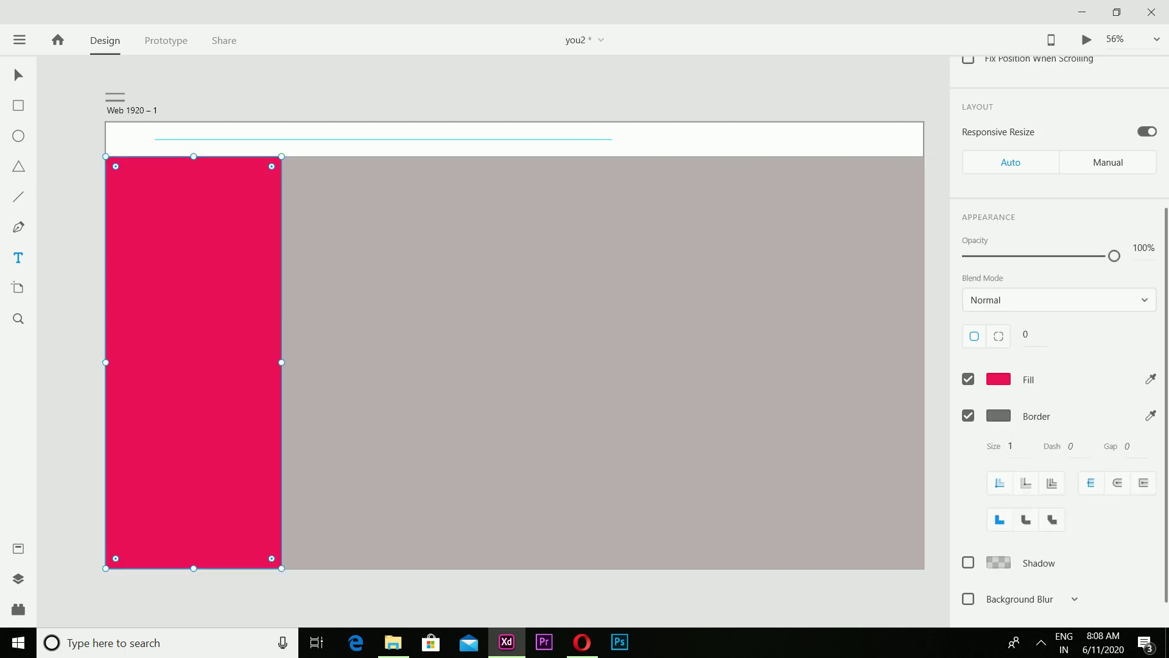
Add the title text UBERFUND to the white header bar in 40-point bold Segoe UI.
left_click(154, 138)
type("u")
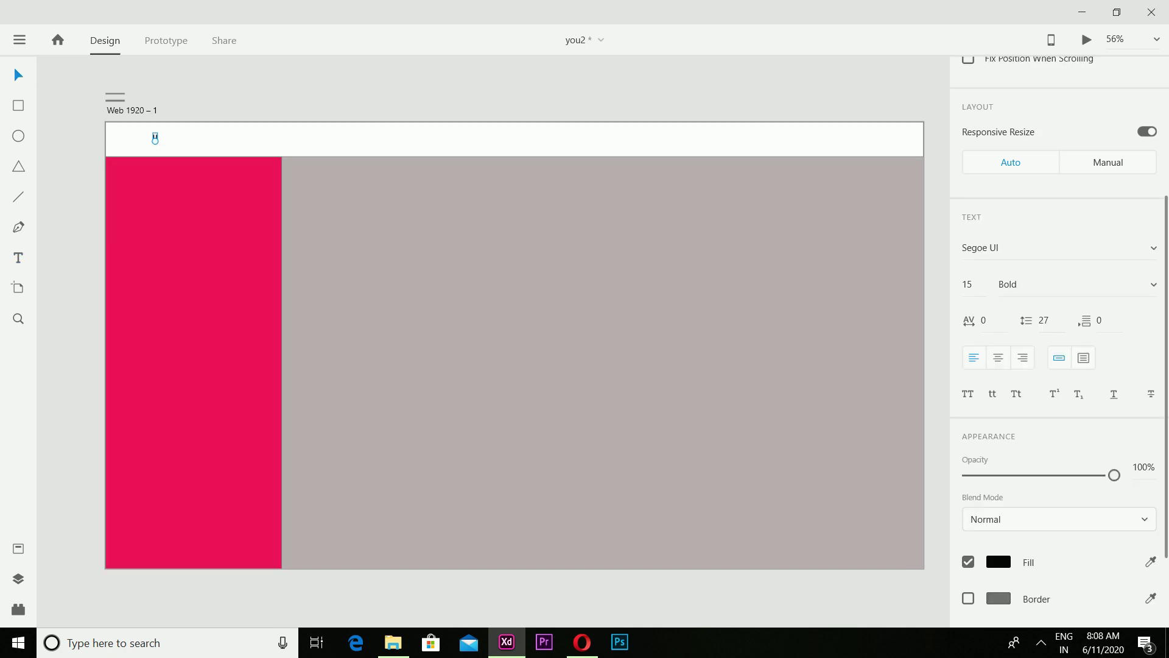
scroll(515, 345, "down", 1)
key("Return")
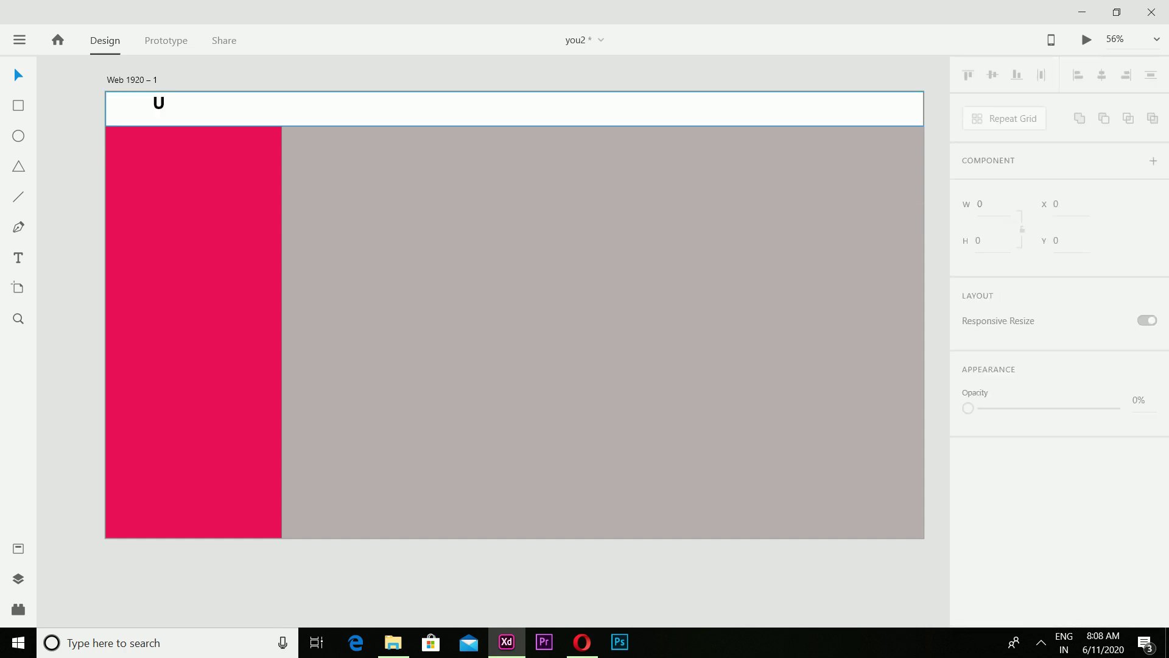
key("Return")
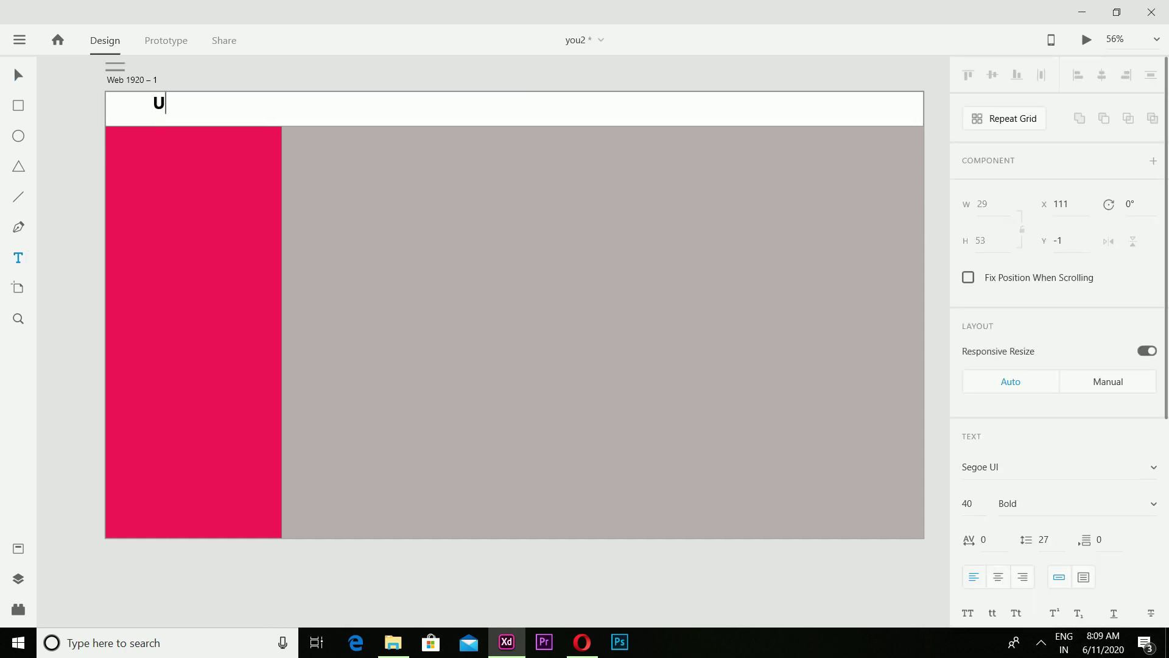
key("Escape")
Centre the UBERFUND title vertically in the header bar and set its opacity to 69%.
left_click_drag(210, 104, 221, 111)
key("6")
key("9")
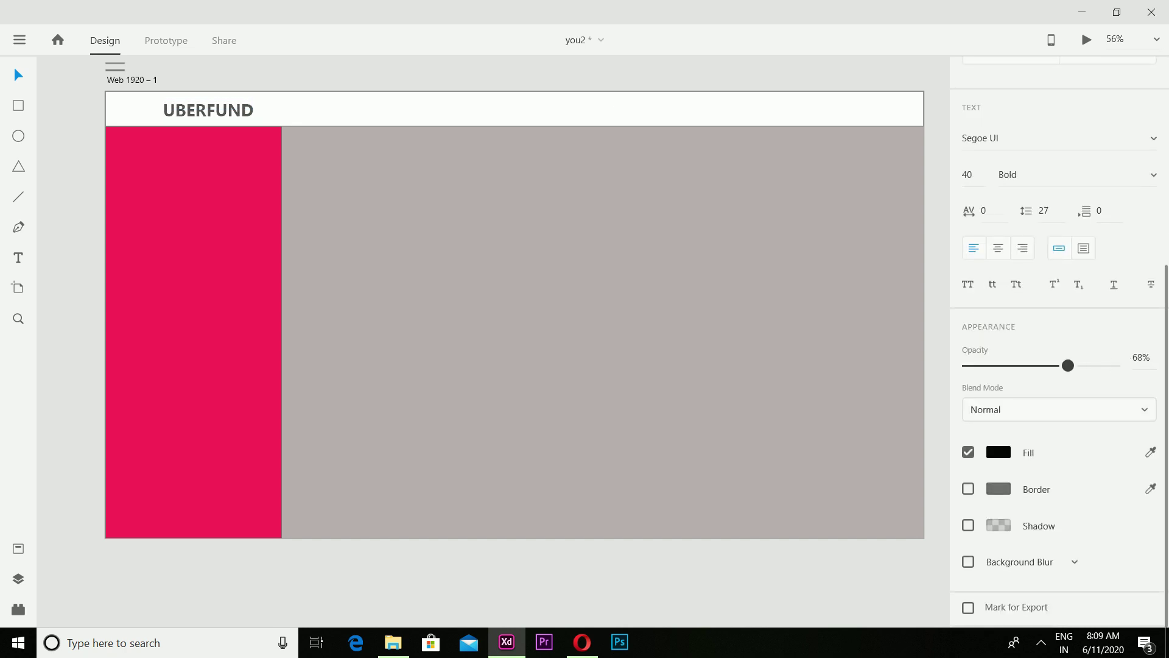
Draw a thin rectangle about 85 × 10 in the header before the UBERFUND title and fill it with black #070707.
scroll(128, 197, "up", 2)
scroll(128, 197, "up", 3)
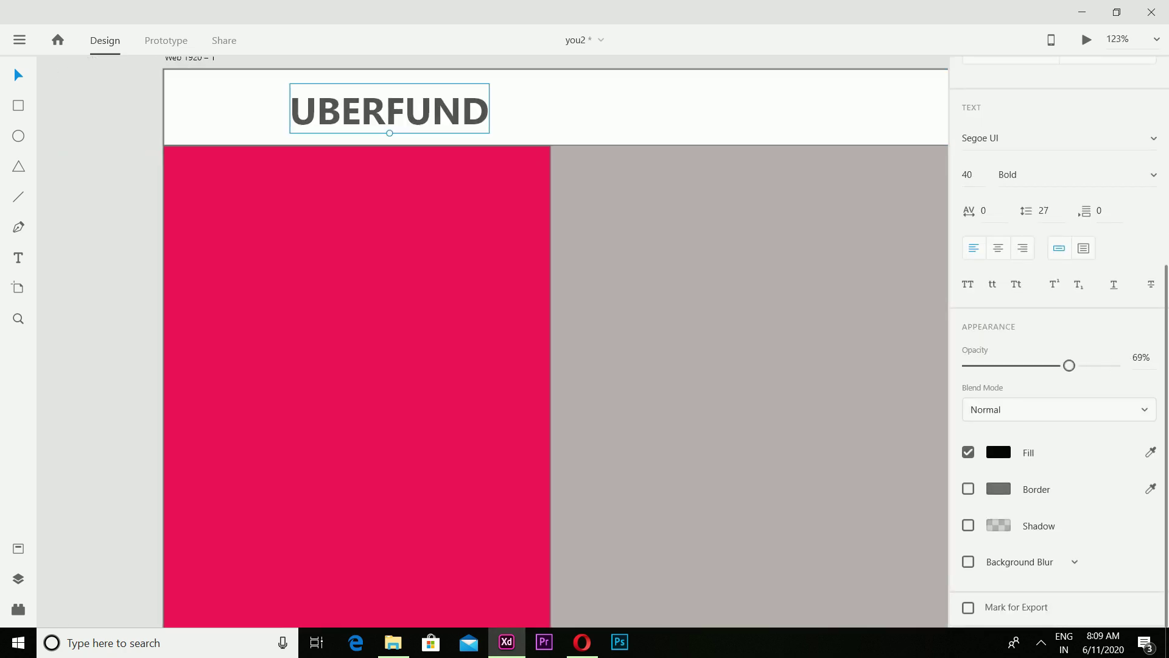
left_click_drag(174, 89, 230, 100)
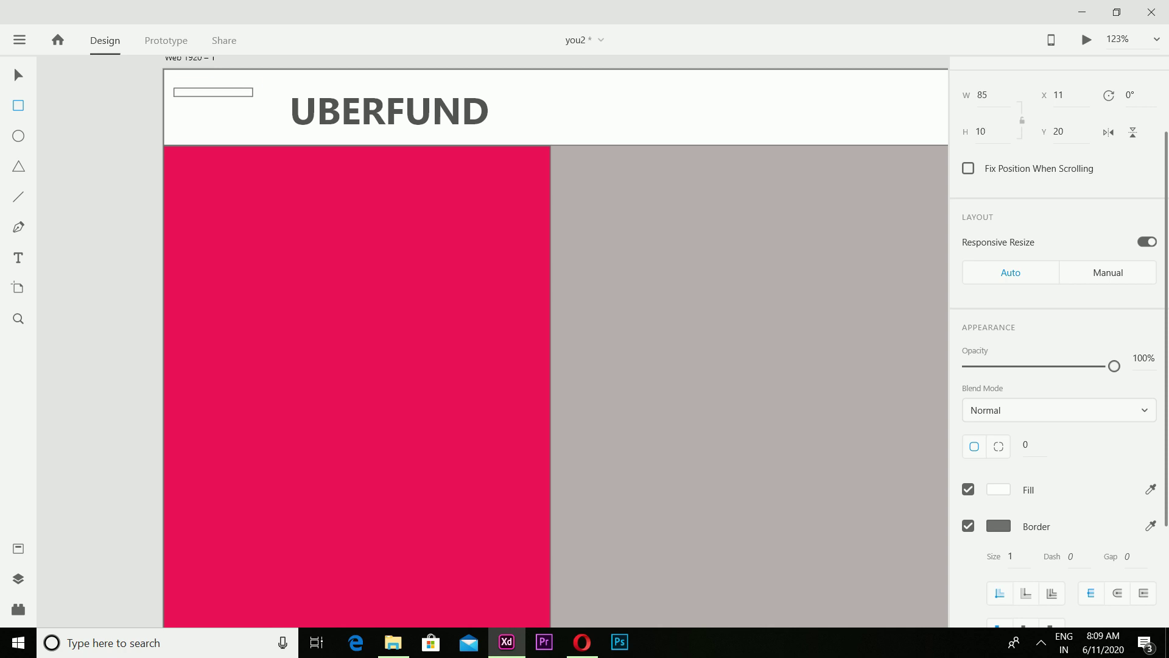
left_click(999, 490)
left_click(934, 574)
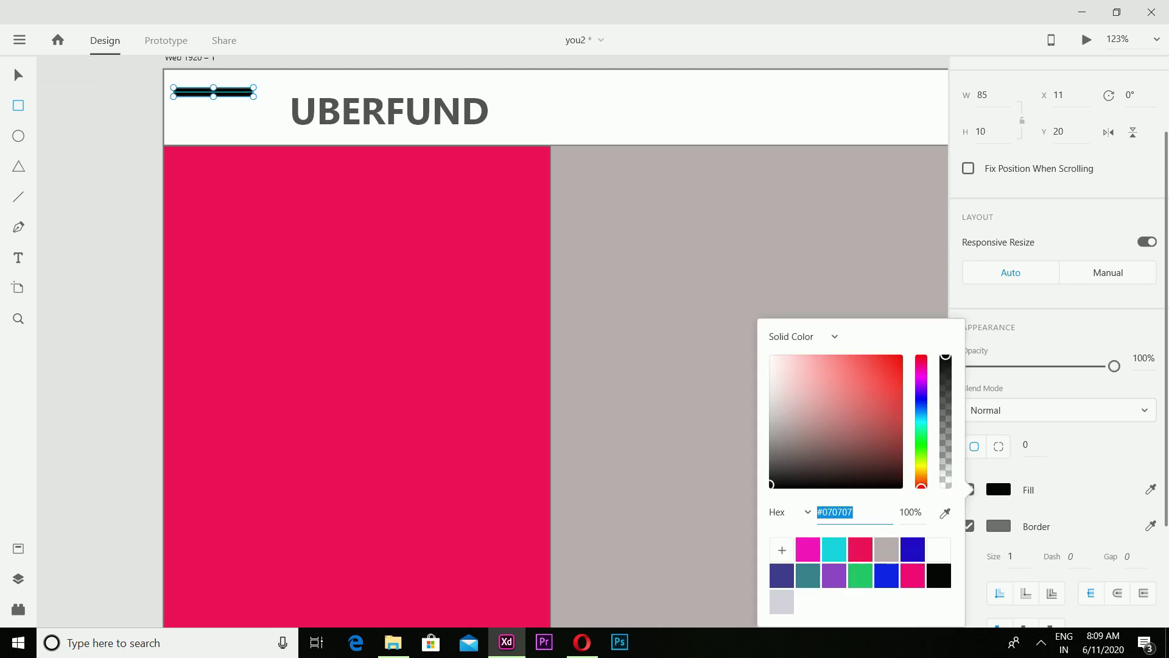
right_click(226, 92)
key("Escape")
left_click(18, 75)
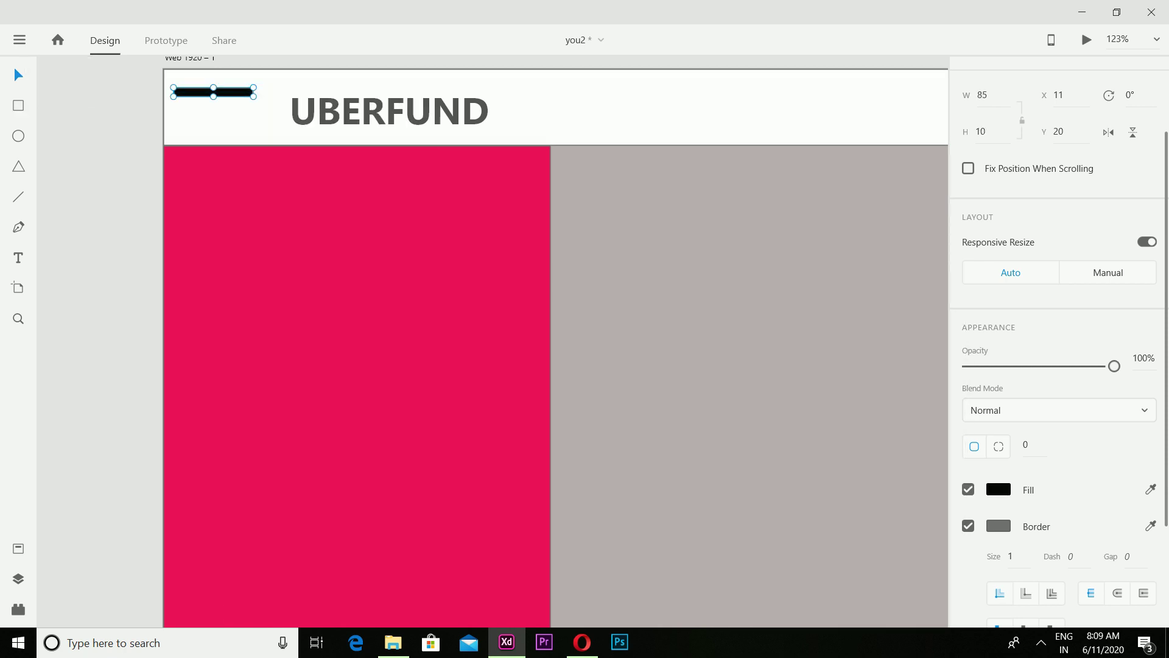
Reposition the black bar and duplicate it to place a second bar directly below.
left_click_drag(228, 92, 216, 106)
right_click(230, 95)
left_click(264, 187)
right_click(256, 119)
left_click(267, 236)
Paste another copy of the black bar below the second one to complete the three-line menu icon.
right_click(227, 107)
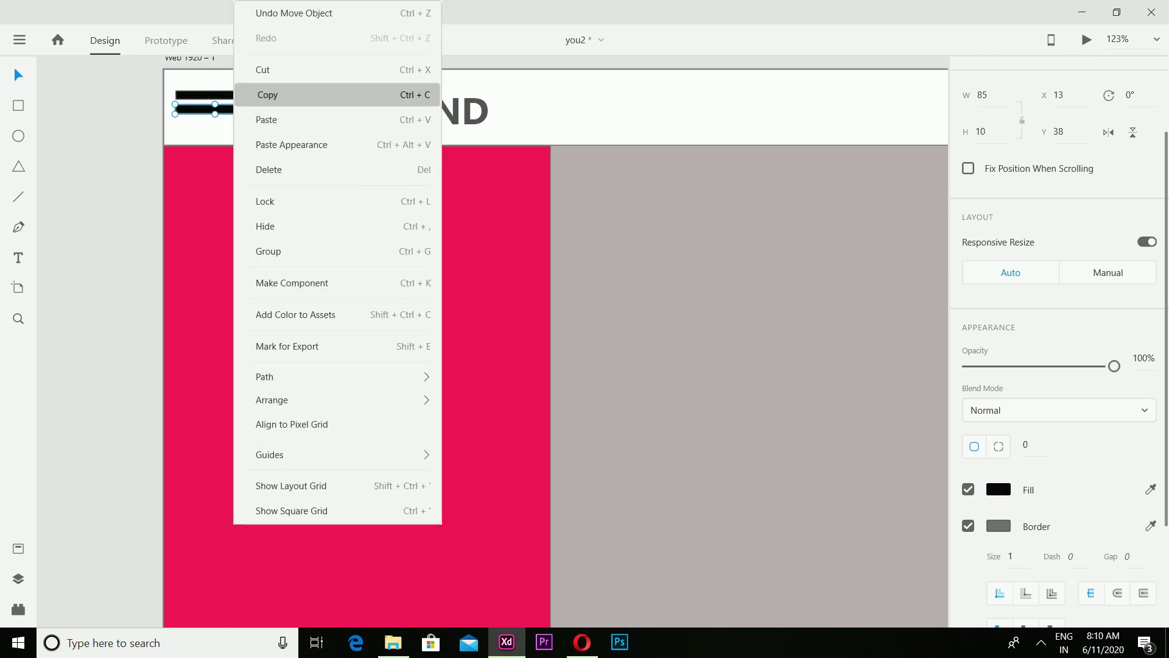
left_click(266, 95)
right_click(230, 116)
left_click(291, 270)
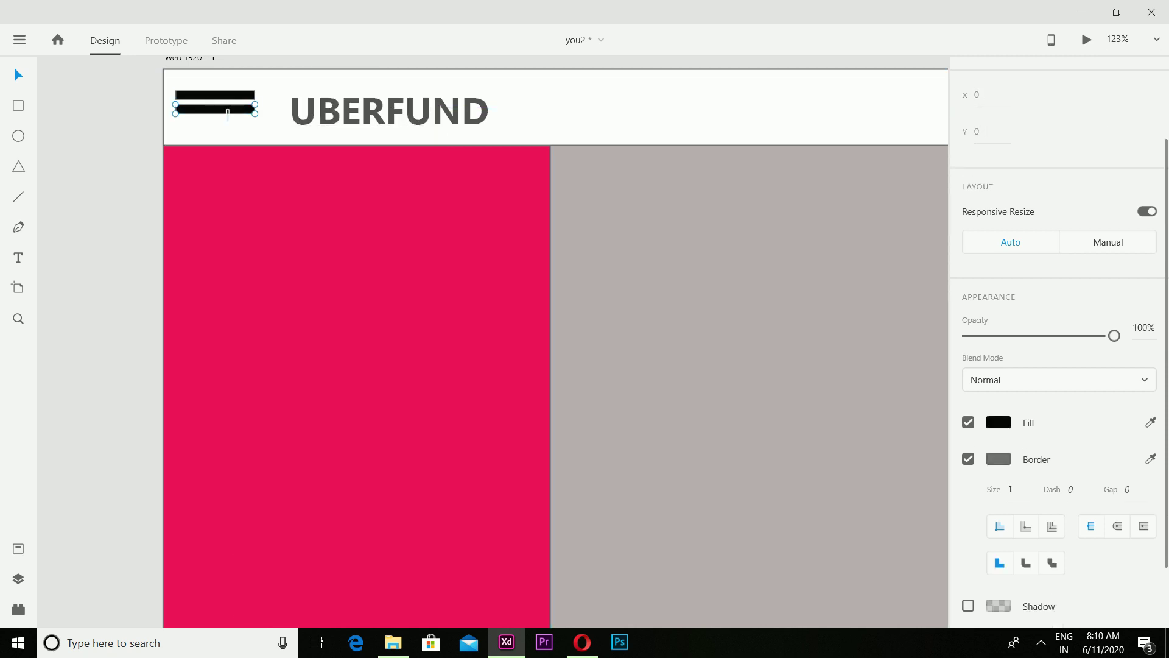
right_click(227, 106)
left_click(244, 118)
right_click(243, 130)
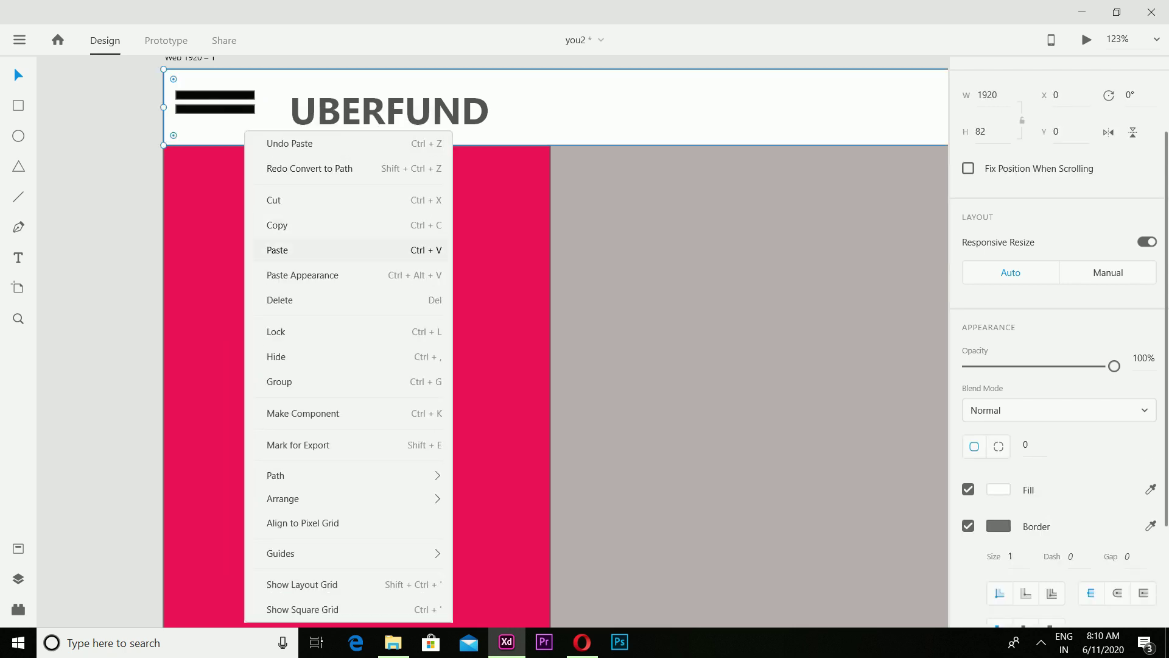
key("Escape")
left_click(272, 126)
key("ctrl+0")
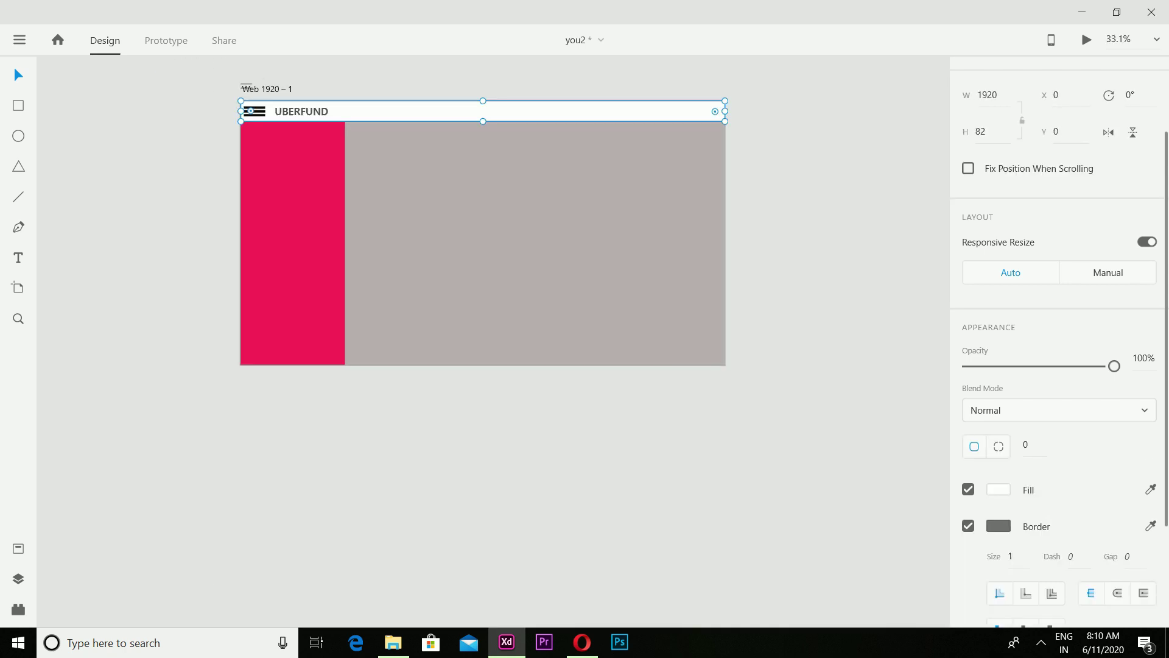
Add the bold 40-point amount $25,601.00 at the top of the pink sidebar and line it up with the UBERFUND title.
scroll(262, 109, "up", 4)
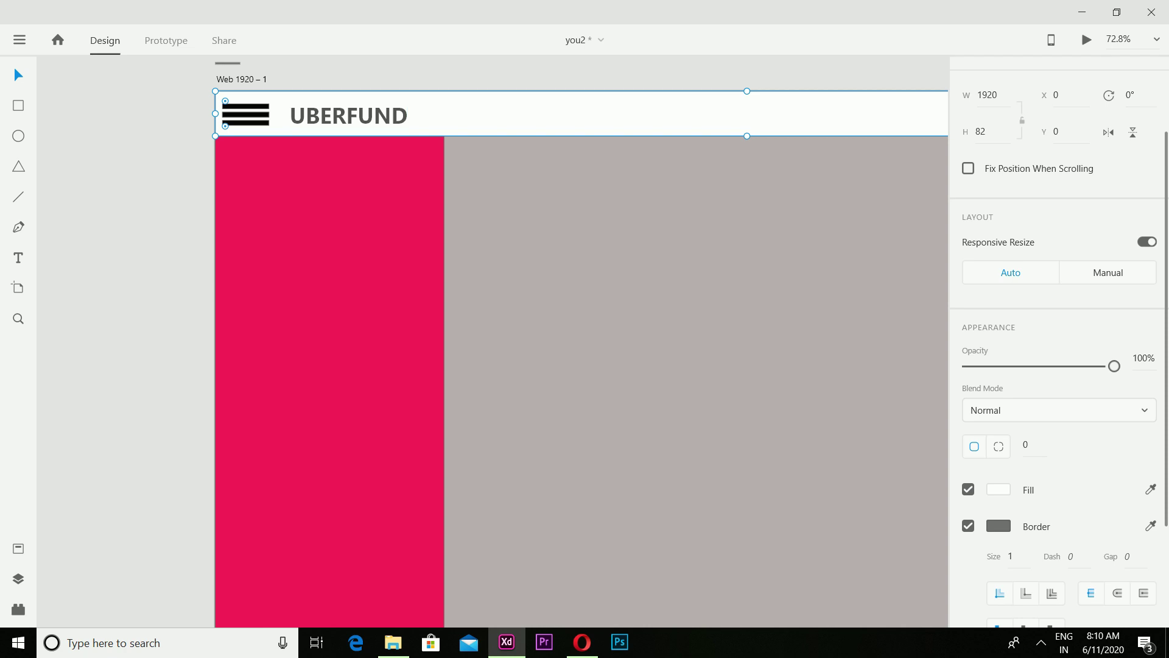
left_click(260, 163)
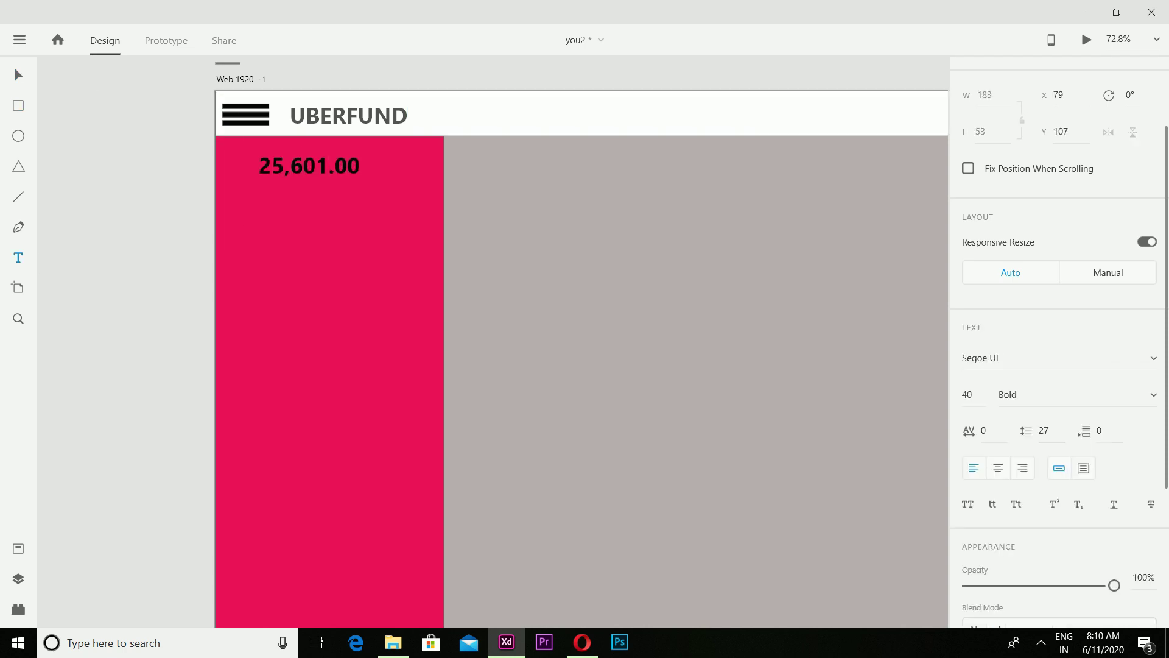
type("$")
key("Escape")
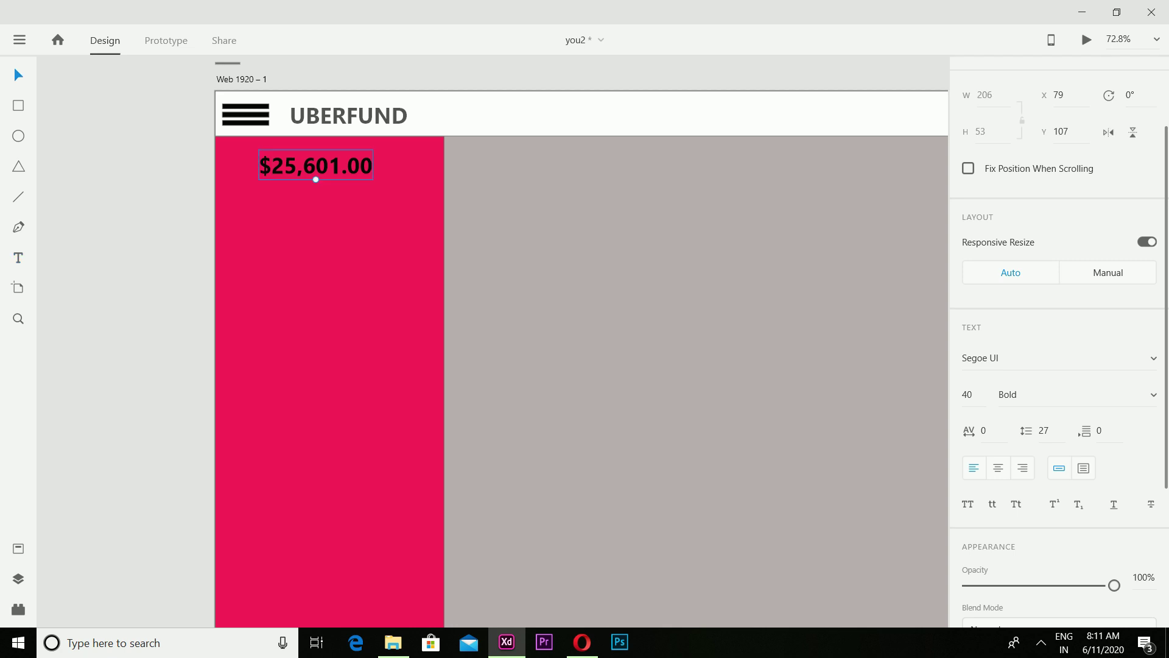
mouse_move(316, 177)
left_mouse_down()
mouse_move(326, 191)
mouse_move(333, 164)
left_mouse_up()
double_click(341, 113)
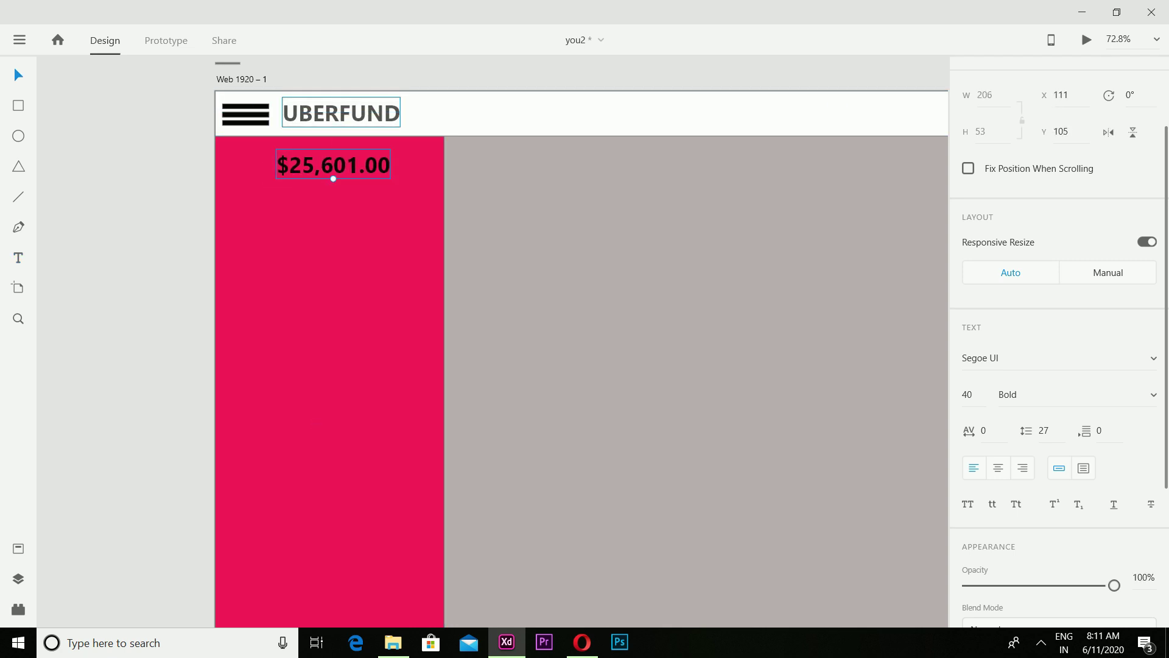
Add the label TOTAL RAISED centred beneath the $25,601.00 amount and set its font size to 30.
left_click(282, 196)
type("TOTAL RAISED")
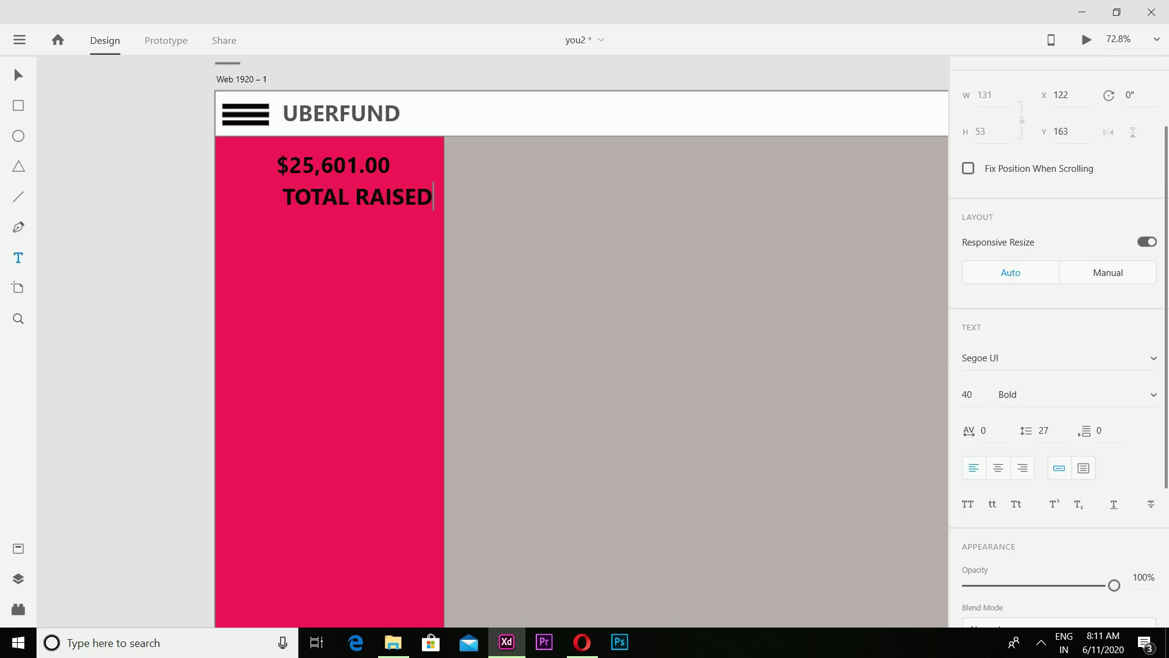
left_click_drag(357, 196, 333, 196)
type("3")
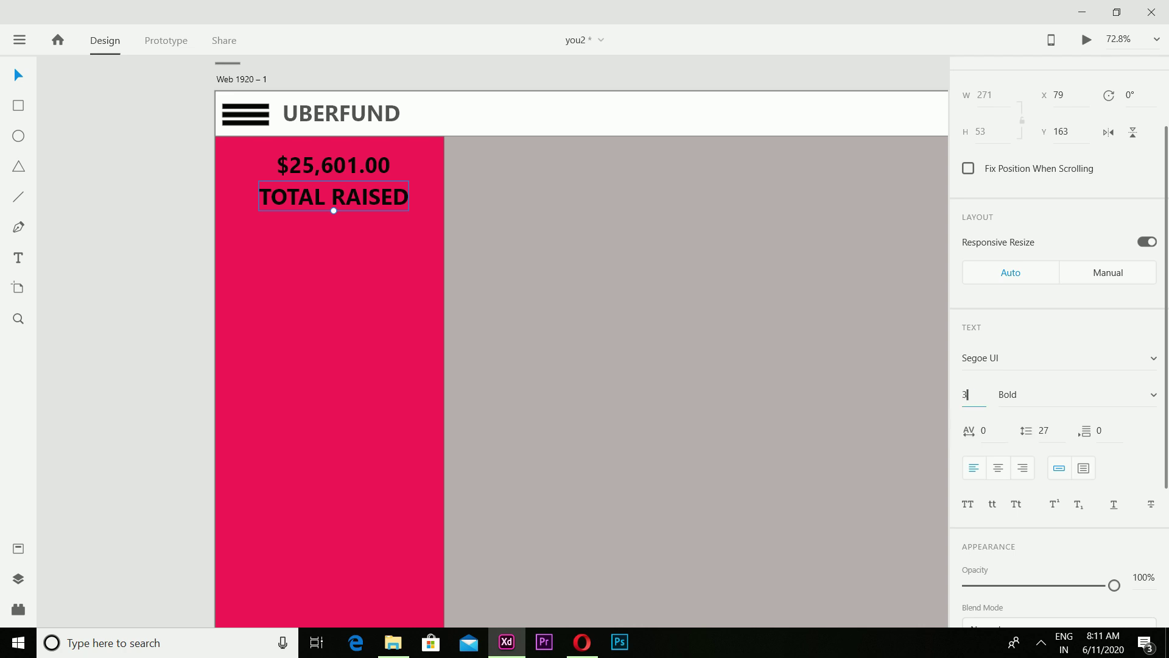
type("0")
key("Return")
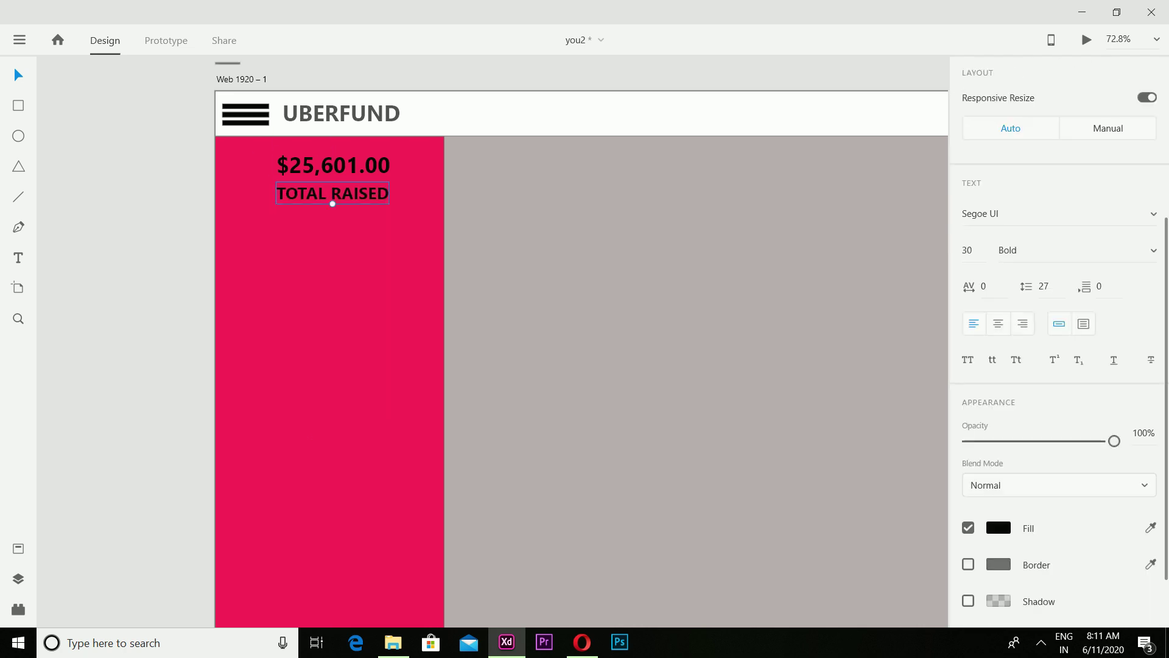
Draw three white boxes of about 98 × 89 in a row below the TOTAL RAISED label.
left_click(333, 209)
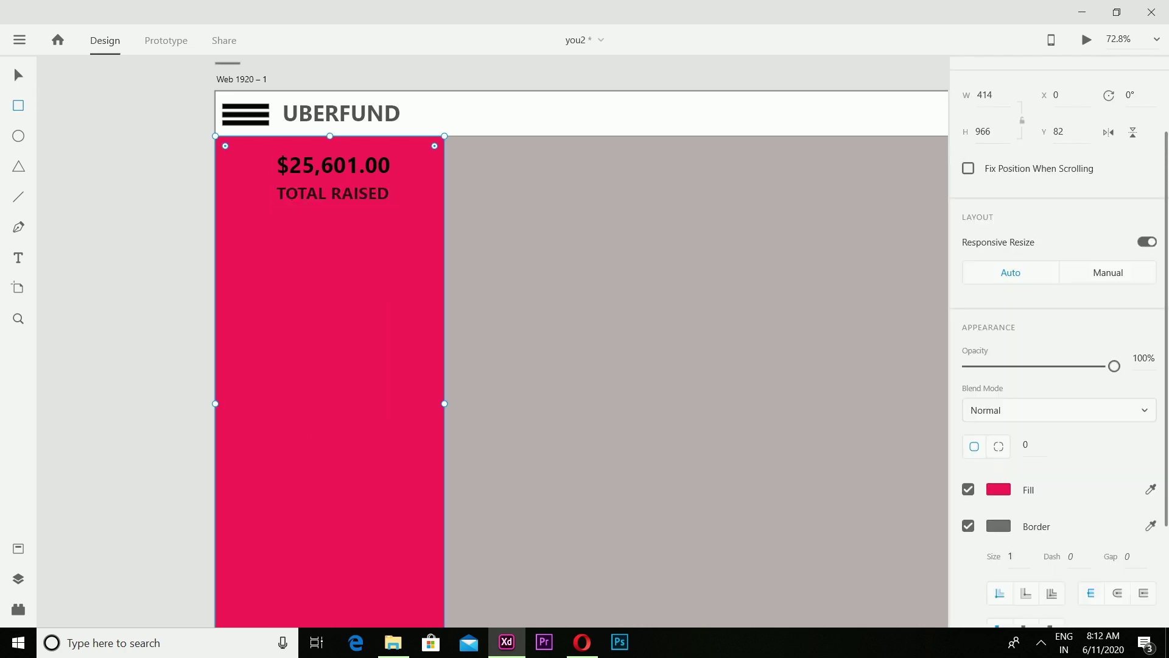
mouse_move(223, 229)
left_mouse_down()
mouse_move(251, 271)
mouse_move(276, 277)
left_mouse_up()
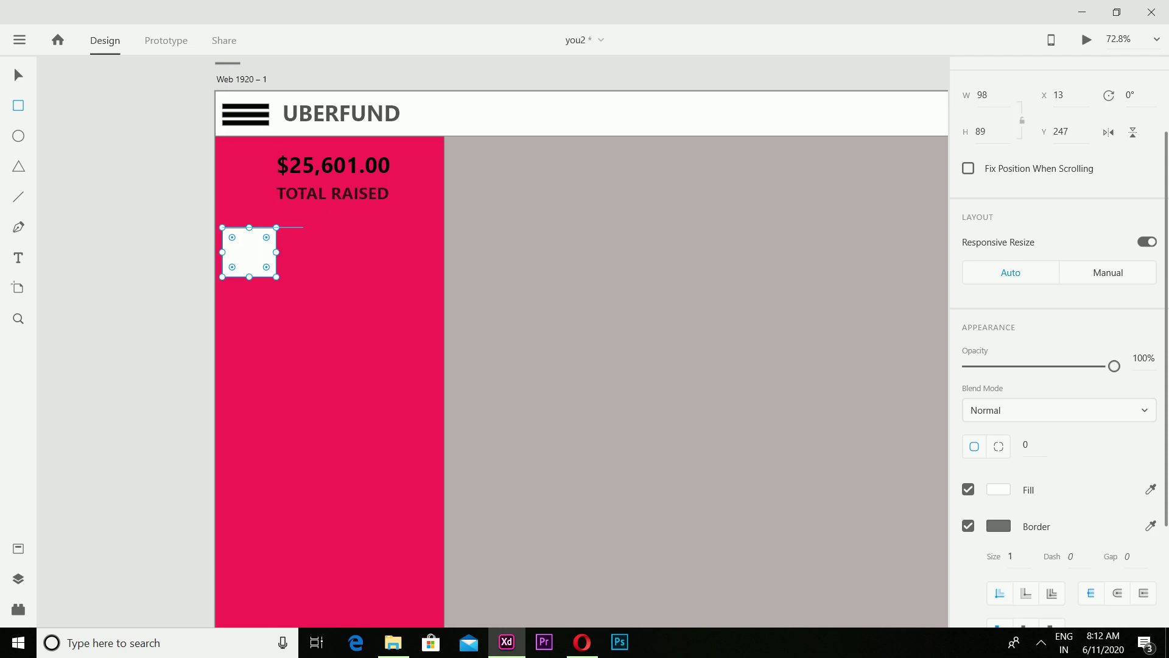
mouse_move(304, 228)
left_mouse_down()
mouse_move(318, 277)
mouse_move(359, 277)
left_mouse_up()
left_click_drag(381, 229, 434, 277)
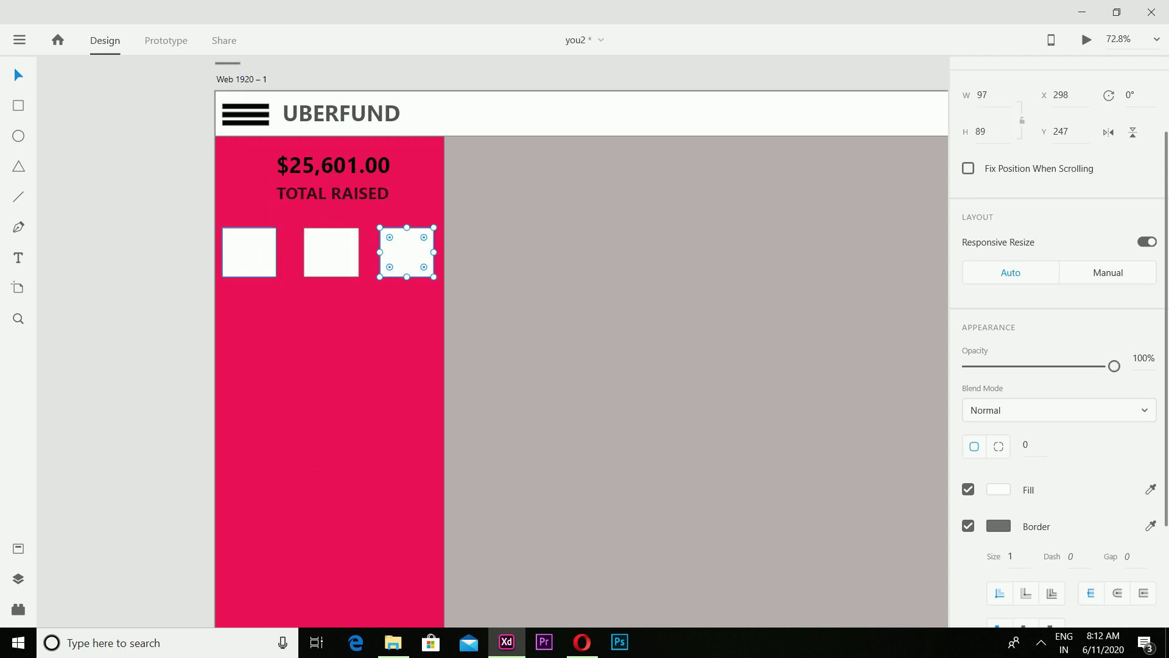
Round the corners of all three white boxes with a radius of 29.
key("v")
left_click(249, 252)
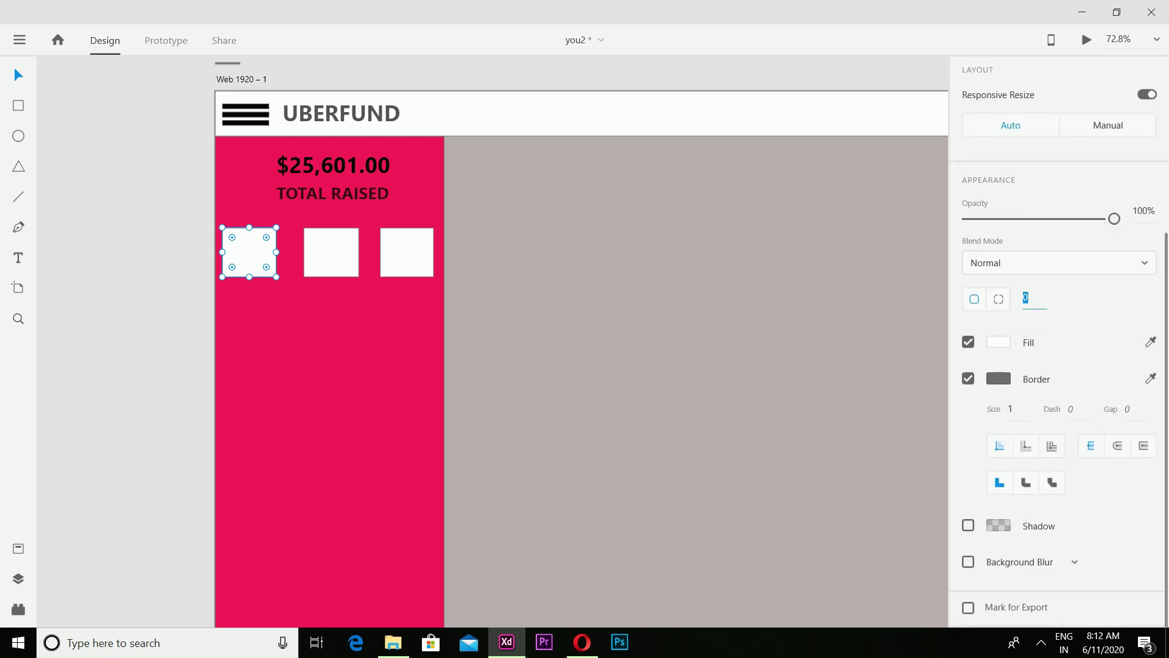
left_click(609, 274)
left_click(332, 253)
scroll(1060, 341, "down", 2)
left_click(1031, 400)
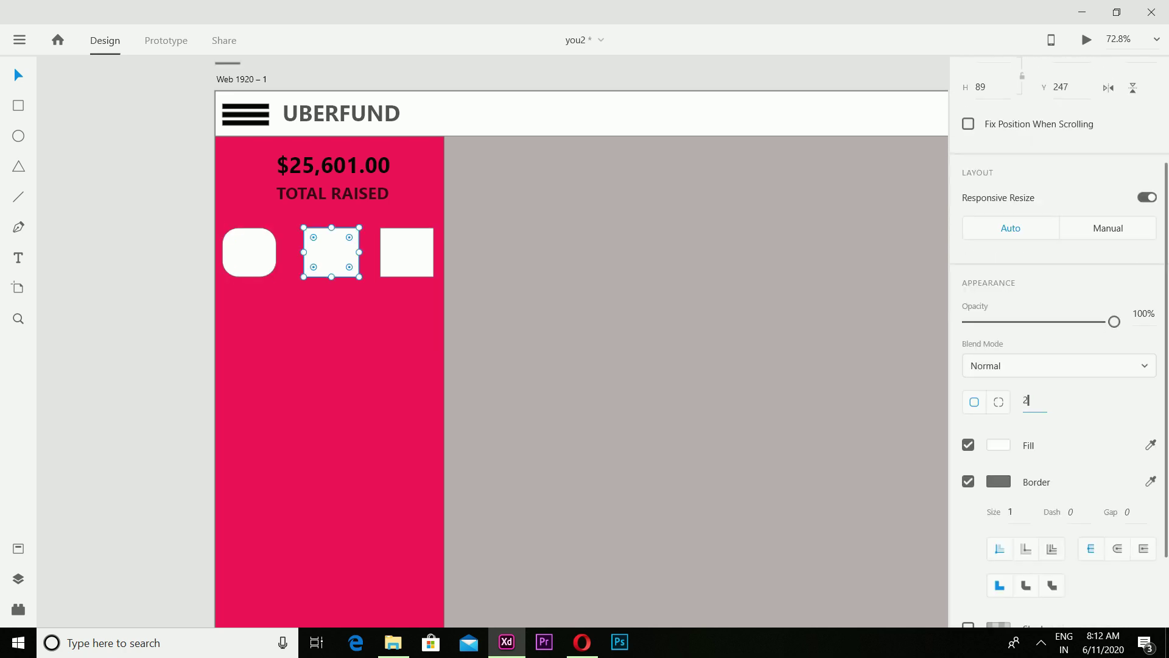
type("29")
left_click(609, 275)
left_click(407, 252)
scroll(1060, 341, "down", 1)
left_click(1032, 388)
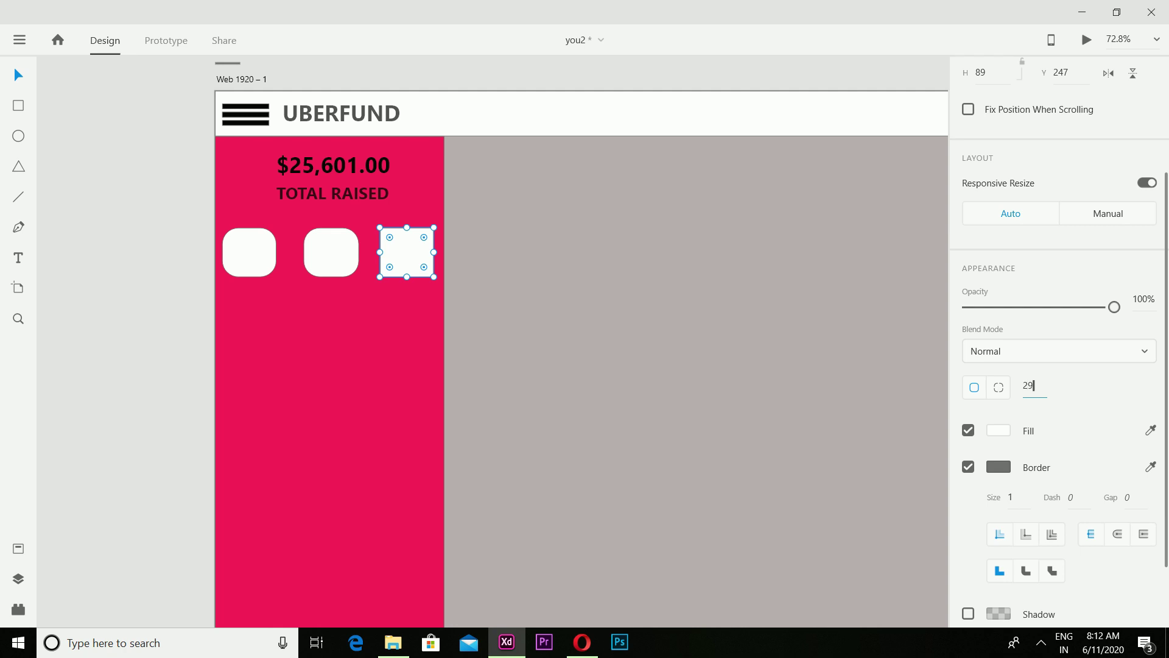
type("29")
Align the three rounded boxes in one row across the pink sidebar with equal gaps of 41 between them.
left_click(249, 252)
left_click_drag(249, 252, 255, 281)
left_click(255, 255)
left_click(332, 252)
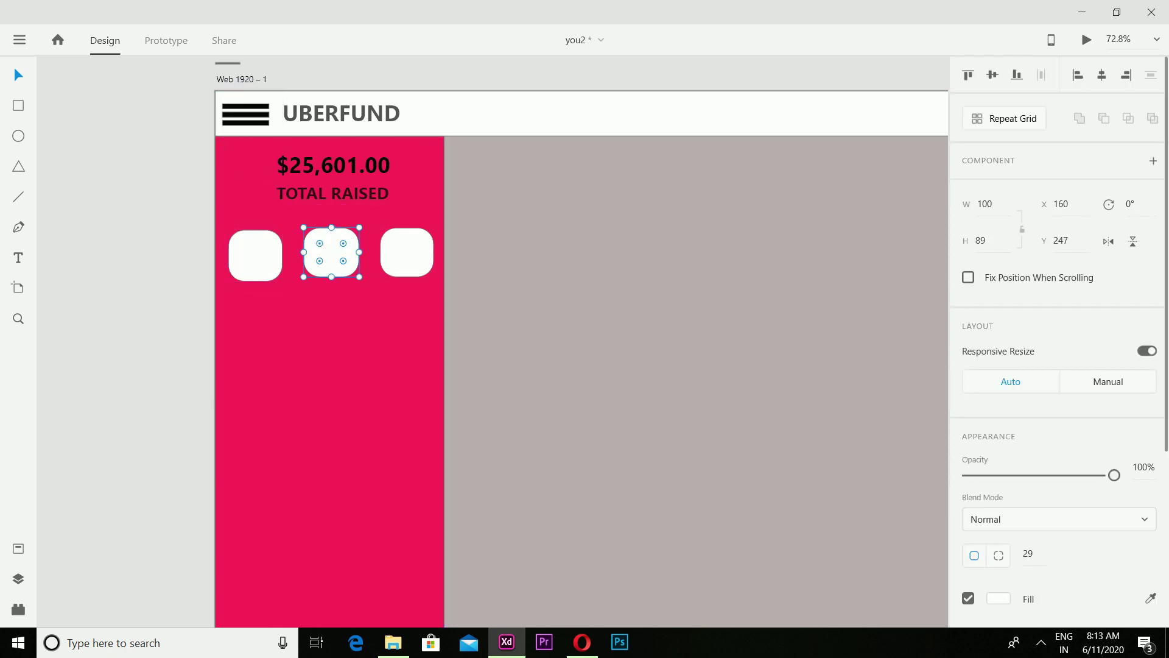
left_click_drag(332, 252, 333, 256)
left_click(255, 255)
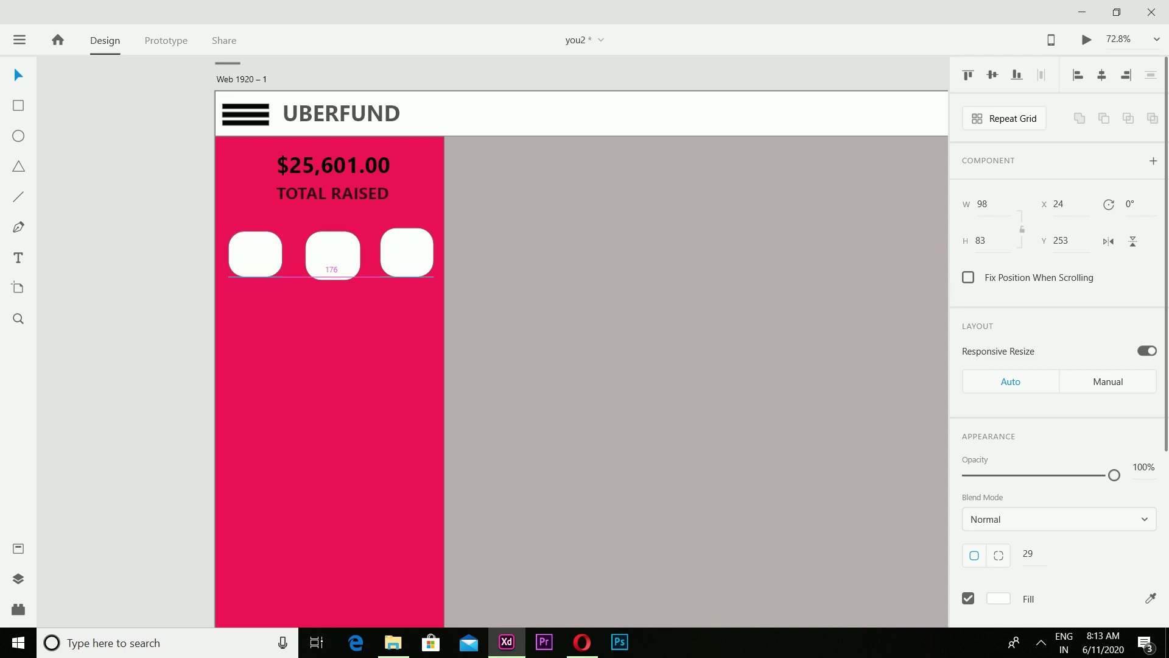
left_click_drag(407, 252, 411, 255)
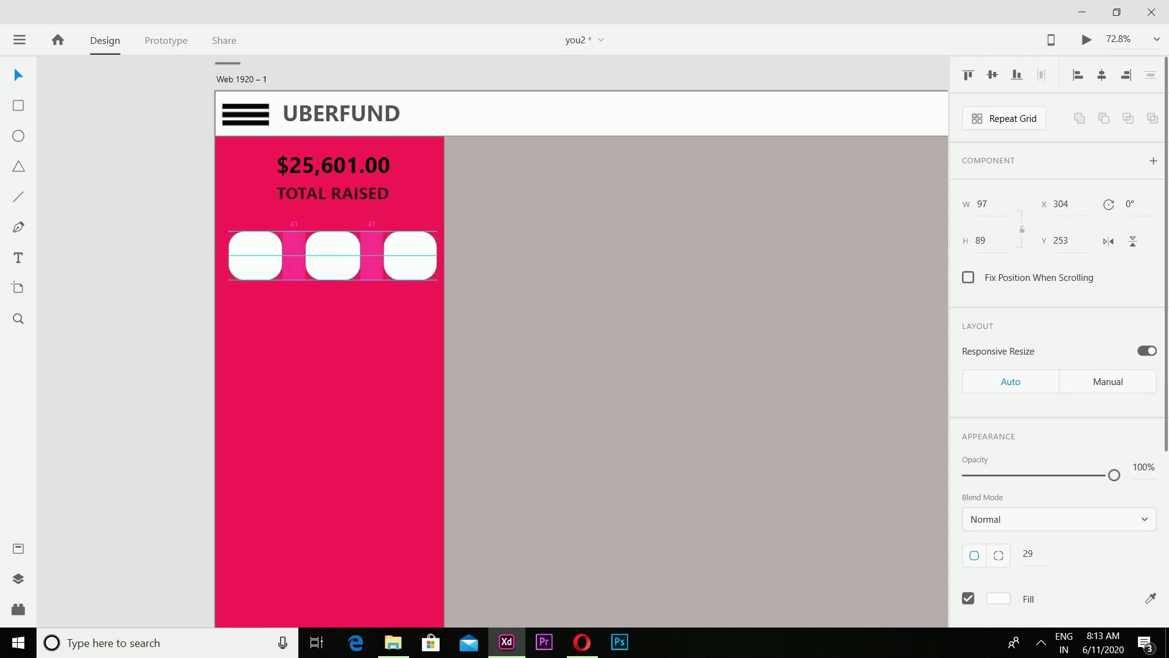
left_click(410, 317)
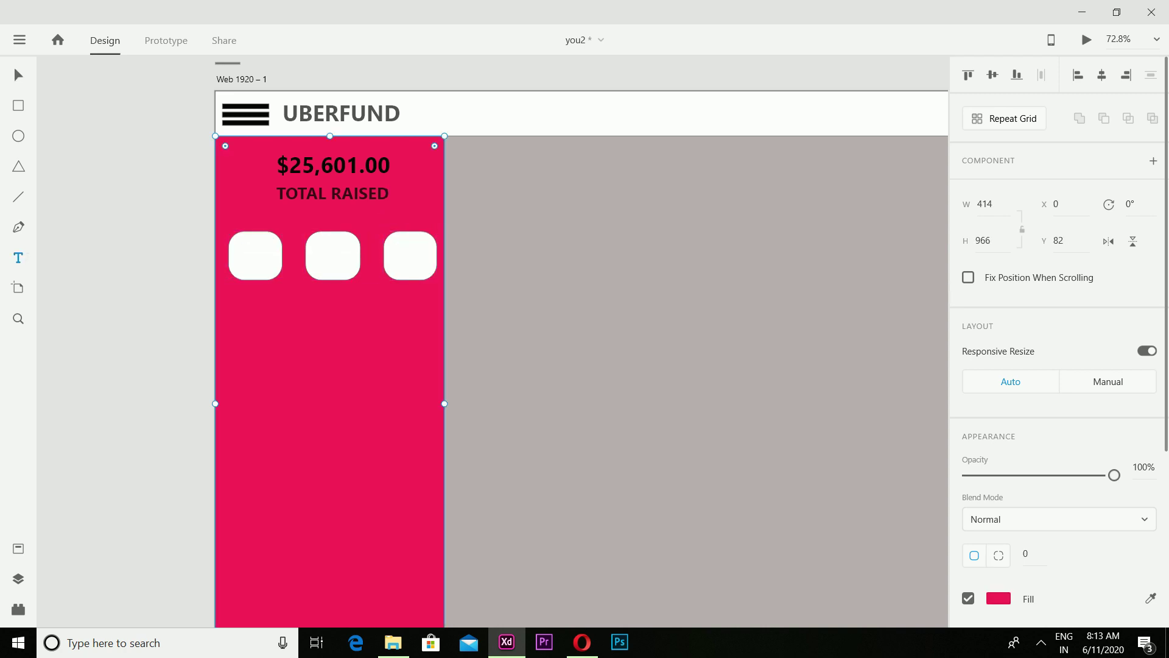
Add the numbers 156, 438 and 256 as bold 30-point text, one in each rounded box.
left_click(247, 247)
type("156")
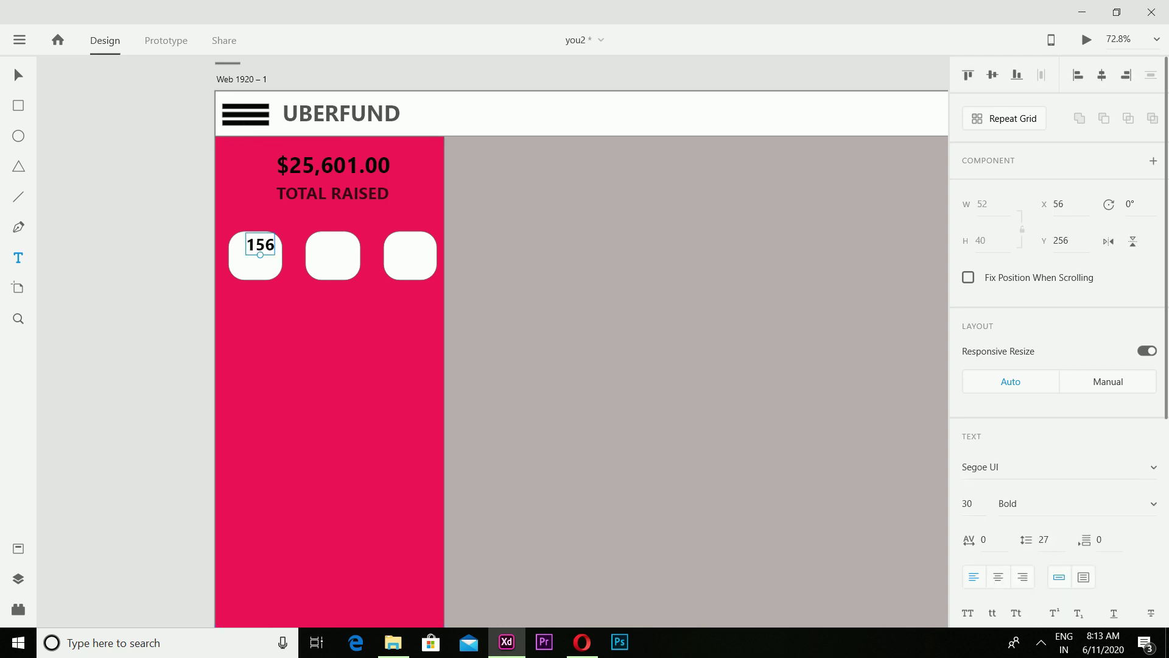
left_click(317, 239)
left_click(396, 239)
type("256")
Centre the three numbers horizontally in their rounded boxes and align them on one line.
left_click(18, 75)
left_click_drag(260, 245, 253, 251)
left_click_drag(331, 240, 329, 250)
left_click_drag(409, 239, 405, 250)
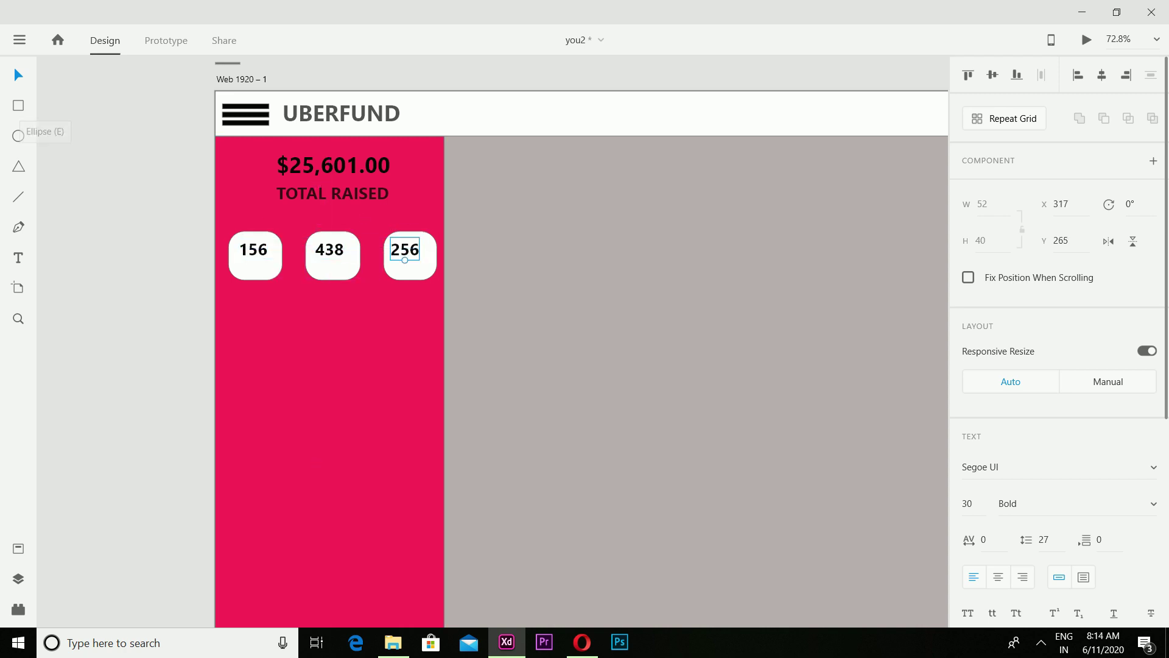
left_click_drag(329, 250, 333, 250)
left_click_drag(405, 250, 412, 250)
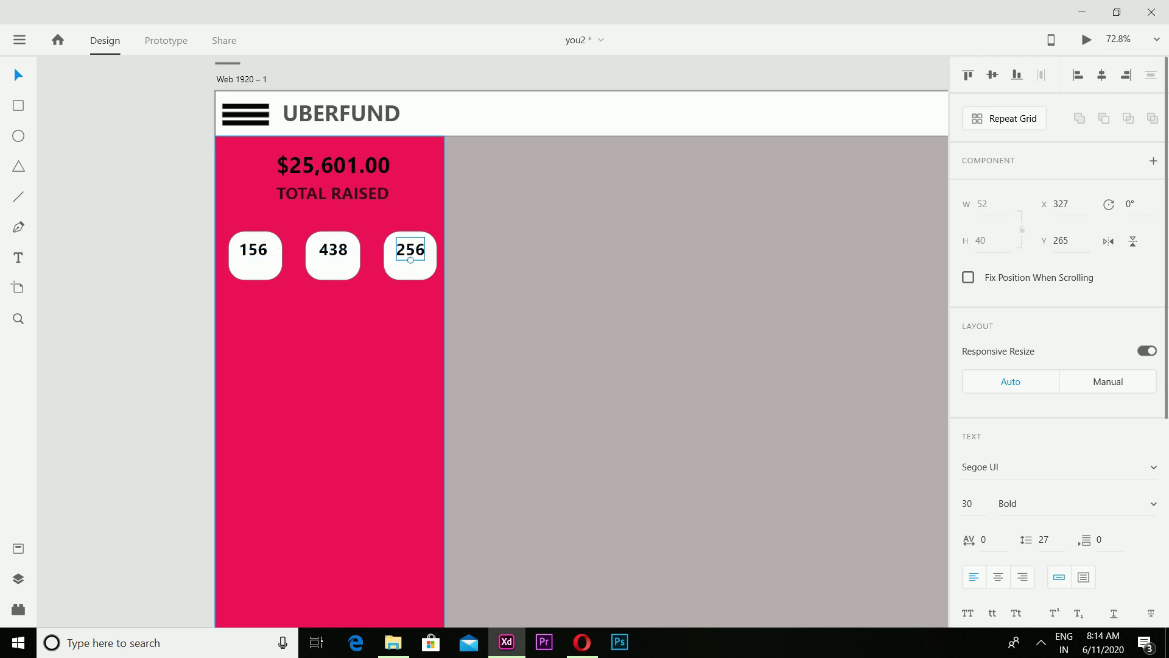
Add the label MEMBER at font size 15 below the number 156 in the first rounded box.
scroll(411, 249, "down", 1)
scroll(287, 224, "up", 3)
left_click(197, 244)
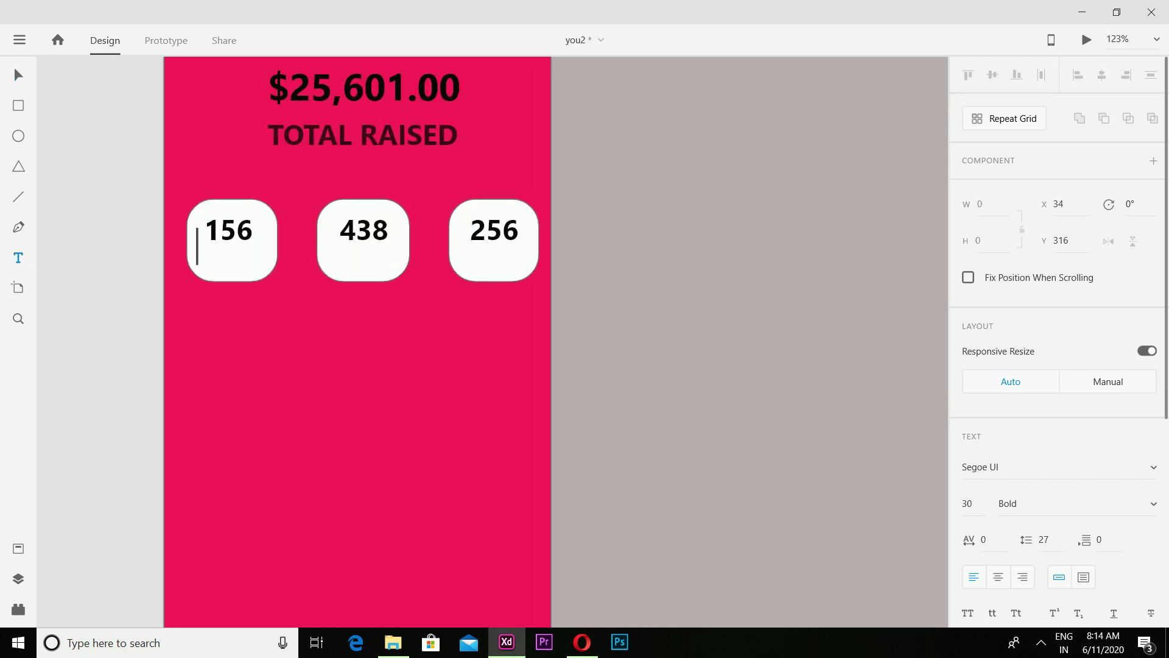
type("MEMBER")
key("Escape")
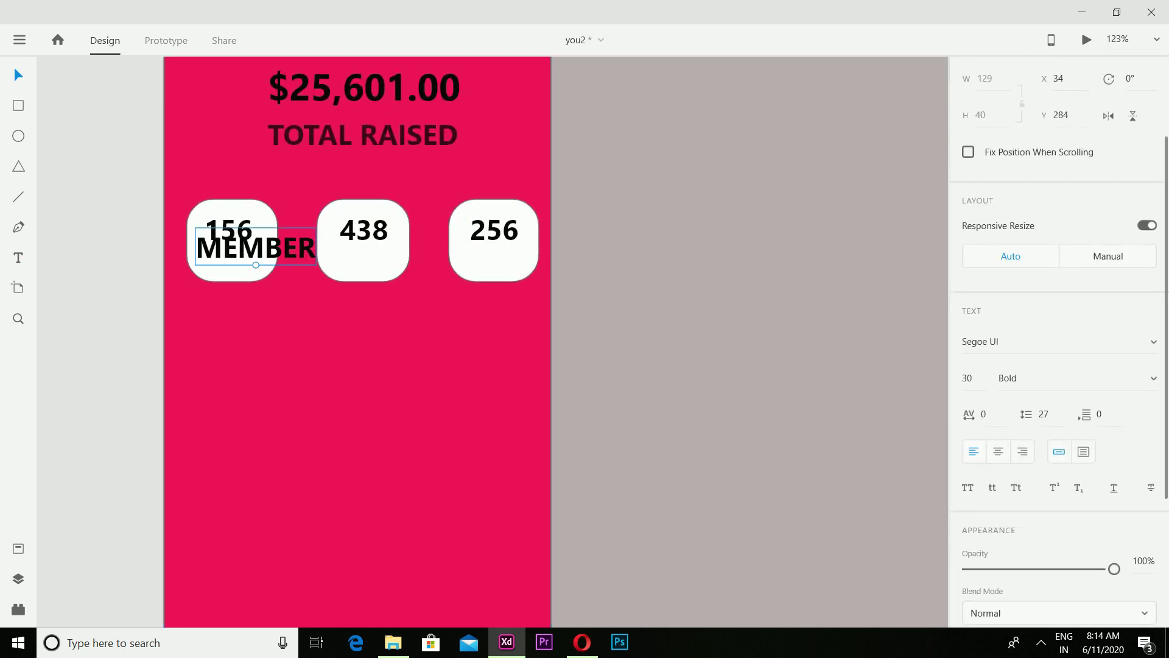
type("15")
key("Return")
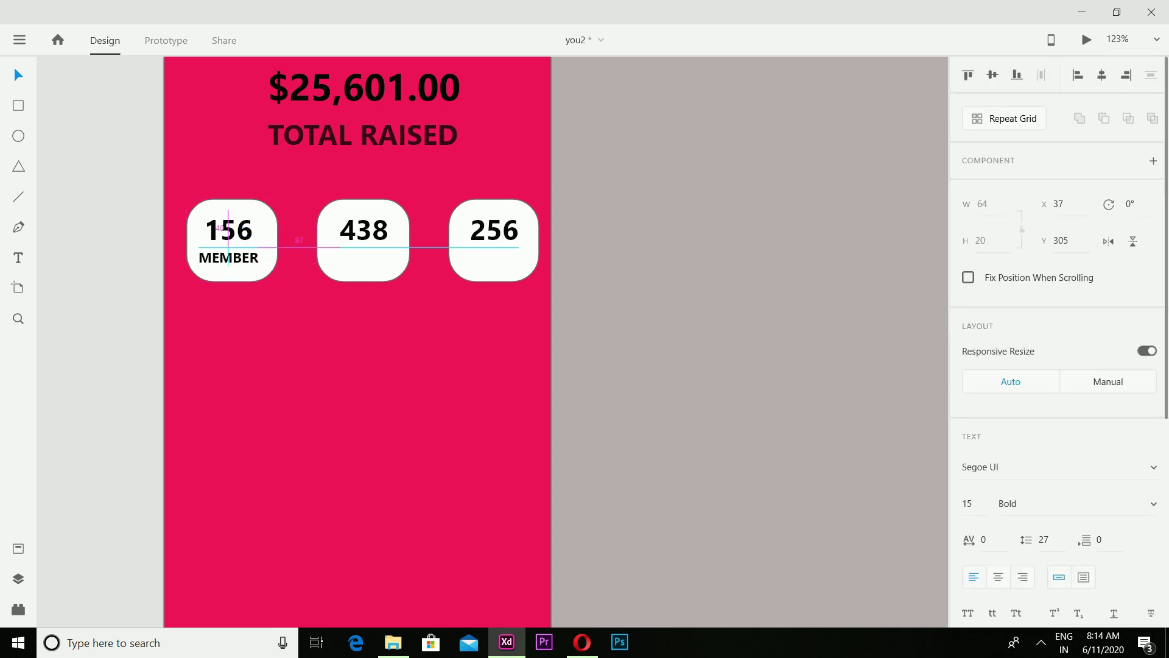
Add the labels FUNDRAISER below 438 and EMPLOYEE below 256, on the same line as MEMBER.
left_click(341, 255)
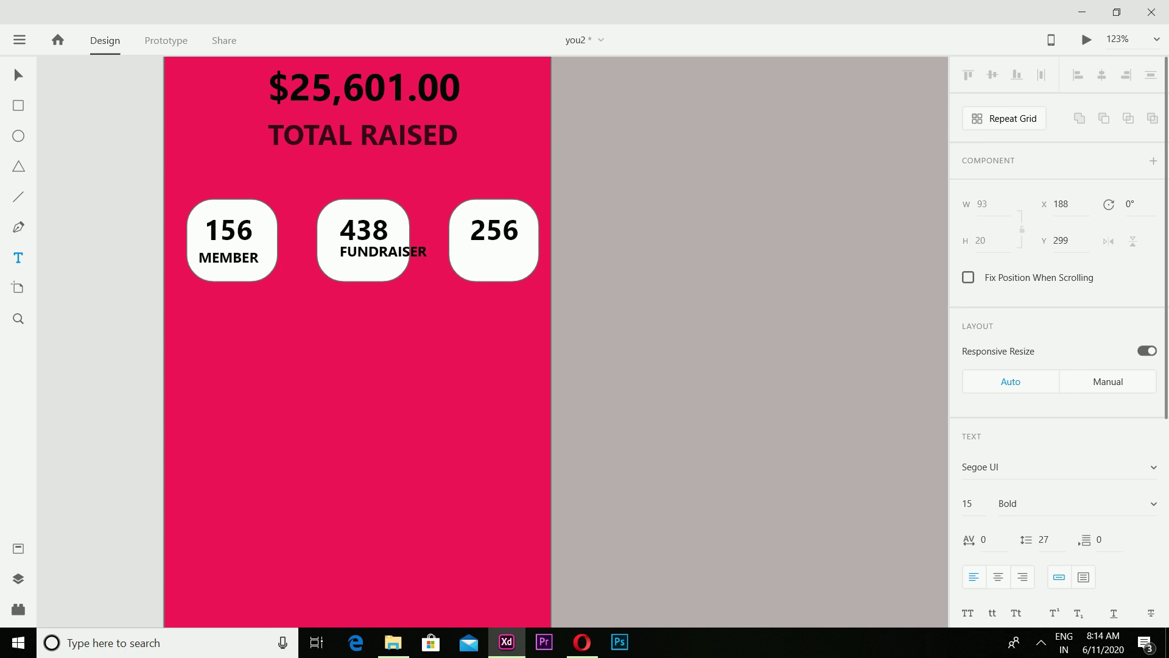
key("Escape")
left_click_drag(377, 252, 357, 257)
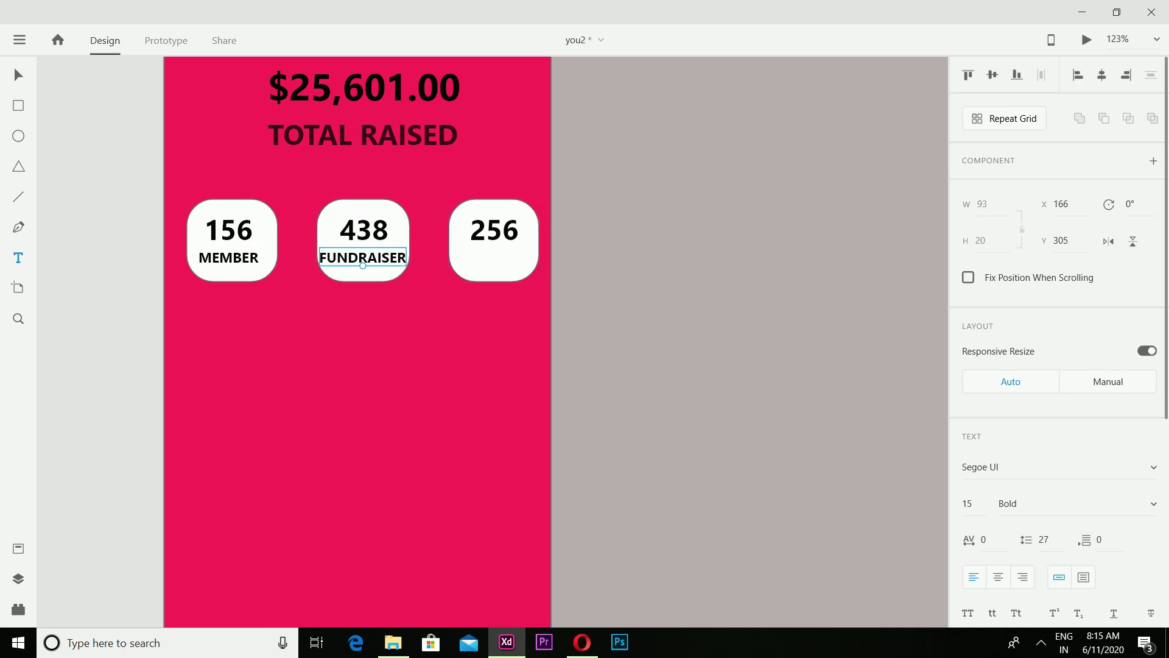
left_click(462, 254)
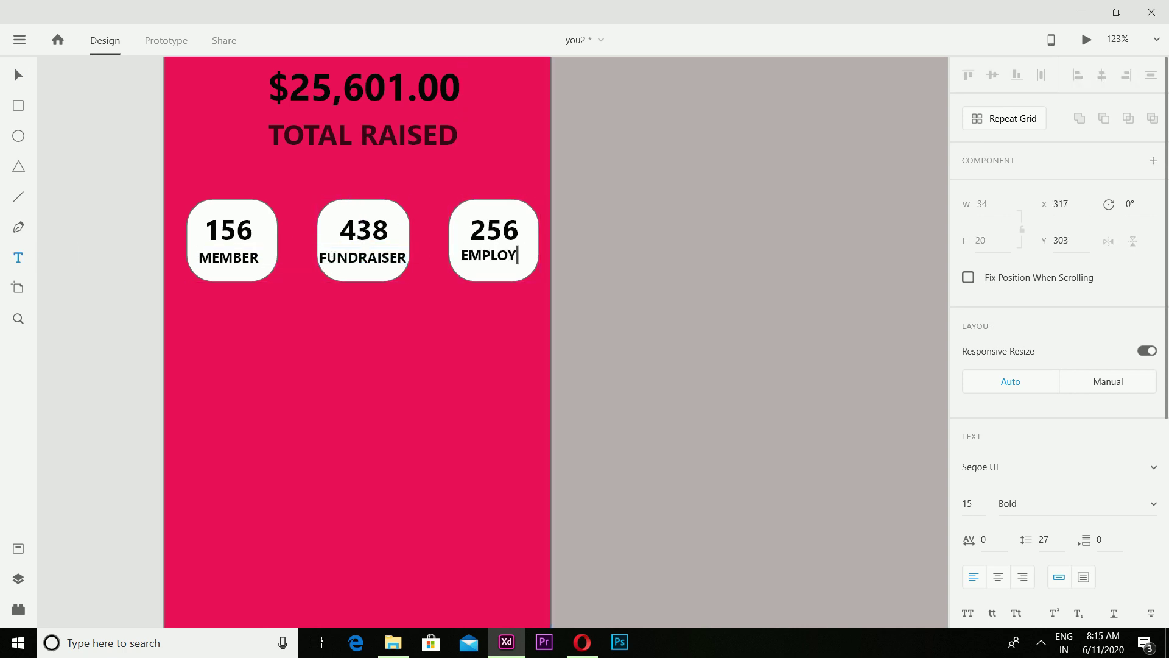
key("Escape")
left_click_drag(495, 256, 493, 259)
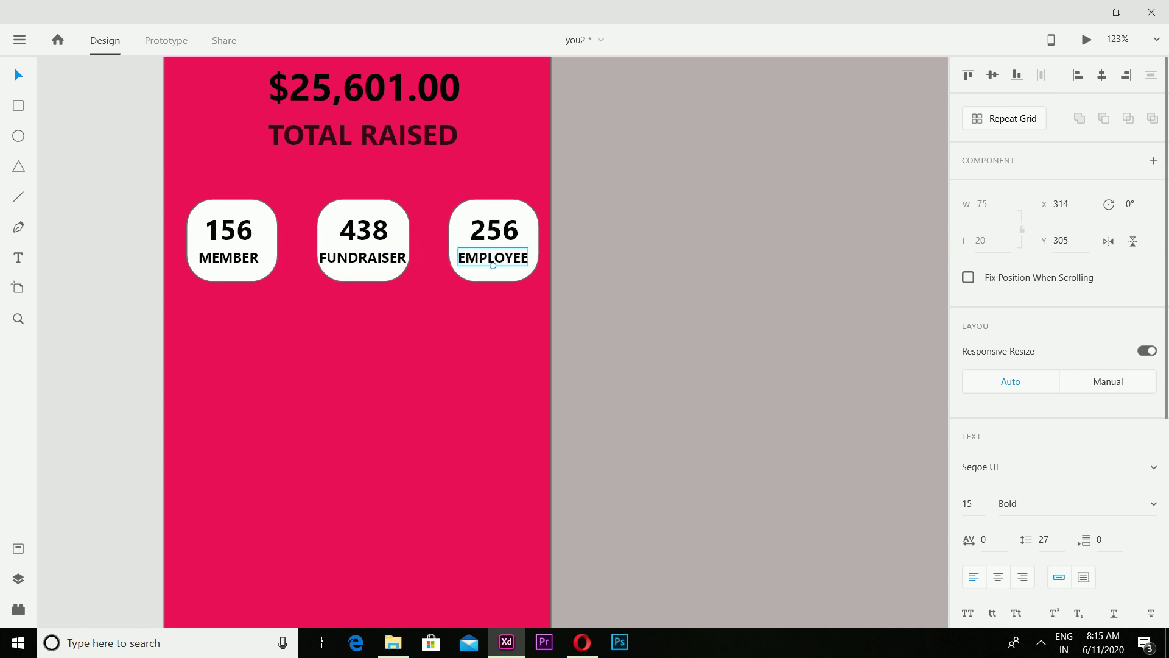
Draw a white 414 by 64 rectangle across the full width of the pink sidebar, below the three rounded boxes.
scroll(493, 258, "down", 1)
left_click(18, 105)
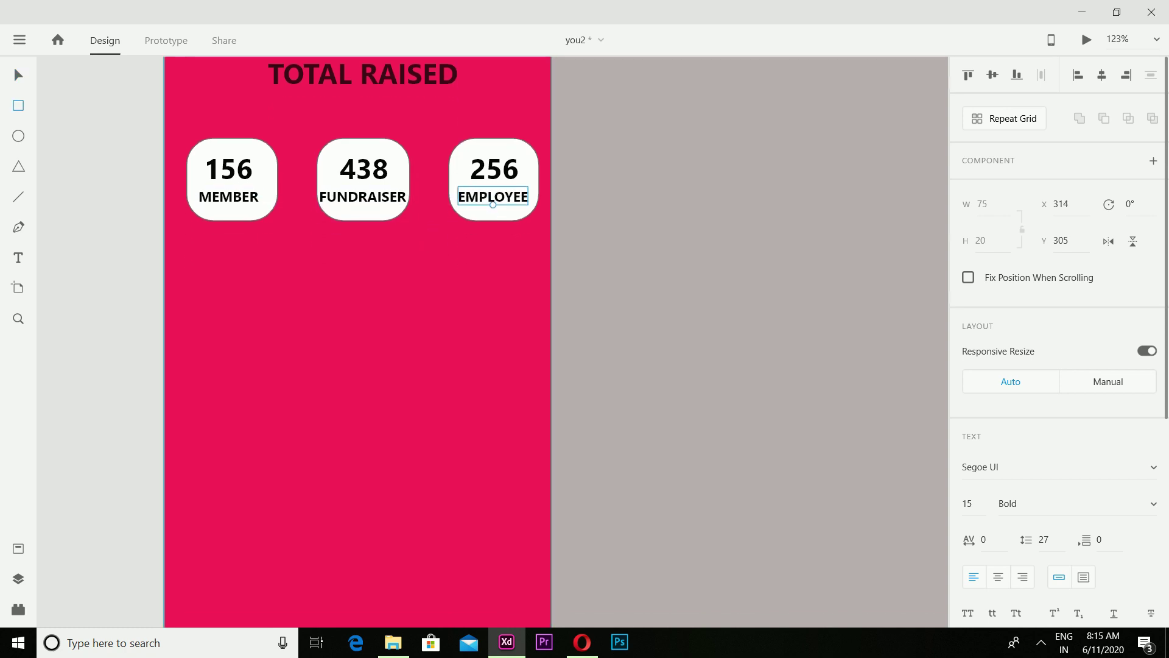
mouse_move(164, 258)
left_mouse_down()
mouse_move(171, 302)
mouse_move(552, 301)
mouse_move(432, 284)
left_mouse_up()
right_click(494, 289)
left_click(527, 71)
left_click(18, 75)
mouse_move(363, 307)
left_mouse_down()
mouse_move(364, 321)
mouse_move(360, 295)
mouse_move(372, 295)
left_mouse_up()
right_click(296, 349)
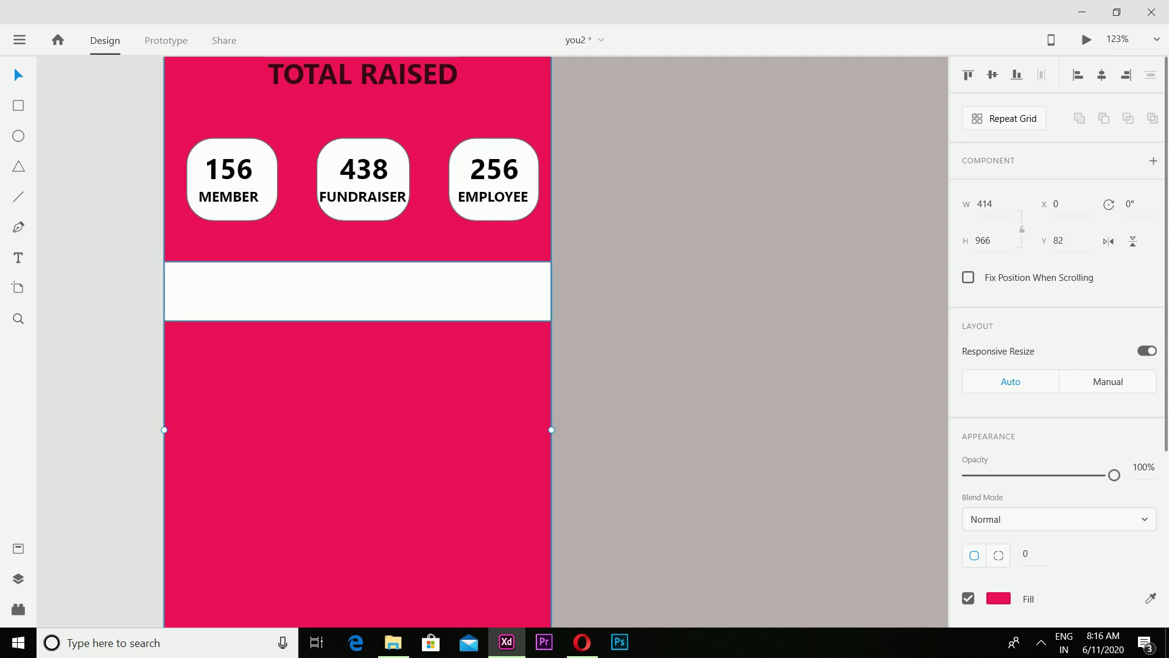
left_click(329, 95)
right_click(333, 292)
left_click(368, 120)
scroll(365, 249, "up", 2)
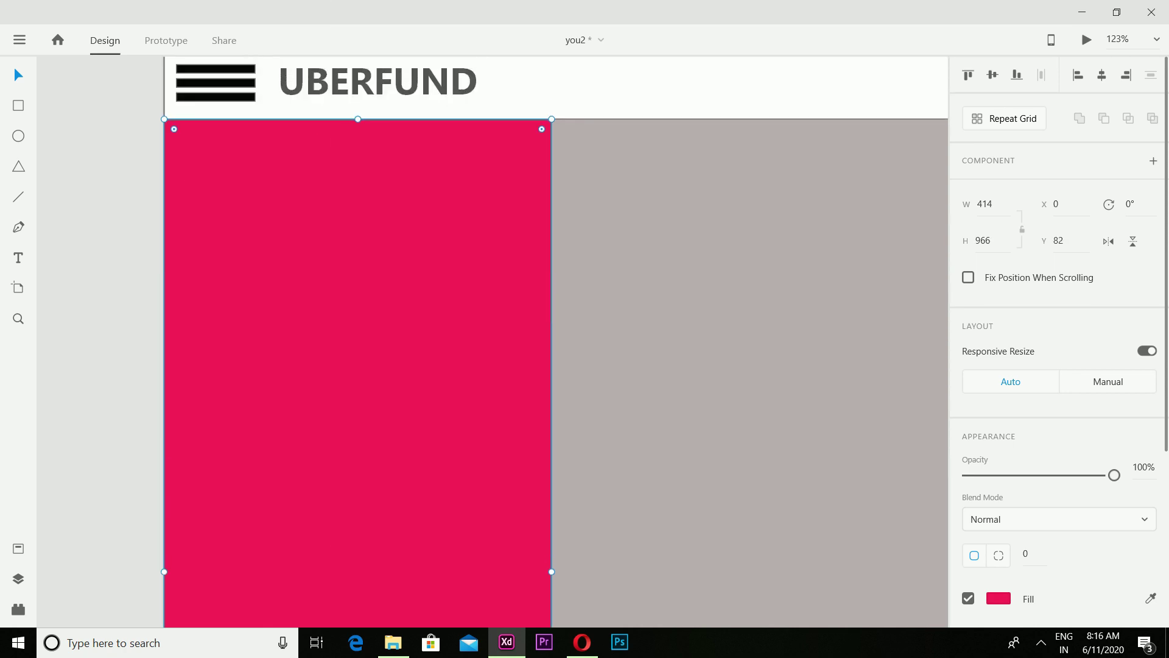
right_click(349, 249)
left_click(390, 14)
Duplicate the white bar and place the copy below it at about Y 476.
scroll(358, 341, "down", 2)
left_click(341, 345)
right_click(351, 345)
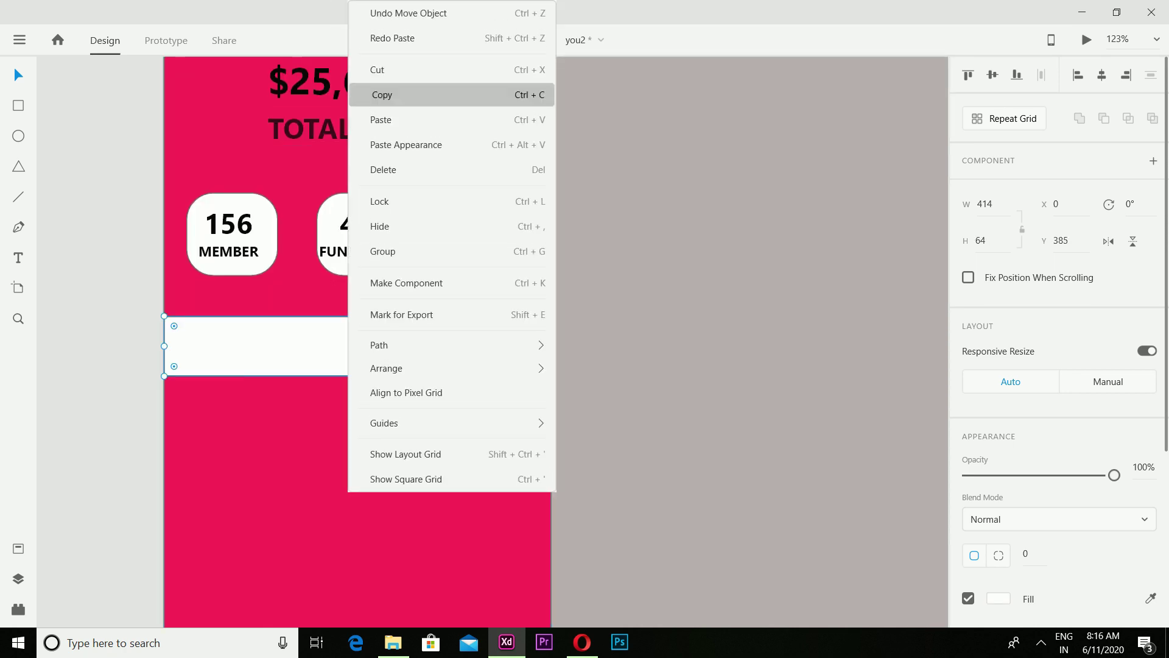
left_click(379, 91)
right_click(353, 345)
left_click(383, 120)
left_click_drag(343, 344, 340, 426)
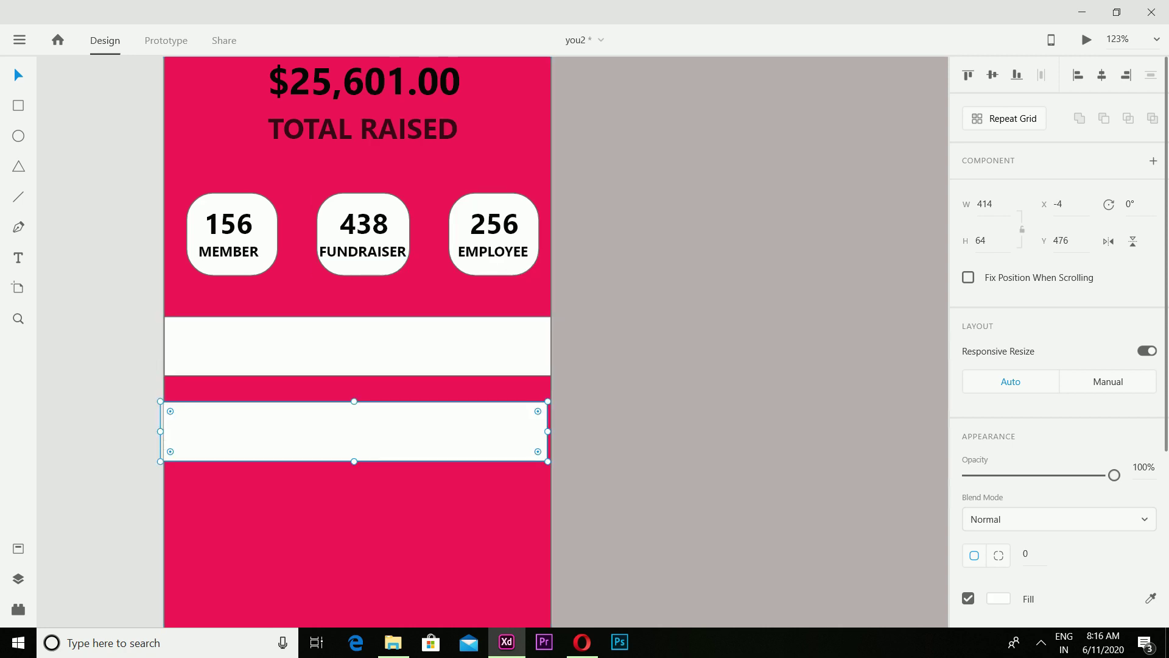
Add a third and a fourth copy of the white bar below the second, keeping the same vertical spacing.
scroll(339, 426, "down", 5)
scroll(332, 390, "up", 2)
right_click(323, 328)
left_click(359, 95)
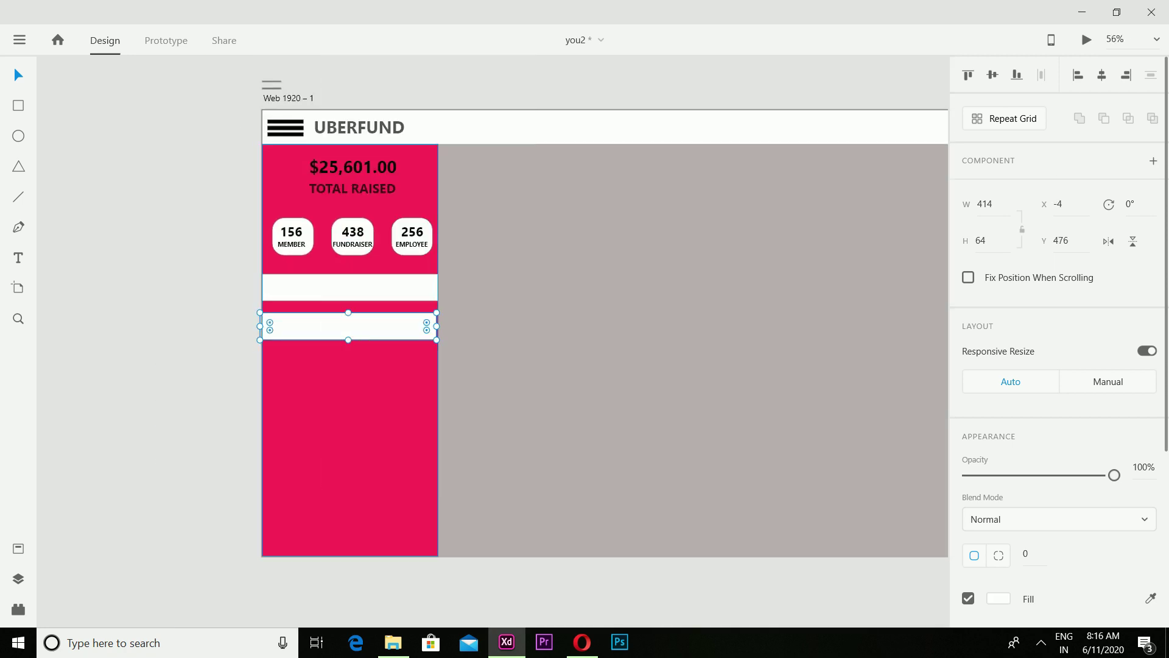
scroll(350, 292, "down", 2)
right_click(348, 299)
left_click(379, 120)
left_click_drag(365, 241, 348, 298)
scroll(365, 280, "down", 1)
right_click(342, 259)
key("Escape")
right_click(323, 341)
left_click(365, 120)
scroll(349, 298, "down", 1)
Add a fifth white bar at Y 749 and a sixth at Y 840 below the others in the sidebar.
right_click(325, 241)
left_click(358, 95)
right_click(336, 241)
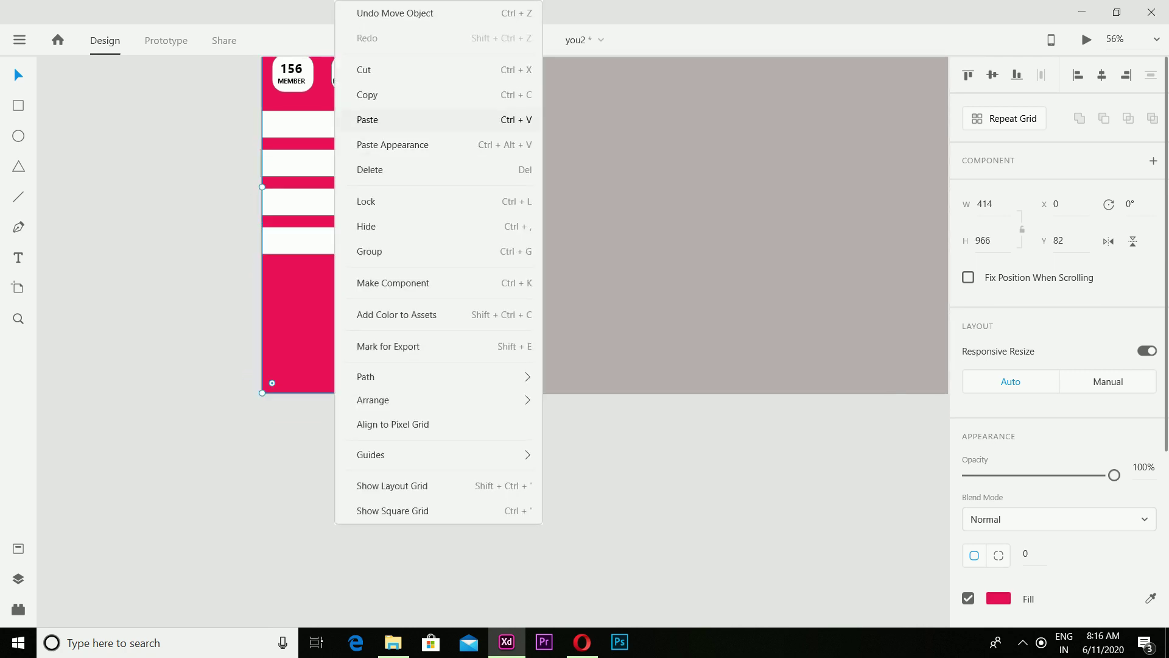
left_click(390, 119)
left_click_drag(351, 240, 350, 275)
scroll(350, 275, "down", 1)
right_click(365, 226)
left_click(397, 119)
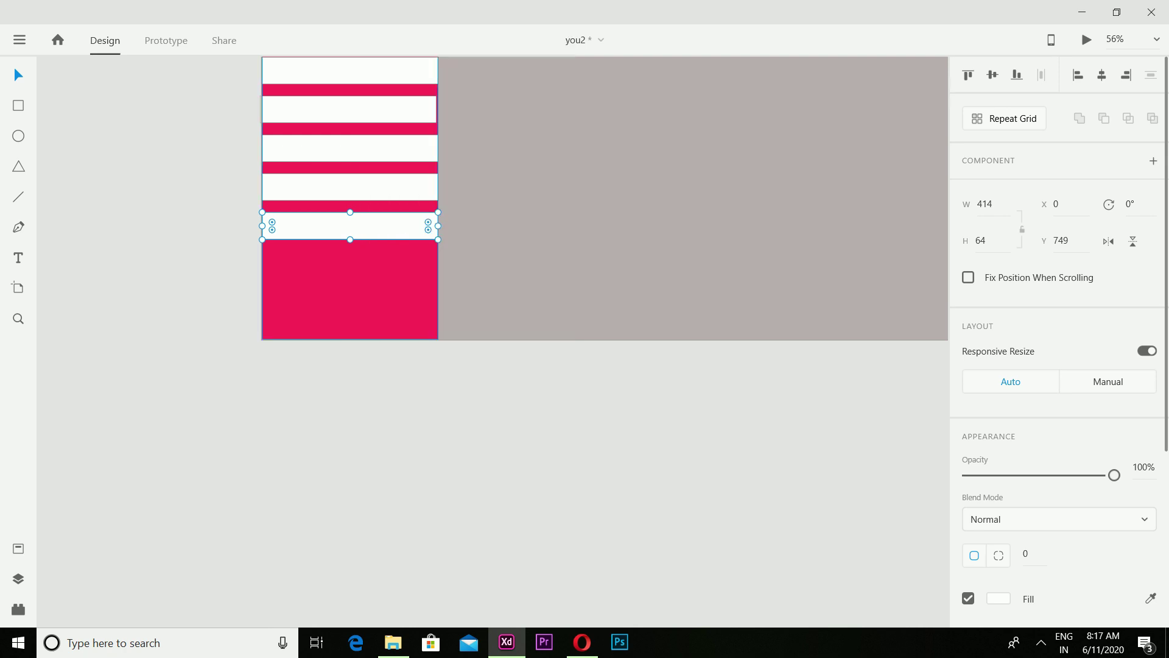
right_click(377, 225)
left_click(397, 118)
left_click_drag(351, 225, 350, 264)
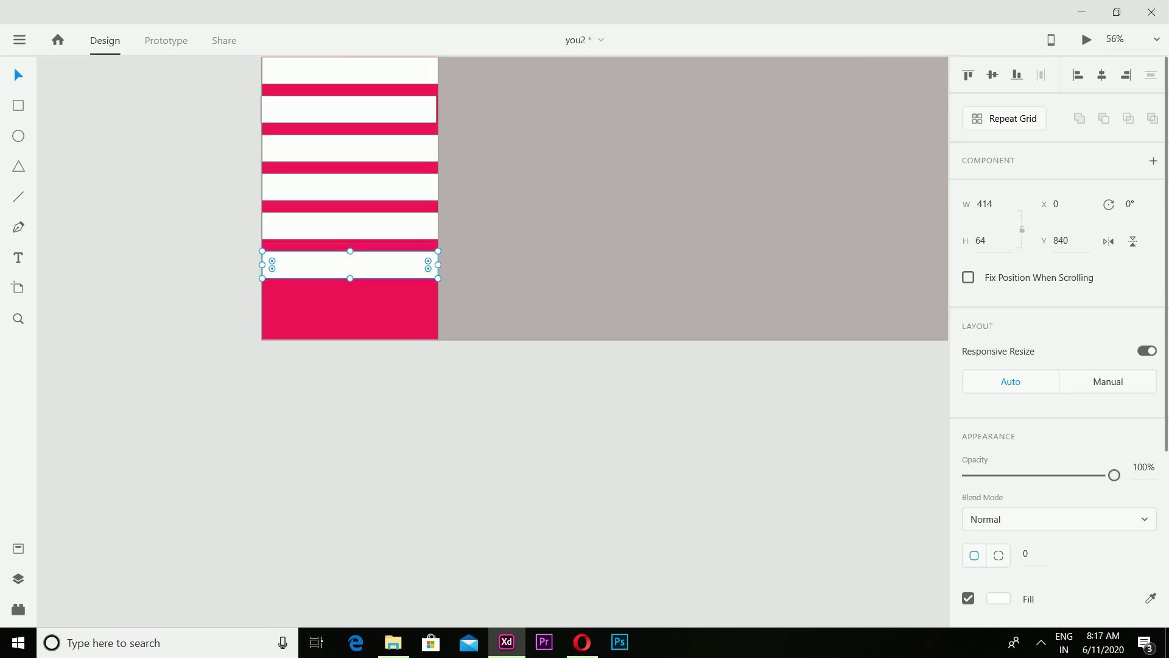
Align the second bar to X 0 and close up the bars with even narrower gaps, placing the sixth at Y 816.
scroll(350, 264, "up", 1)
scroll(350, 264, "up", 3)
left_click(330, 208)
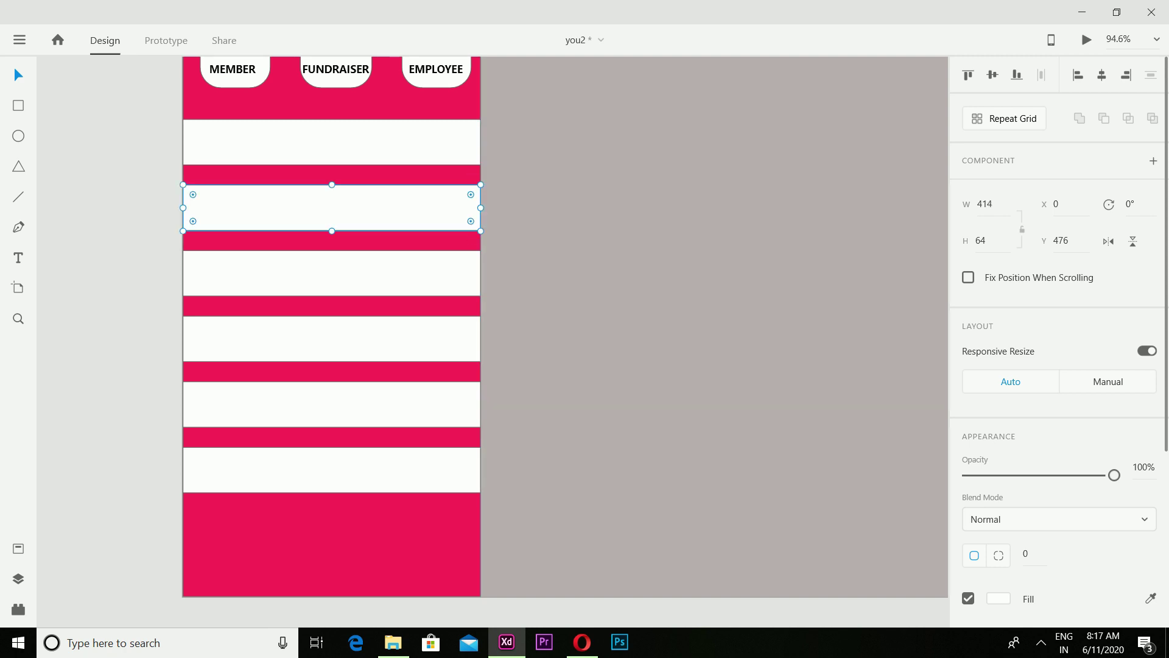
left_click_drag(332, 207, 332, 441)
Add the label DASHBOARD as bold 30-point text in the first white bar.
key("ctrl+0")
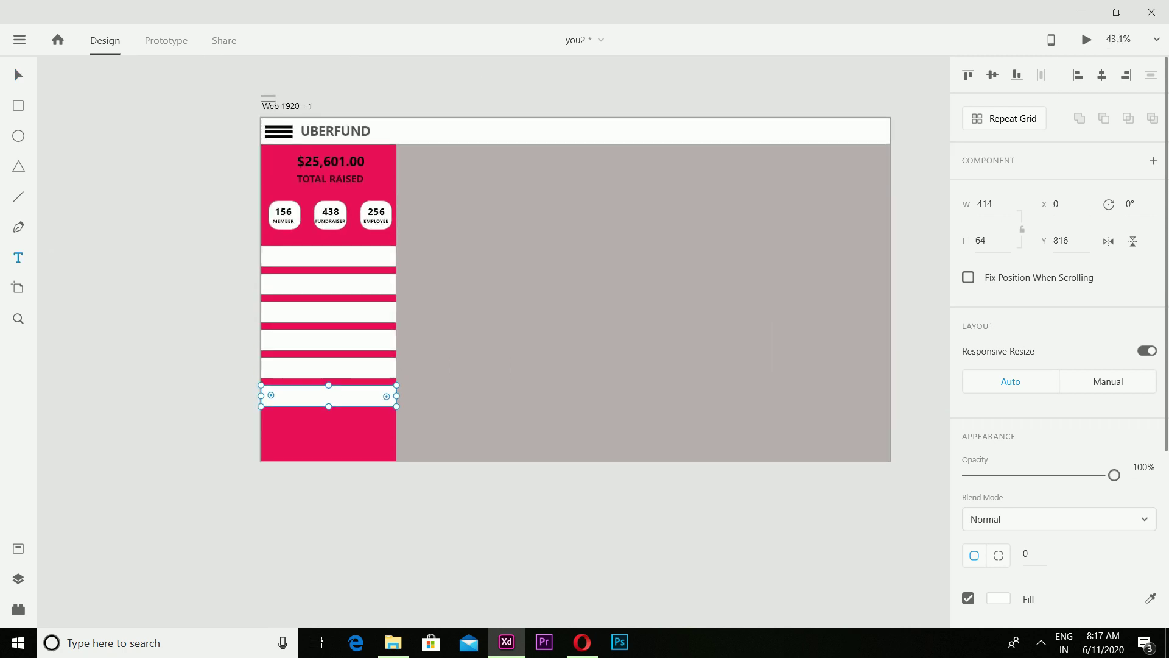
left_click(287, 256)
type("D")
left_click(18, 74)
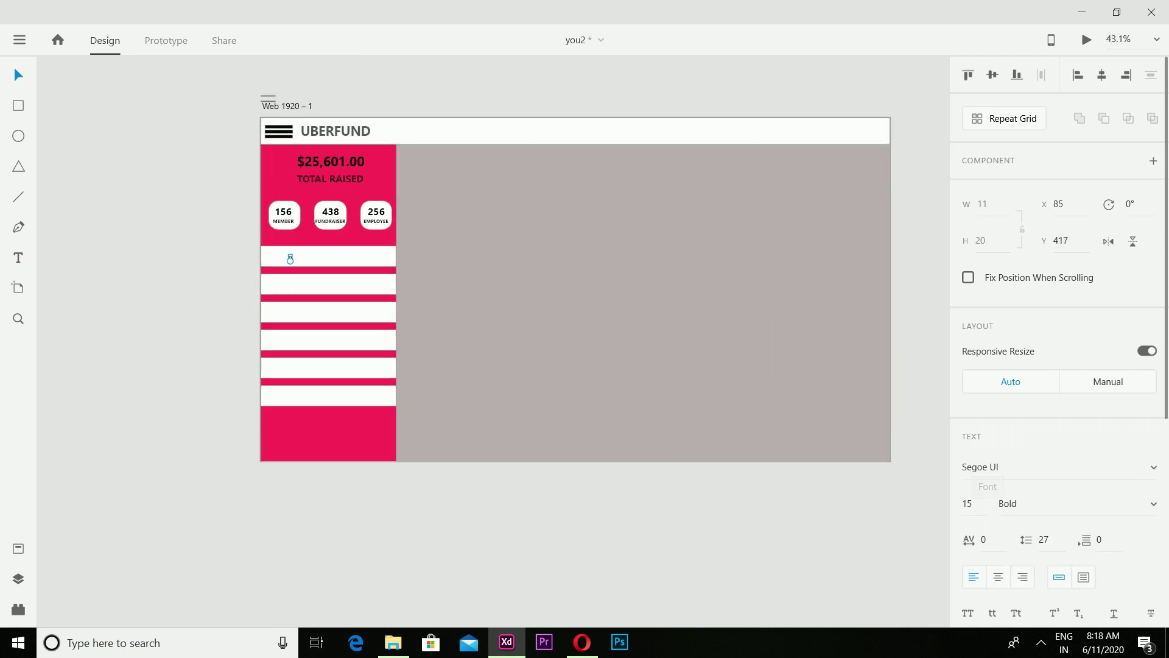
scroll(670, 335, "up", 1)
scroll(429, 351, "up", 7)
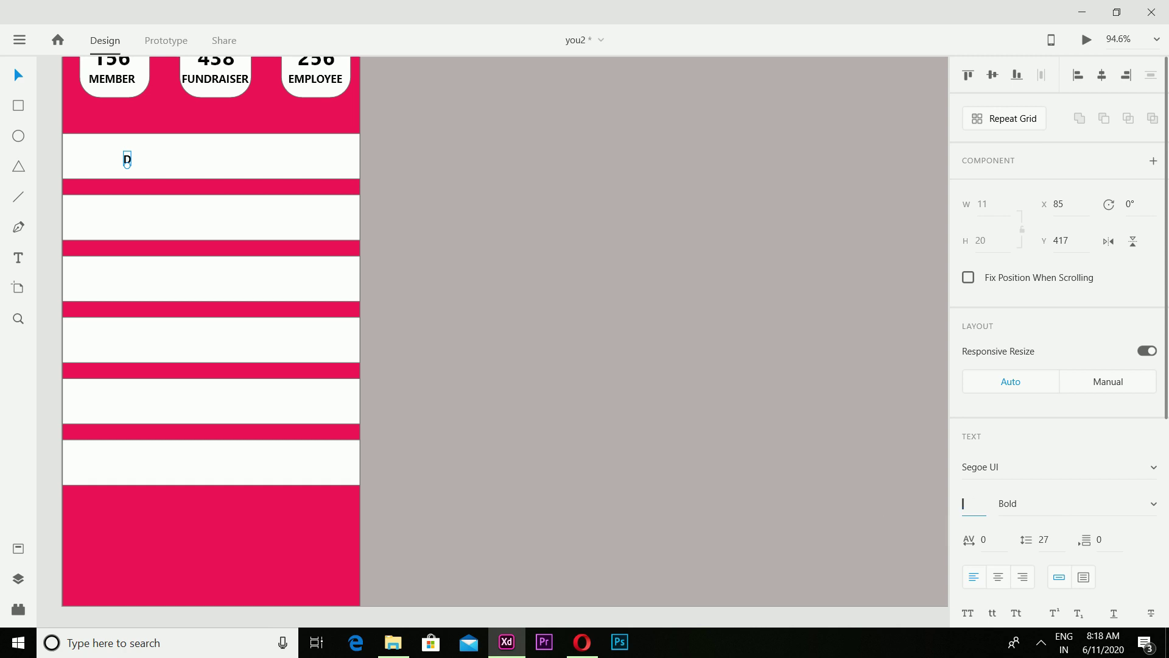
type("36")
key("Return")
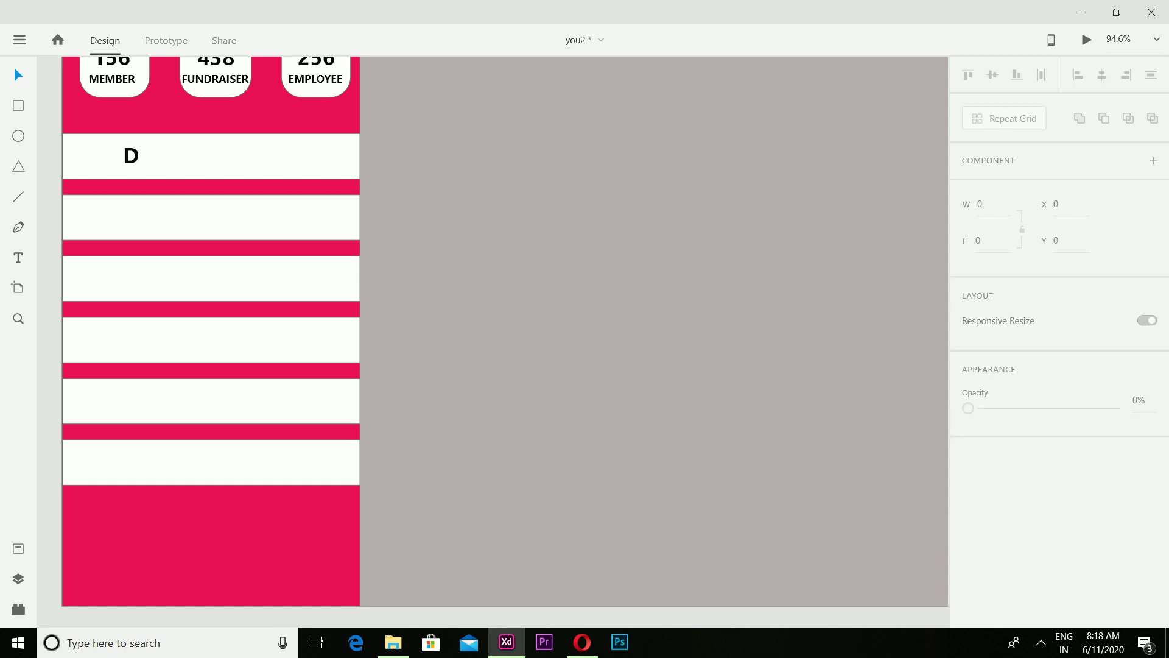
key("t")
double_click(130, 155)
type("DAS")
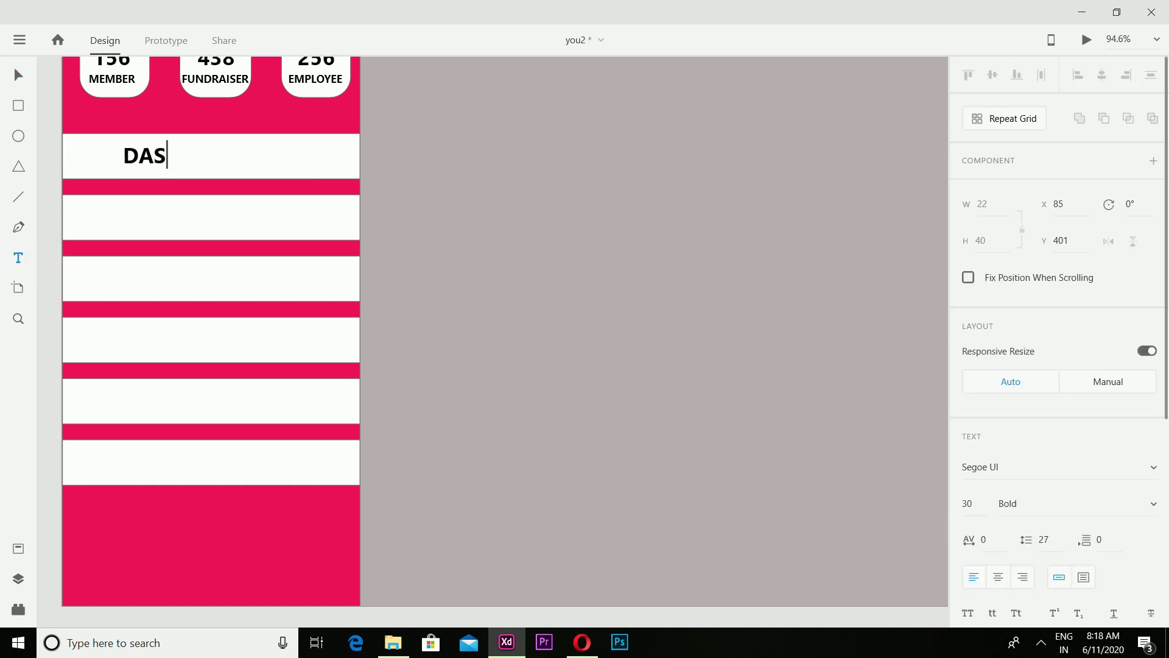
type("HBOARD")
Add the labels FUNDRAISER, CALENDER, MESSAGES, TRANSACTION and SETTING in order, one in each of the remaining white bars.
left_click(124, 214)
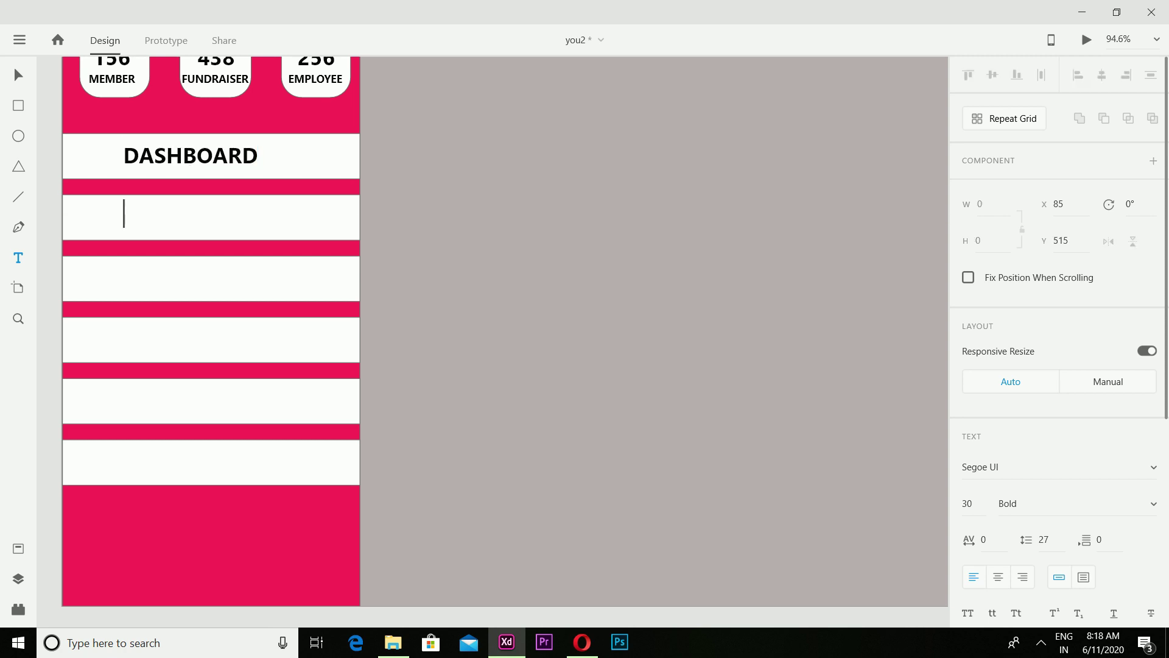
type("FUNDRAISER")
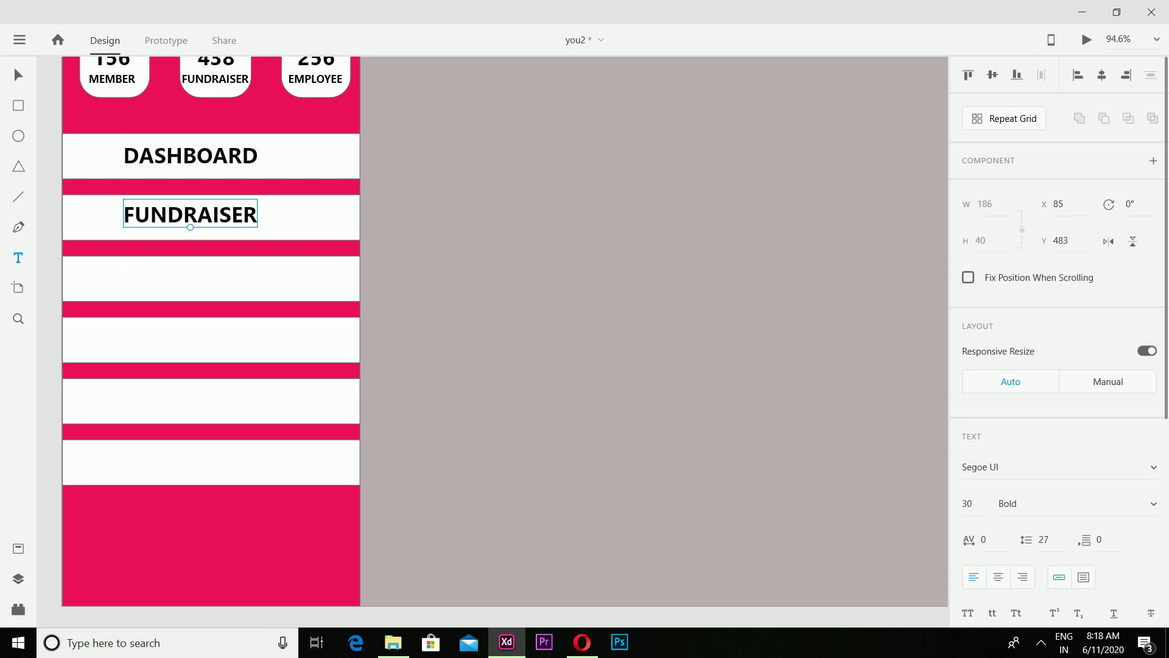
left_click(123, 270)
type("CALENDER")
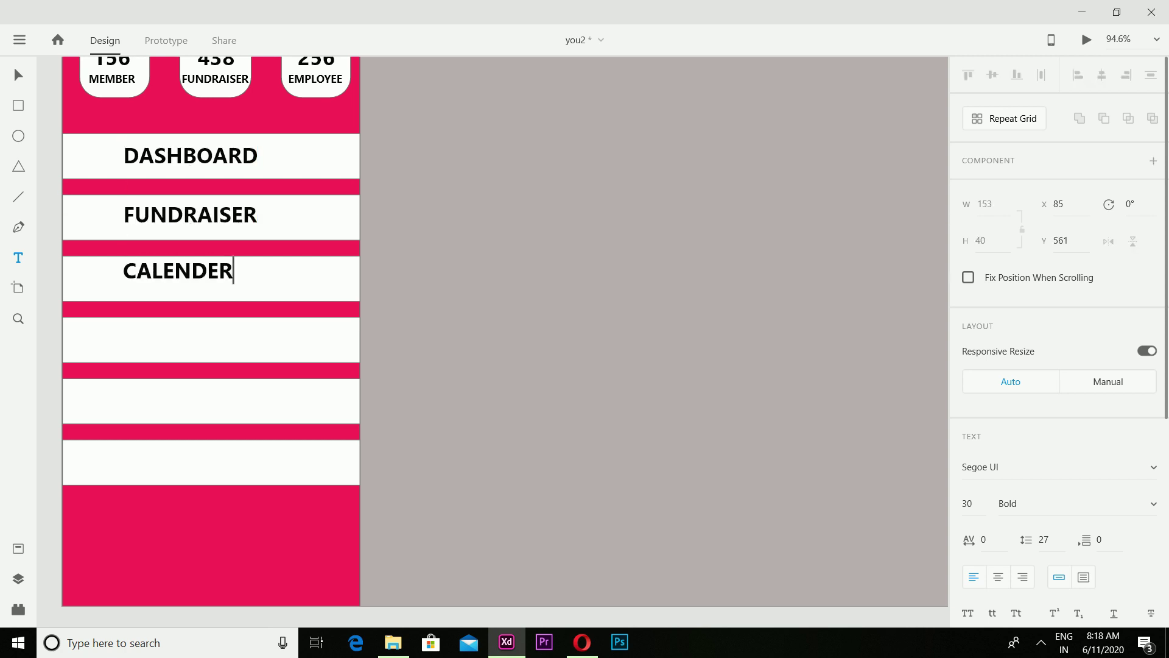
key("Escape")
left_click(125, 329)
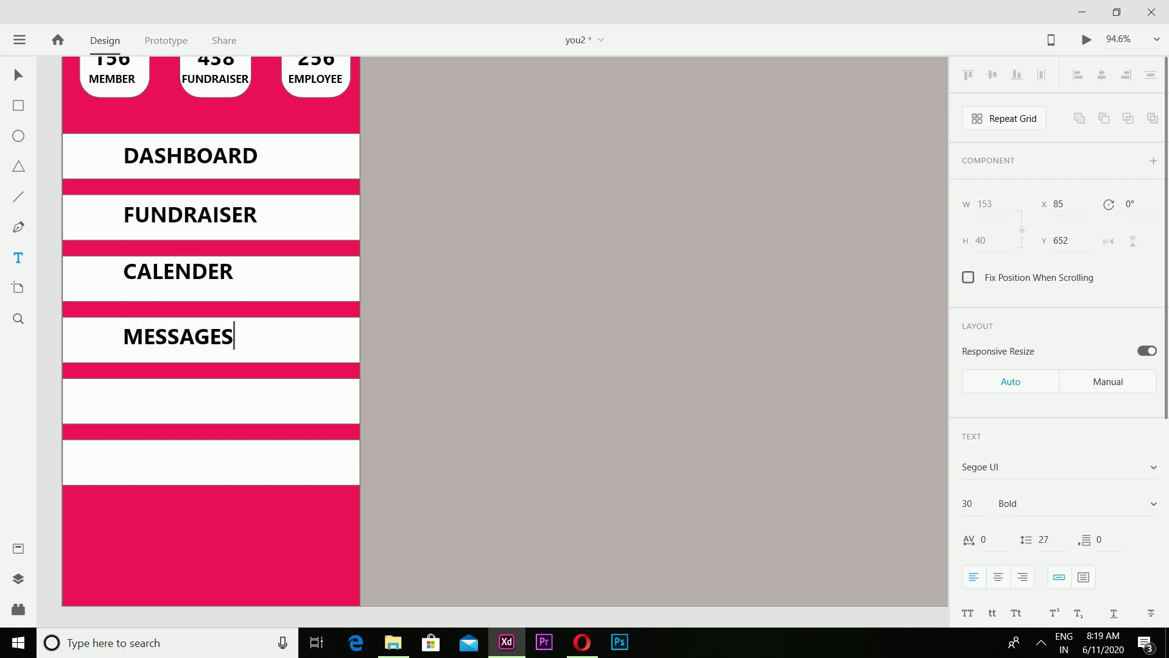
left_click(124, 396)
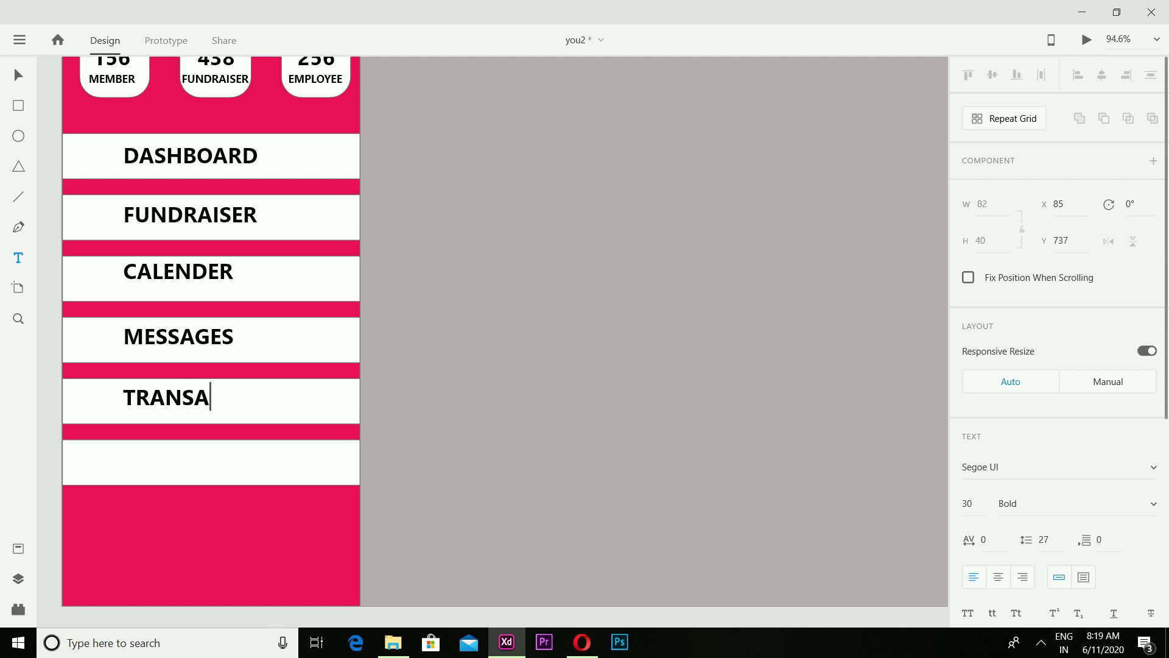
left_click(124, 458)
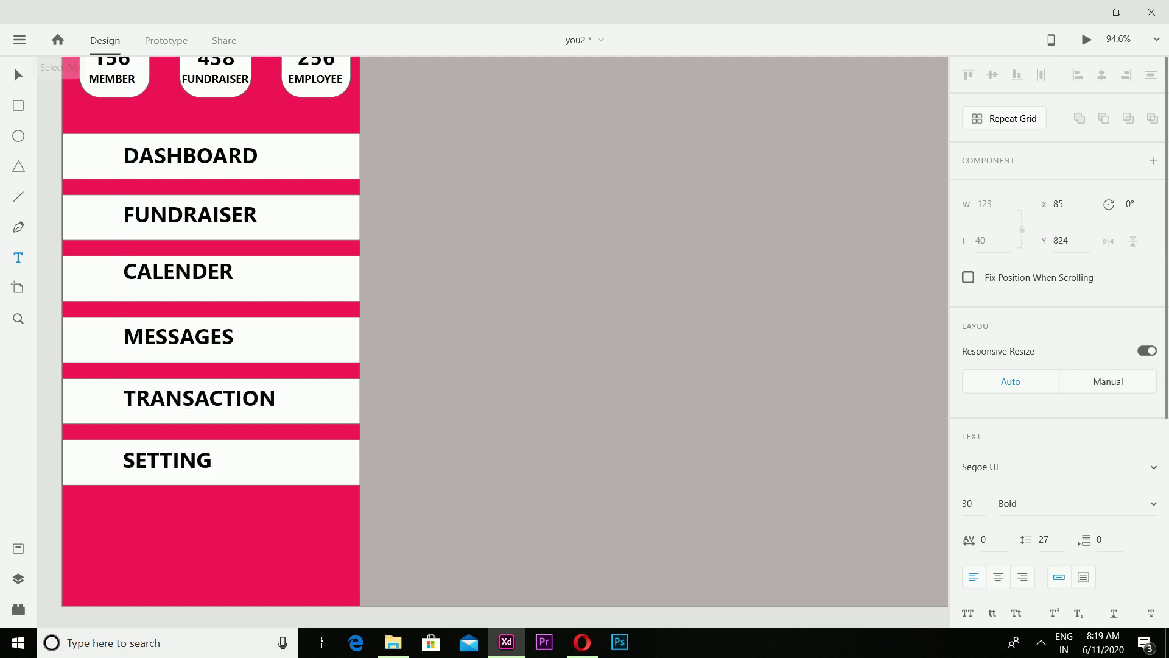
Shift all six menu labels right to X 105, adjusting them vertically within their white bars.
left_click(18, 74)
left_click_drag(183, 156, 198, 157)
left_click_drag(183, 214, 197, 218)
left_click_drag(183, 271, 197, 275)
left_click_drag(183, 336, 197, 337)
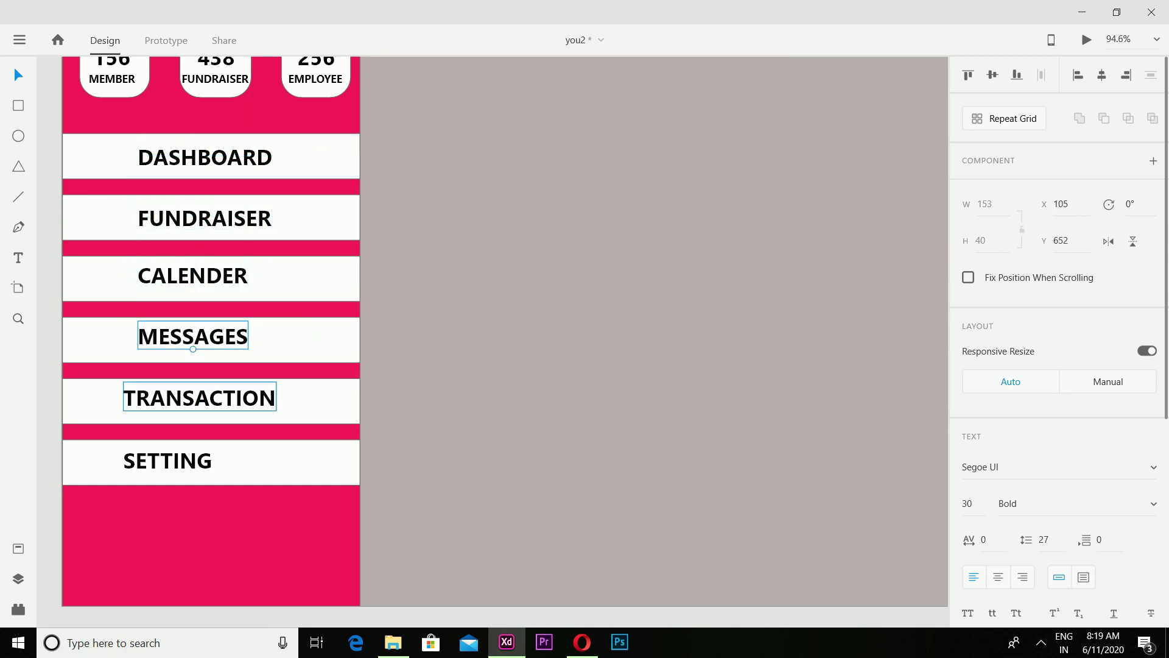
left_click_drag(183, 398, 197, 402)
left_click_drag(170, 461, 185, 462)
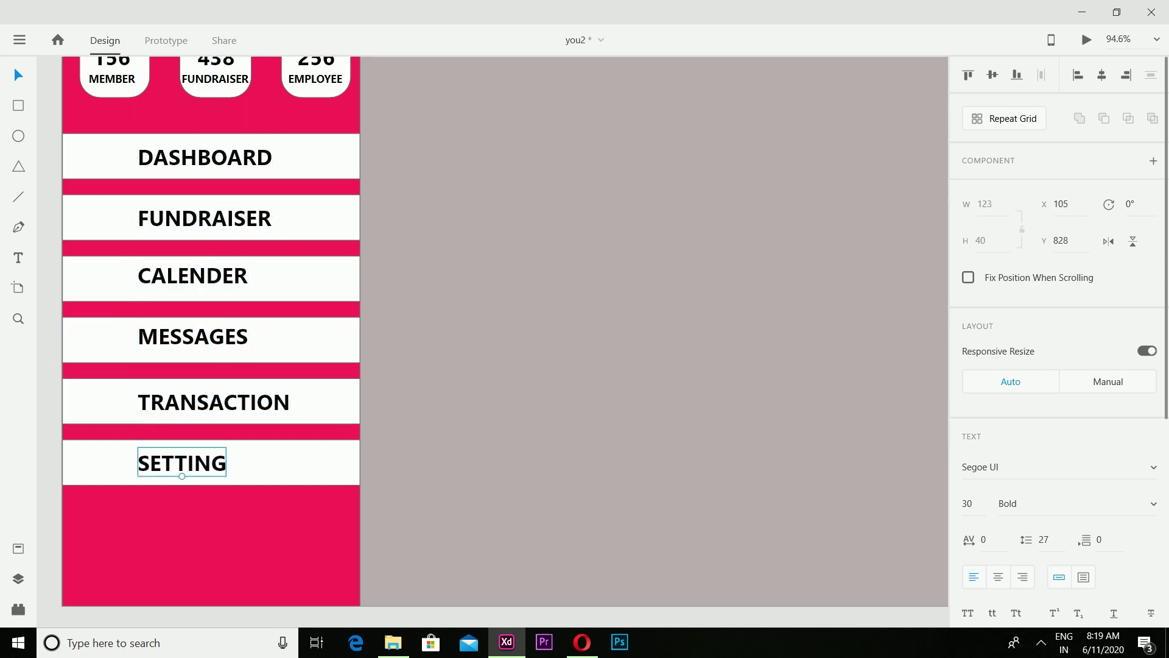
Draw a 418 by 42 rectangle with corner radius 29 in the header and place it at X 751, Y 20.
key("ctrl+0")
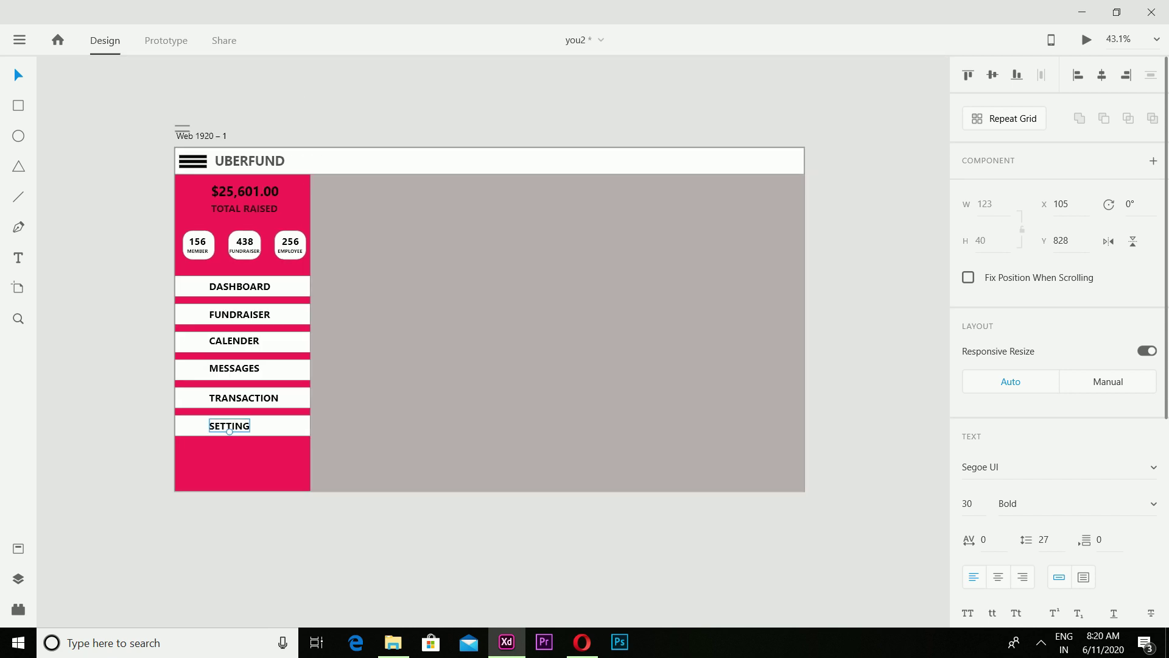
key("r")
scroll(405, 161, "up", 2)
left_click_drag(413, 156, 644, 173)
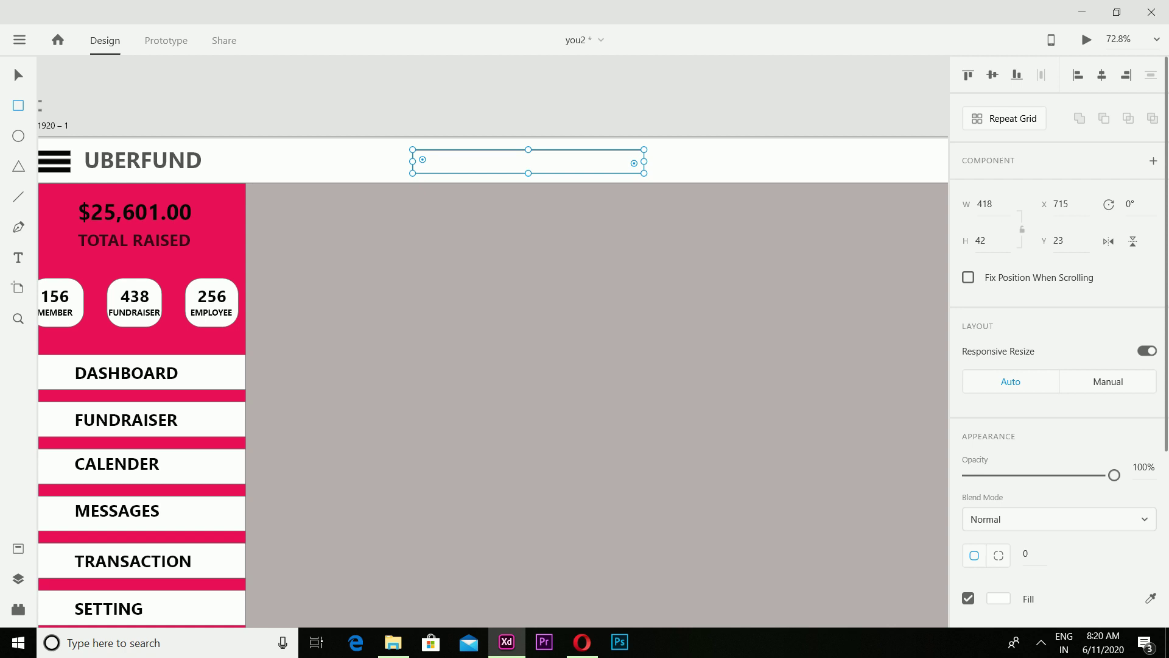
type("29")
key("Return")
key("Escape")
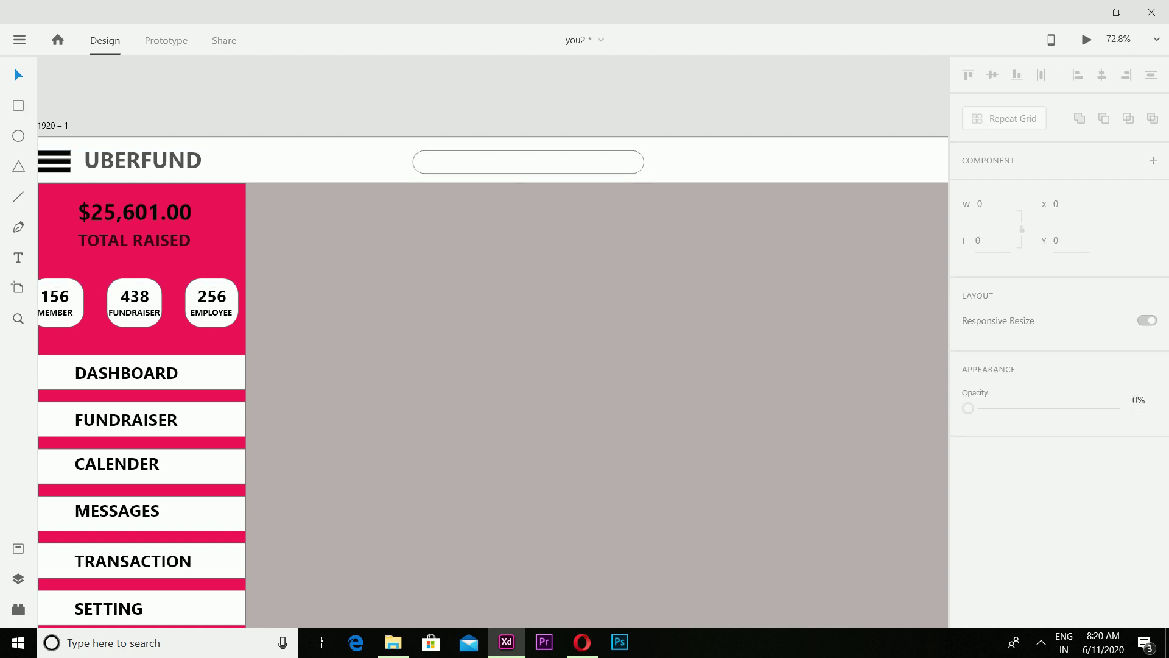
left_click_drag(528, 161, 548, 159)
Add the bold text SEARCH inside the rounded box in the header.
left_click(18, 257)
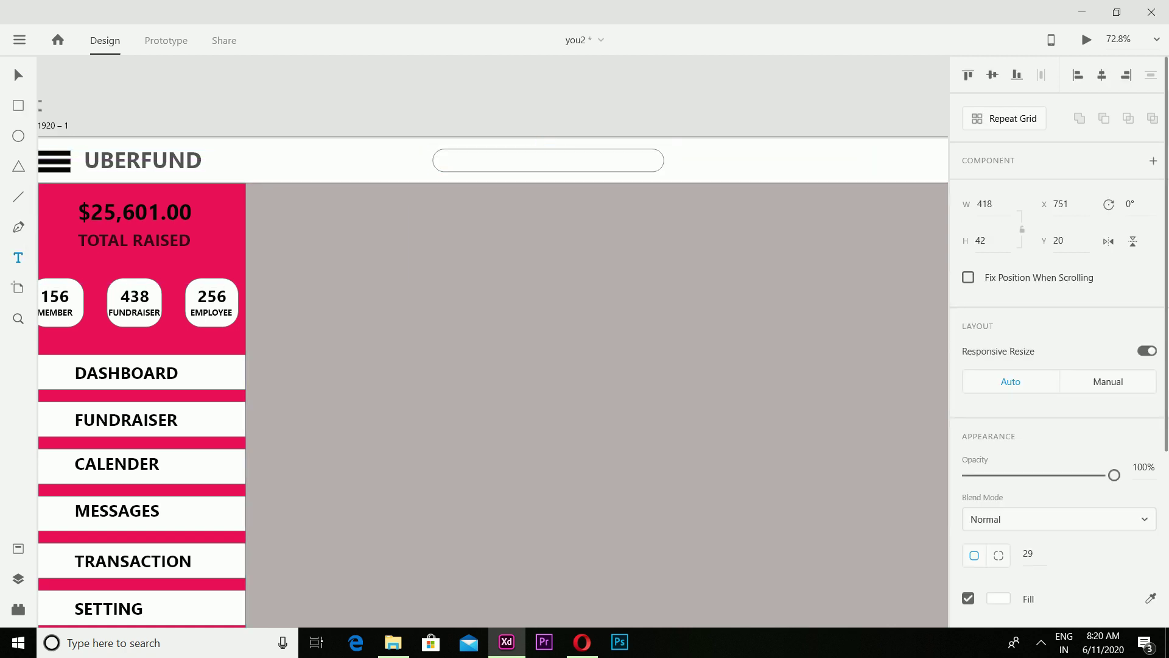
left_click_drag(464, 199, 515, 243)
left_click(457, 159)
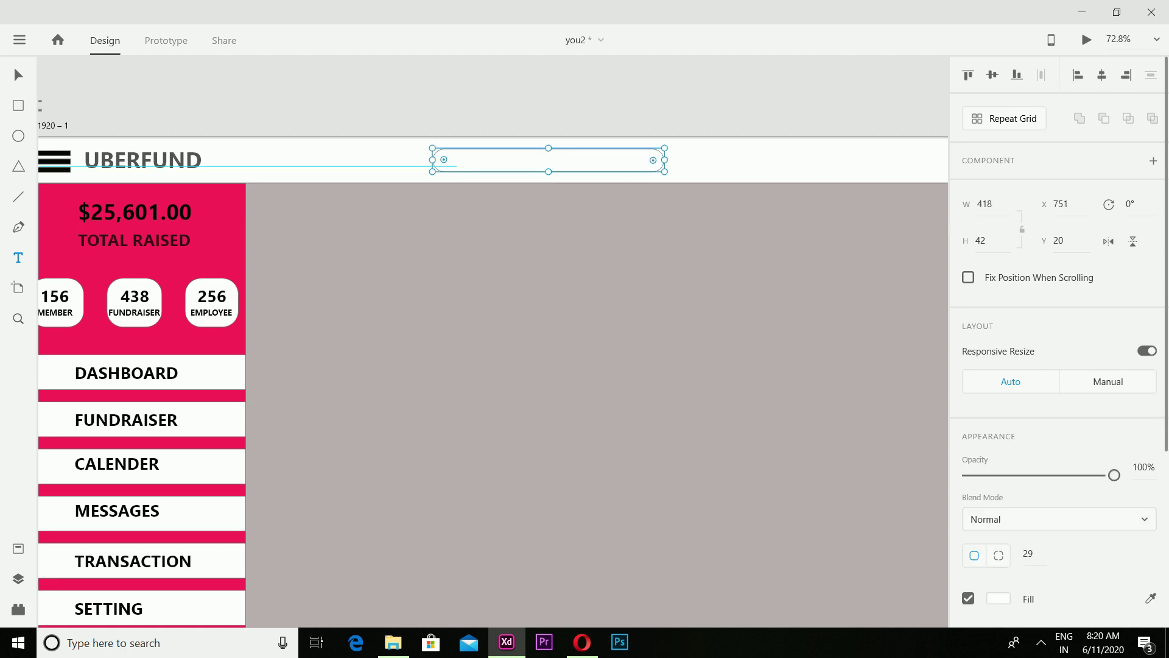
left_click(457, 160)
type("SEARCH")
key("Escape")
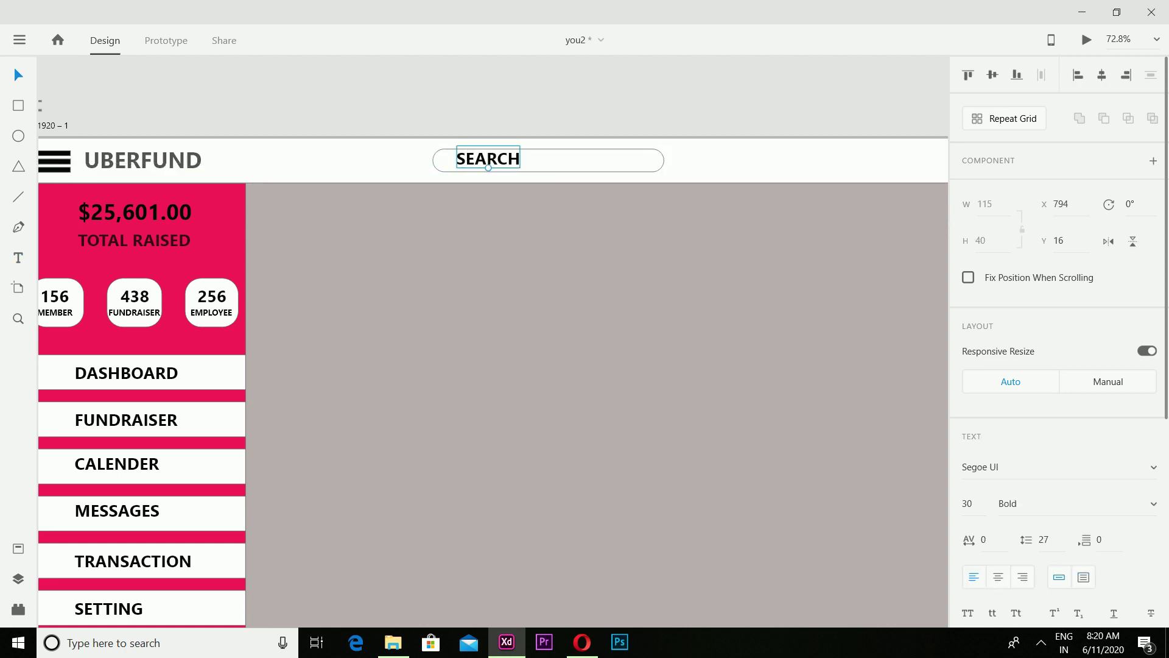
Move the SEARCH text closer to the left end of its rounded box and set its font size to 20.
left_click_drag(488, 159, 481, 163)
type("15")
key("Return")
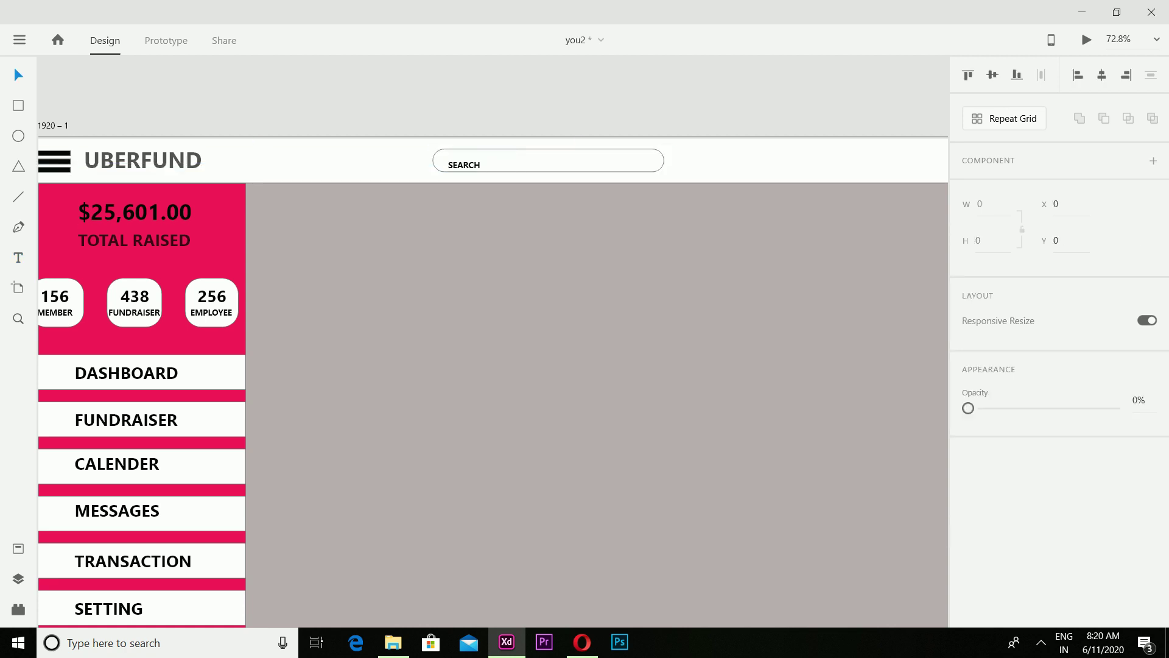
type("20")
key("Return")
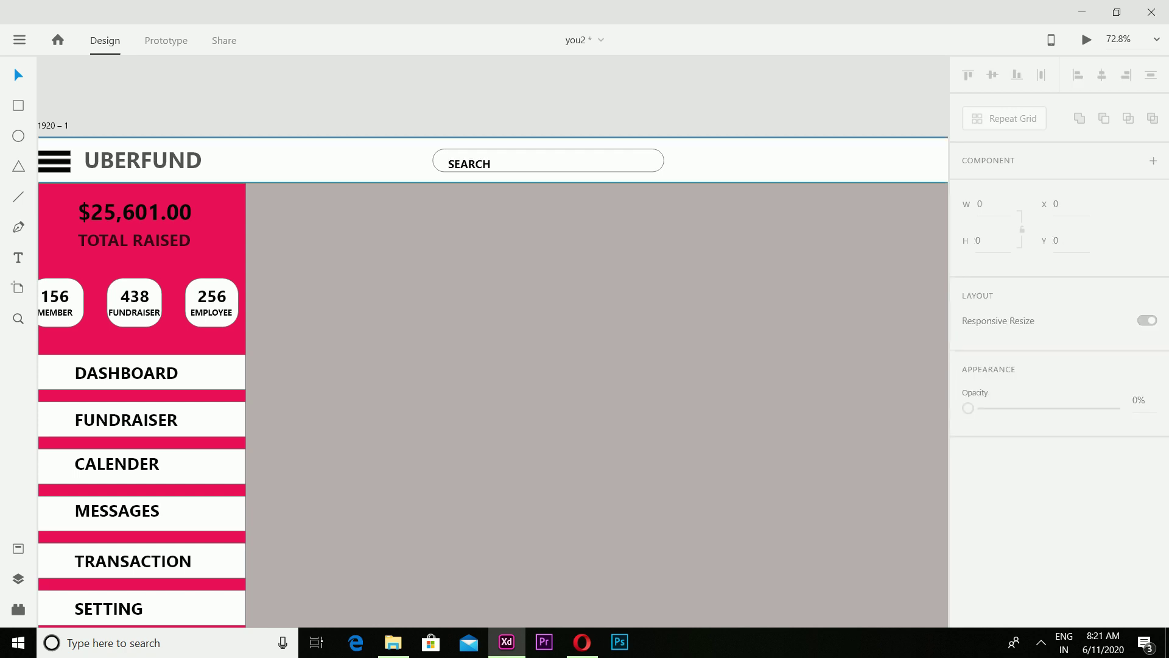
Lower the opacity of the SEARCH text in the header to 72%.
left_click_drag(1115, 365, 1073, 366)
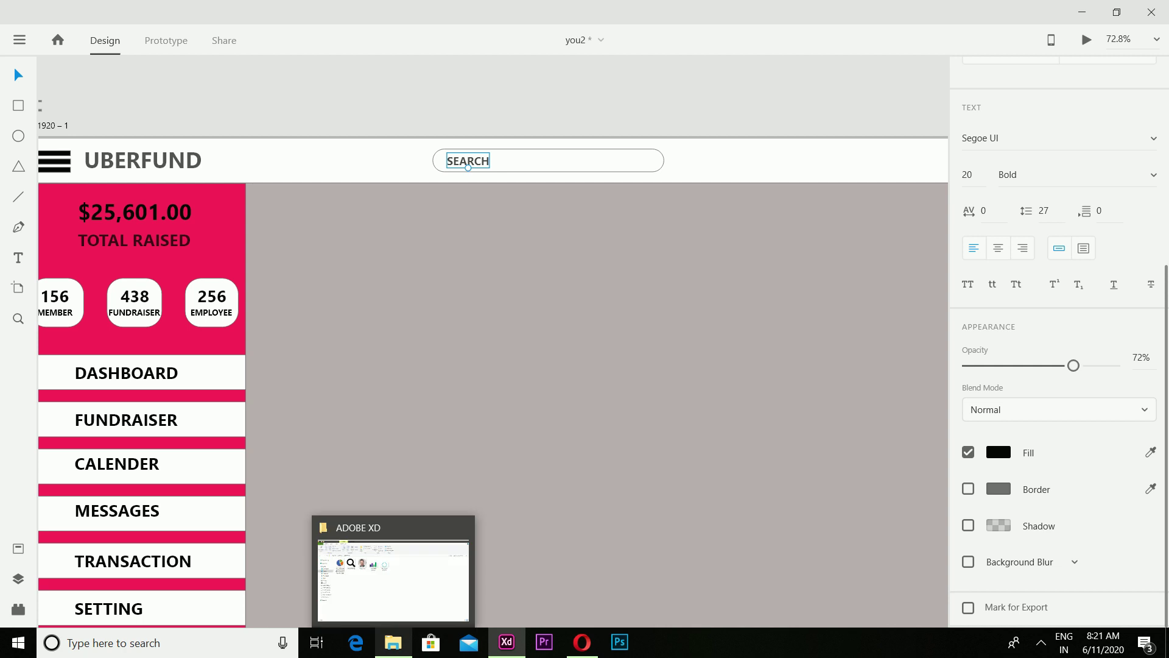
left_click(394, 642)
right_click(243, 177)
mouse_move(366, 496)
left_click(275, 536)
left_click(507, 642)
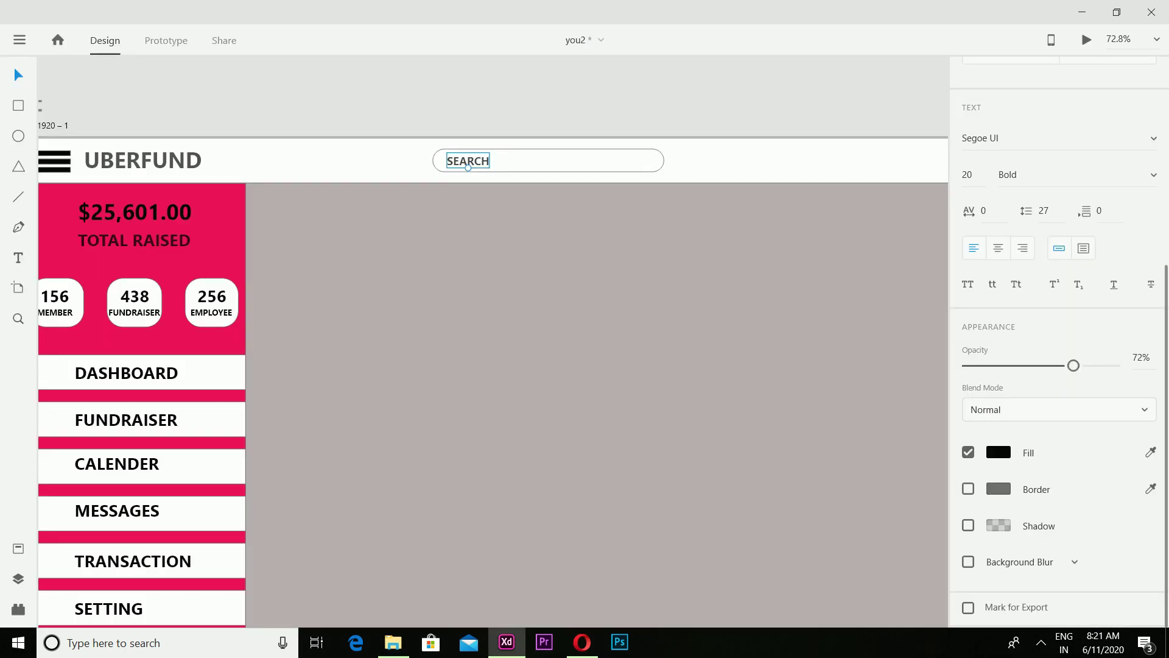
right_click(547, 296)
left_click(585, 364)
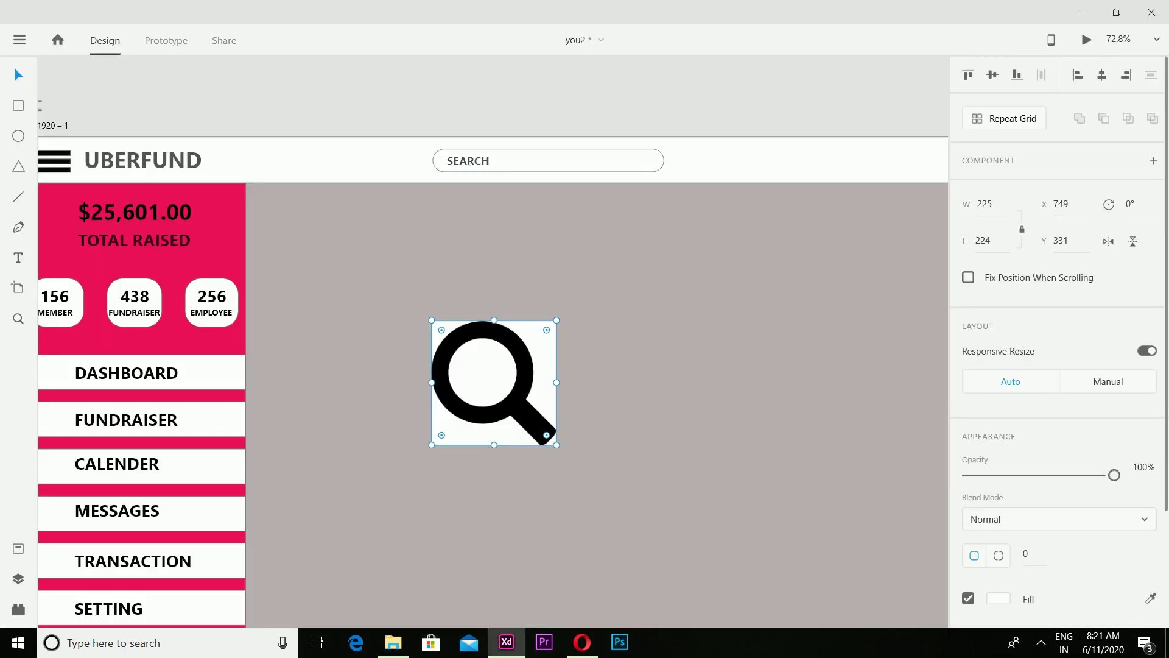
left_click_drag(492, 378, 544, 293)
left_click_drag(605, 358, 543, 301)
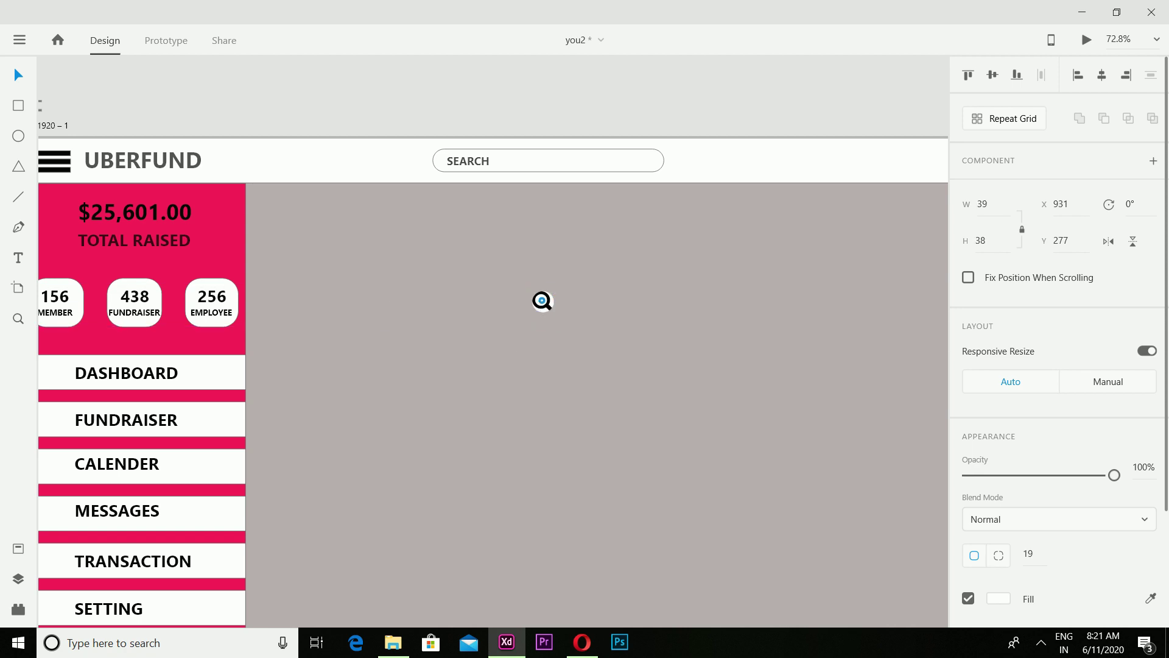
right_click(543, 301)
Copy download.png from the ADOBE XD folder, paste the magnifier, shrink it and place it at the right end of the search box.
left_click(394, 642)
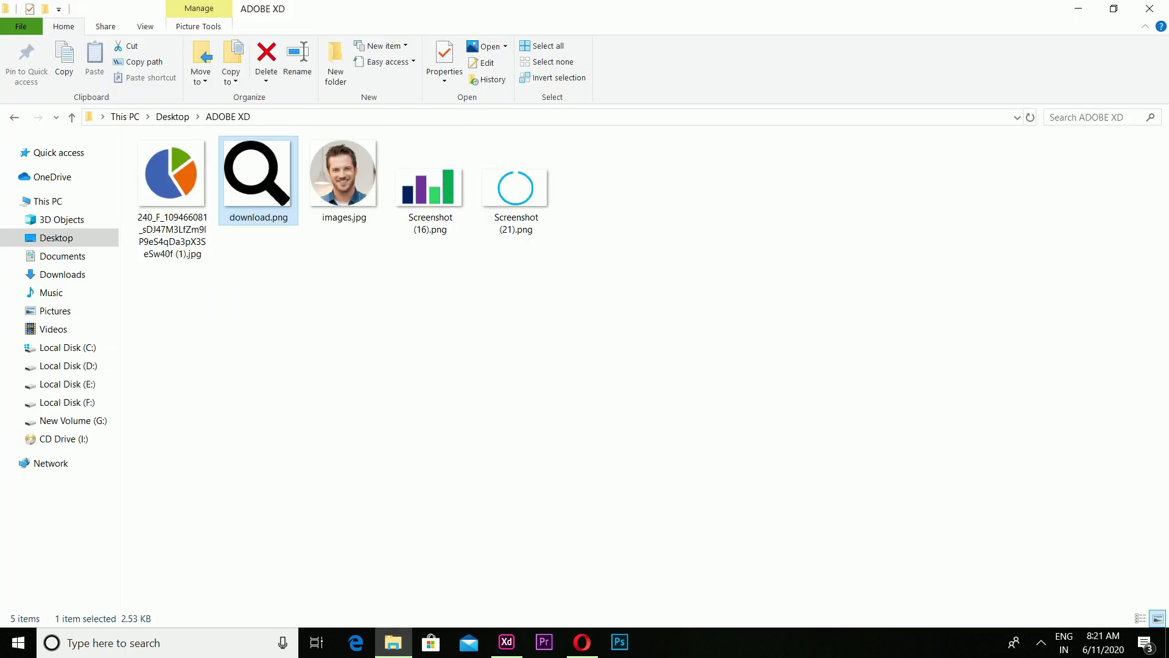
right_click(244, 174)
left_click(280, 536)
left_click(507, 643)
right_click(534, 194)
left_click(556, 259)
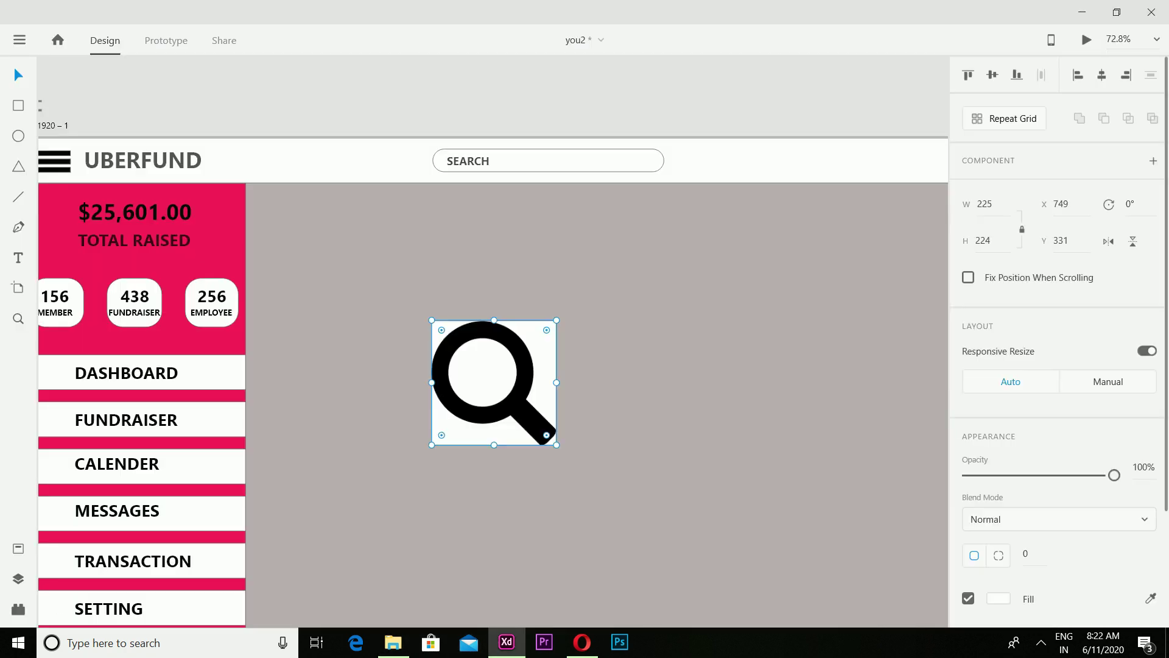
left_click_drag(431, 313, 580, 184)
left_click_drag(575, 178, 641, 160)
key("Escape")
key("Escape")
Add the profile owner's full name as bold text in the right part of the header, with font size 40.
scroll(641, 161, "right", 5)
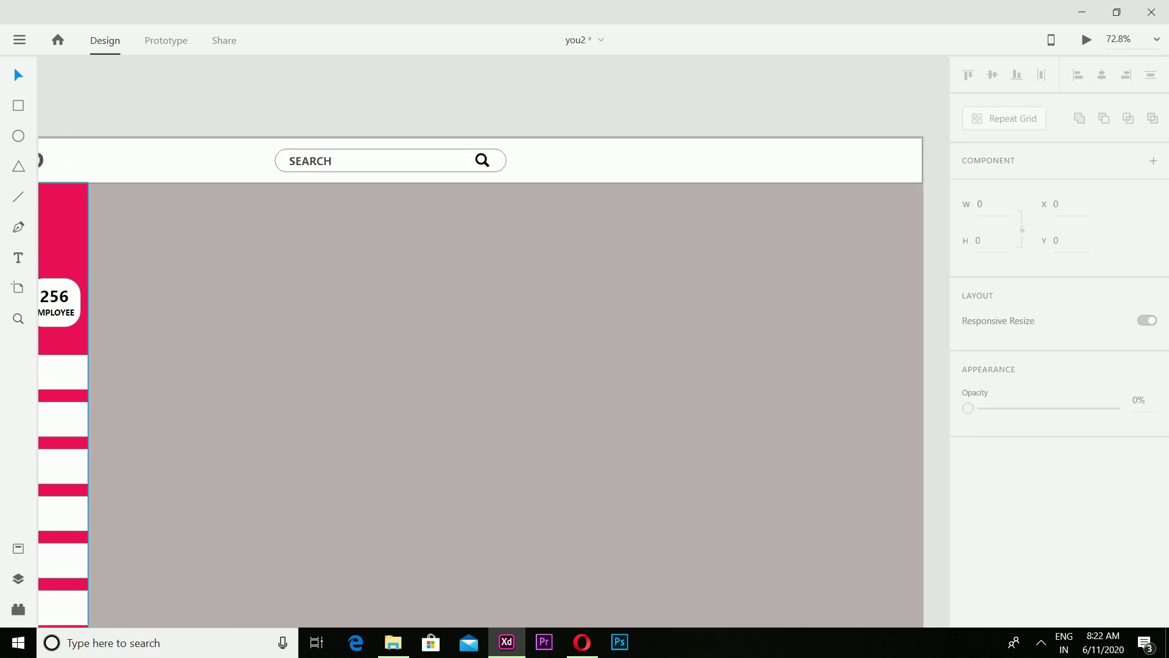
left_click(641, 160)
left_click(729, 156)
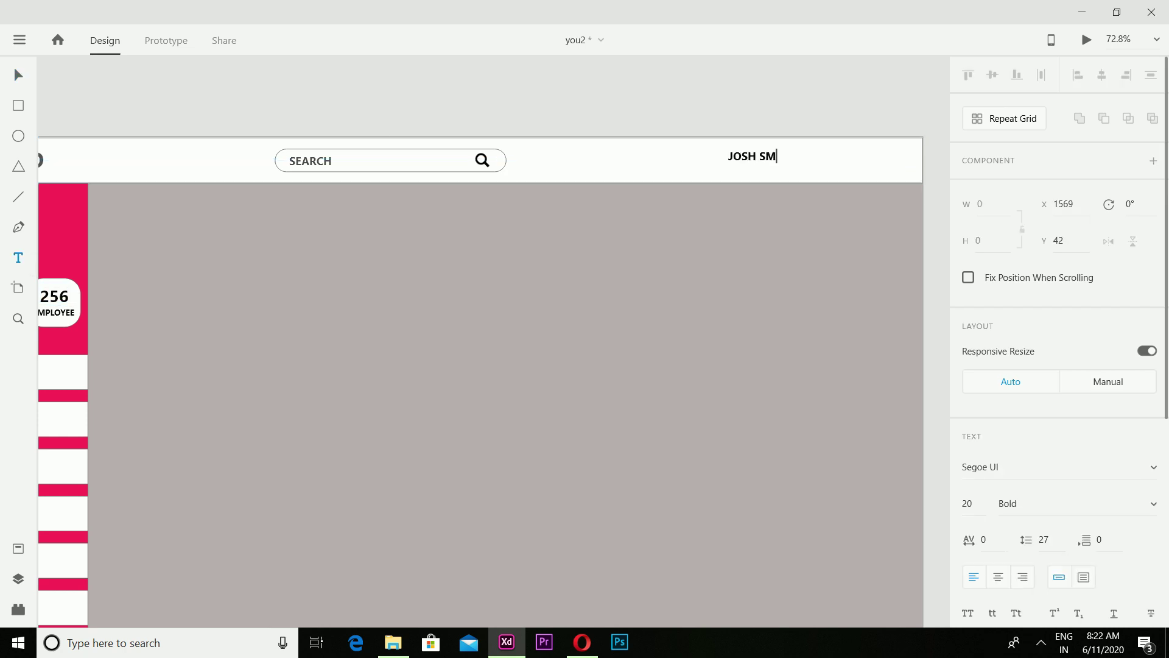
key("Escape")
scroll(1060, 341, "down", 4)
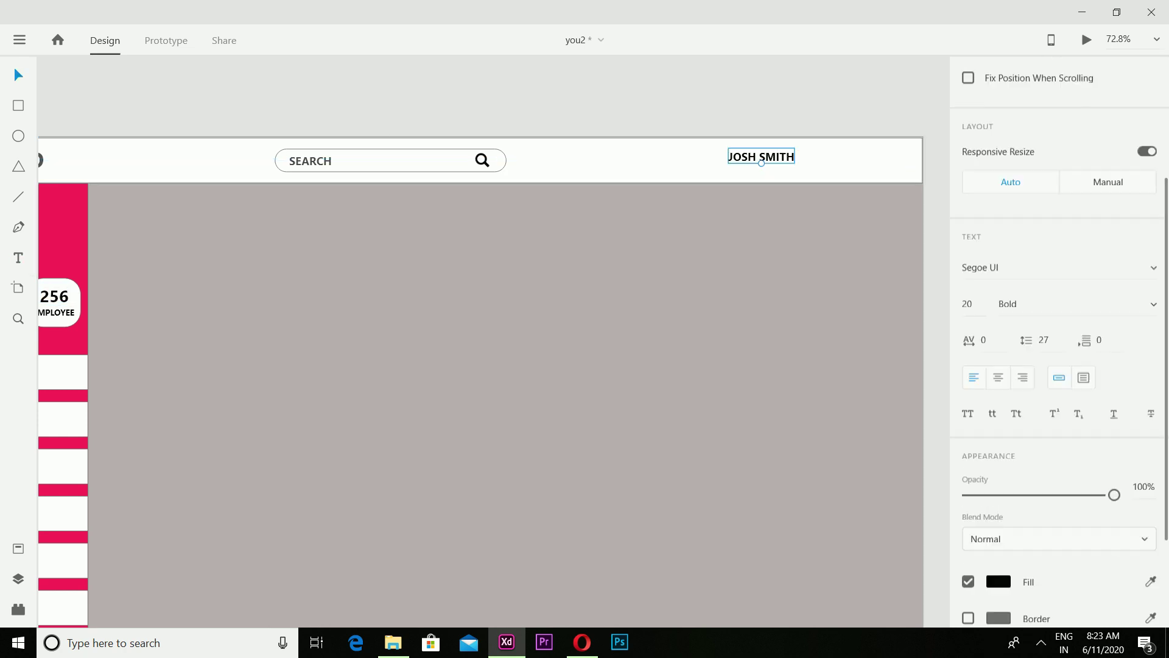
left_click(967, 284)
key("Return")
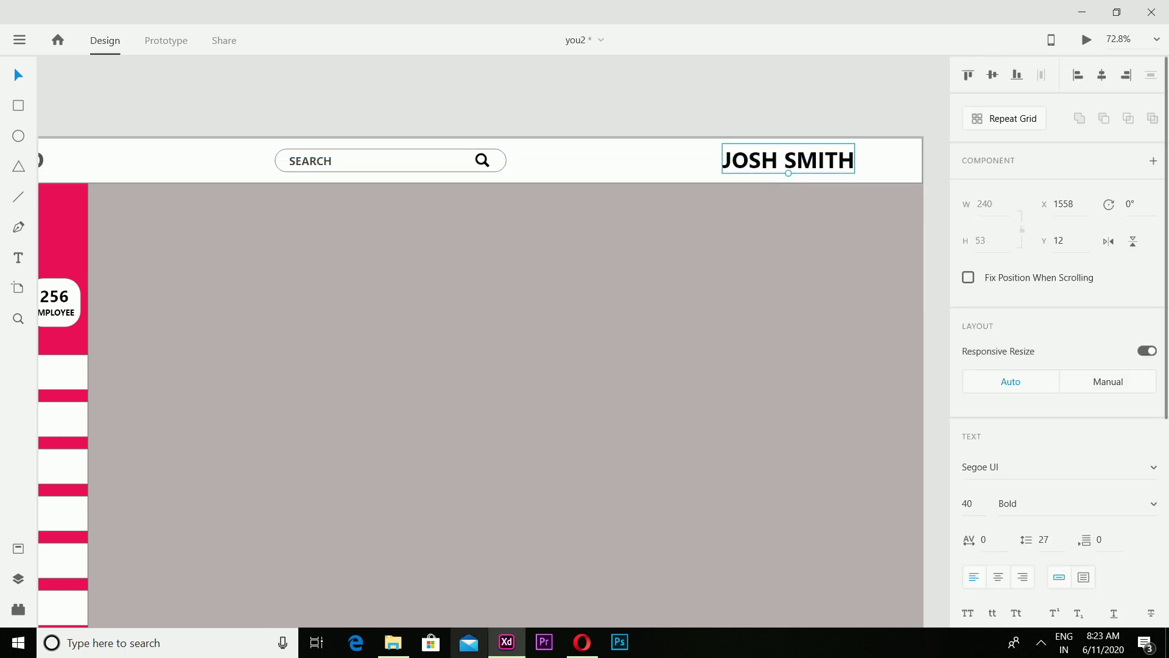
Paste images.jpg from the ADOBE XD folder, shrink it to about 56.5 by 56.5 and place it just before the name in the header.
left_click(393, 642)
right_click(329, 177)
left_click(363, 536)
left_click(506, 642)
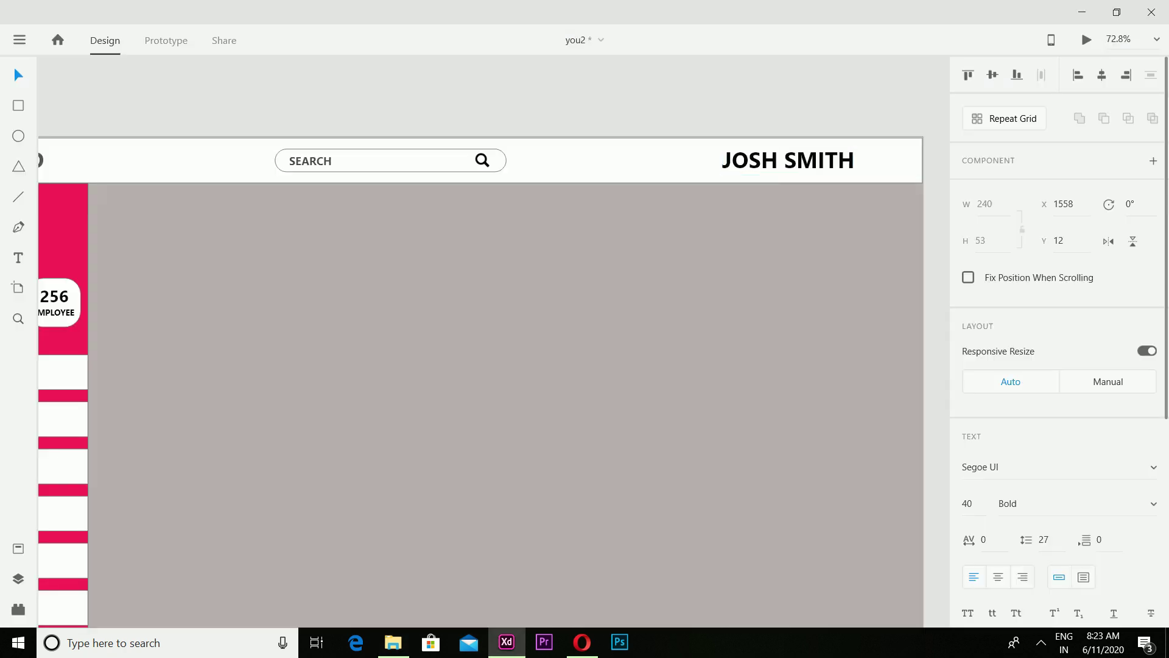
key("ctrl+v")
left_click_drag(480, 382, 599, 264)
left_click_drag(599, 288, 686, 164)
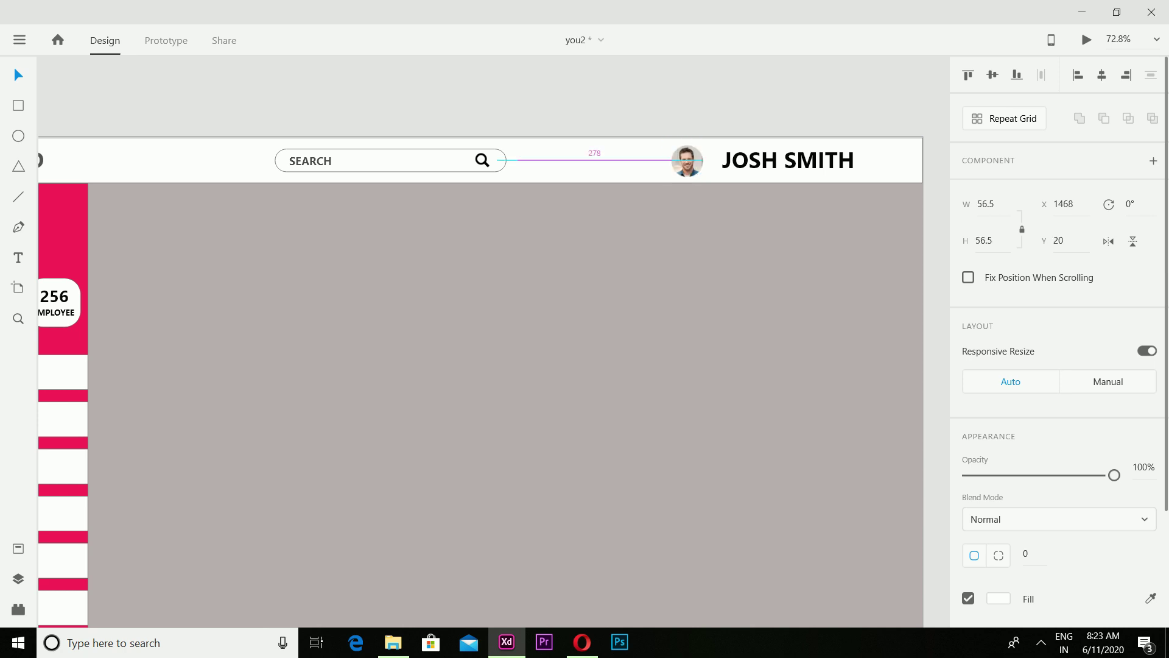
scroll(481, 372, "down", 2)
key("Escape")
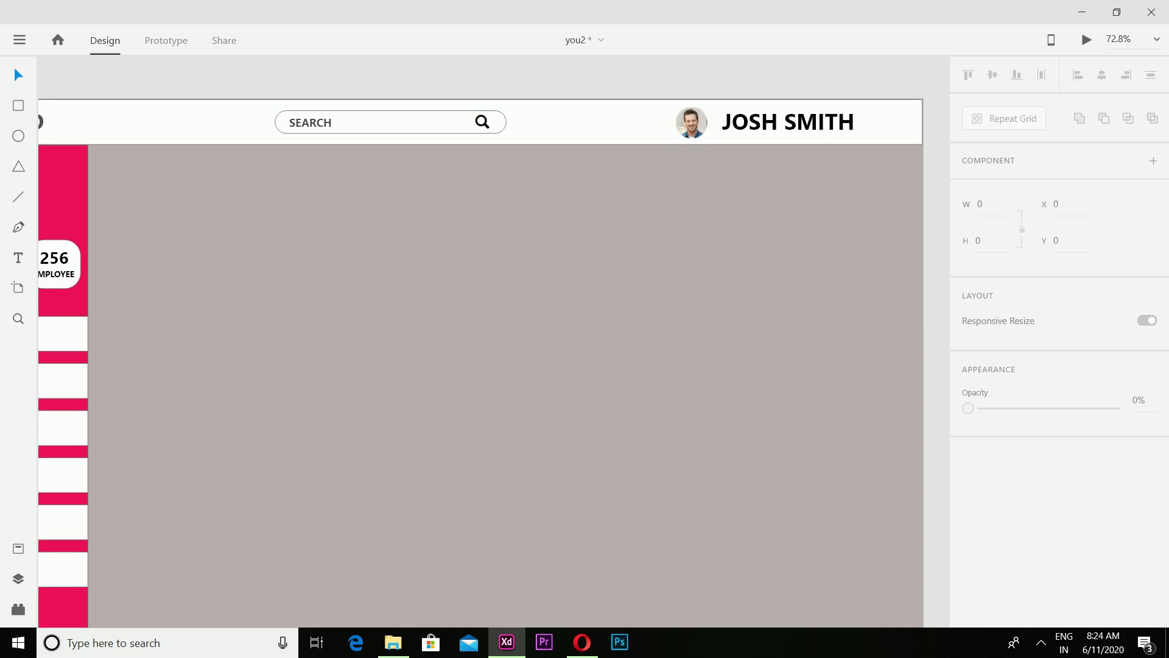
Draw a rectangle about 659 by 64 below the header, give it corner radius 29 and place it at X 796, Y 120.
scroll(388, 220, "down", 5)
scroll(388, 220, "left", 2)
key("r")
left_click_drag(379, 192, 578, 213)
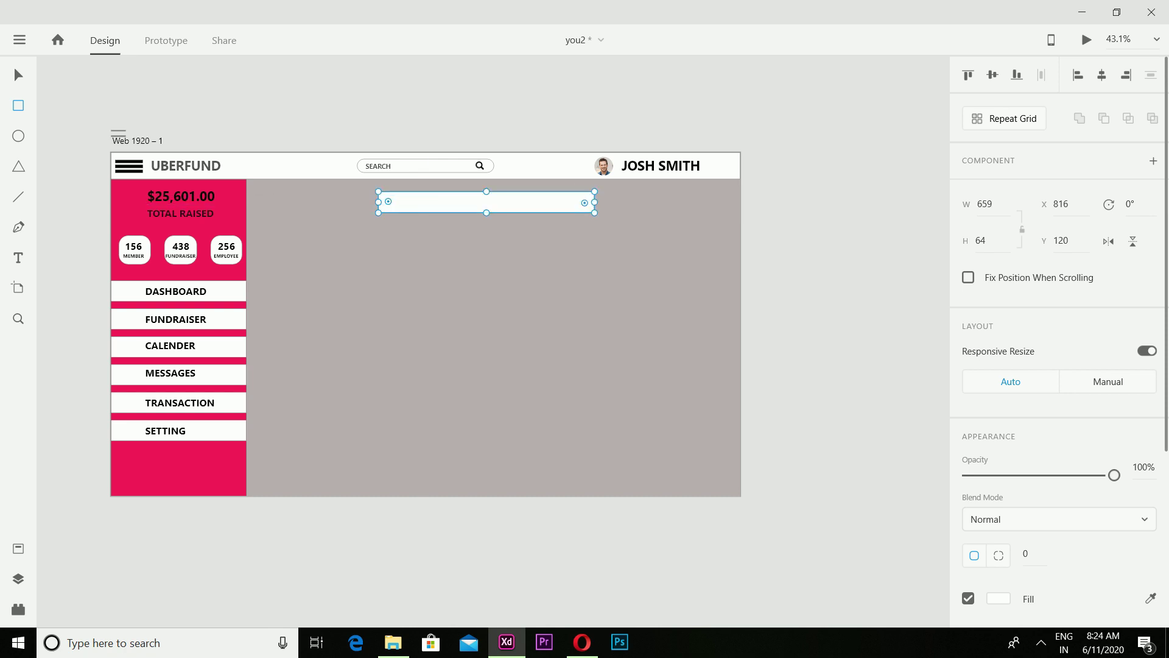
scroll(1002, 359, "down", 3)
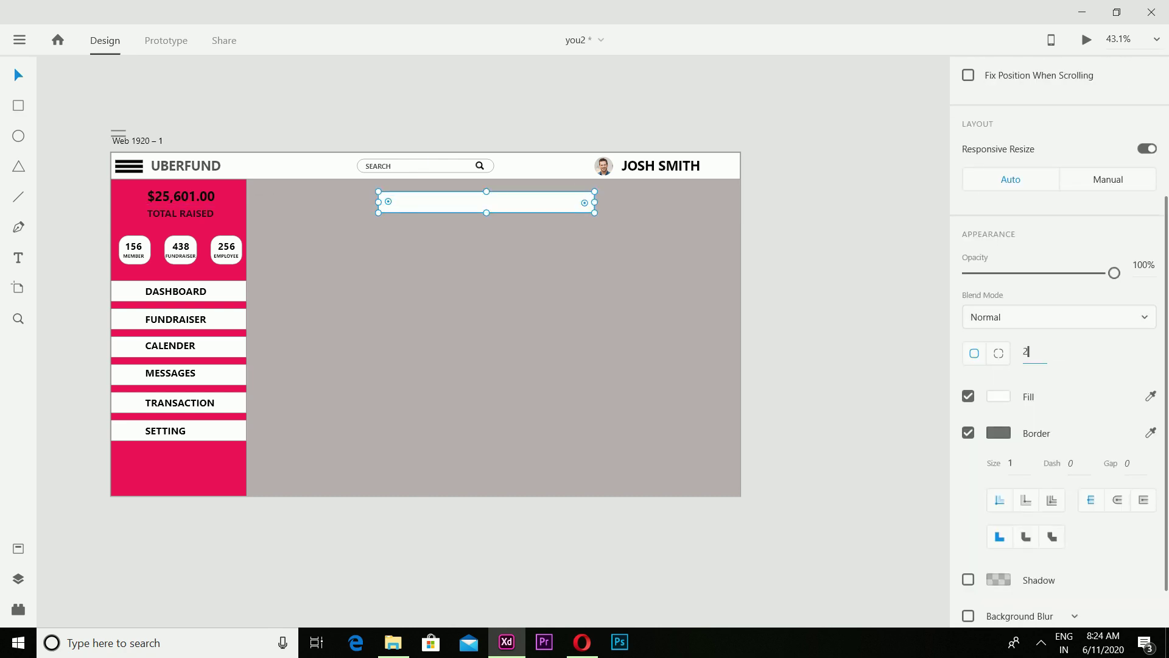
type("9")
key("Return")
scroll(493, 251, "left", 2)
scroll(493, 251, "up", 5)
mouse_move(559, 167)
left_mouse_down()
mouse_move(534, 168)
mouse_move(545, 169)
left_mouse_up()
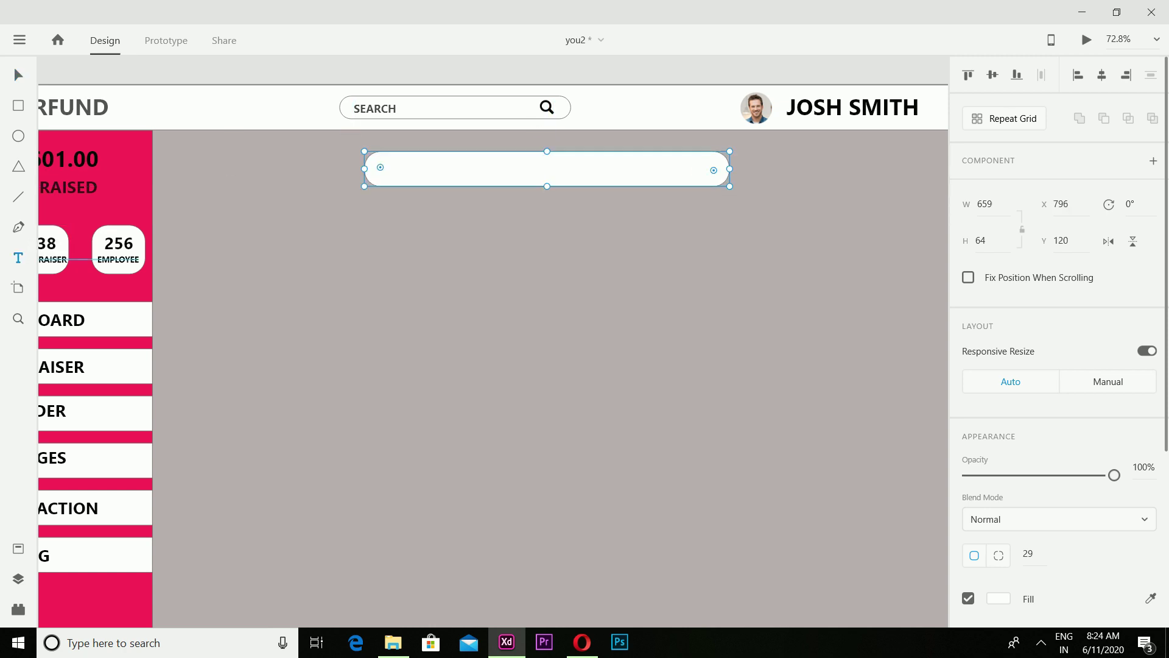
Add the bold text UBER FUNDRAISER DASHBOARD over the rounded box and move it just below the box.
left_click(396, 170)
type("UBER FUNDRAISER DASHBOARD")
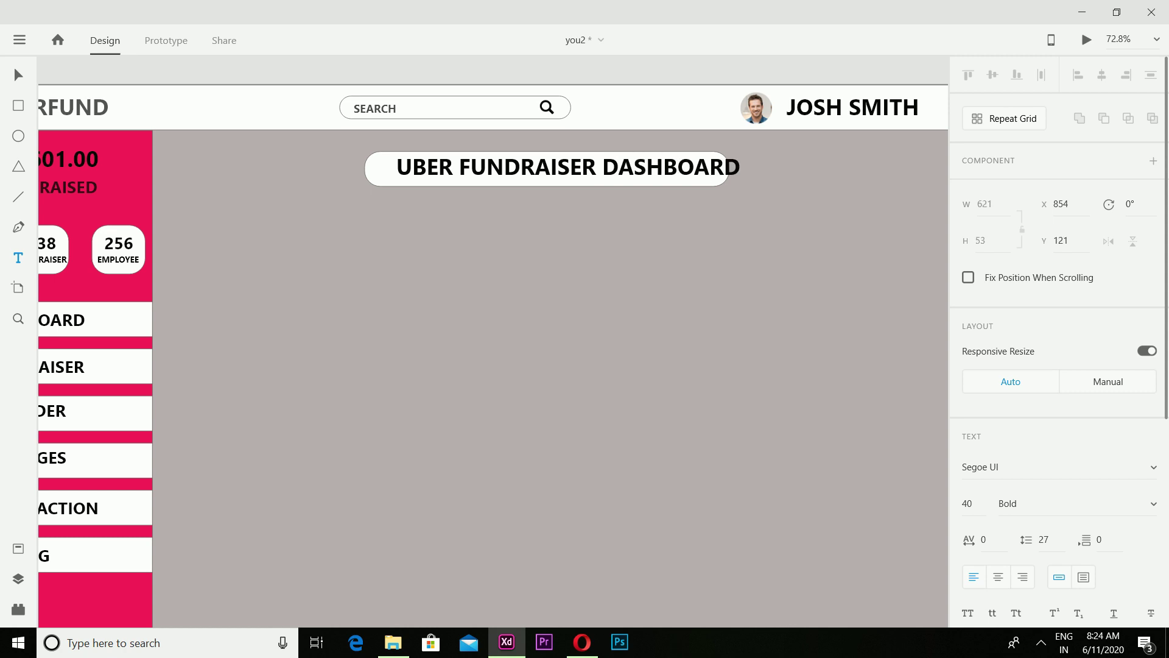
key("Escape")
left_click_drag(548, 167, 562, 211)
Fill the rounded title box below the header with the sidebar's pink.
scroll(534, 244, "down", 1)
right_click(590, 153)
key("Escape")
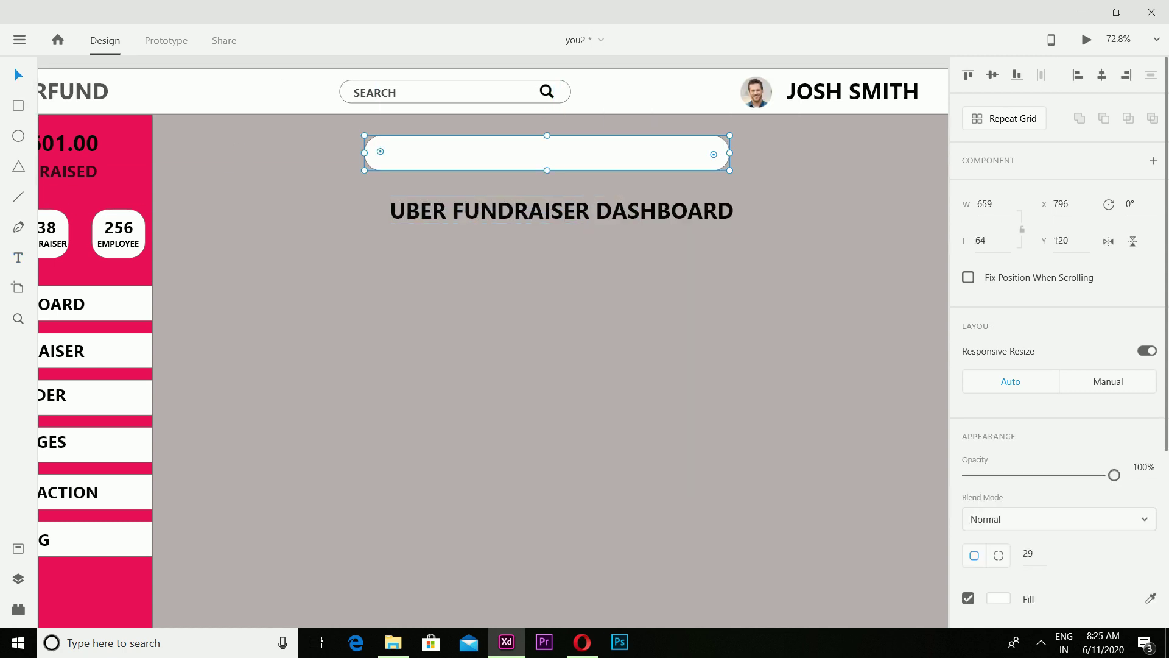
scroll(1059, 365, "down", 2)
left_click(999, 455)
left_click(841, 529)
Color the UBER FUNDRAISER DASHBOARD text white and center it inside the pink title box.
left_click(562, 211)
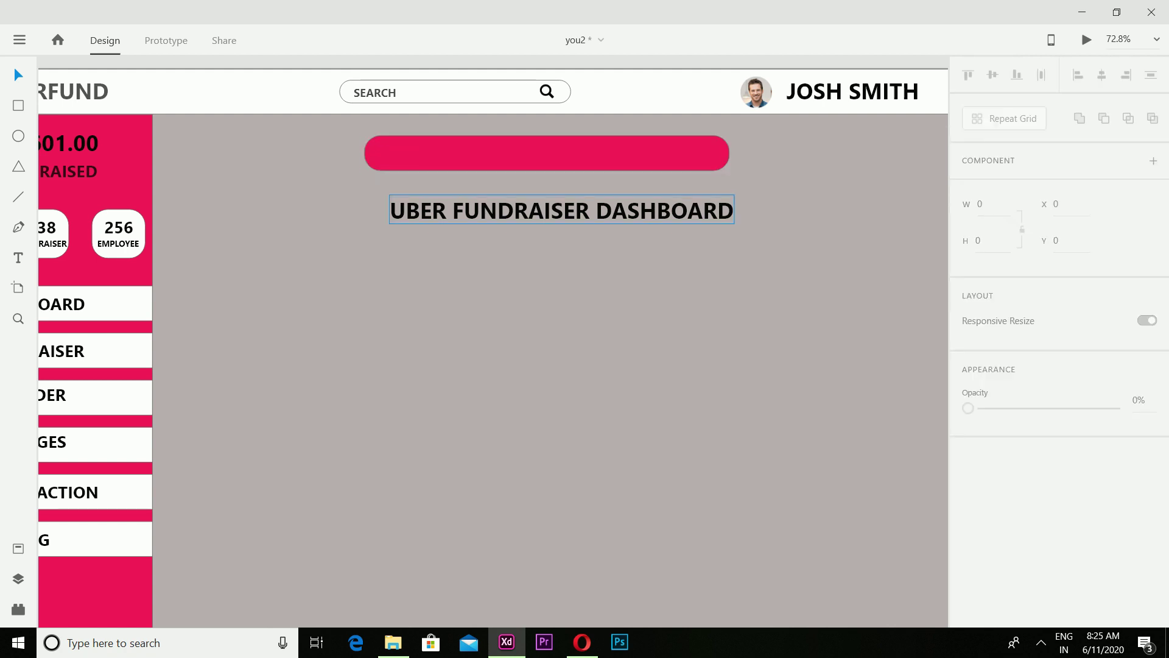
scroll(1058, 366, "down", 5)
left_click(999, 452)
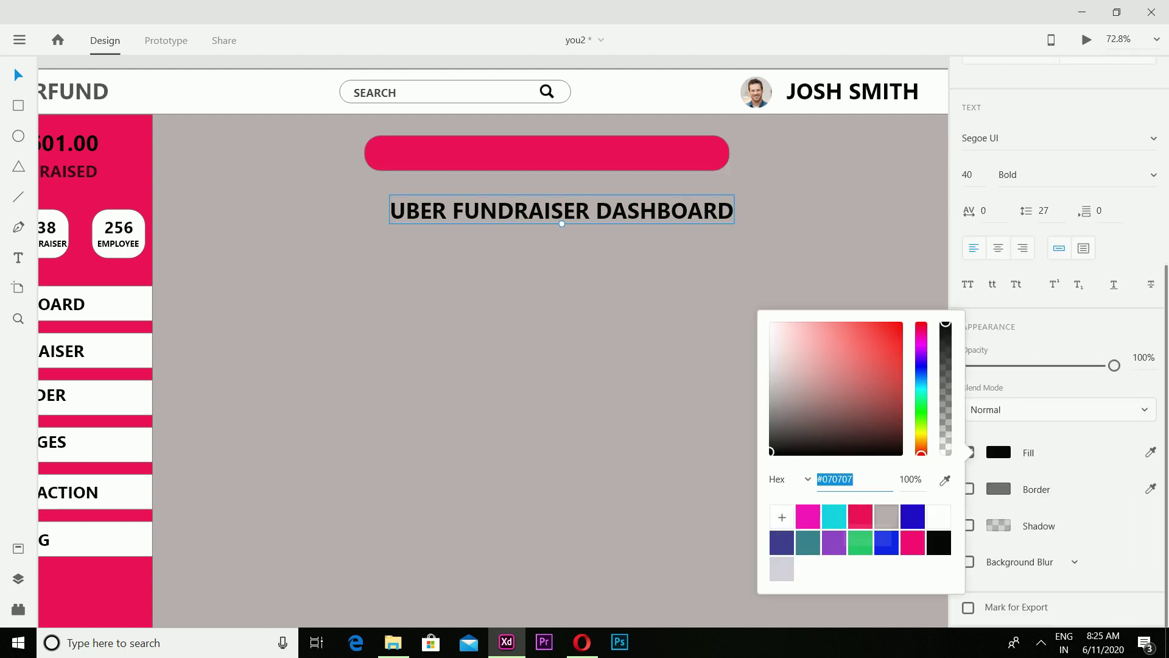
left_click(939, 517)
left_click_drag(562, 211, 548, 154)
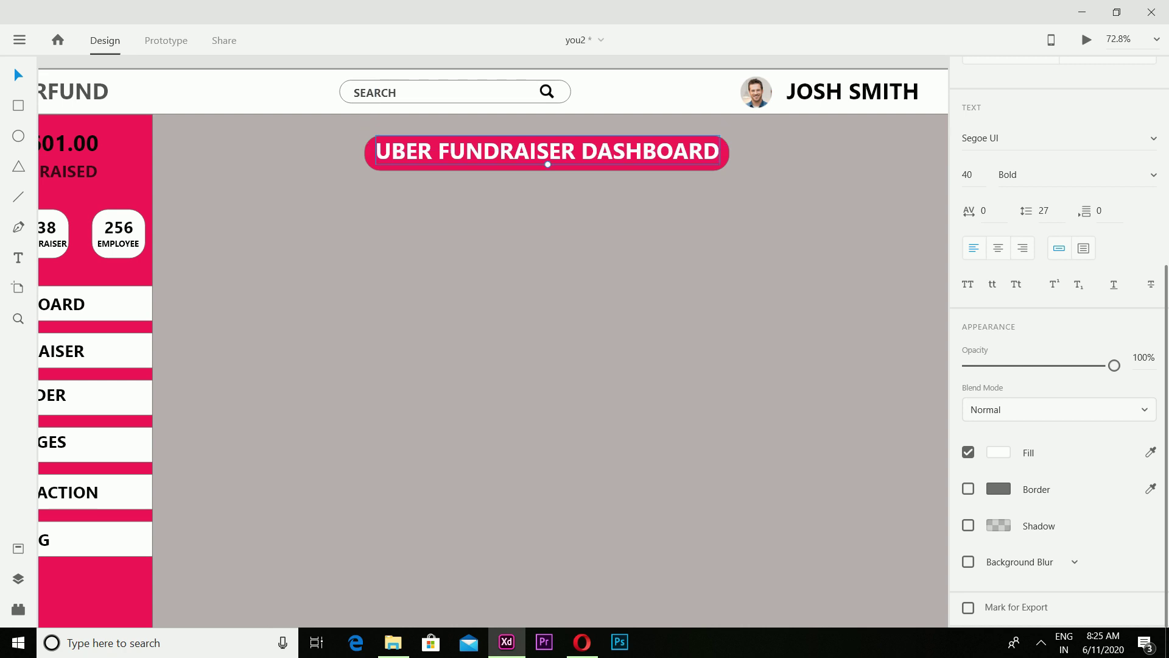
key("Escape")
Draw a white card about 484 by 125 at X 476, Y 298 below the title and round its corners to 29.
scroll(492, 342, "down", 1)
key("r")
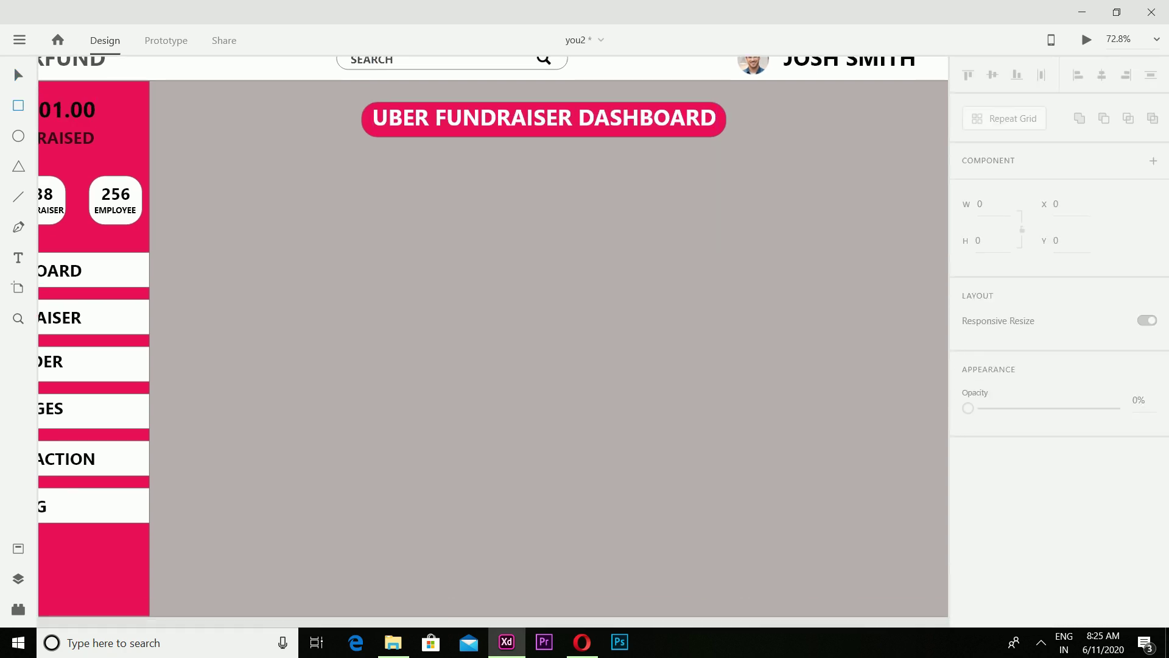
left_click_drag(184, 199, 451, 252)
left_click_drag(318, 251, 318, 269)
scroll(1060, 342, "down", 1)
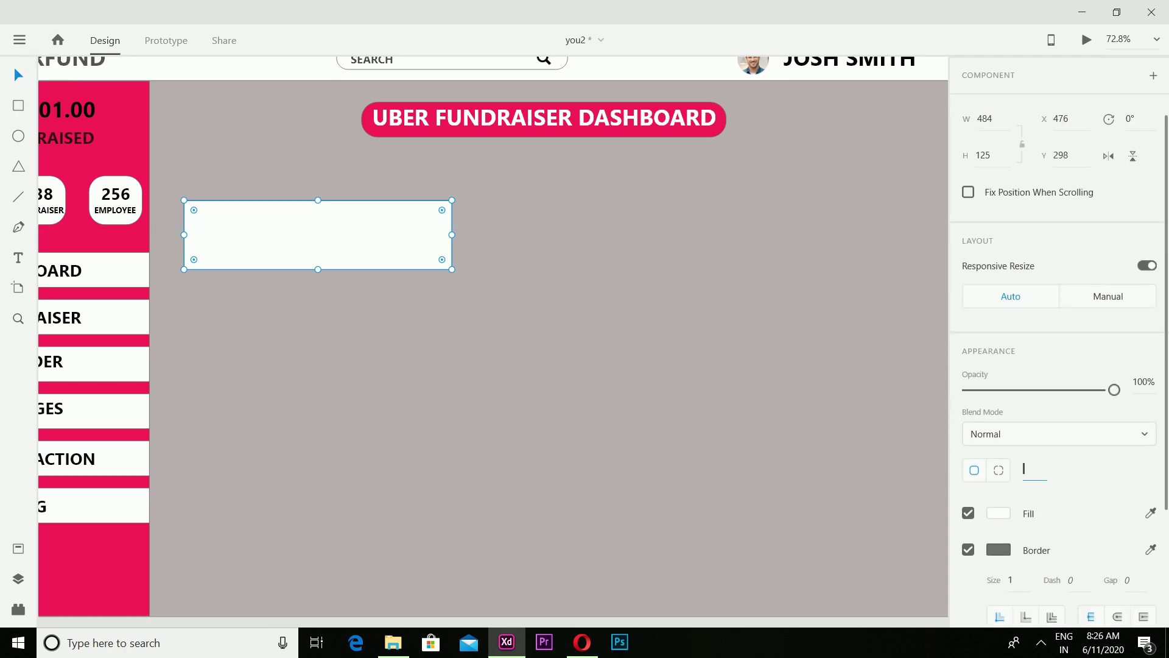
left_click(536, 287)
Duplicate the white rounded card and place the copy beside it at X 1024, Y 298.
right_click(359, 235)
left_click(396, 95)
right_click(547, 213)
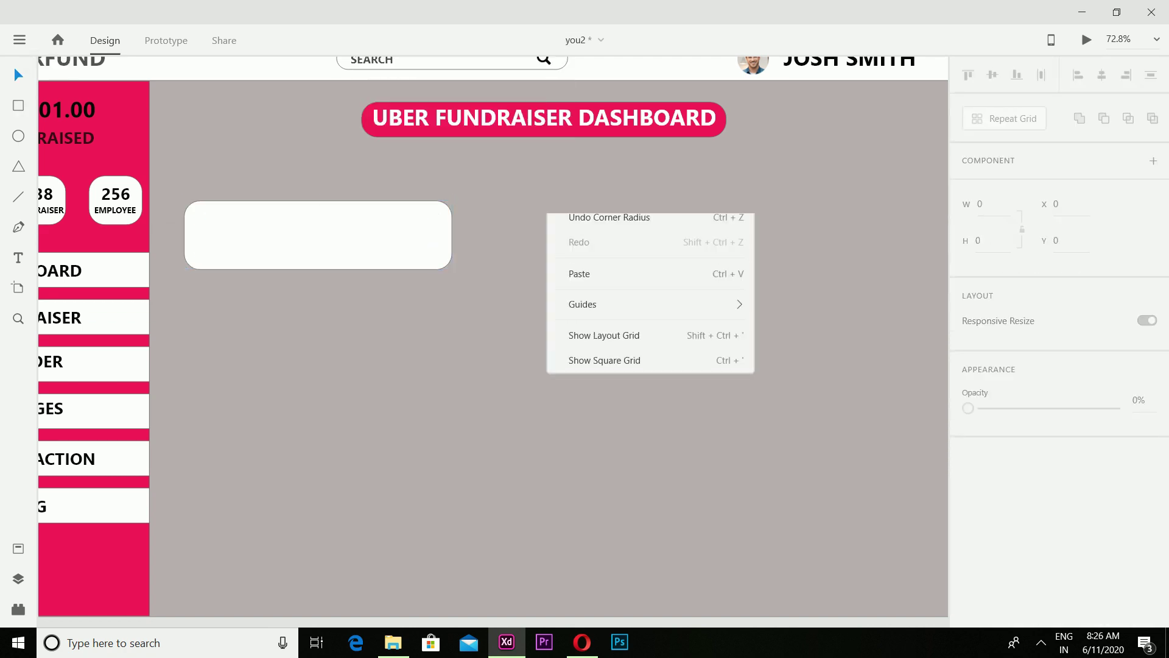
left_click(579, 281)
left_click_drag(317, 234, 622, 234)
Narrow both white cards and shift the second one left, making it about 413 wide at X 921.
scroll(622, 234, "right", 3)
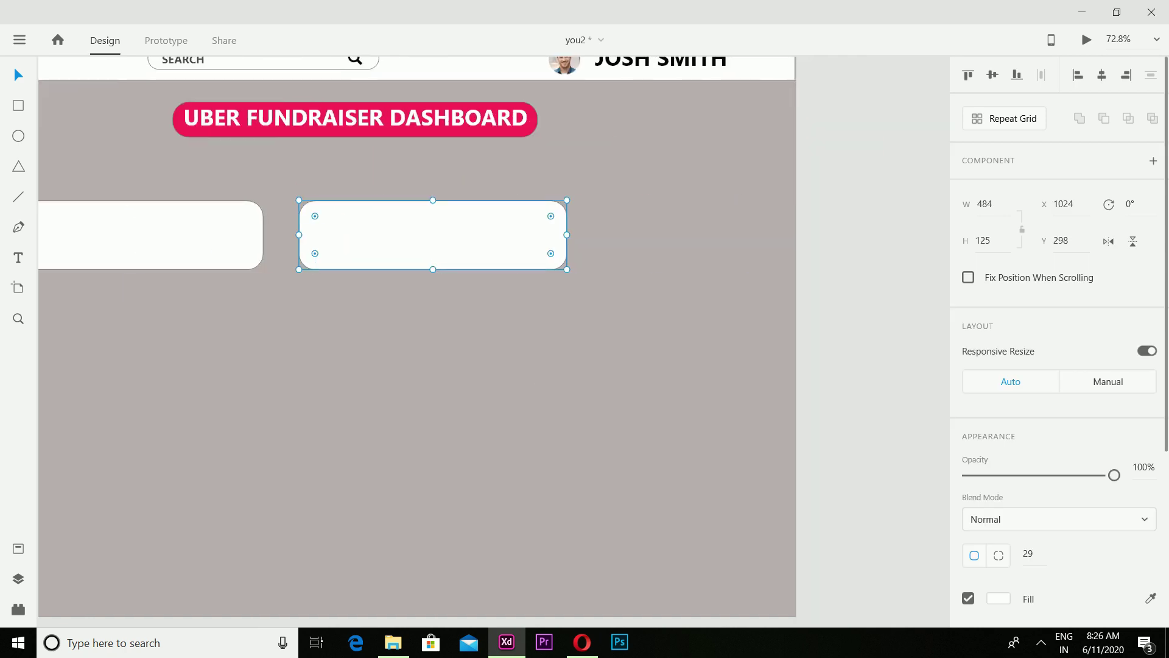
left_click(259, 235)
left_click_drag(263, 234, 196, 235)
left_click(366, 234)
left_click_drag(365, 235, 306, 234)
left_click_drag(511, 235, 473, 235)
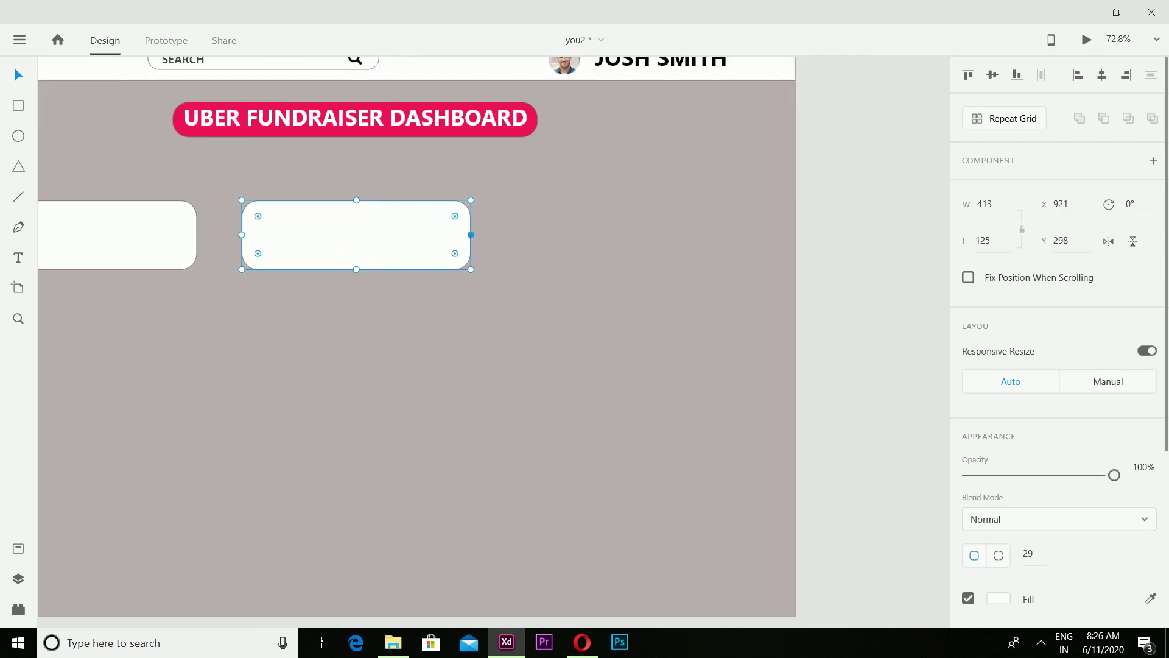
Duplicate the second card and place the copy as a third card at X 1425, Y 298.
right_click(447, 234)
left_click(474, 95)
right_click(528, 240)
left_click(561, 305)
left_click_drag(365, 235, 645, 234)
scroll(418, 335, "down", 1)
scroll(417, 335, "left", 3)
Even out the three card widths and reposition the middle card, about 389 wide, at X 960, Y 305.
left_click(265, 199)
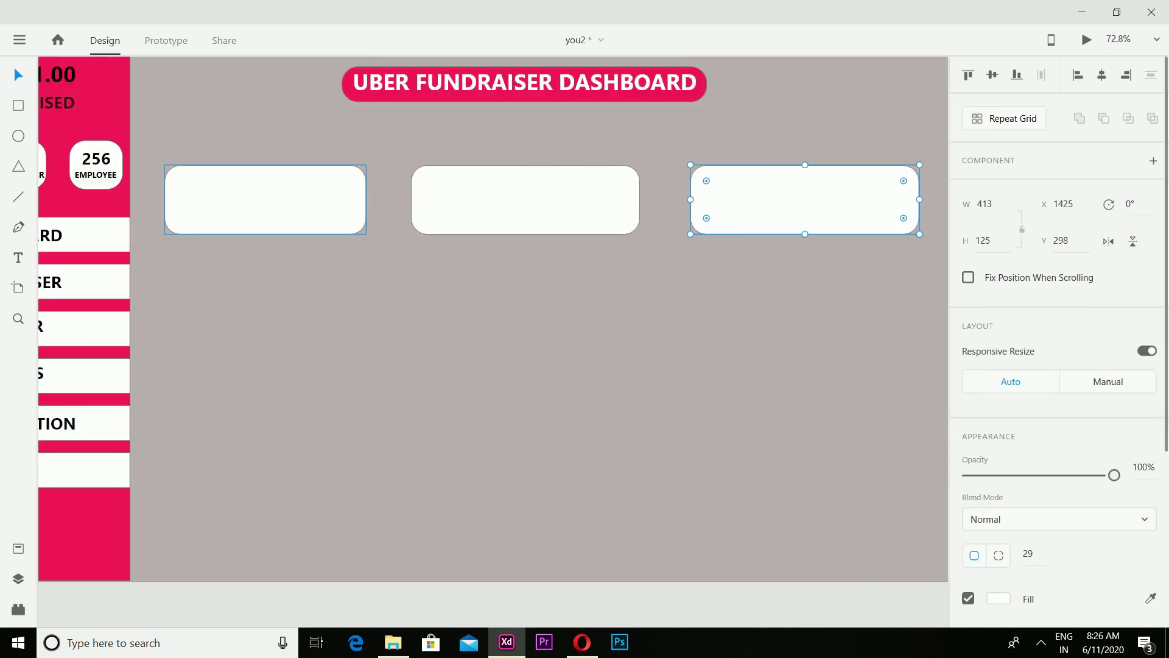
left_click_drag(366, 199, 380, 199)
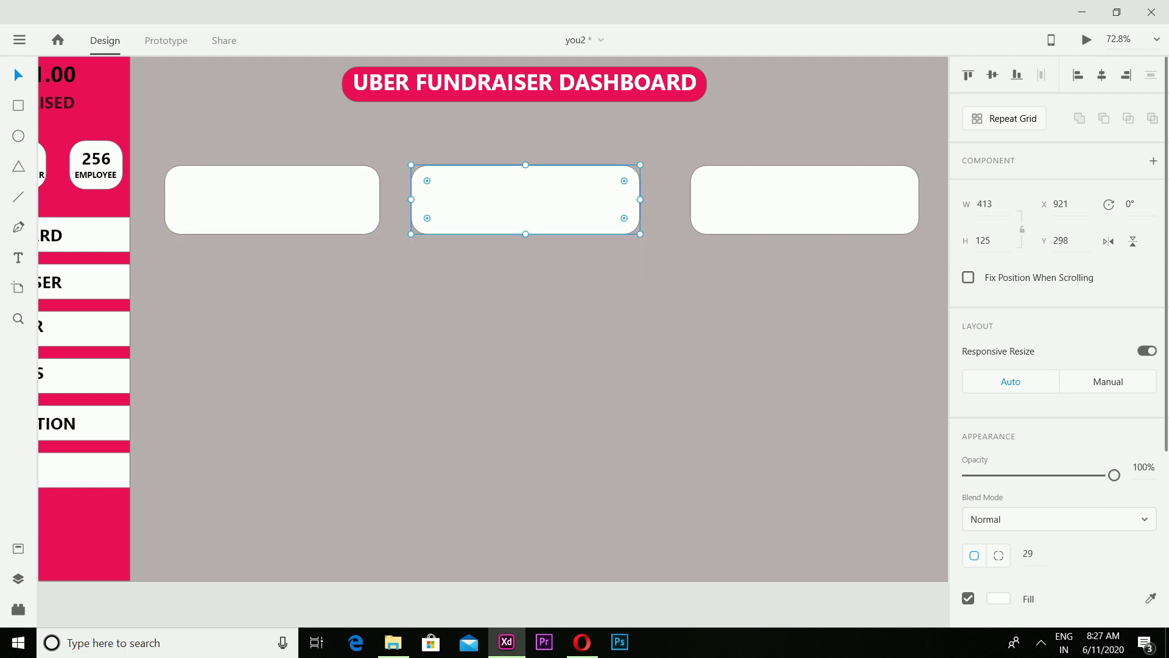
left_click_drag(640, 199, 623, 200)
left_click_drag(917, 199, 789, 208)
left_click_drag(481, 204, 460, 204)
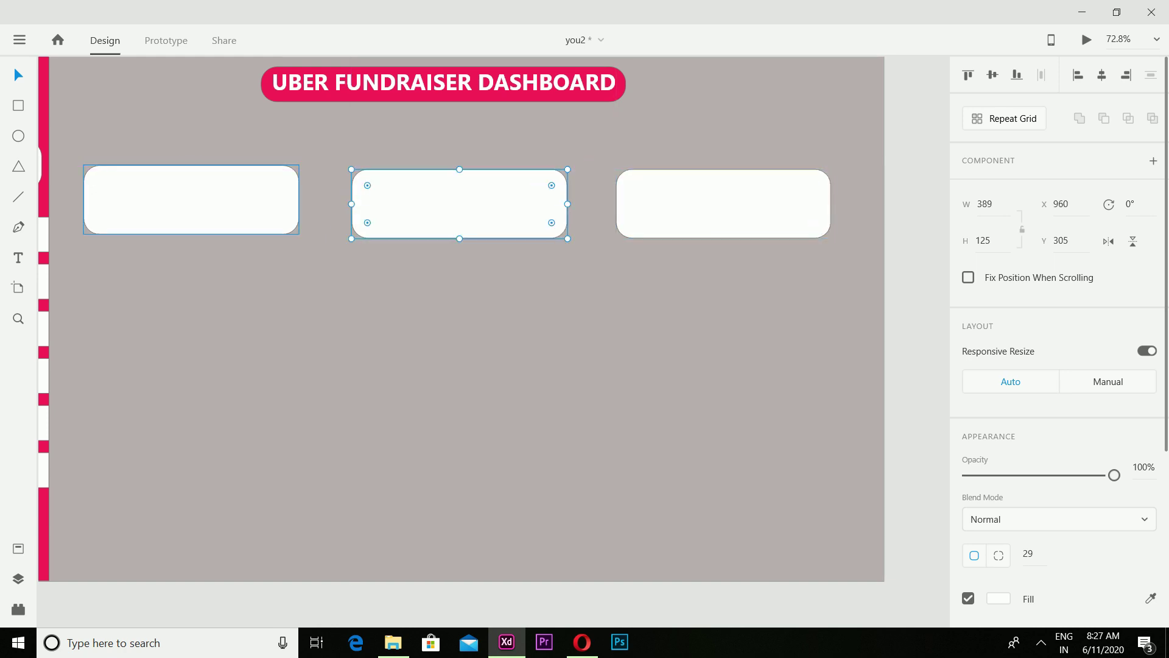
Shift the first card slightly right and align its top and bottom edges with the middle card.
left_click_drag(191, 200, 195, 169)
left_click_drag(195, 244, 195, 238)
left_click(460, 203)
Widen the third and middle cards slightly and shift both toward the page's right edge.
left_click(723, 203)
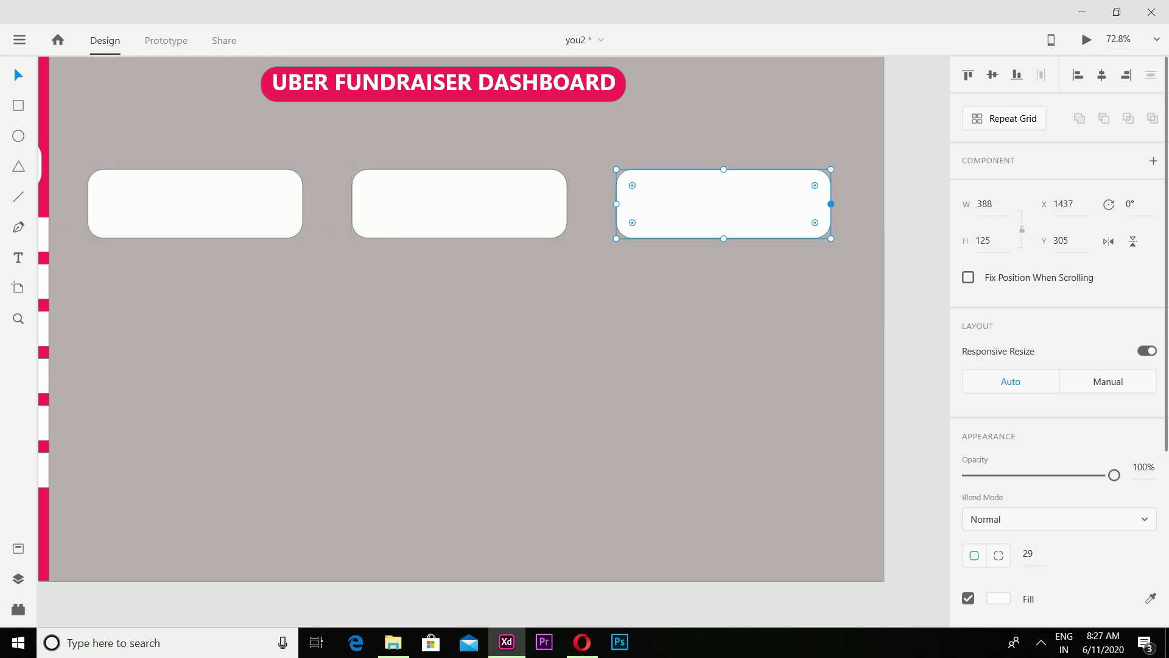
left_click_drag(831, 204, 838, 204)
left_click_drag(727, 204, 744, 204)
left_click(459, 204)
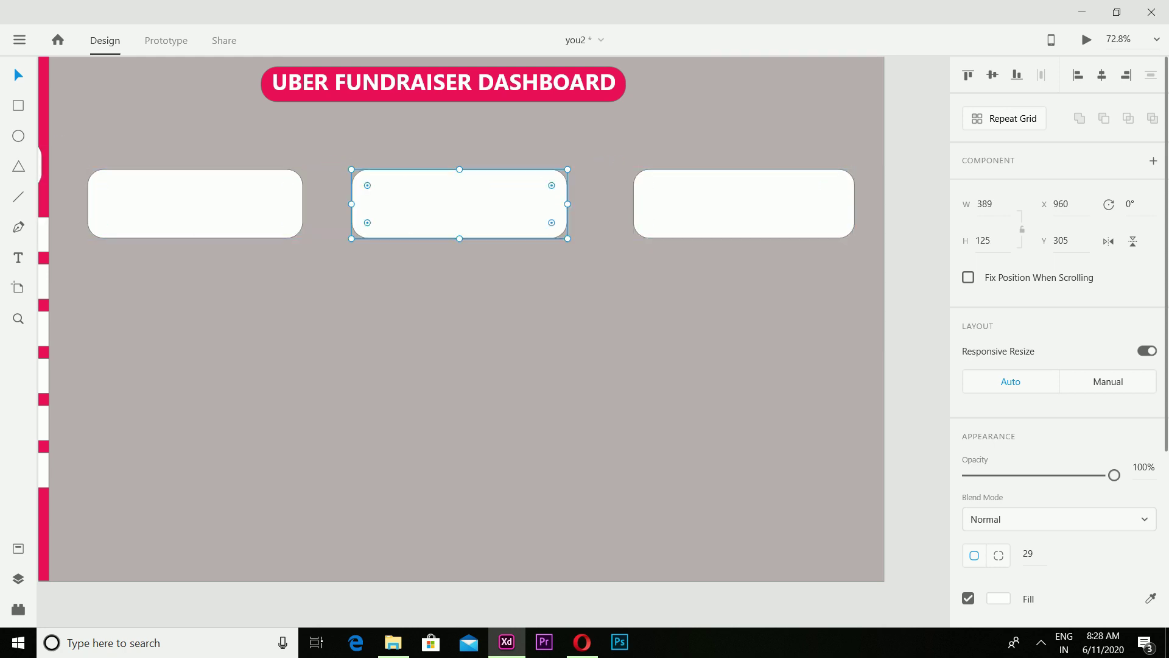
left_click_drag(567, 204, 571, 204)
left_click_drag(463, 205, 490, 204)
Widen the first card and shift it slightly left toward the sidebar.
left_click(195, 204)
left_click_drag(303, 204, 318, 204)
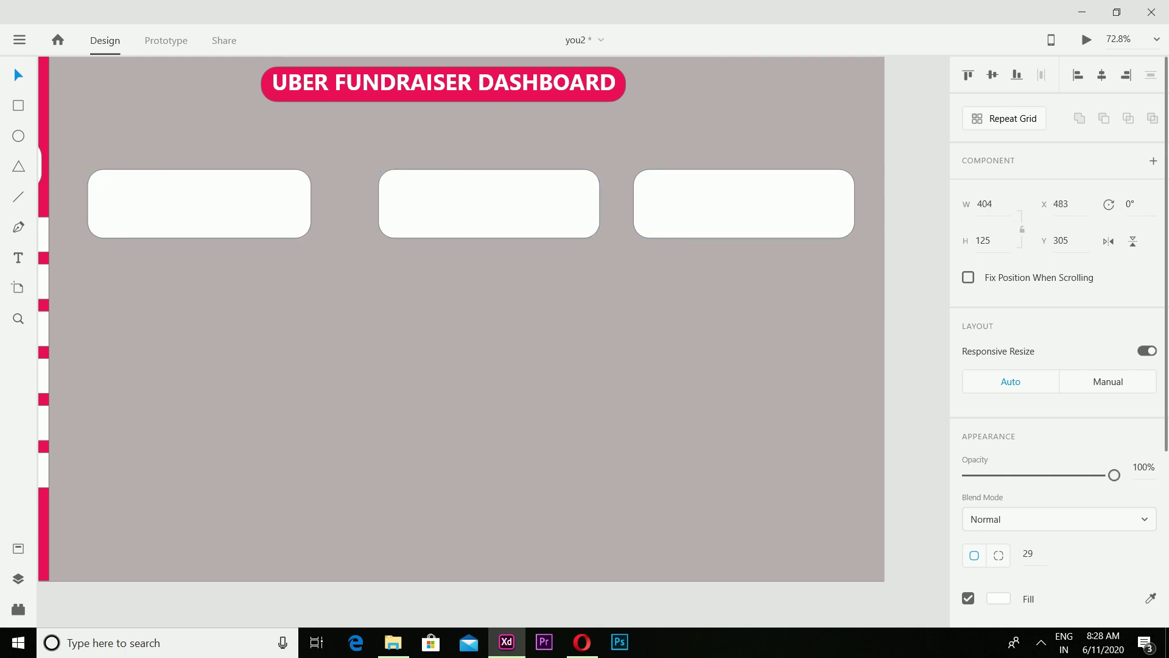
left_click_drag(319, 204, 319, 204)
left_click_drag(201, 204, 188, 204)
Move the middle and third cards left for even gaps and widen both to match the first, with the third at X 1421, Y 298.
left_click_drag(489, 204, 452, 204)
left_click_drag(562, 204, 574, 204)
left_click_drag(744, 204, 718, 200)
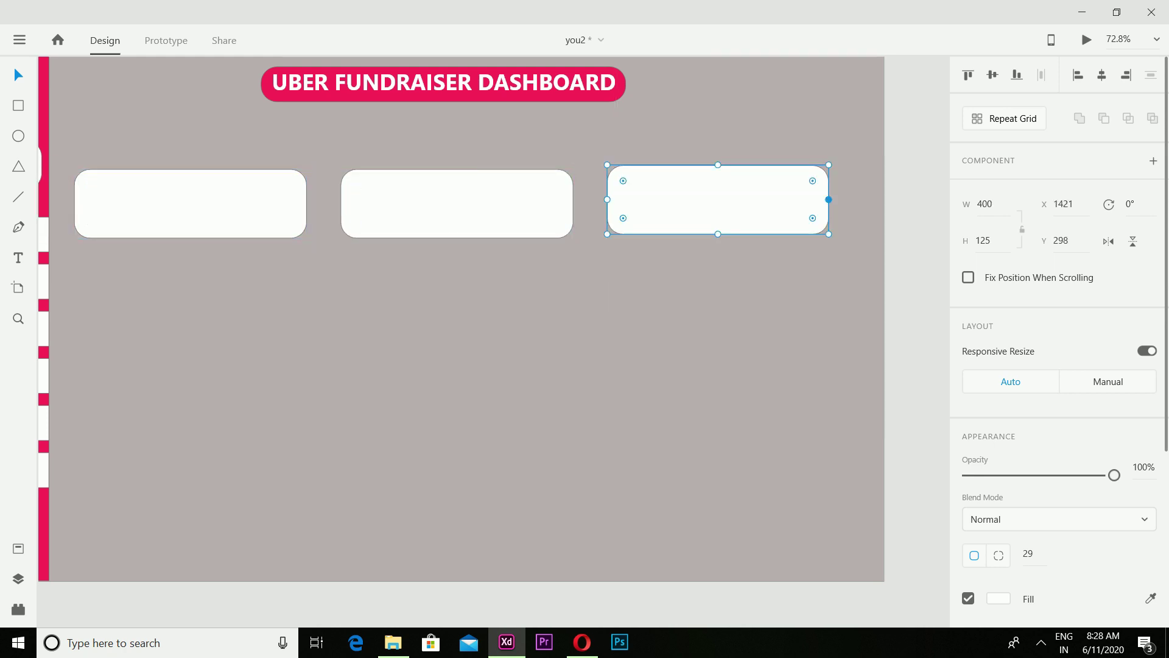
left_click_drag(829, 200, 840, 200)
left_click(504, 325)
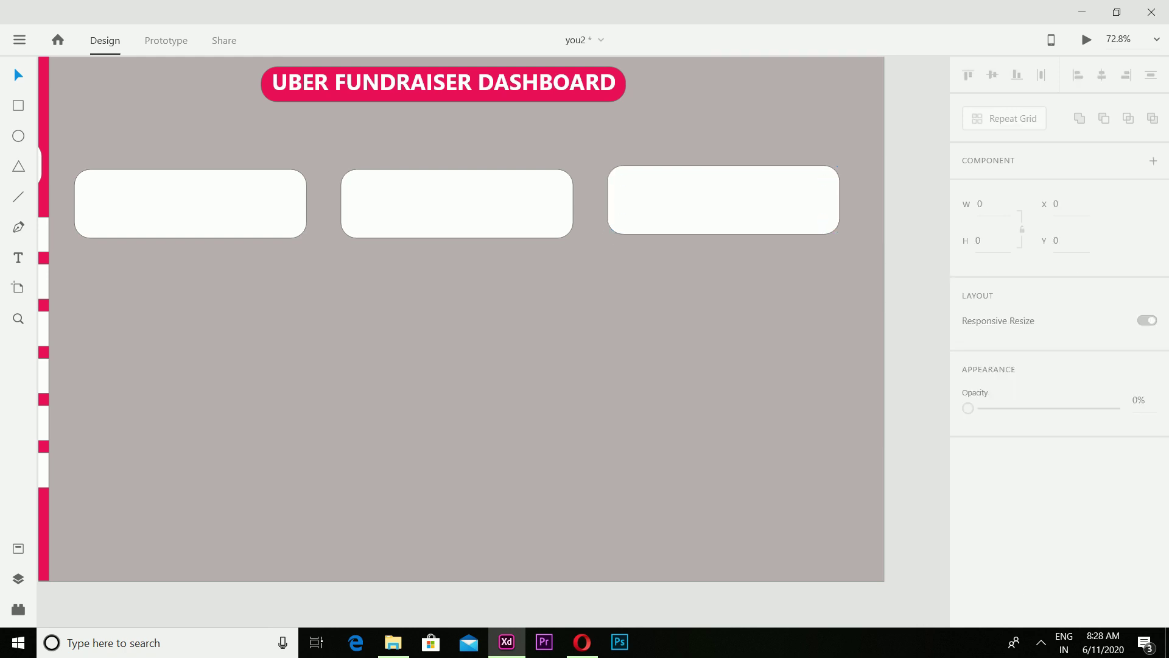
Lower the third card slightly to align with the other two and fit the whole artboard in view.
scroll(504, 325, "down", 3)
scroll(504, 325, "up", 1)
left_click_drag(633, 251, 634, 254)
left_click(367, 301)
scroll(367, 301, "down", 1)
scroll(367, 300, "up", 4)
key("ctrl+0")
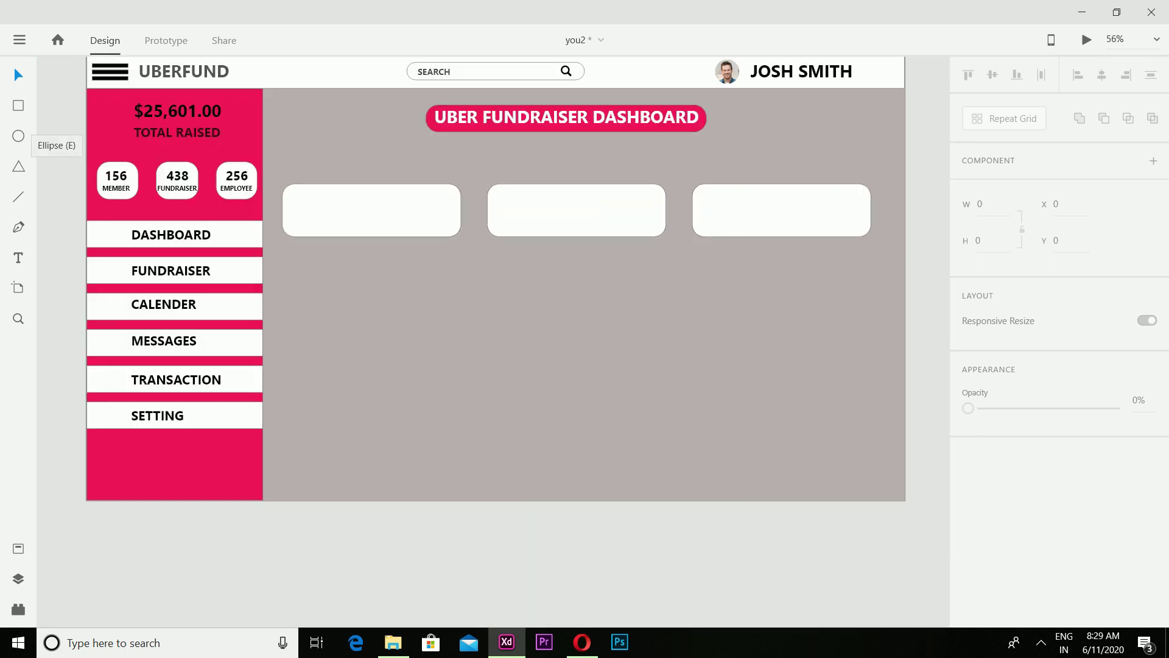
Draw a white card about 420 by 328 below the first card, matching its width, with a corner radius of 29.
left_click(18, 106)
mouse_move(283, 266)
left_mouse_down()
mouse_move(472, 378)
mouse_move(461, 378)
left_mouse_up()
left_click_drag(372, 378, 371, 406)
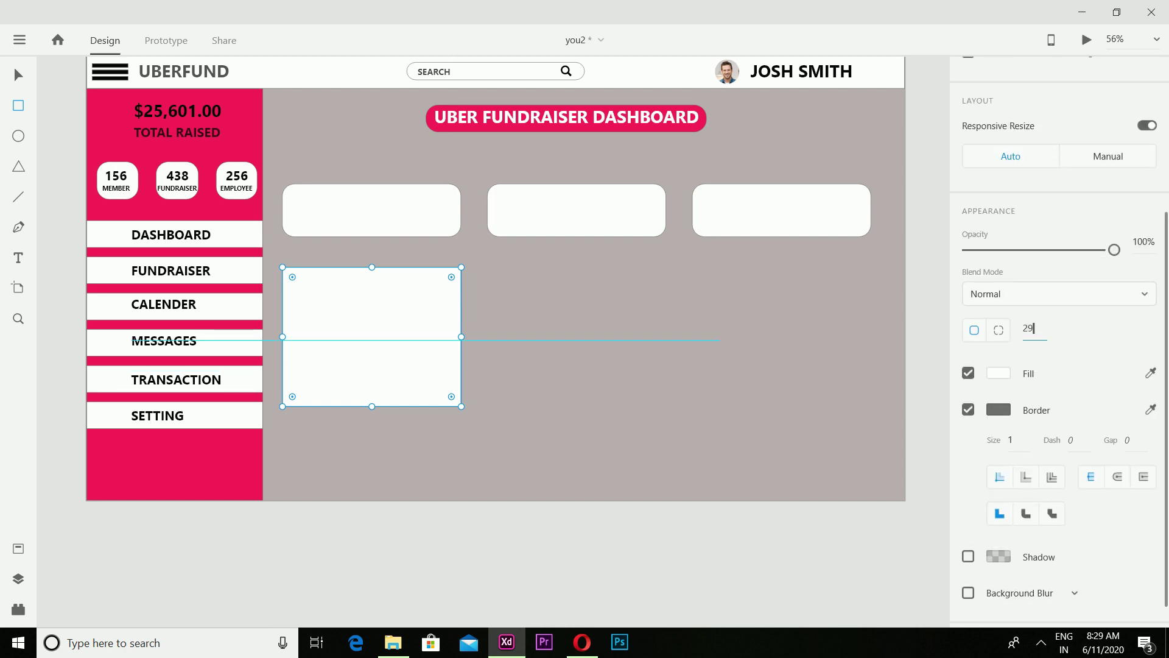
key("Return")
key("Escape")
Duplicate the large white card twice, placing the copies below the middle and third upper cards.
right_click(426, 341)
left_click(470, 92)
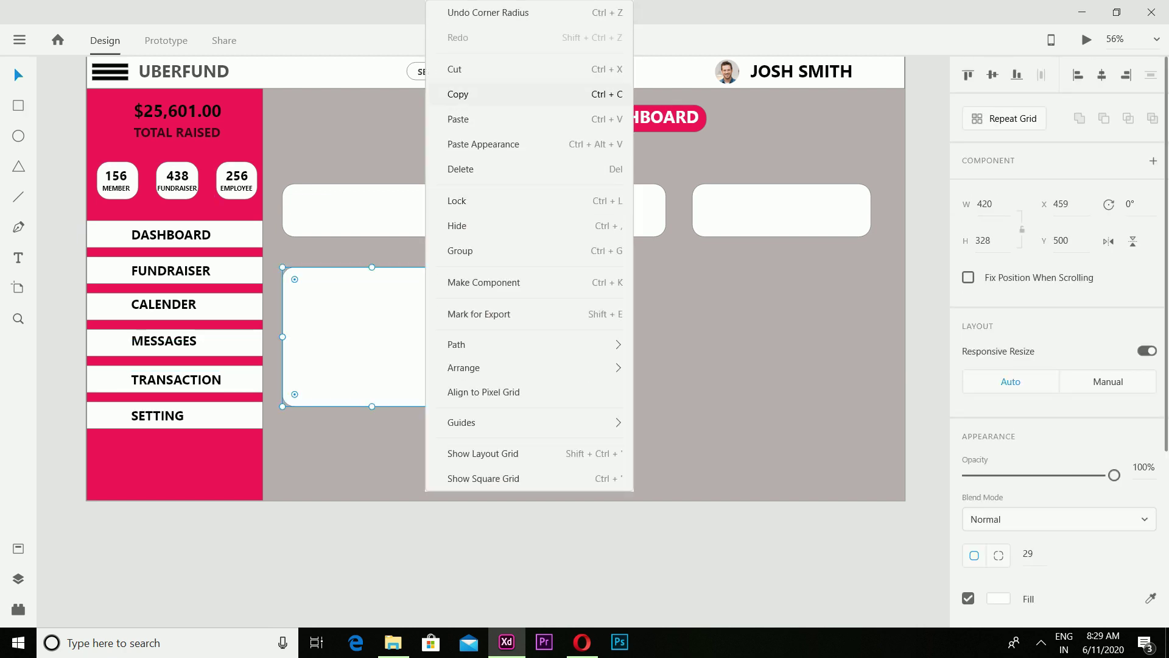
right_click(522, 287)
left_click(548, 316)
left_click_drag(372, 335, 782, 347)
right_click(618, 341)
left_click(654, 94)
right_click(717, 325)
left_click(750, 394)
Enlarge the lower cards to a shared bottom edge, making the first 360 high and the other two 354 high.
left_click_drag(371, 337, 371, 340)
left_click_drag(372, 410, 372, 424)
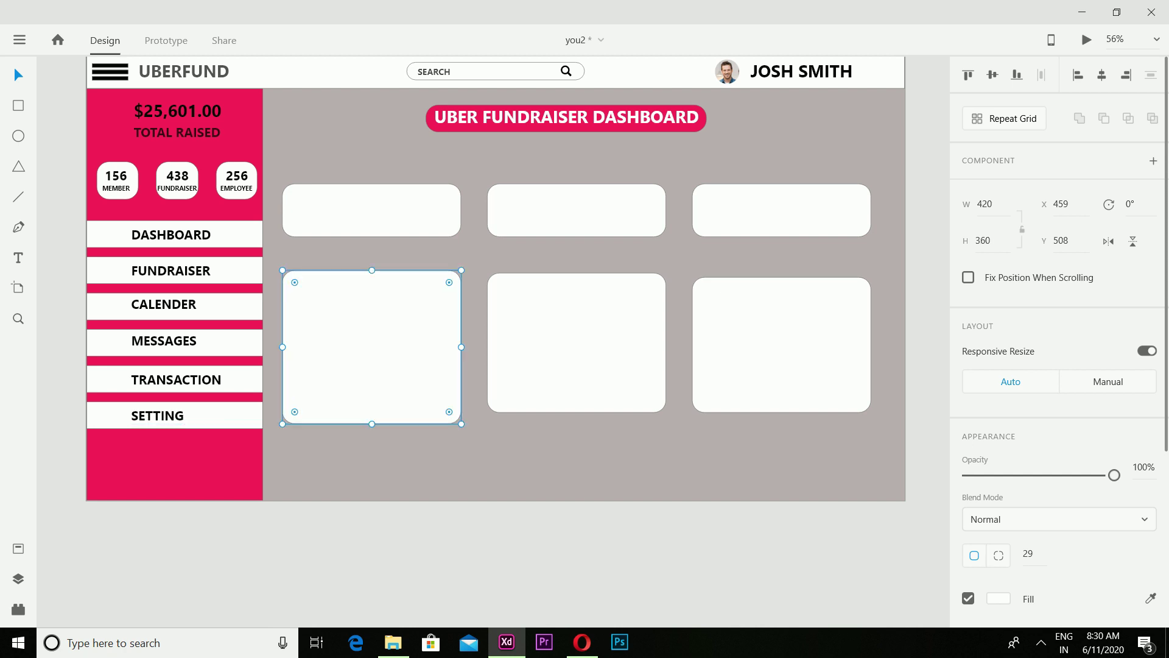
left_click(557, 376)
left_click_drag(577, 413, 577, 423)
left_click_drag(781, 345, 788, 345)
left_click_drag(789, 412, 788, 424)
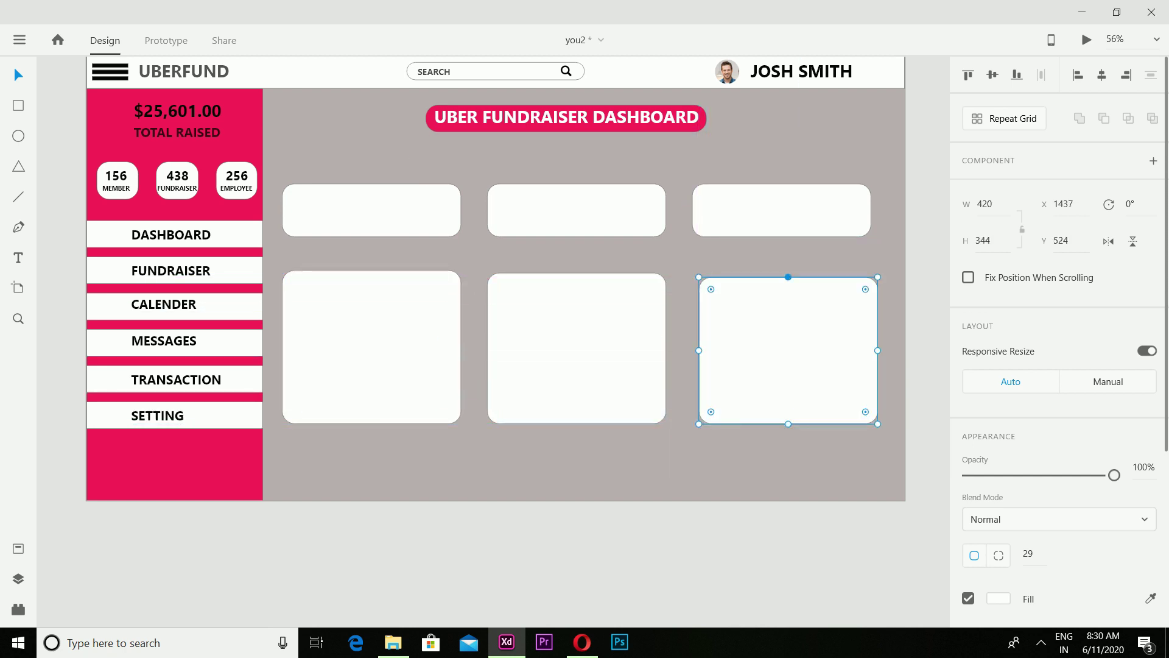
left_click_drag(789, 277, 788, 272)
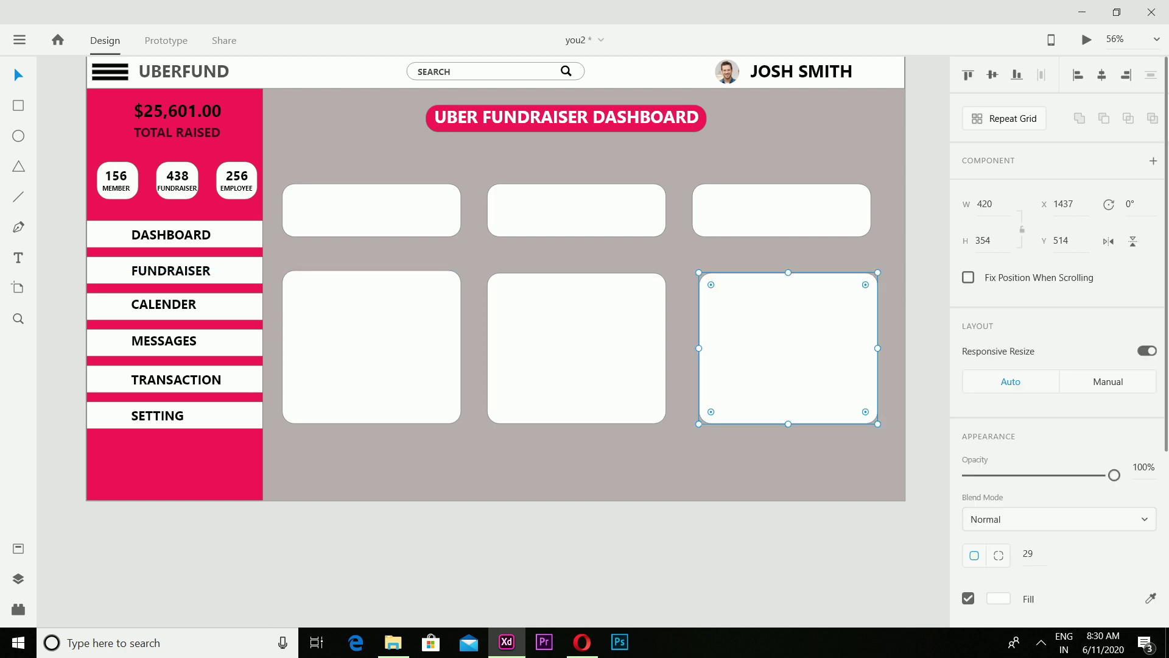
Move the three lower cards slightly down and shift the third left to line up with the card above it.
left_click_drag(788, 348, 783, 353)
left_click_drag(577, 348, 577, 351)
left_click_drag(372, 348, 371, 352)
key("Escape")
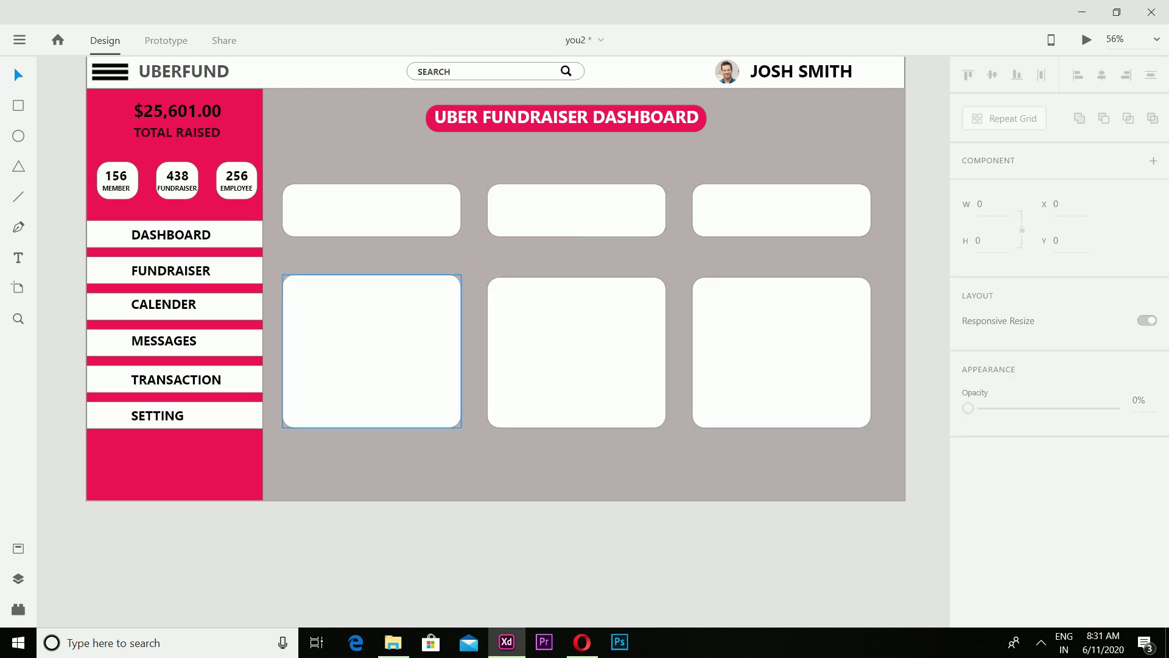
Extend the three upper cards upward to a height of 145 with a shared top edge at Y 285.
left_click(371, 210)
left_click_drag(372, 184, 371, 175)
left_click_drag(577, 210, 575, 128)
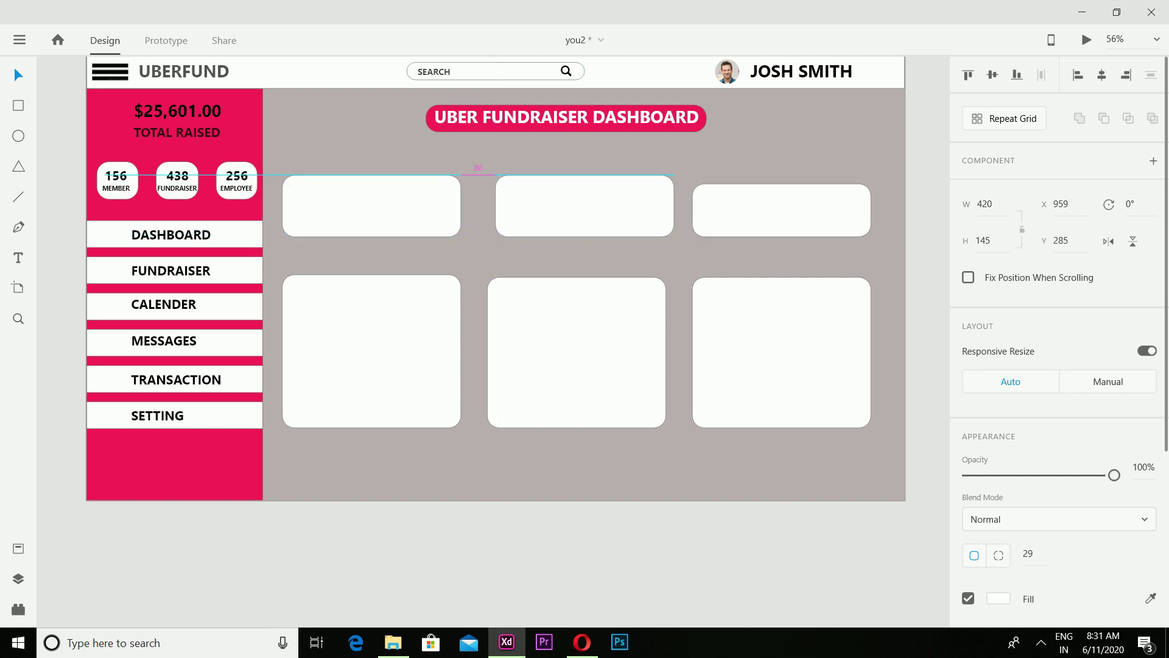
left_click(782, 210)
left_click_drag(782, 184, 782, 176)
Even out the upper row by moving the middle card slightly left and the first card right to X 465.
left_click(581, 210)
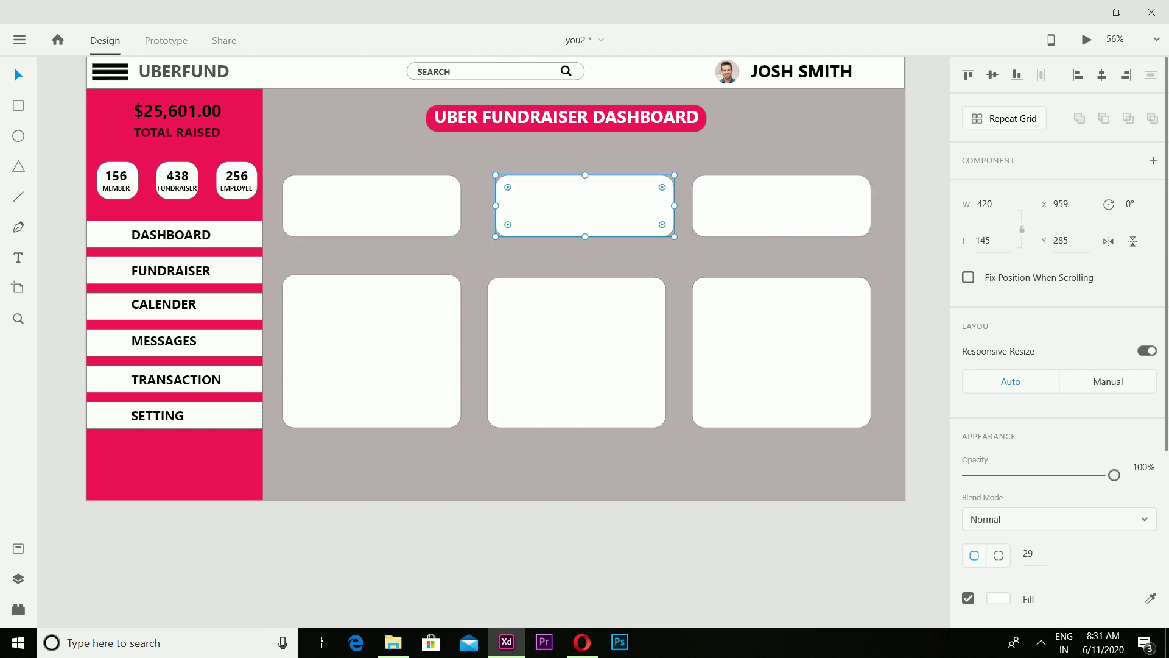
left_click_drag(581, 210, 574, 210)
left_click(781, 206)
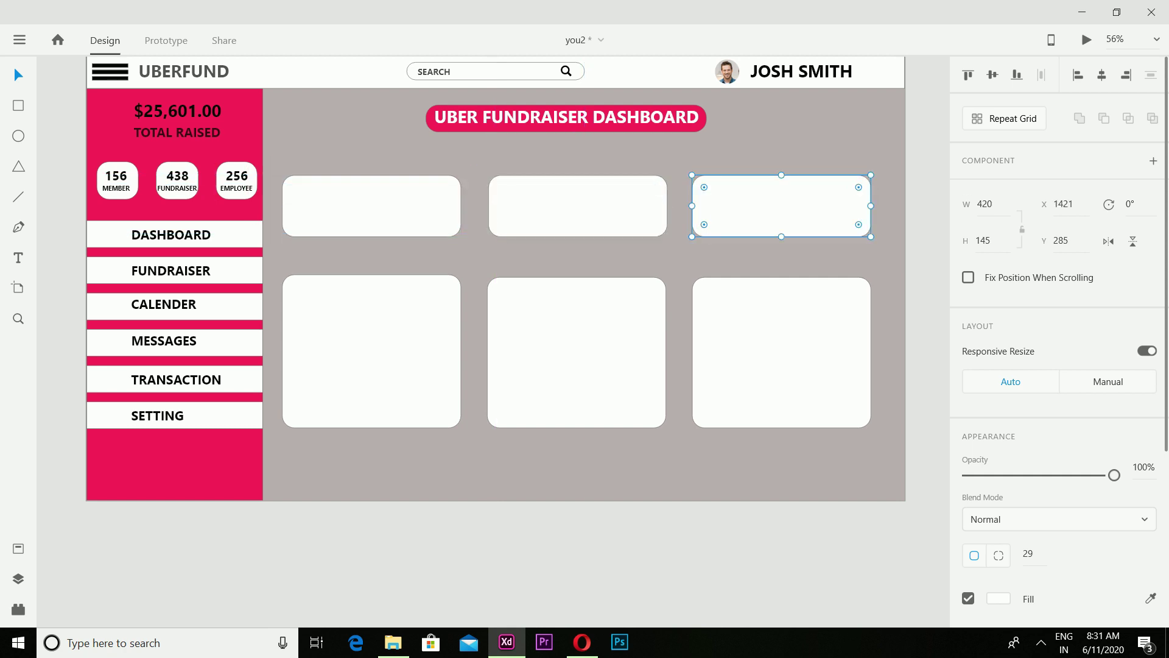
left_click(372, 206)
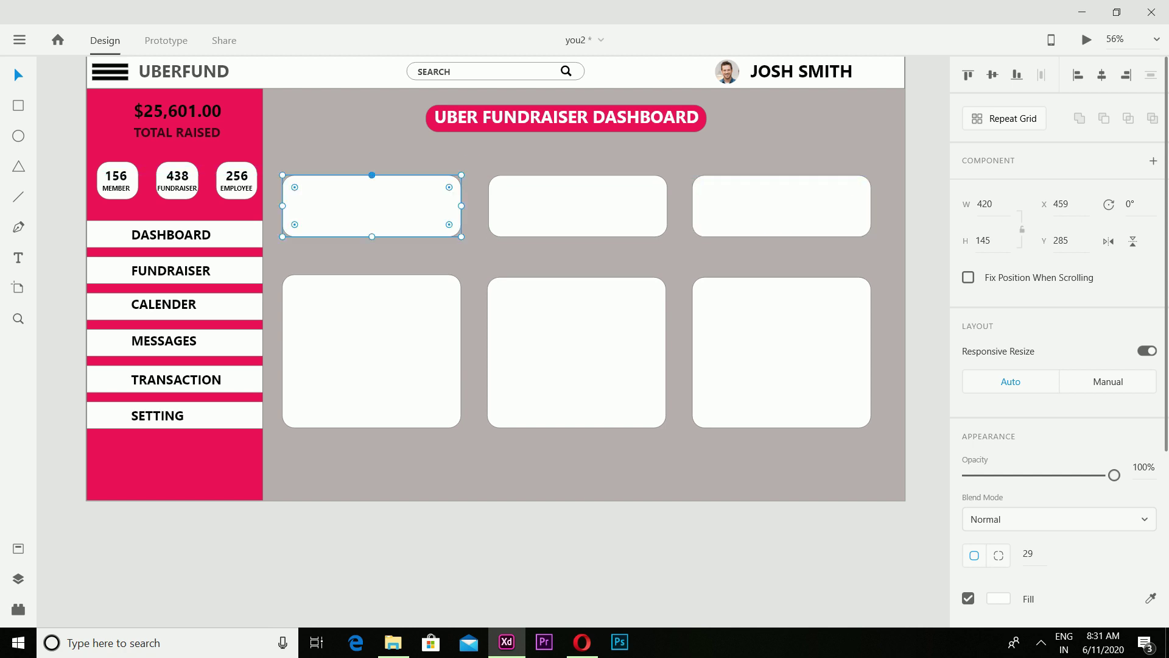
left_click_drag(372, 206, 374, 206)
key("Escape")
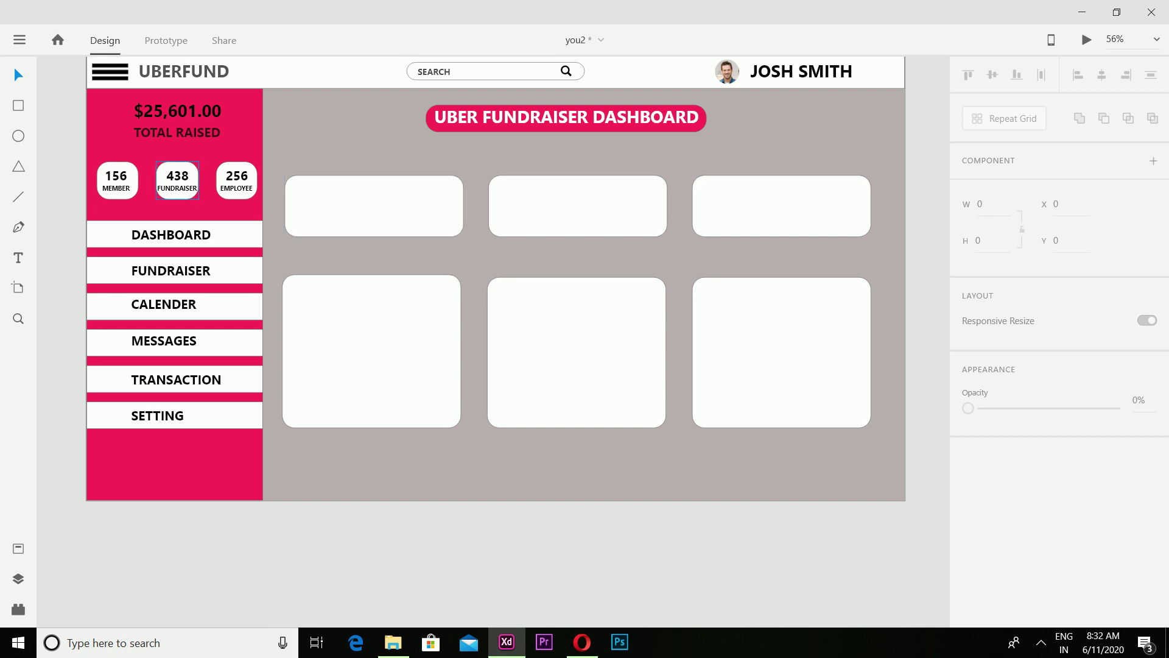
Fill the first upper card with the green swatch #24CA66.
right_click(390, 206)
key("Escape")
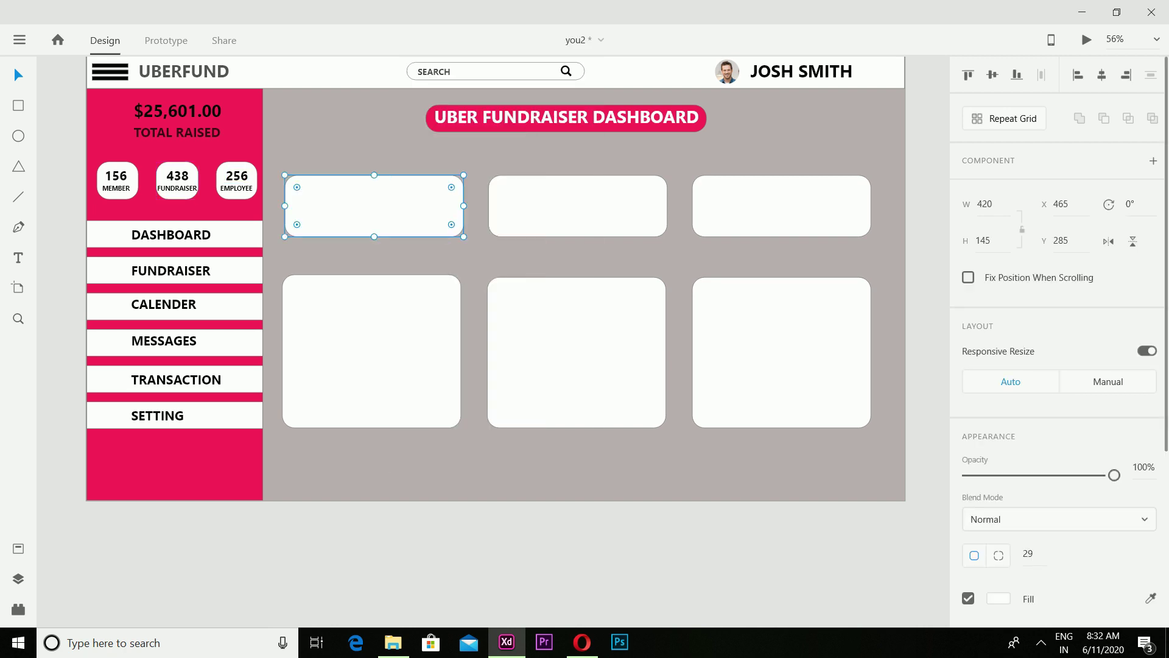
scroll(1060, 366, "down", 4)
left_click(999, 342)
left_click(860, 444)
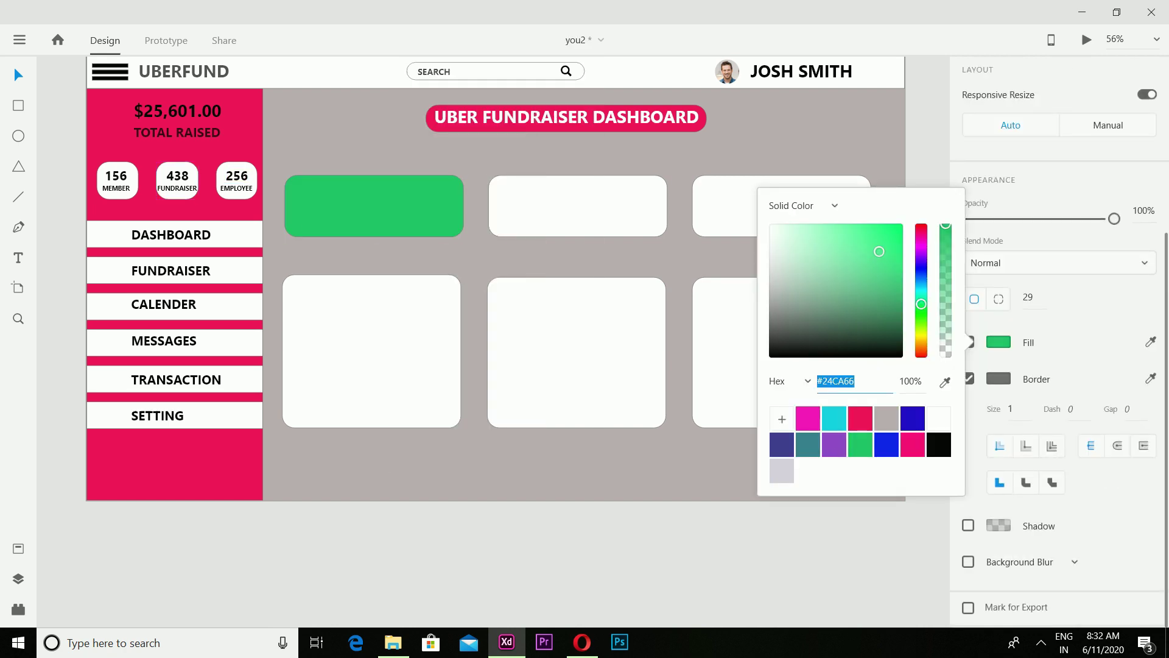
Fill the middle upper card with the saved teal and the third with the dark indigo #3F3C8F.
left_click(578, 206)
left_click(999, 343)
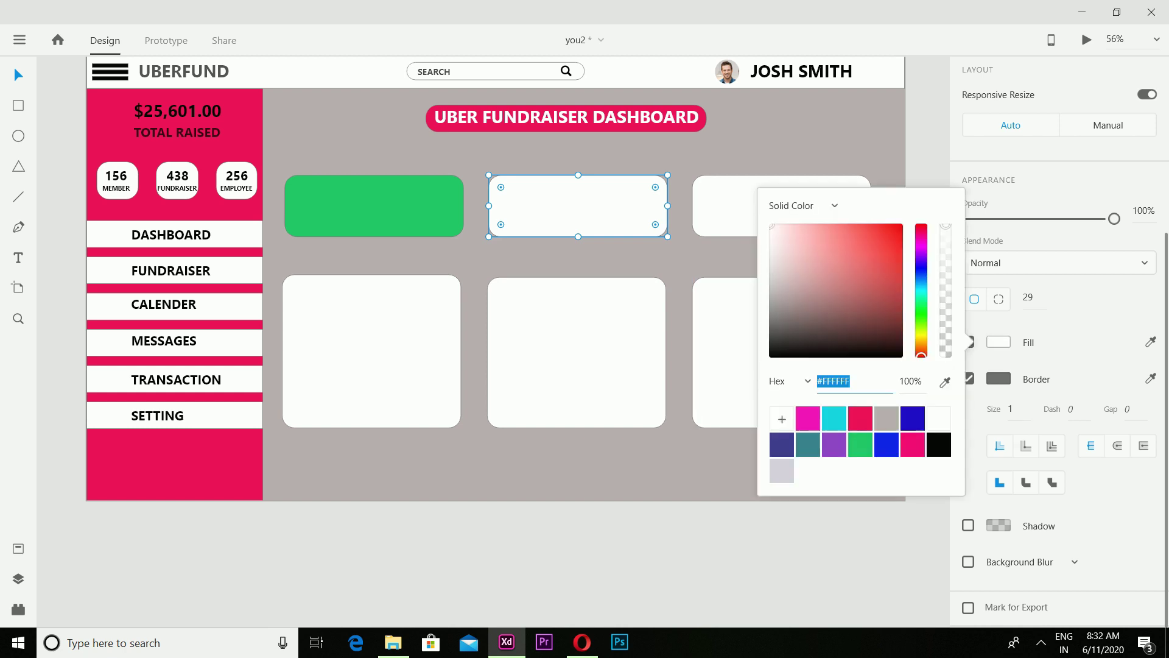
left_click(808, 444)
left_click(725, 206)
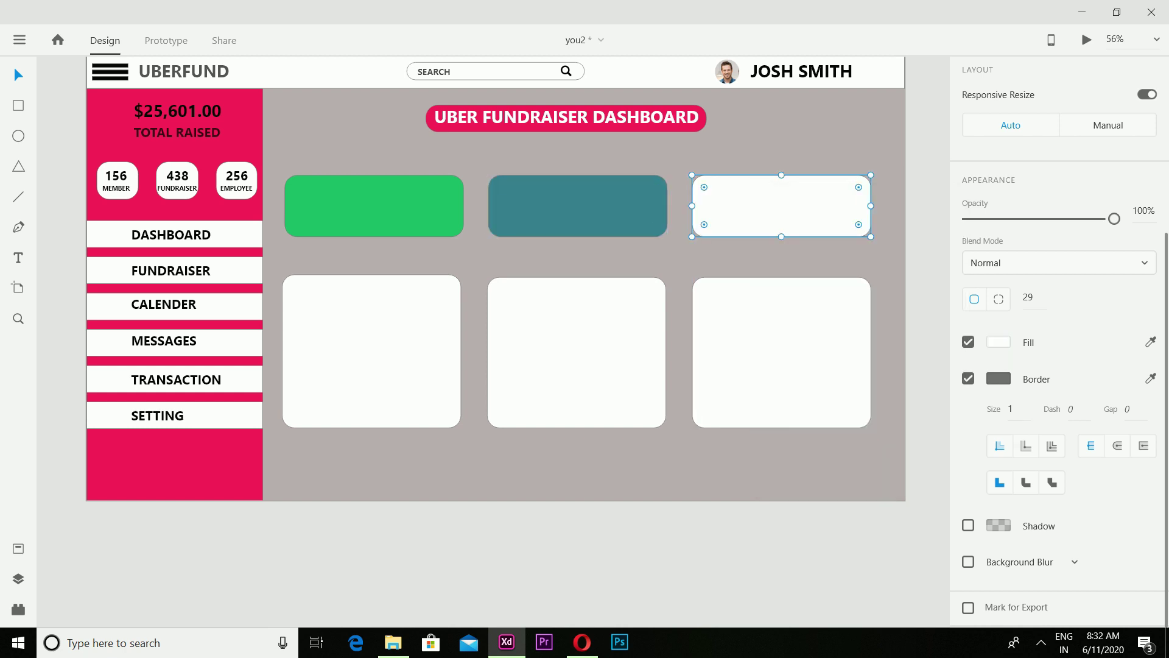
left_click(999, 342)
left_click(913, 418)
left_click(782, 444)
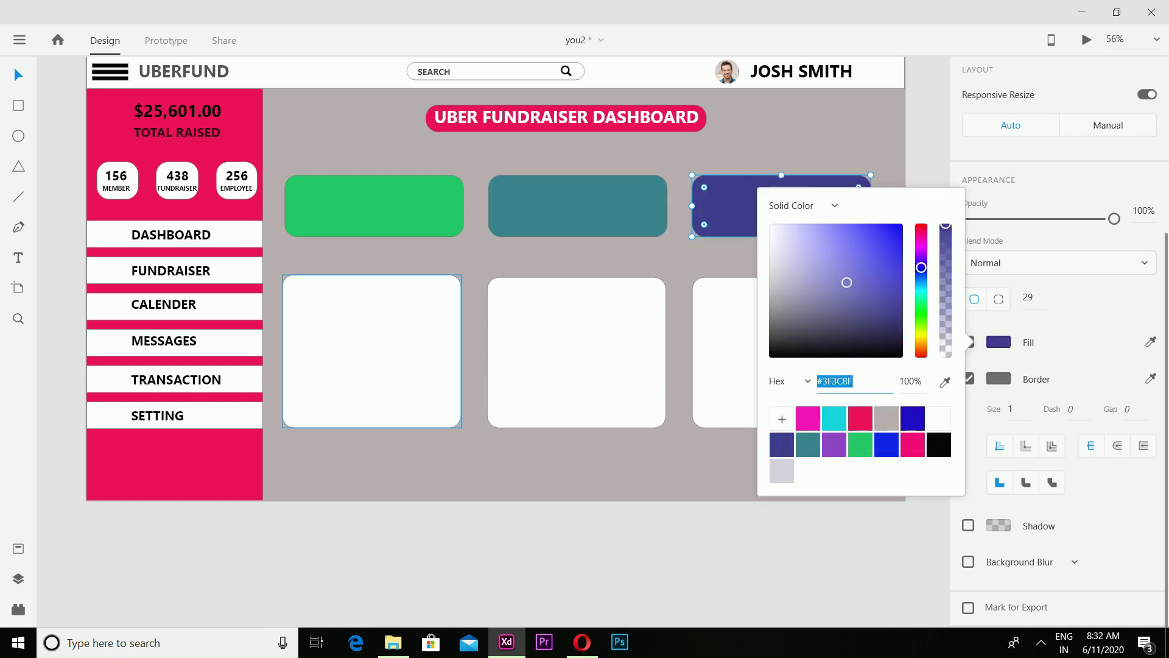
Draw a full-width header strip across the top of the first lower card with a corner radius of 29.
left_click(372, 351)
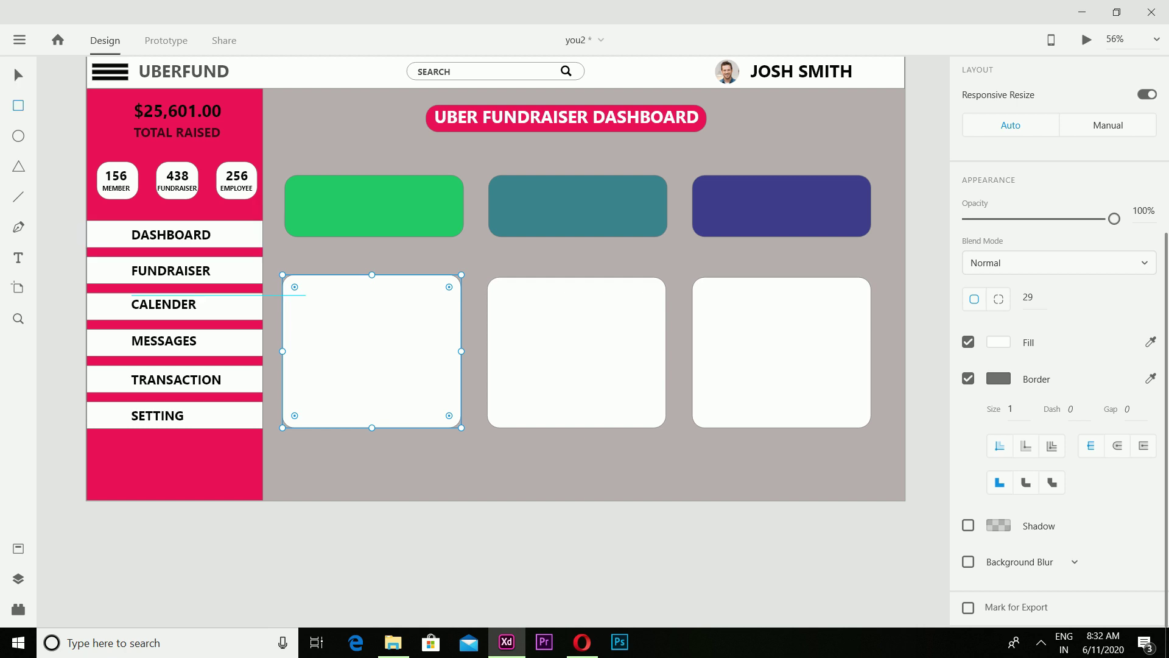
left_click_drag(285, 279, 461, 312)
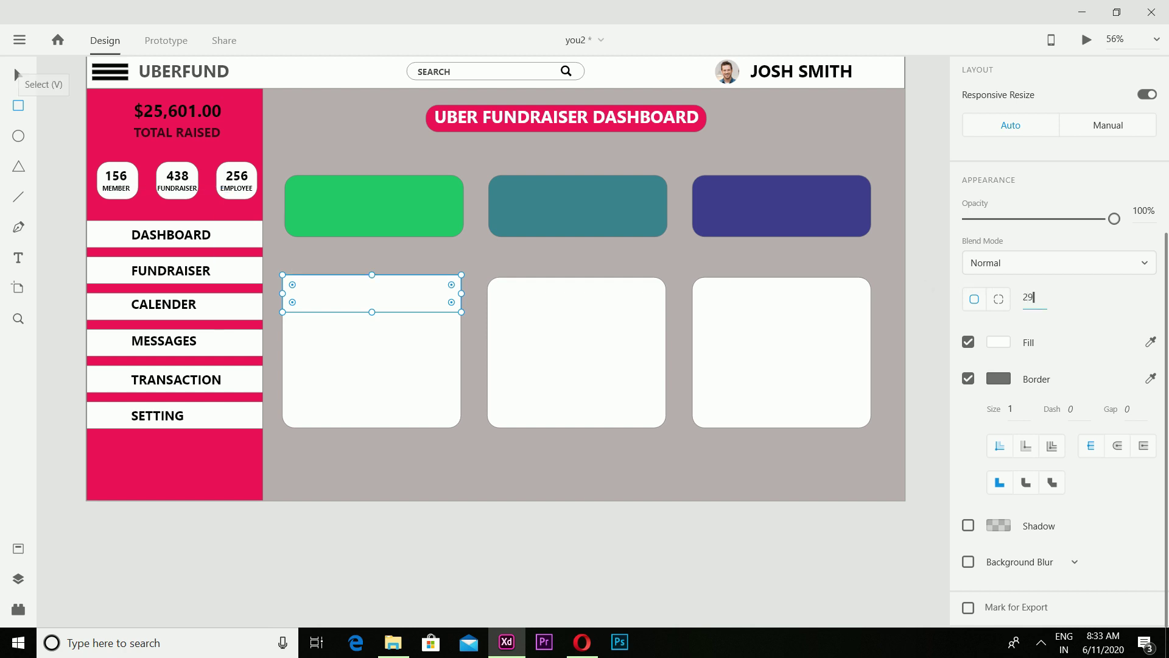
left_click(15, 75)
Copy the header strip onto the tops of the middle and third lower cards, the last at X 1421, Y 524.
right_click(427, 292)
key("Escape")
right_click(508, 317)
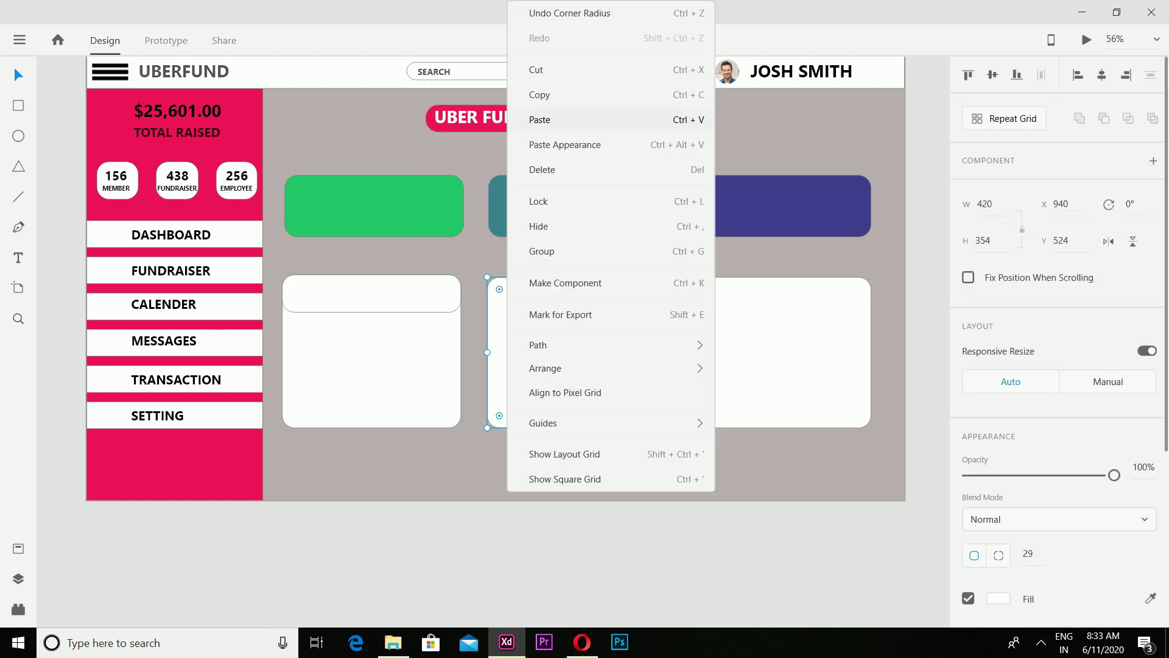
left_click(540, 120)
left_click_drag(371, 295, 782, 296)
right_click(582, 298)
key("Escape")
right_click(755, 305)
key("Escape")
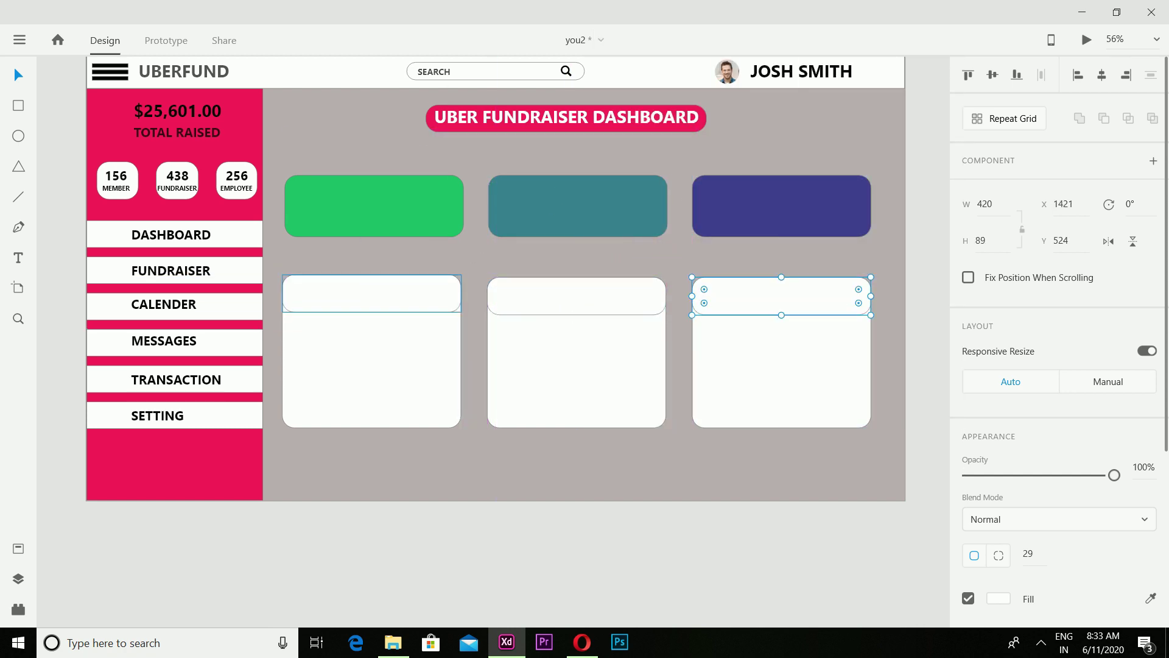
Fill the first lower card's header strip magenta #EF11BB and the middle one crimson #E91058.
left_click(371, 294)
scroll(1060, 365, "down", 4)
left_click(999, 364)
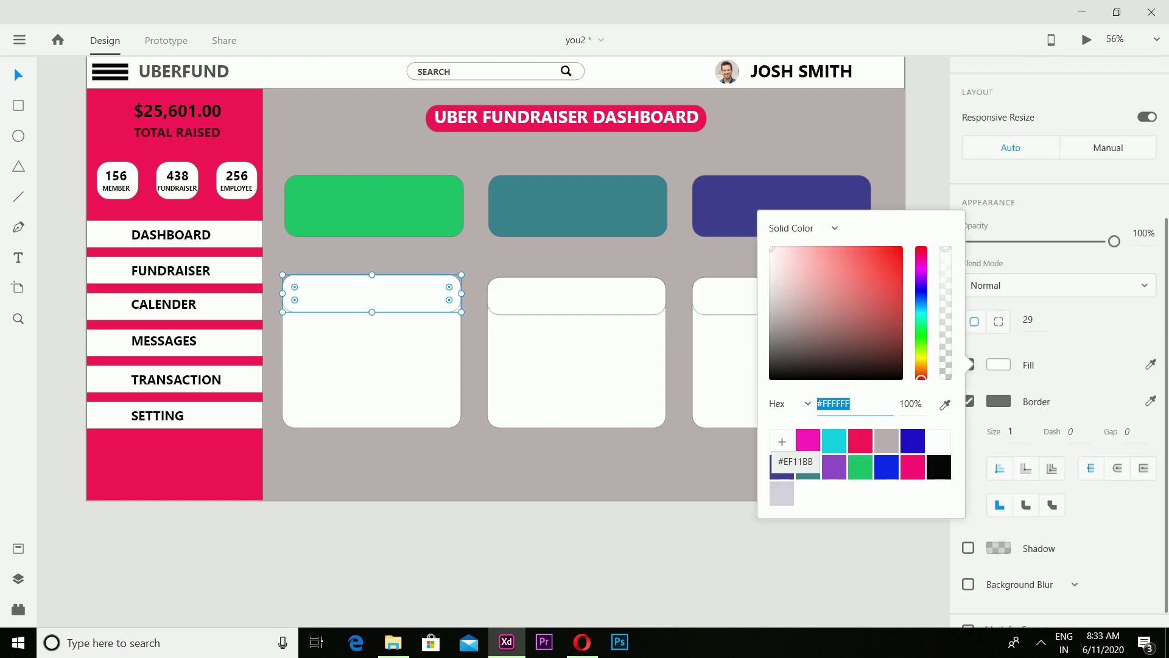
left_click(807, 441)
left_click(577, 297)
left_click(999, 364)
left_click(860, 441)
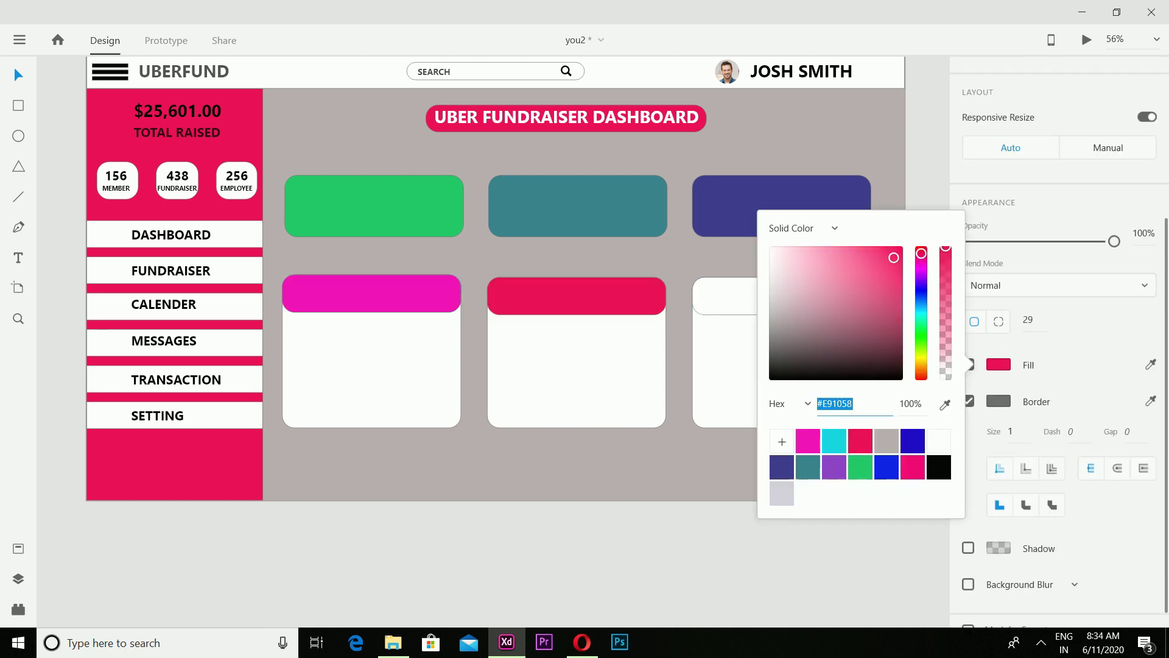
Fill the third lower card's header strip with the saved purple swatch.
left_click(725, 296)
left_click(999, 365)
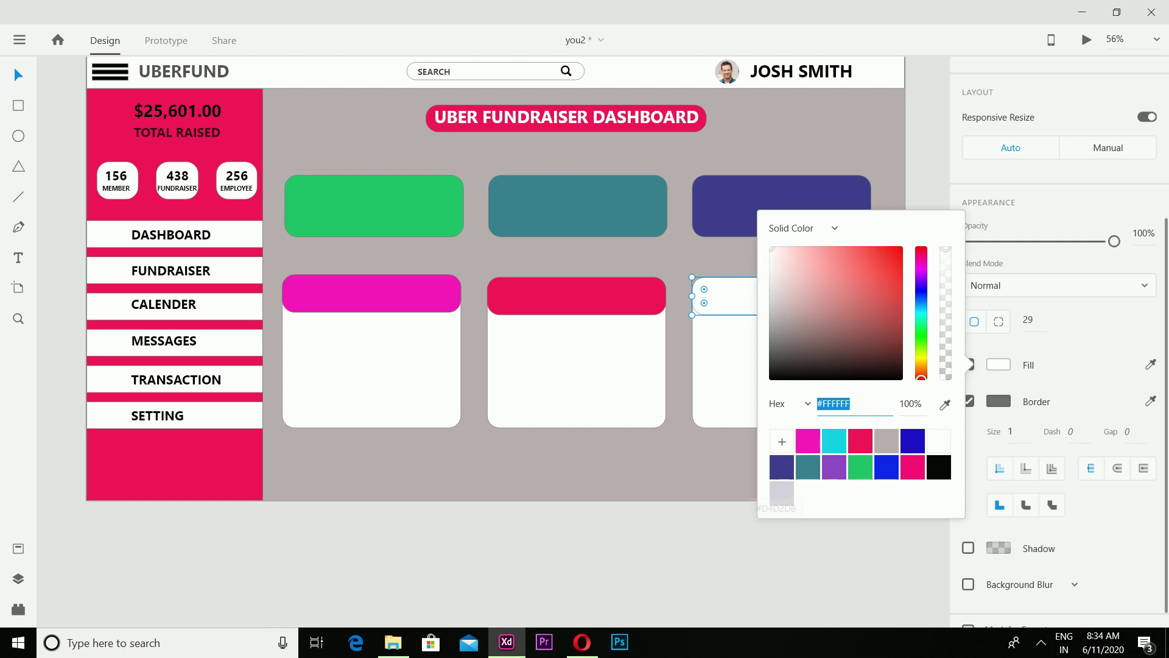
left_click(833, 470)
key("Escape")
scroll(487, 304, "up", 2)
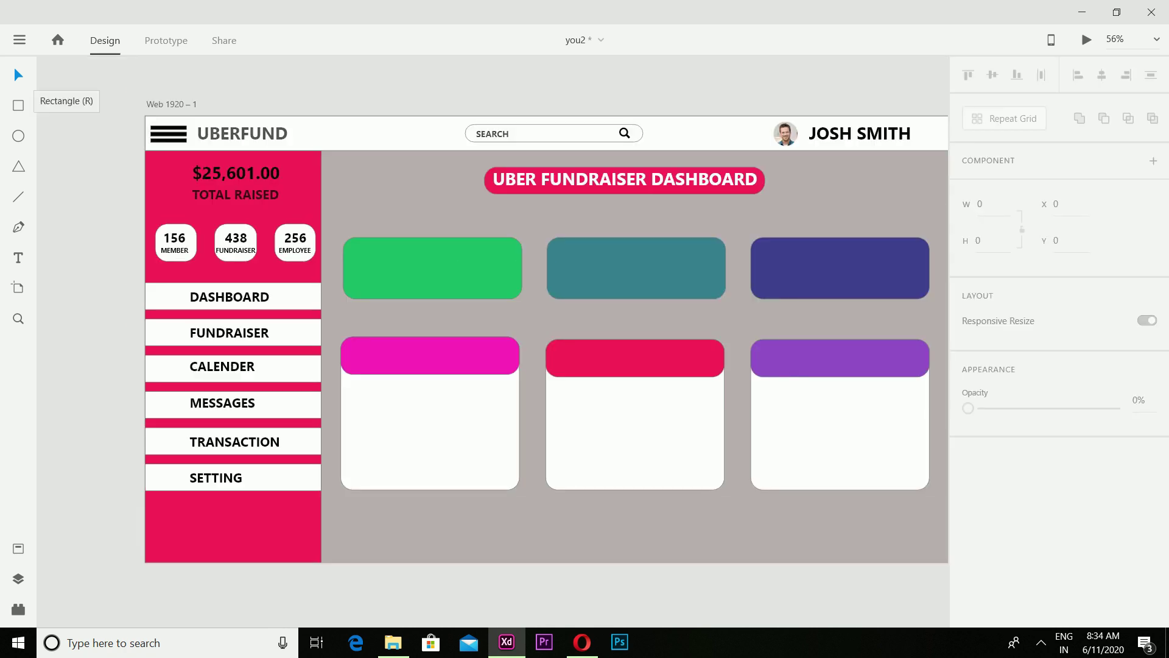
Draw a thin white vertical divider, 6 by 145, through the middle of the green card at X 669.
left_click(18, 105)
left_click_drag(430, 238, 431, 299)
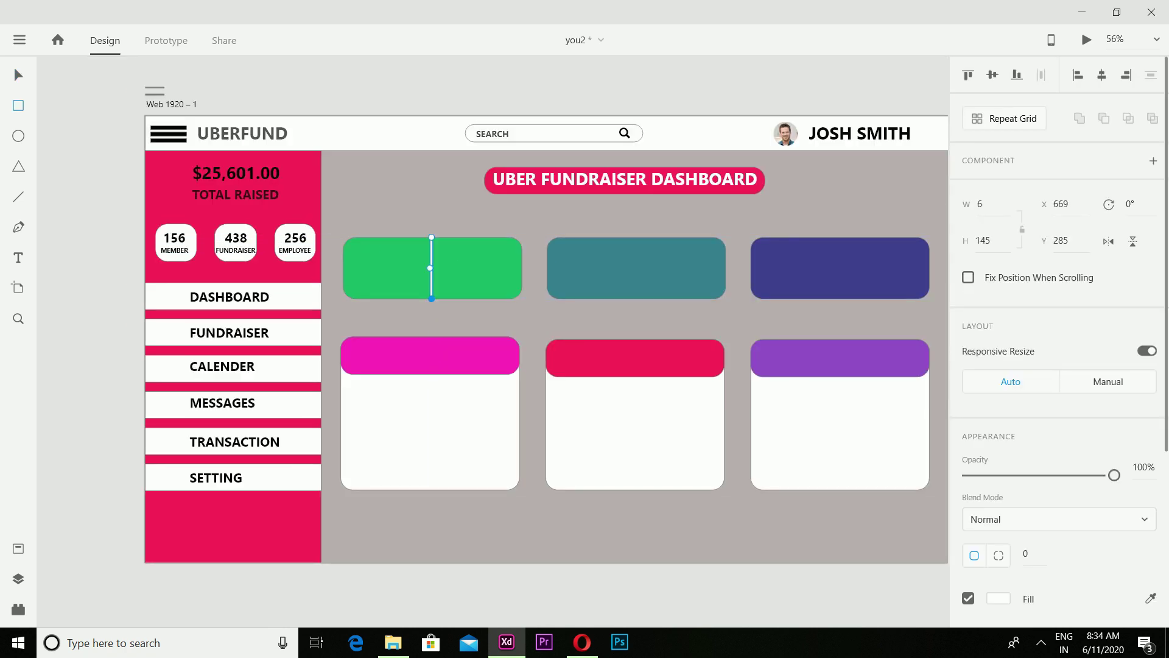
key("Escape")
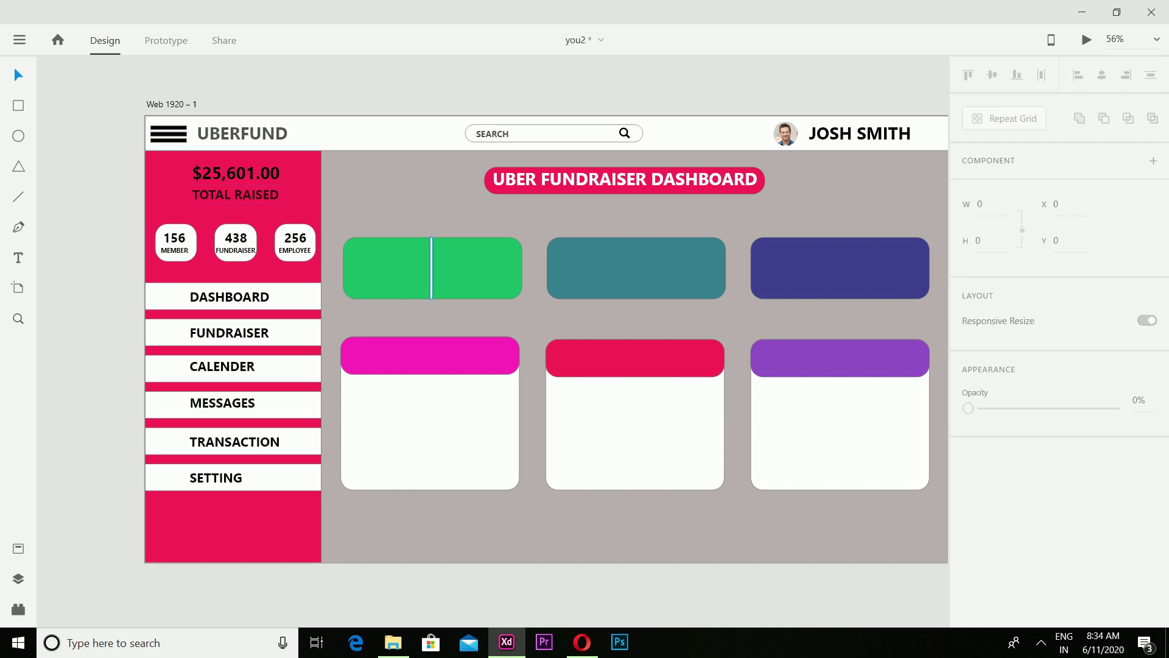
Copy the white divider to the middle of the teal card at X 1144.
right_click(432, 268)
left_click(456, 95)
right_click(606, 268)
left_click(670, 119)
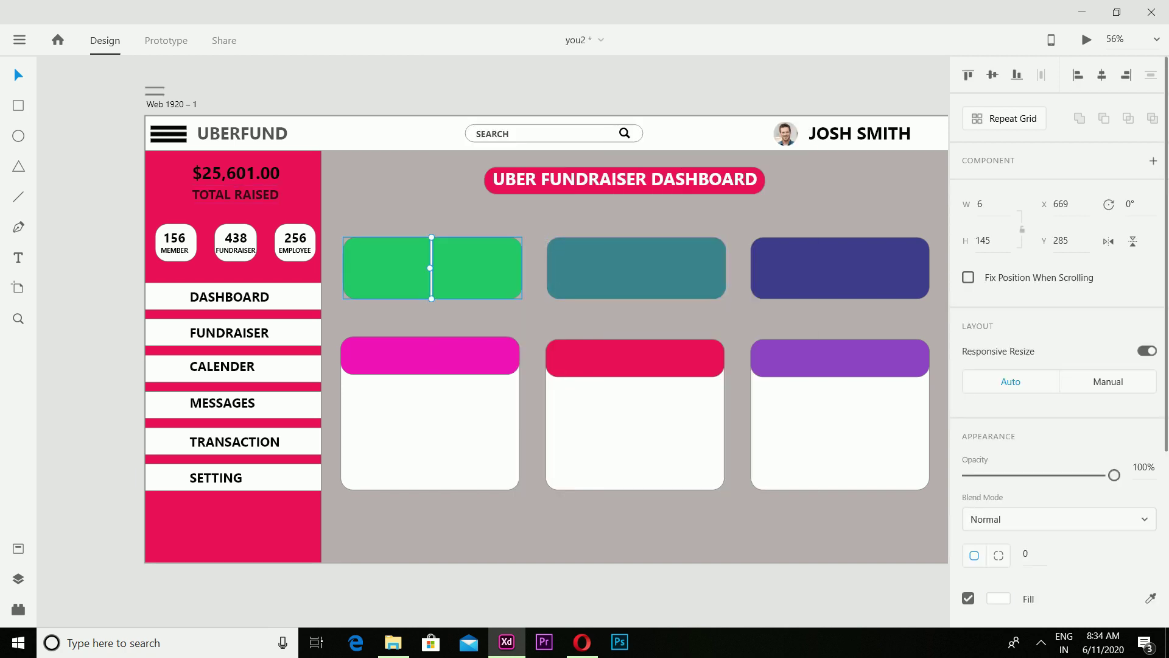
left_click_drag(431, 268, 634, 268)
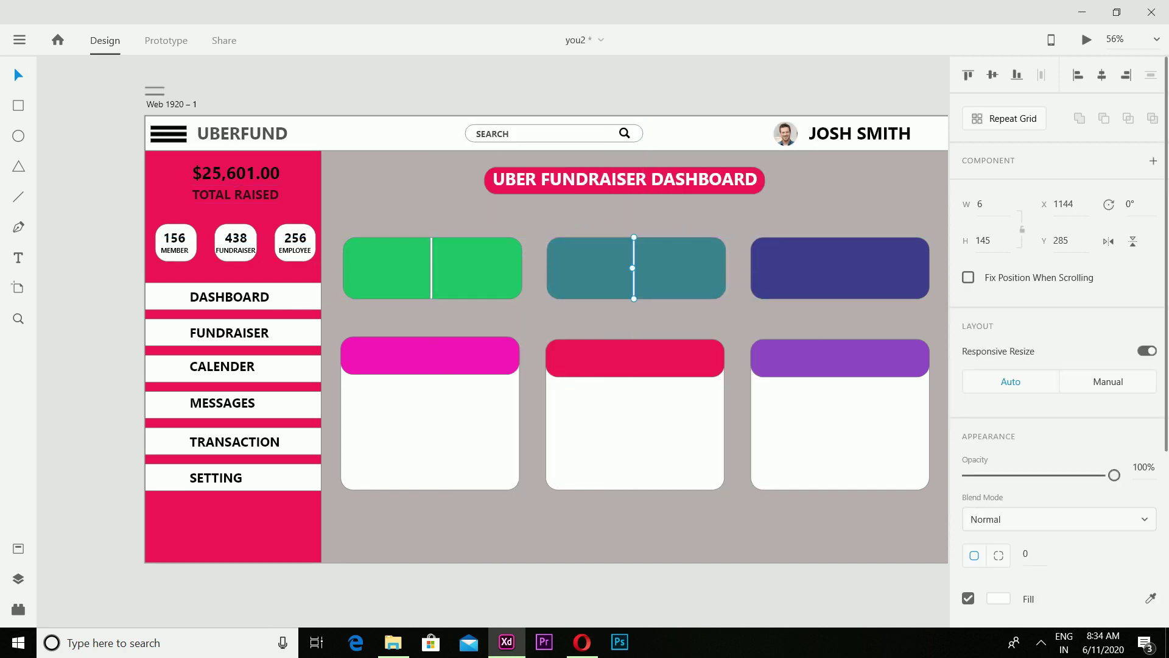
Place another copy of the white divider in the middle of the indigo card.
right_click(634, 268)
left_click(661, 84)
right_click(826, 268)
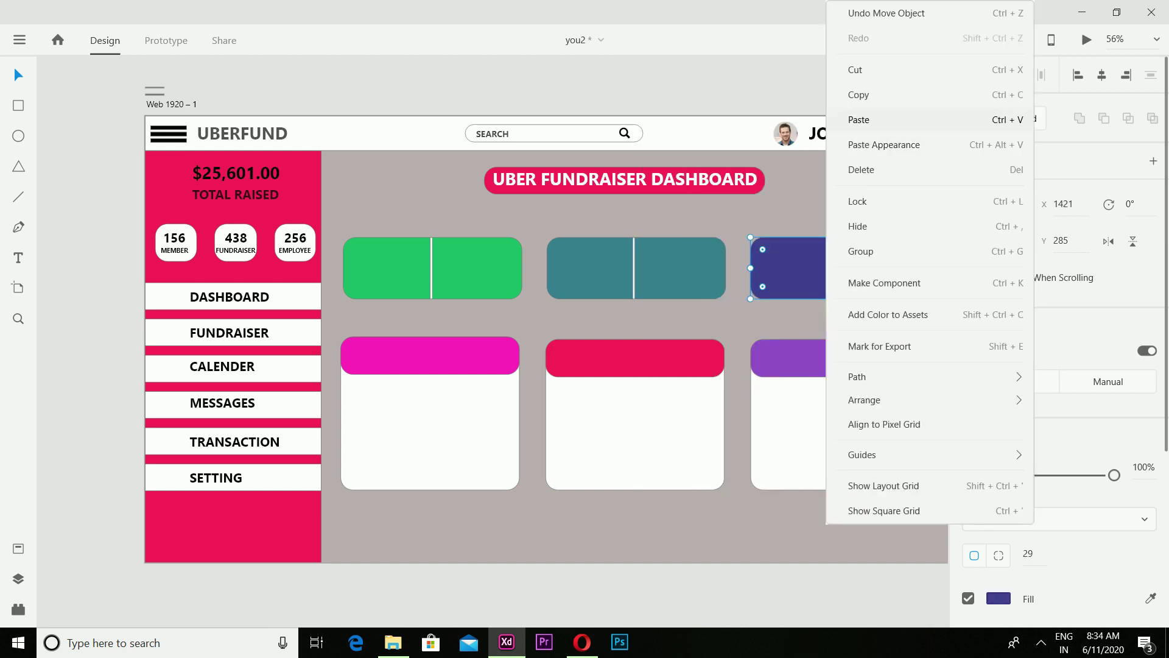
left_click(859, 119)
key("ctrl+v")
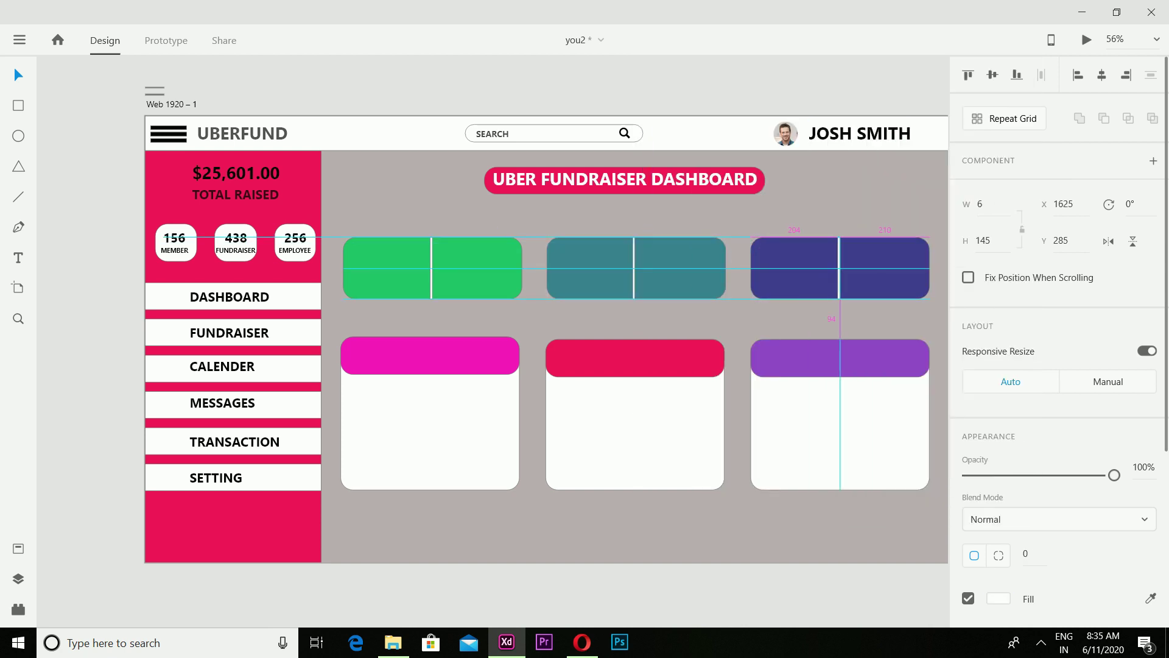
key("Escape")
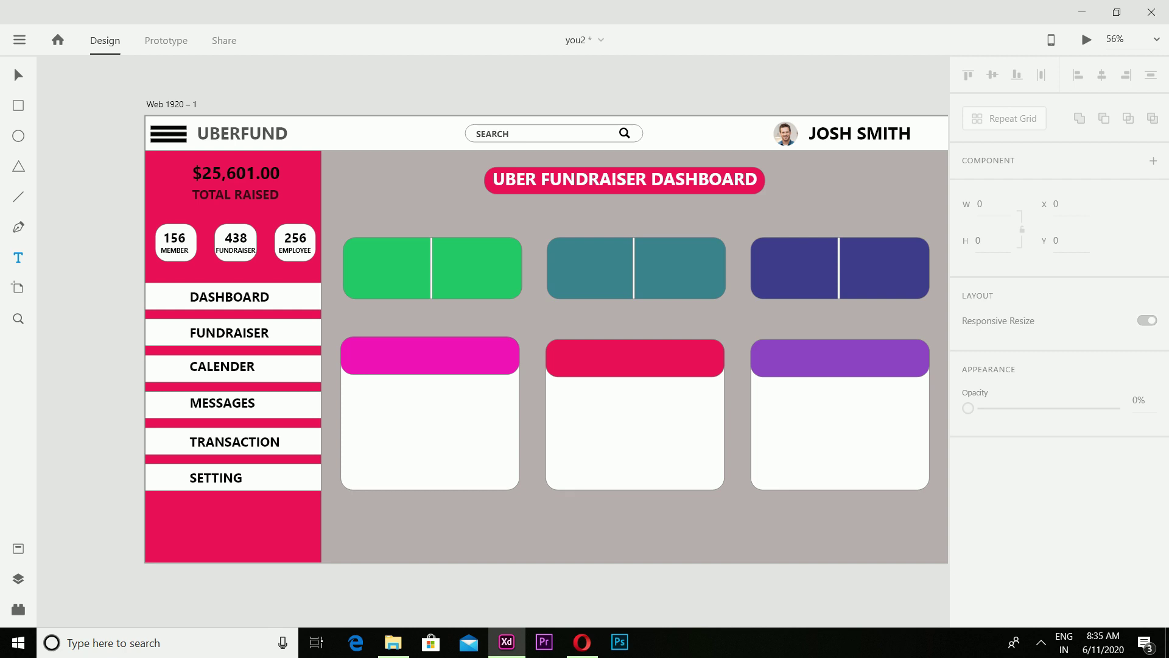
Add the bold white number 14 to the left half of the green card at font size 50.
left_click(370, 255)
type("14")
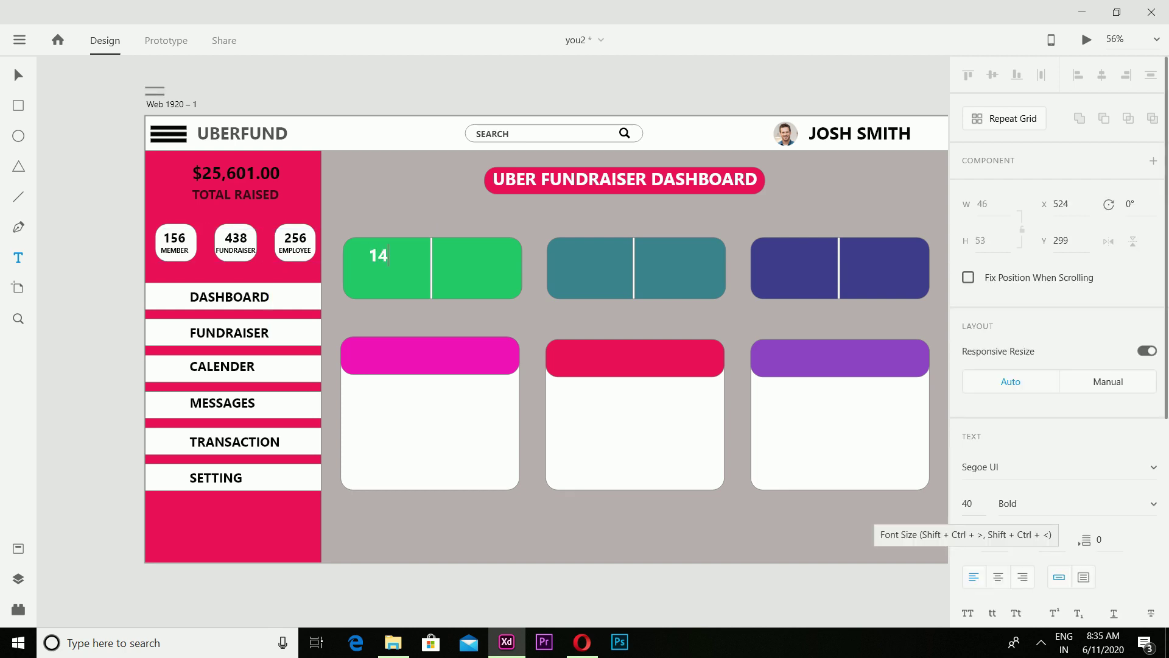
left_click(971, 503)
key("BackSpace")
type("50")
key("Escape")
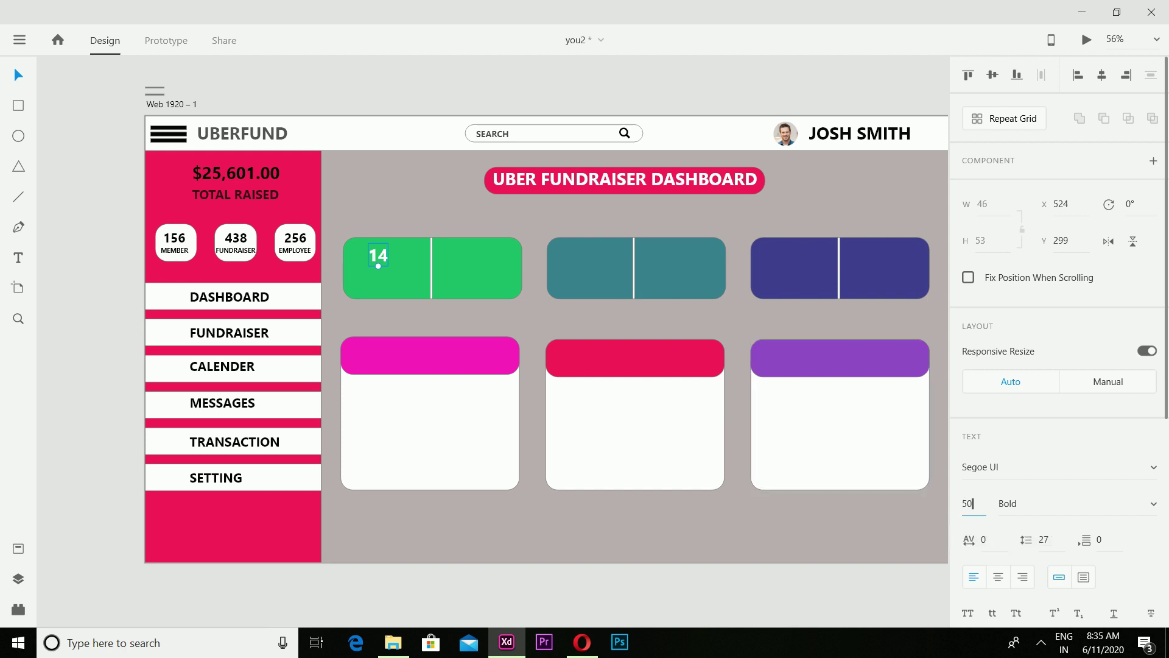
key("Return")
Add the text $300 to the green card's right half, and 54 and 782 to the teal card's left and right halves.
left_click(19, 258)
left_click(451, 248)
left_click(566, 246)
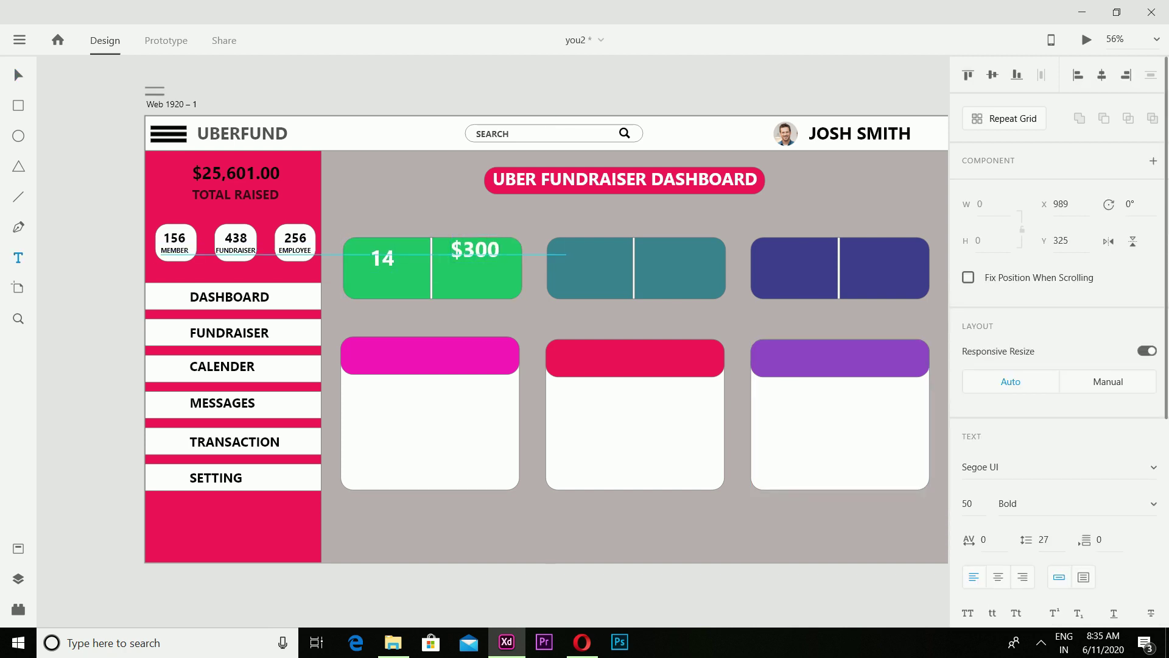
type("54")
left_click(642, 260)
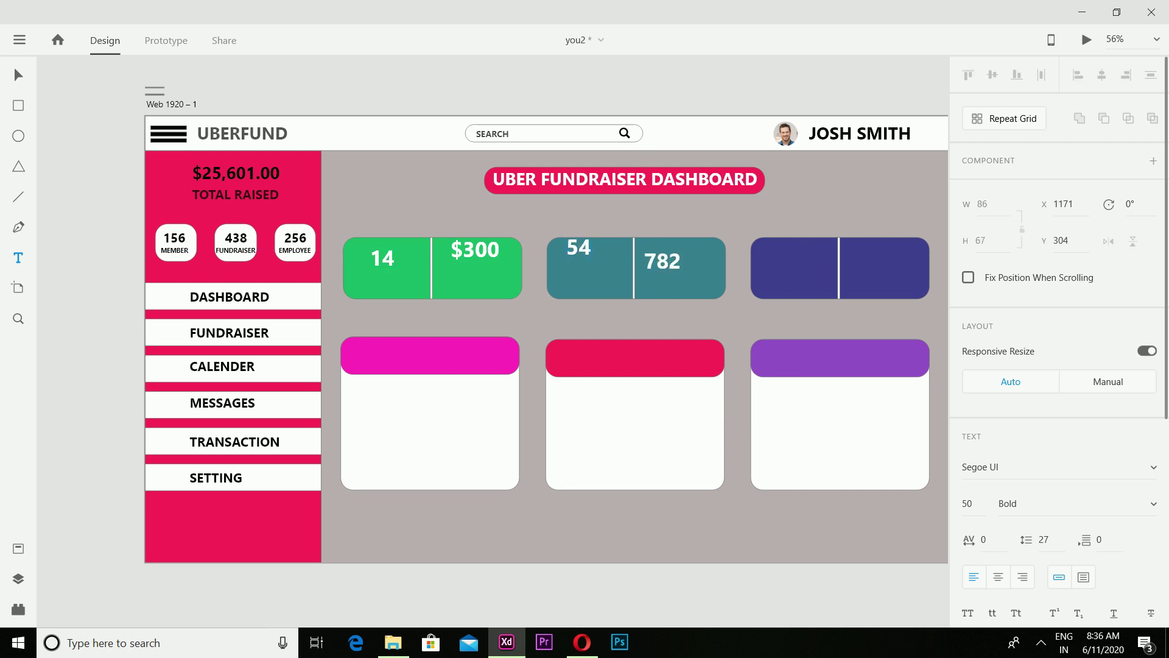
Add the white numbers 156 and $143 to the two halves of the indigo card.
left_click(779, 254)
type("156")
left_click(857, 254)
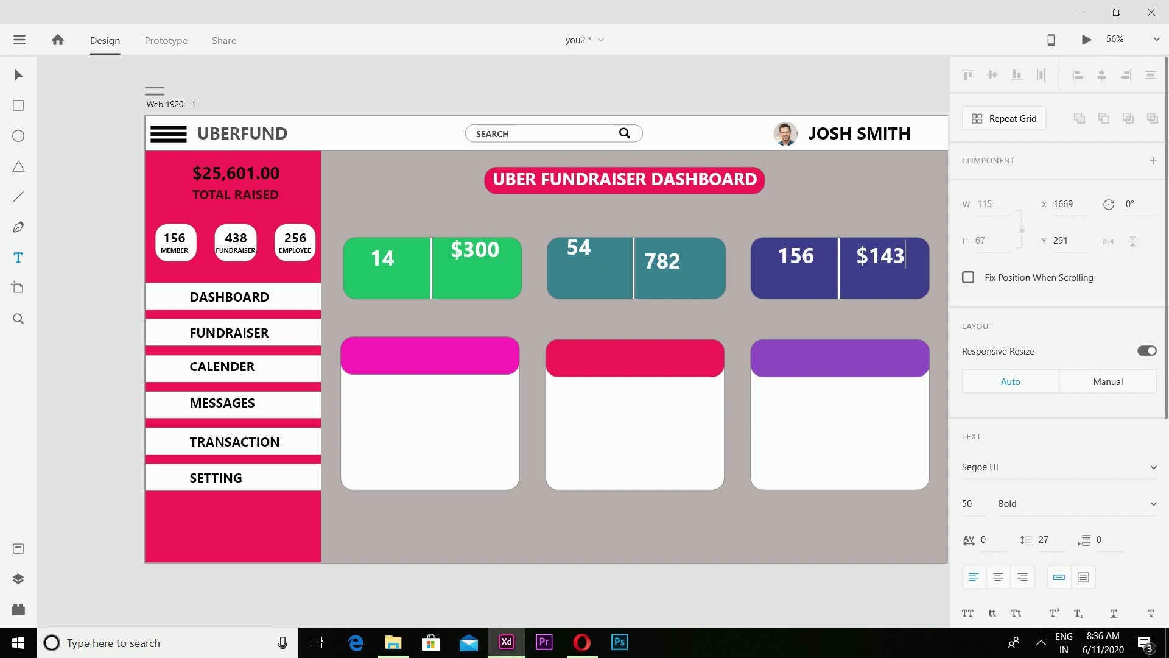
Move 14 and $300 on the green card and 54 and 782 on the teal card onto one common line.
left_click(19, 74)
left_click_drag(383, 257, 381, 260)
left_click_drag(475, 249, 477, 260)
left_click_drag(381, 260, 388, 260)
left_click_drag(578, 247, 582, 261)
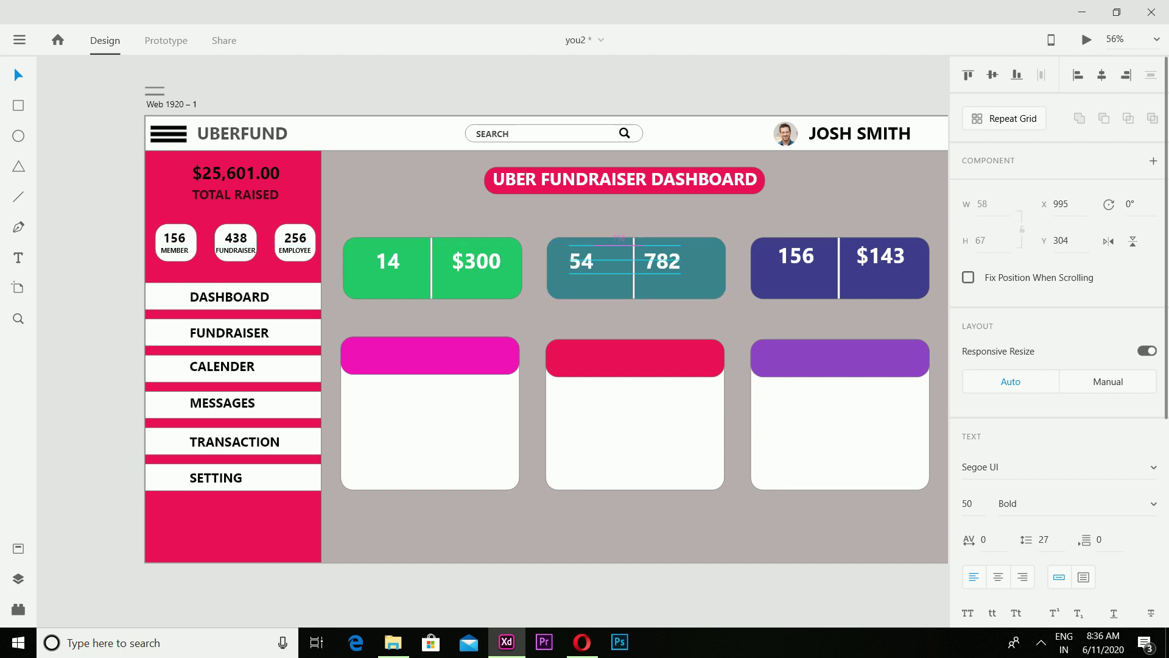
left_click_drag(663, 260, 672, 263)
left_click_drag(582, 260, 588, 261)
left_click_drag(673, 263, 670, 261)
Lower 156 and $143 on the indigo card to the line of the other cards' numbers, with 156 at Y 305.
left_click_drag(797, 256, 793, 260)
left_click_drag(881, 256, 882, 261)
left_click_drag(792, 261, 784, 261)
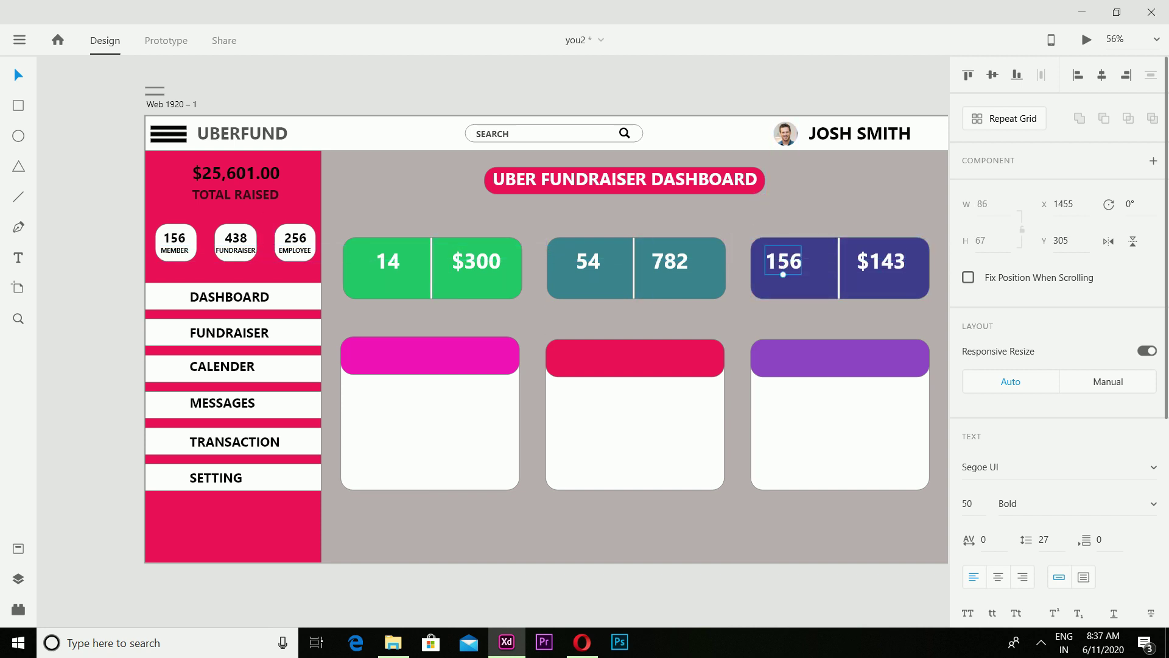
Shift 14, 54 and 156 closer to their cards' dividers, keeping 14 and 54 level with the other numbers.
left_click_drag(388, 260, 398, 263)
left_click_drag(588, 261, 599, 265)
left_click_drag(784, 262, 798, 264)
left_click_drag(599, 265, 599, 261)
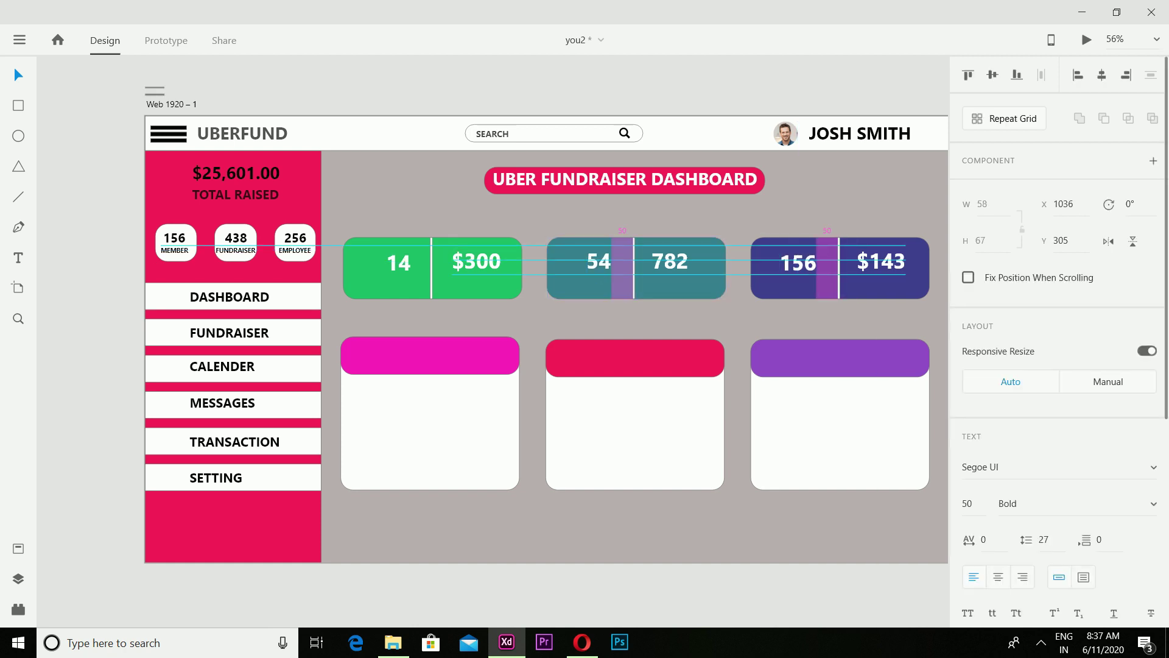
left_click_drag(399, 262, 399, 261)
key("Escape")
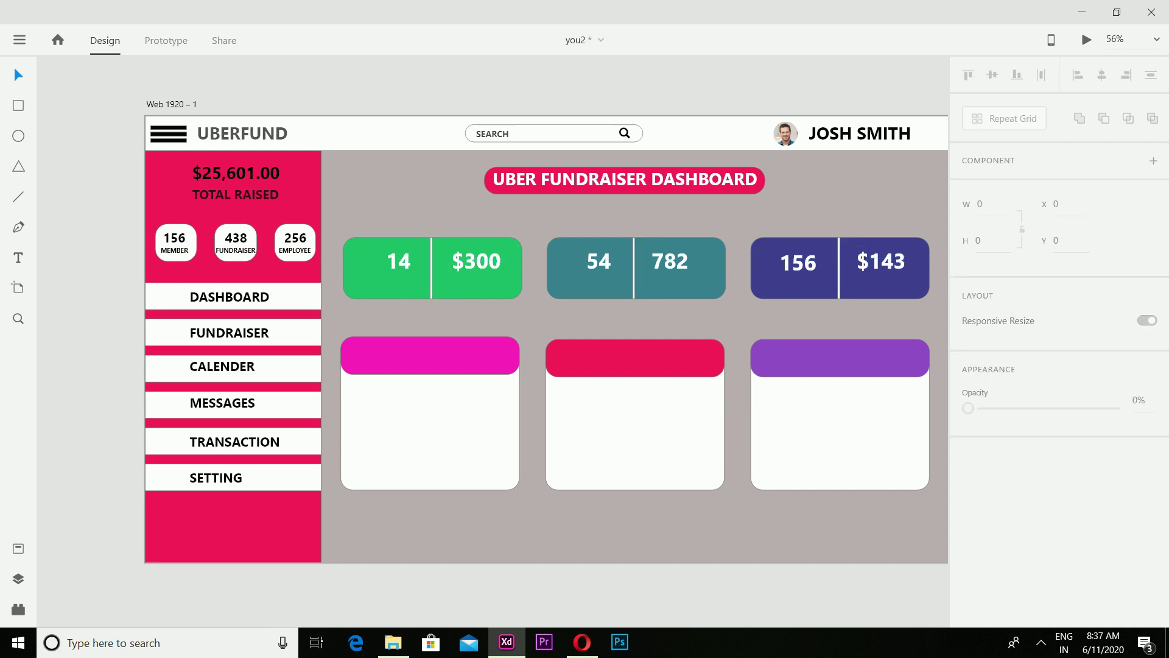
Nudge 782 away from its divider, level 156 with the other numbers, and place $143 at X 1676, Y 305.
left_click_drag(881, 260, 877, 262)
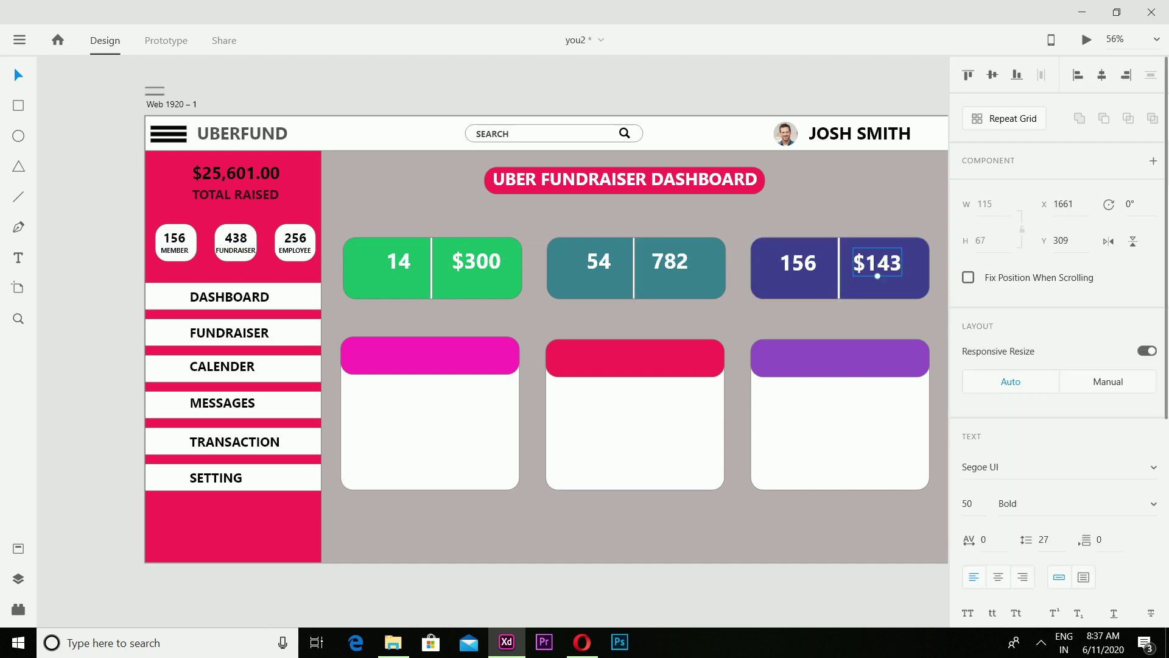
left_click_drag(670, 261, 675, 261)
left_click_drag(798, 264, 798, 260)
left_click(878, 263)
left_click_drag(877, 262, 883, 261)
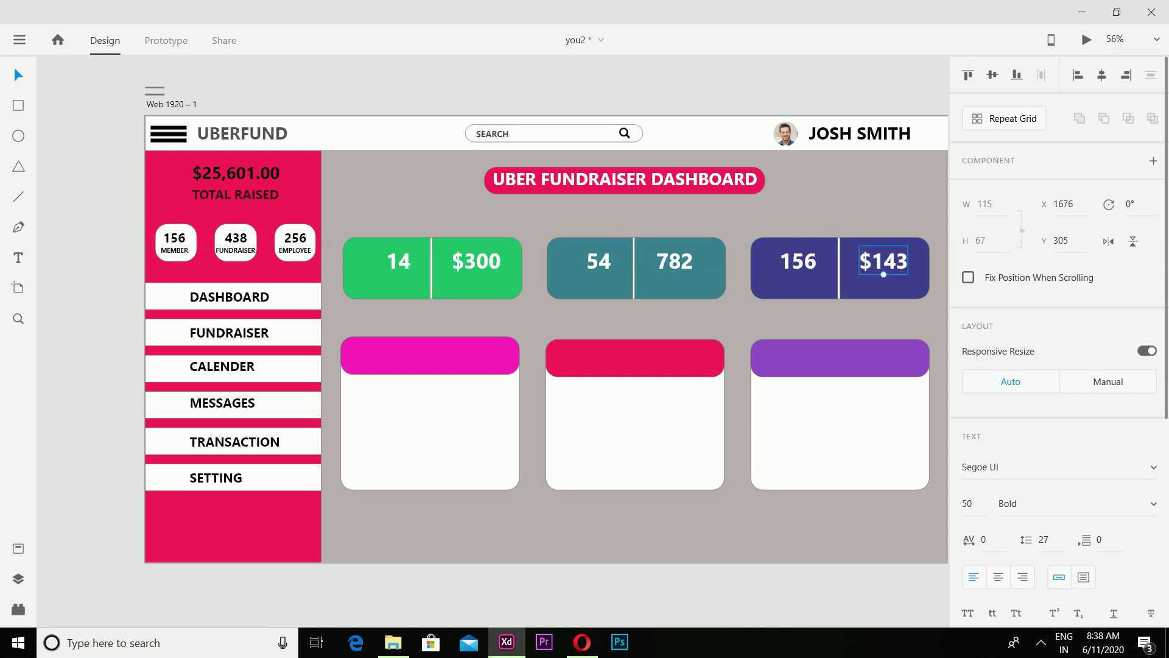
key("Escape")
Add the label DAYS LEFT beneath 14 on the green card at font size 30, as separate words DAYS and LEFT.
left_click(18, 258)
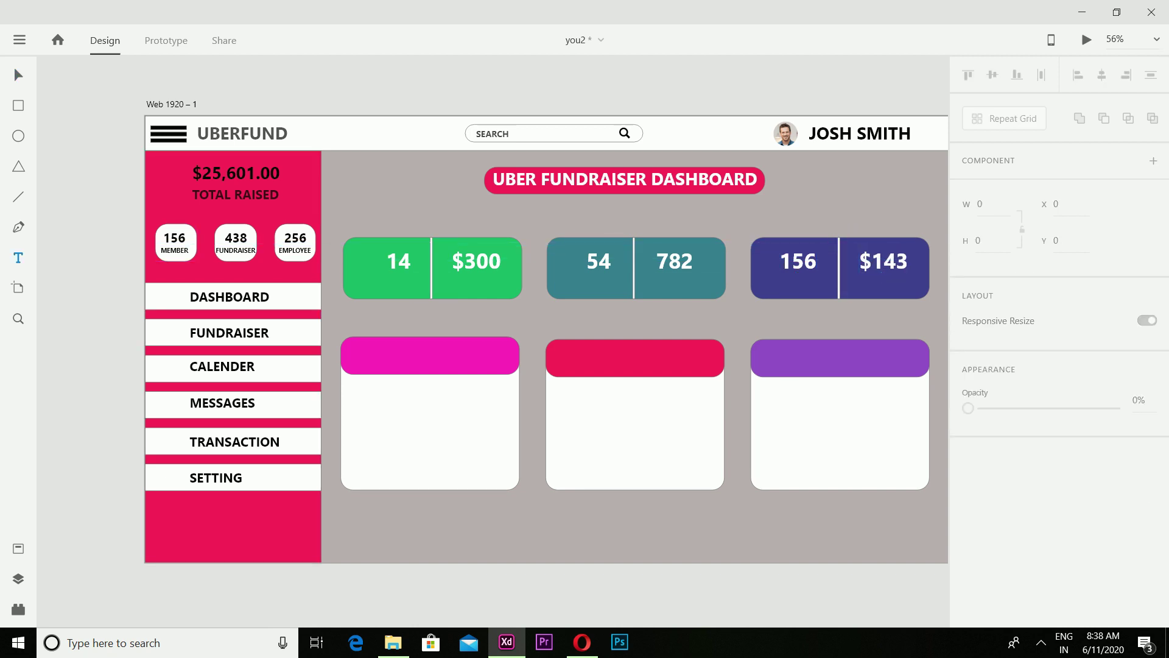
left_click(356, 280)
type("DAYS")
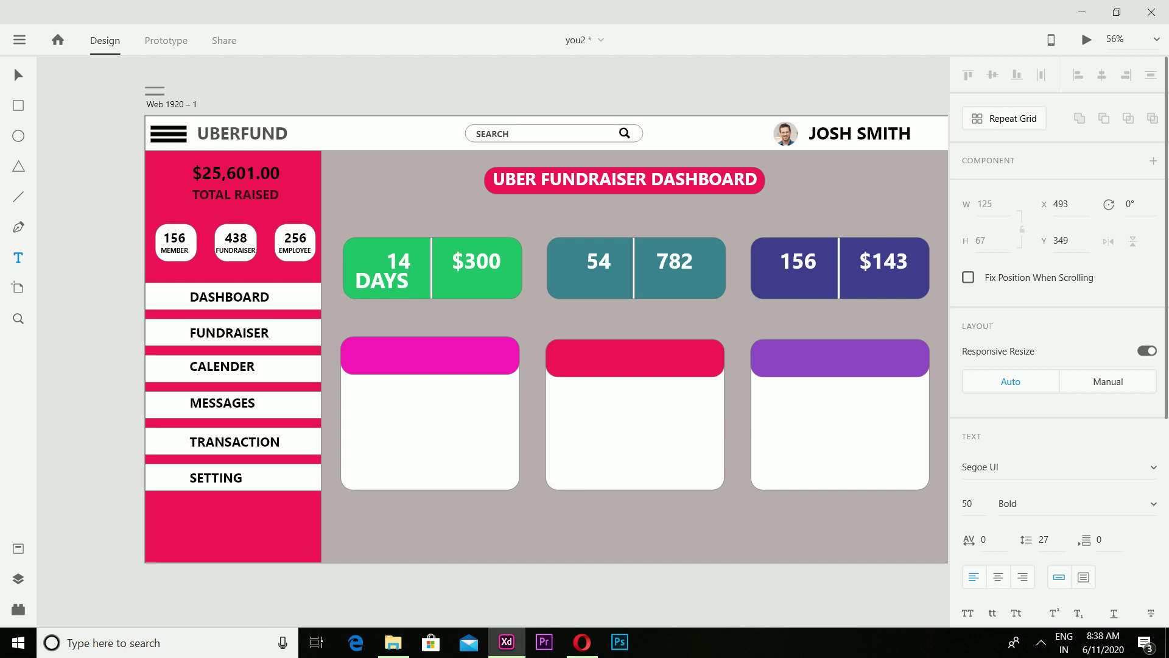
key("Escape")
left_click(972, 503)
type("20")
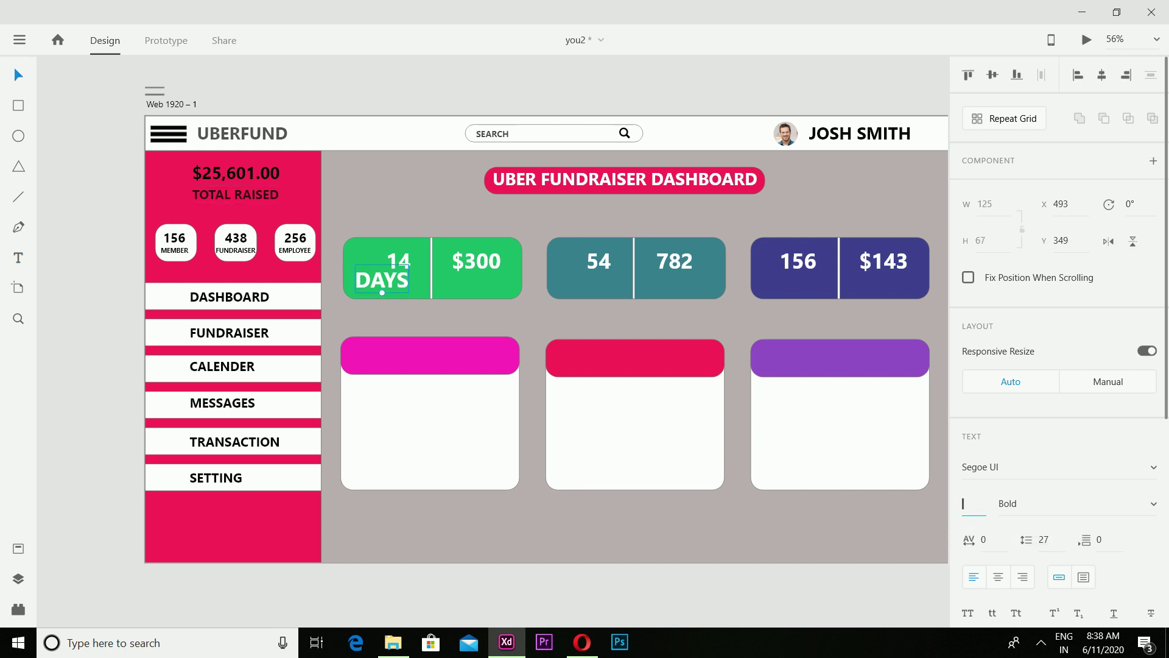
key("Return")
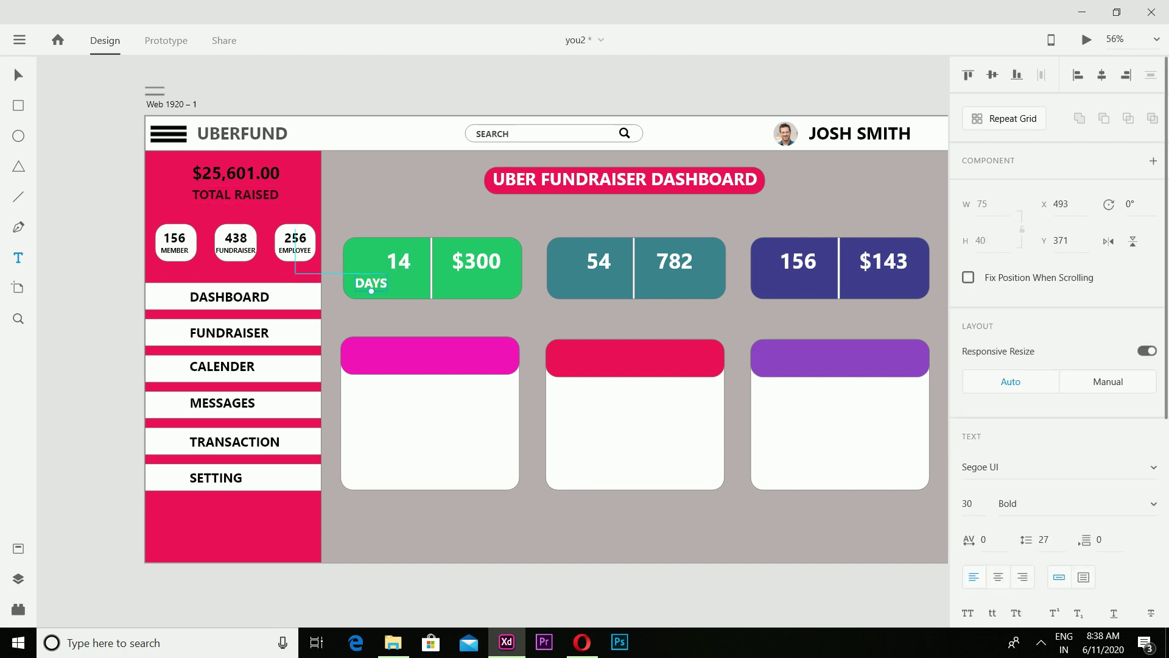
left_click(391, 283)
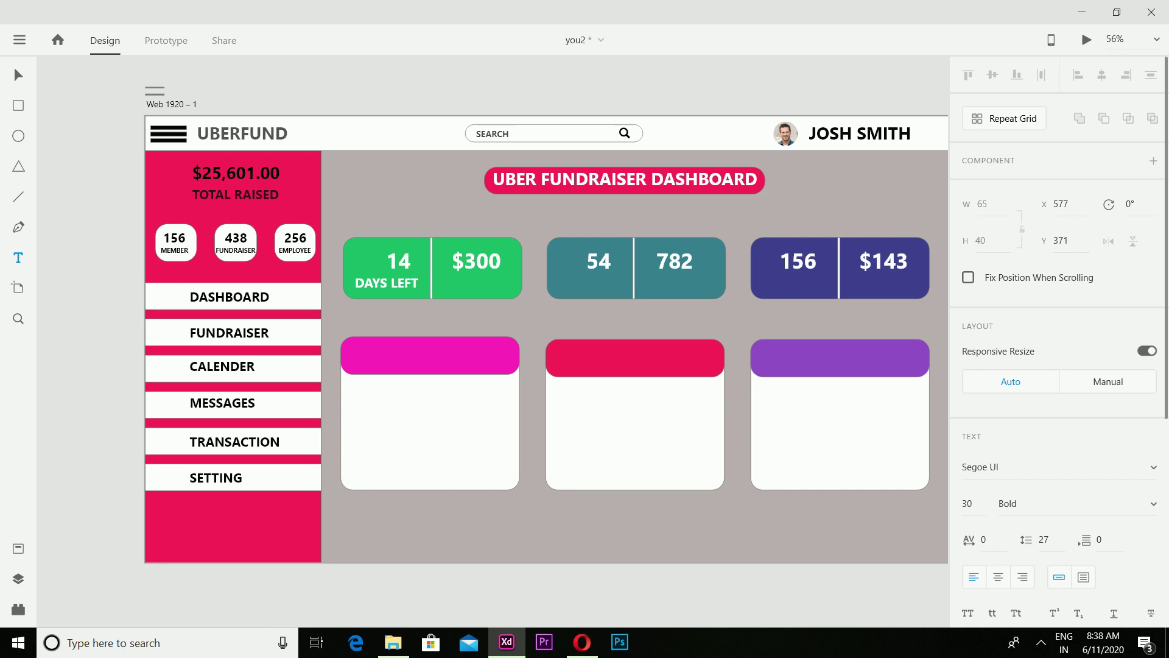
Add the label TO GOAL beneath $300 on the green card and TEAM MEMBER beneath 54 on the teal card.
left_click(447, 283)
left_click(570, 278)
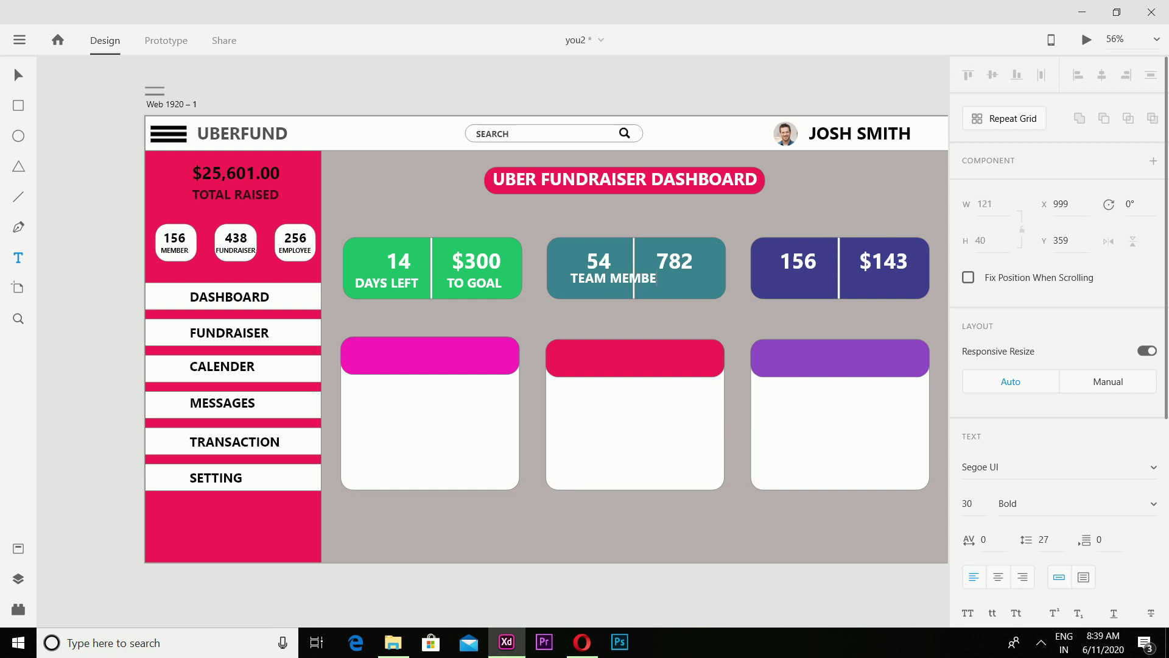
key("Escape")
mouse_move(609, 278)
left_mouse_down()
mouse_move(588, 282)
mouse_move(600, 285)
left_mouse_up()
Set the font size of the TEAM MEMBER, TO GOAL, DAYS and LEFT labels to 20.
left_click(967, 504)
type("20")
left_click(853, 524)
left_click(474, 283)
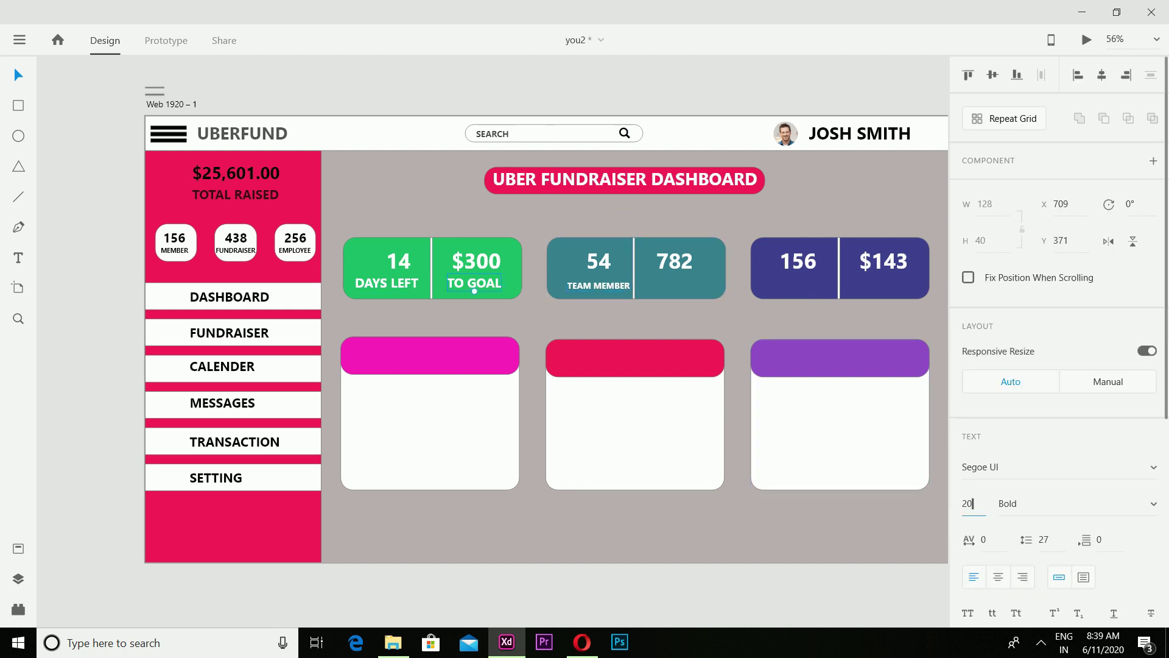
type("20")
left_click(415, 291)
left_click(371, 284)
left_click(405, 284)
left_click(967, 504)
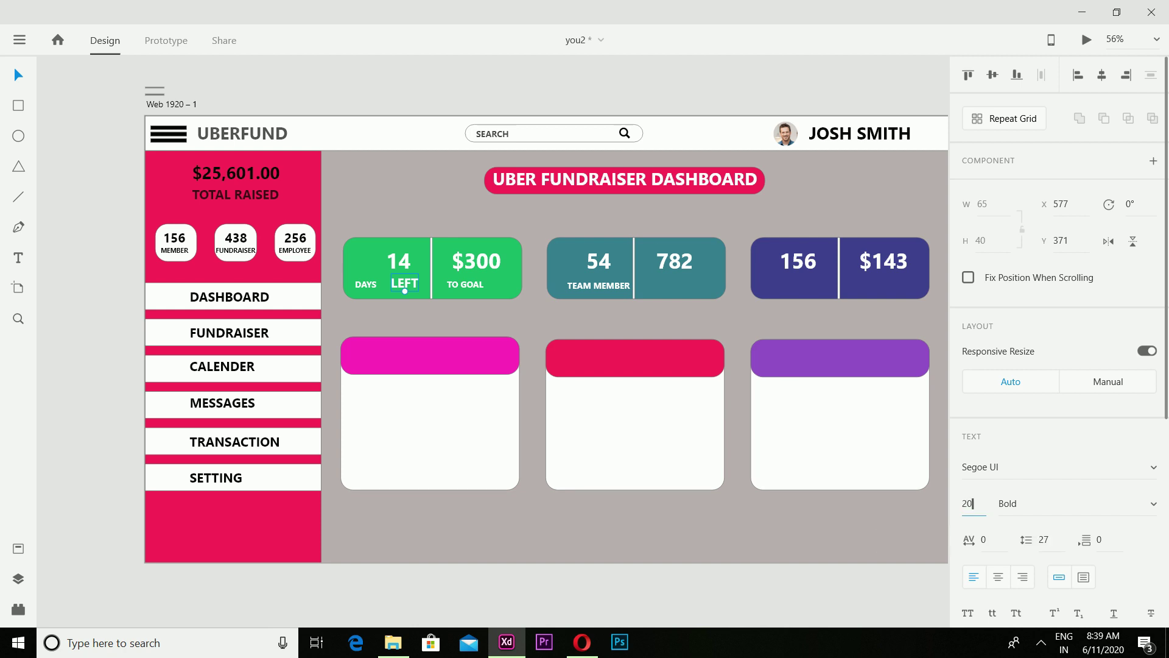
left_click(840, 529)
Position DAYS LEFT as one phrase and TO GOAL beneath their numbers, and level TEAM MEMBER with them at Y 381.
scroll(483, 304, "up", 5)
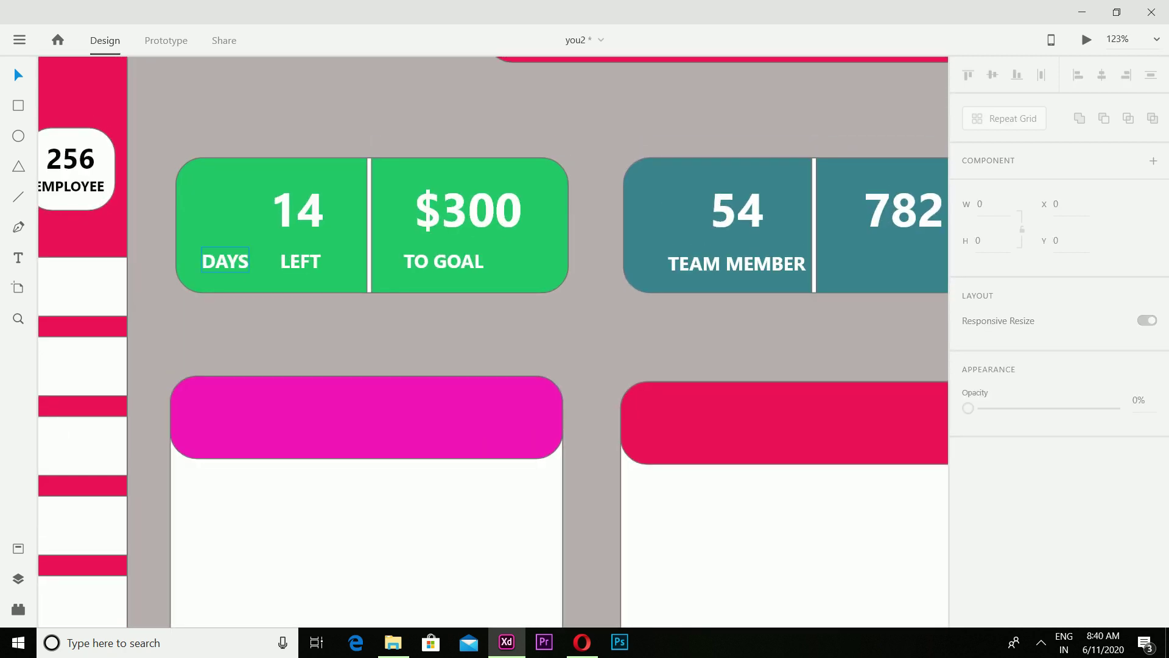
left_click_drag(365, 289, 377, 289)
left_click_drag(437, 261, 462, 257)
left_click_drag(299, 262, 268, 272)
left_click(454, 272)
left_click_drag(468, 262, 463, 266)
left_click_drag(735, 266, 737, 263)
Add the label PEOPLE REACHED beneath 782 on the teal card, level with TEAM MEMBER at X 1181, Y 381.
scroll(670, 268, "right", 3)
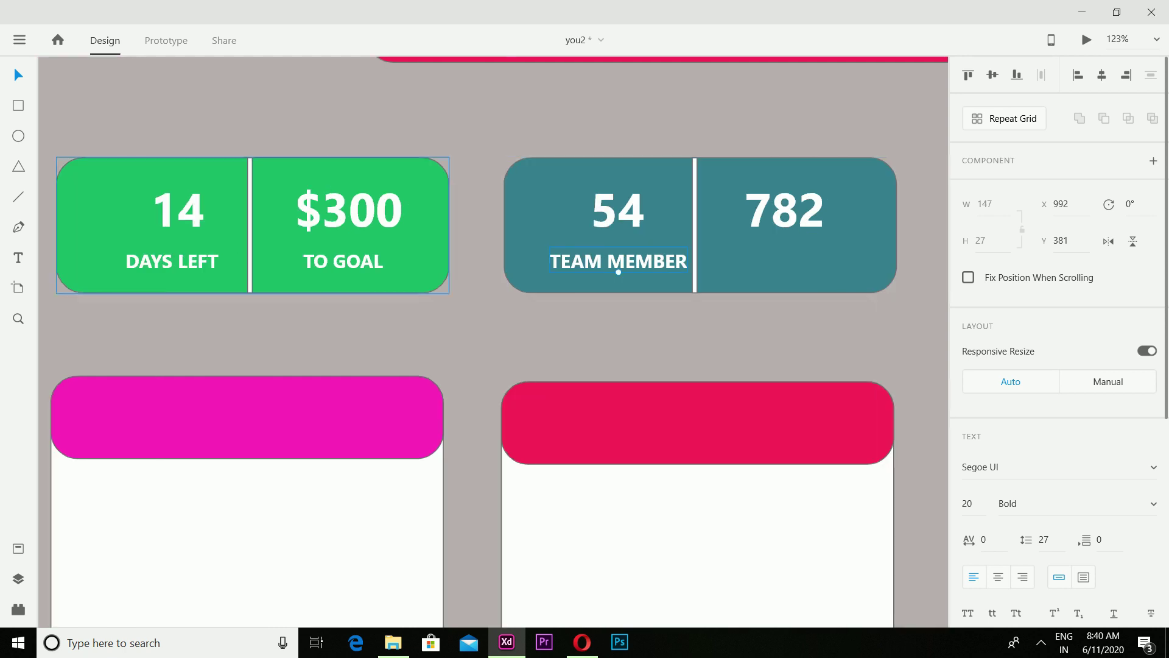
key("t")
left_click(737, 259)
type("P")
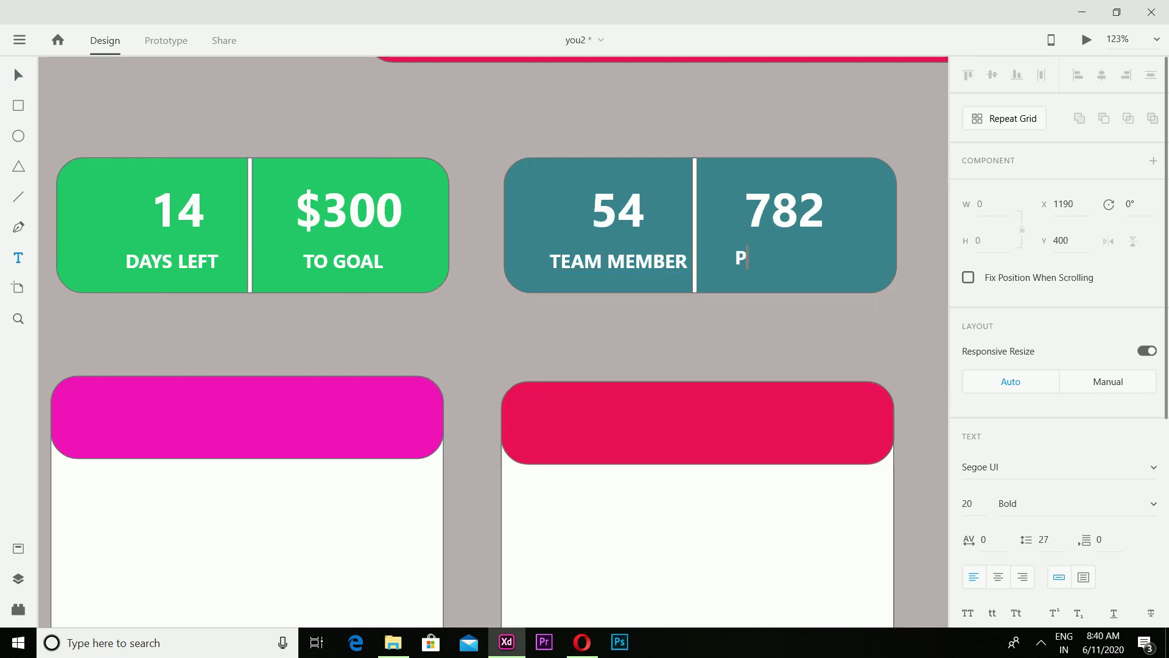
type("EOPLE REACHED")
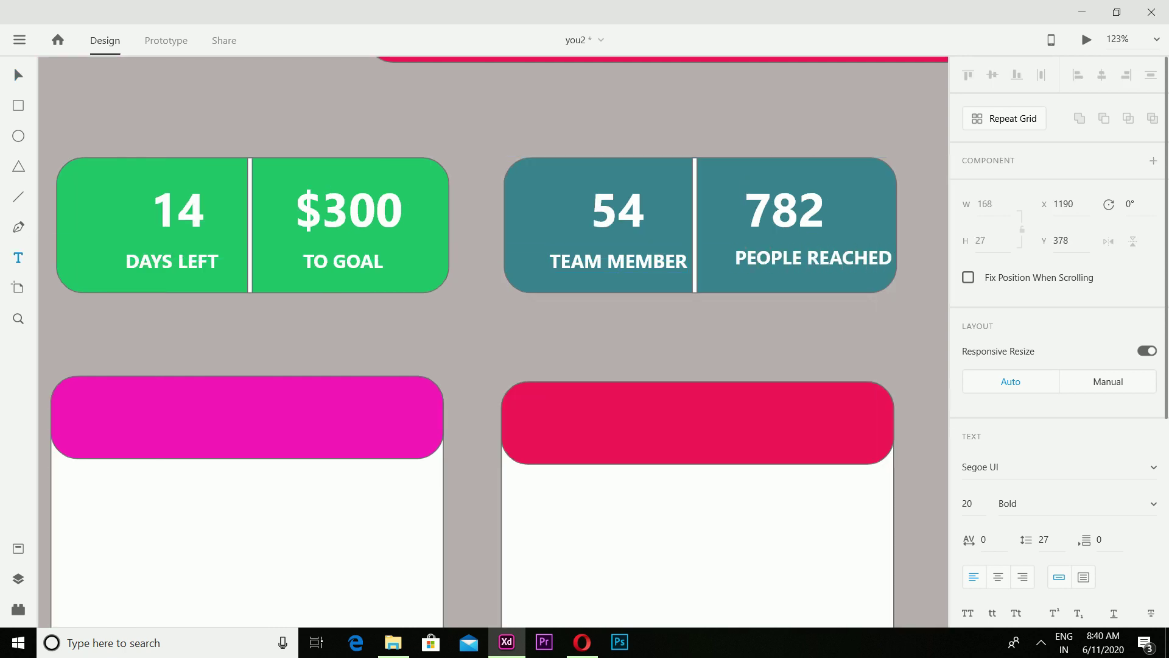
key("Escape")
left_click_drag(812, 261, 805, 263)
Add the label DONATIONS beneath 156 and AVERAGE DONATION beneath $143 on the indigo card.
scroll(805, 263, "right", 7)
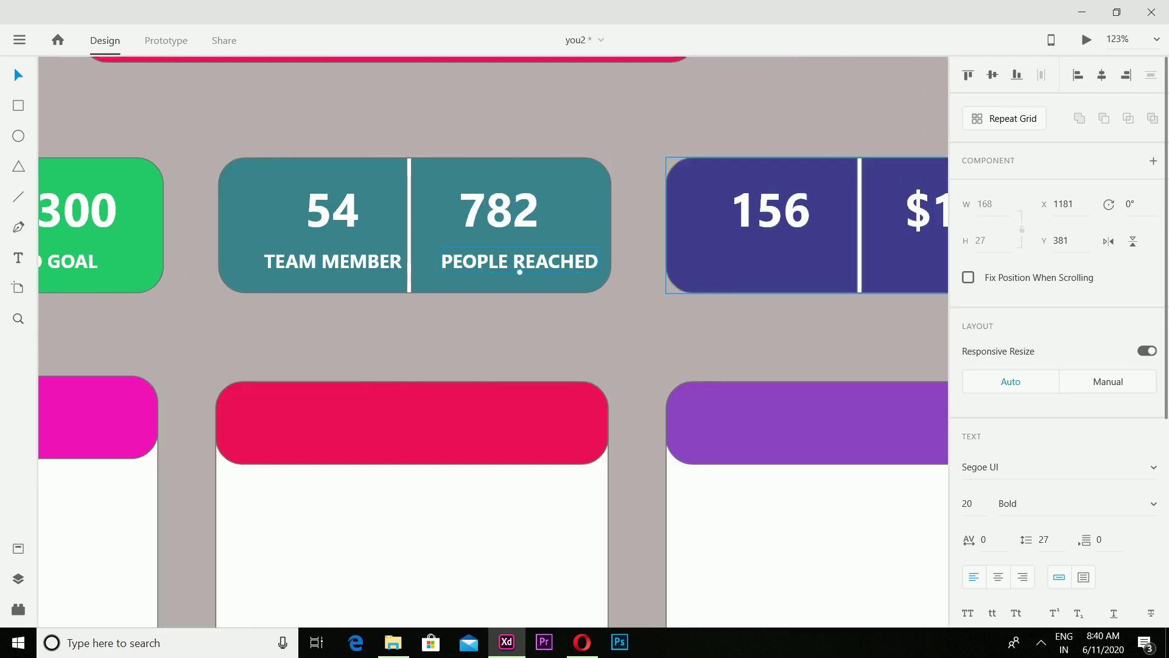
scroll(494, 341, "right", 3)
key("t")
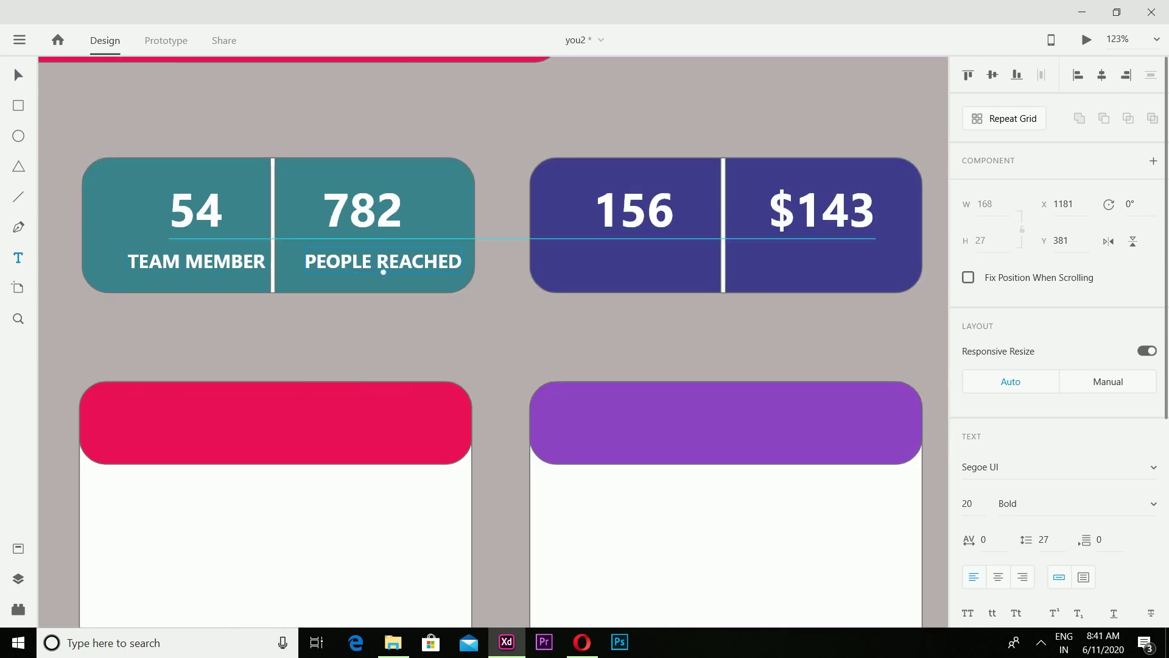
left_click(562, 252)
type("DONATION")
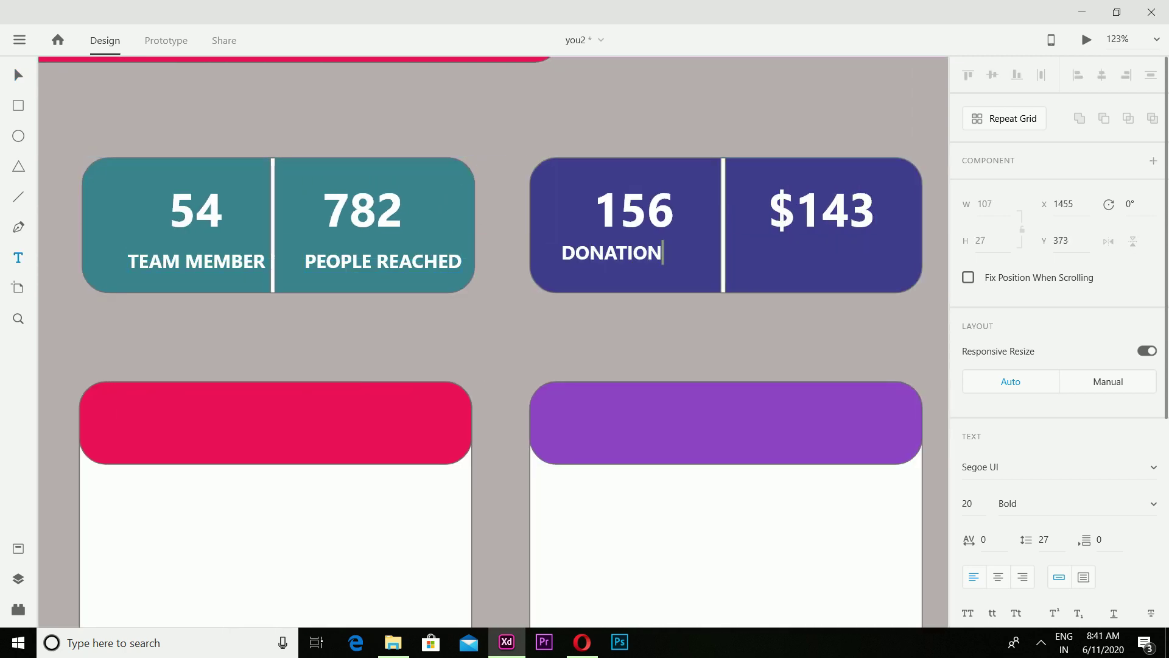
type("S")
key("Escape")
left_click(770, 256)
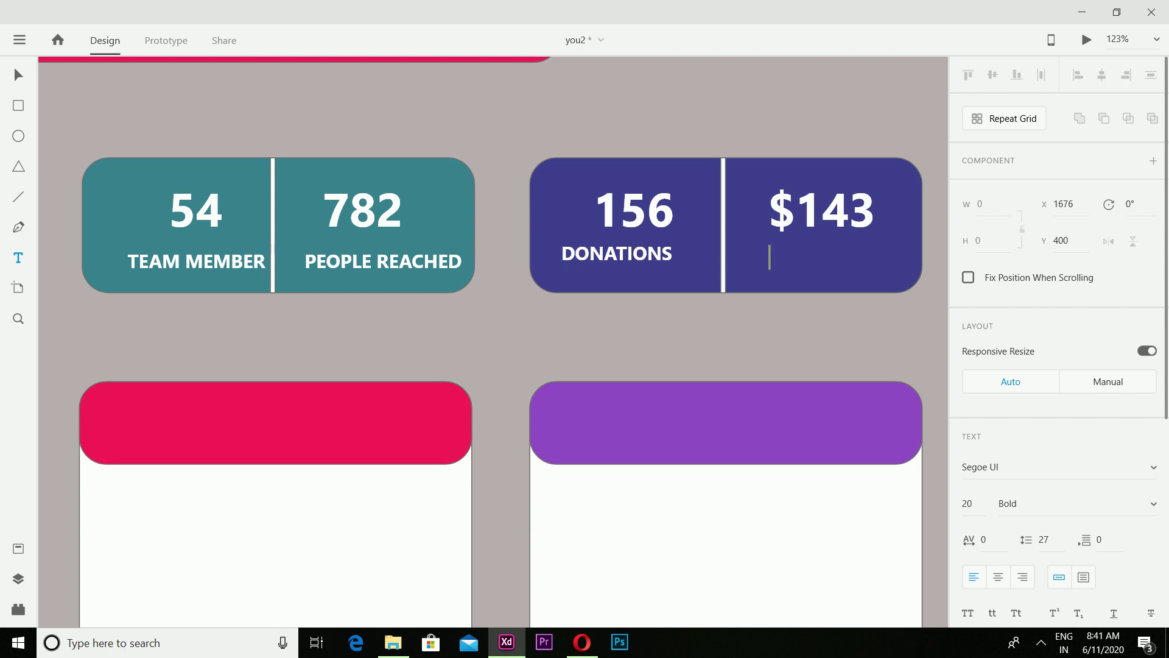
type("AVERAGE")
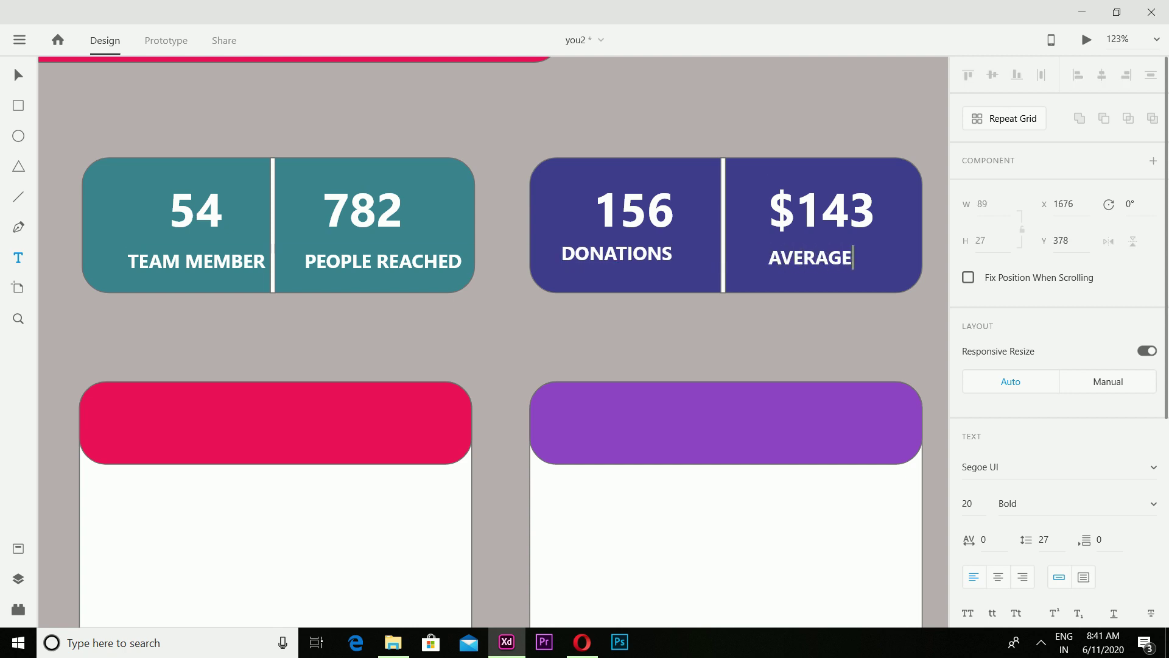
type(" DONATIO")
Fit AVERAGE DONATION inside its half of the indigo card and place DONATIONS level with it at X 1484, Y 381.
left_click(18, 75)
mouse_move(616, 253)
left_mouse_down()
mouse_move(610, 261)
mouse_move(623, 262)
left_mouse_up()
left_click_drag(822, 258, 784, 261)
left_click_drag(622, 261, 642, 262)
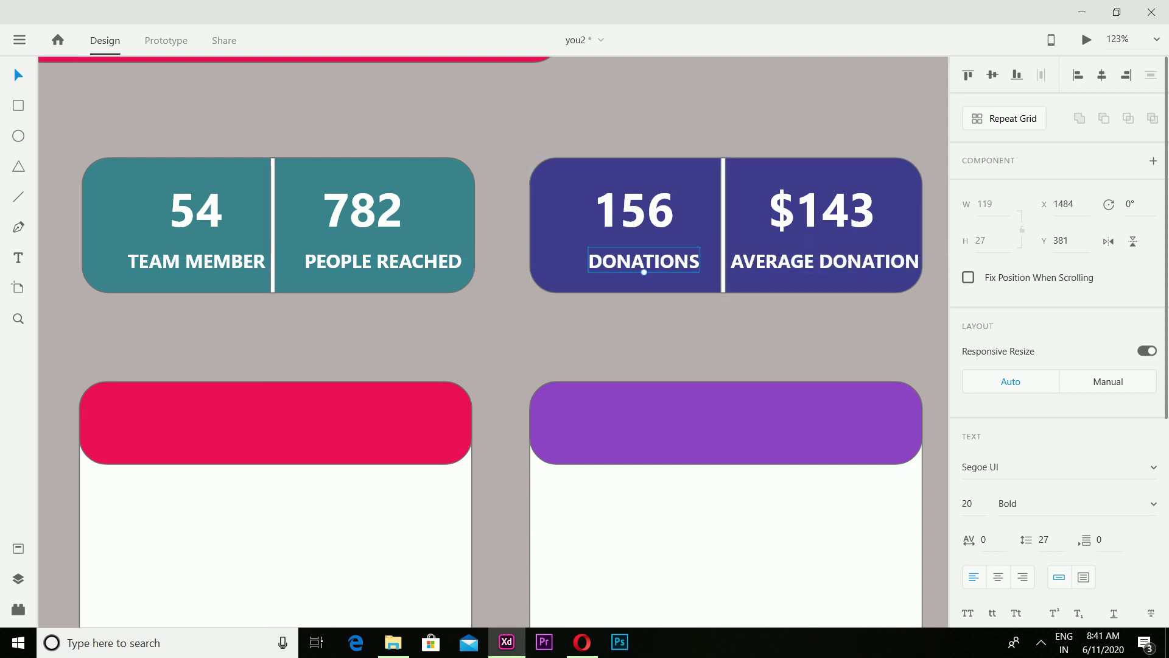
Add the white heading DONATIONS to the magenta header strip at font size 30 and adjust its placement.
scroll(643, 261, "down", 5)
scroll(643, 262, "up", 2)
scroll(642, 261, "down", 2)
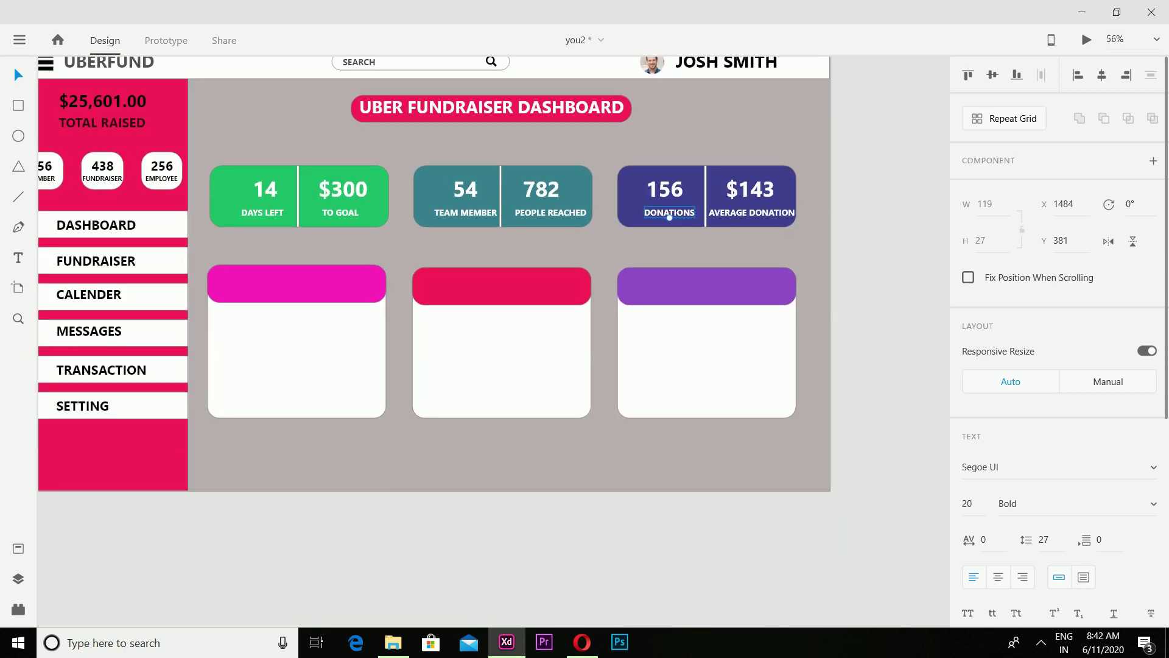
left_click(18, 257)
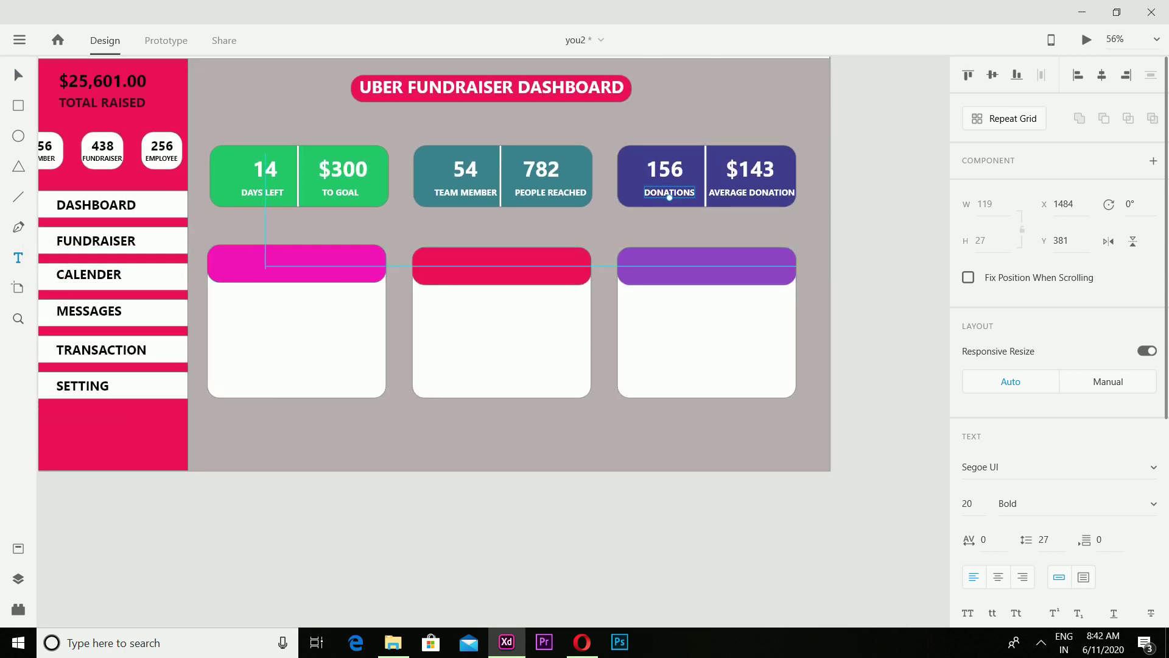
left_click(253, 262)
type("DONATIONS")
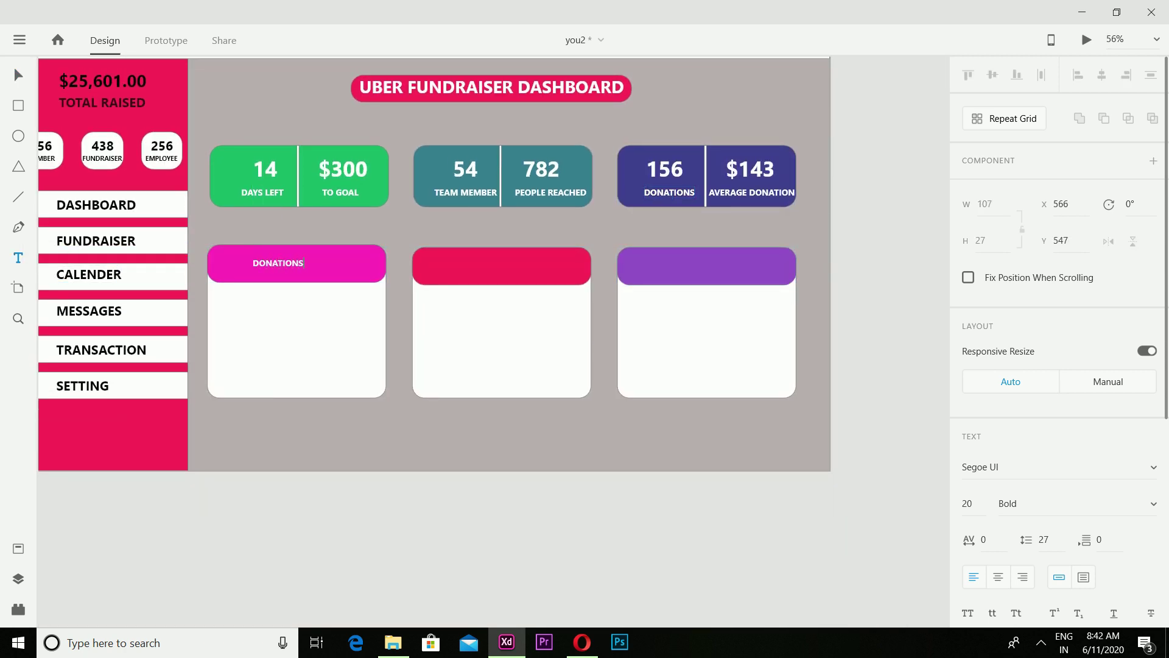
key("Escape")
left_click(968, 503)
type("30")
left_click(890, 487)
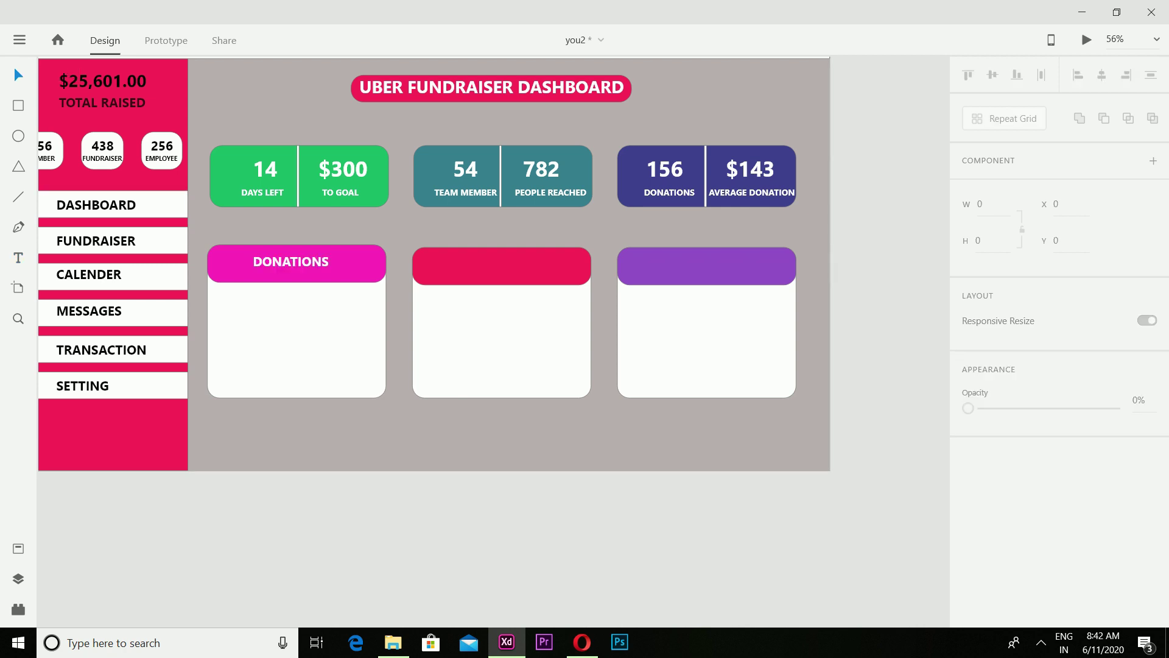
left_click(291, 261)
left_click_drag(290, 262, 289, 265)
Add the heading E-MAILS to the red header strip and TEXT-SMS to the purple header strip.
left_click(459, 262)
type("E-M")
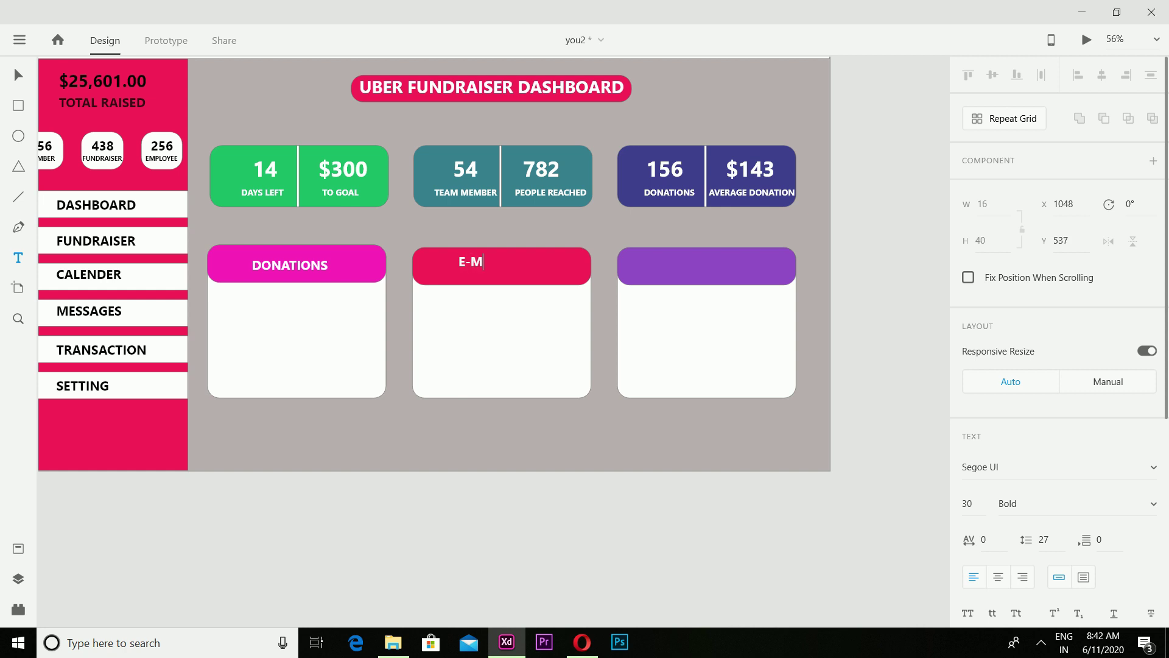
type("AILS")
left_click(639, 265)
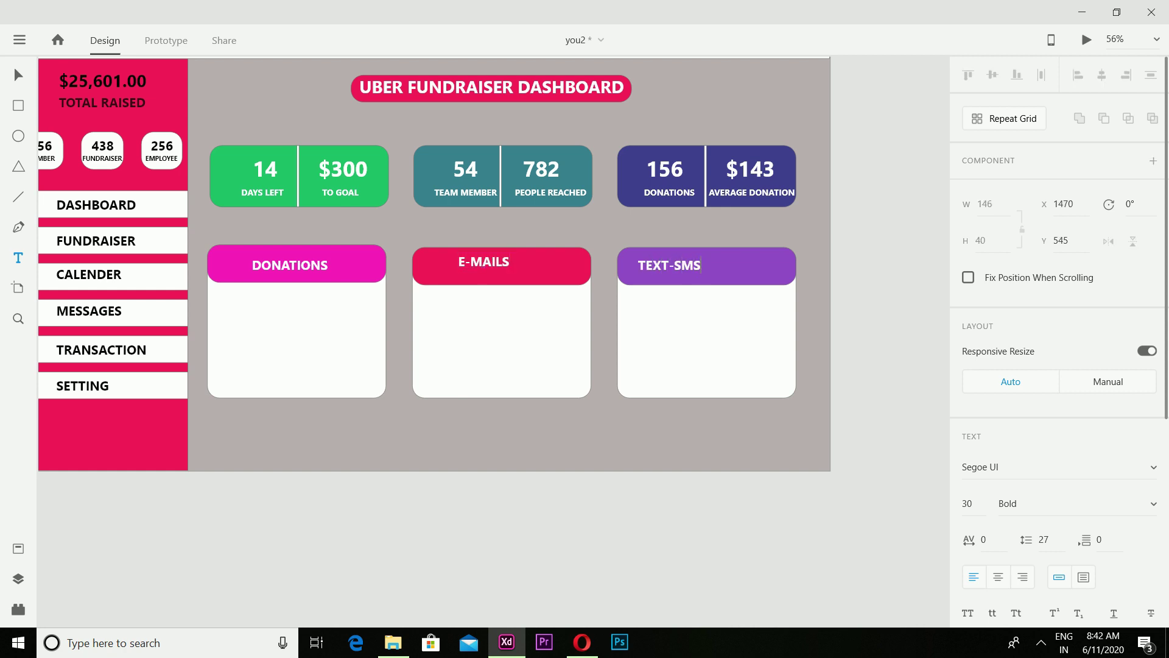
key("Escape")
Center DONATIONS, E-MAILS and TEXT-SMS in their header strips on one line, with TEXT-SMS at X 1563, Y 543.
left_click_drag(484, 262, 498, 269)
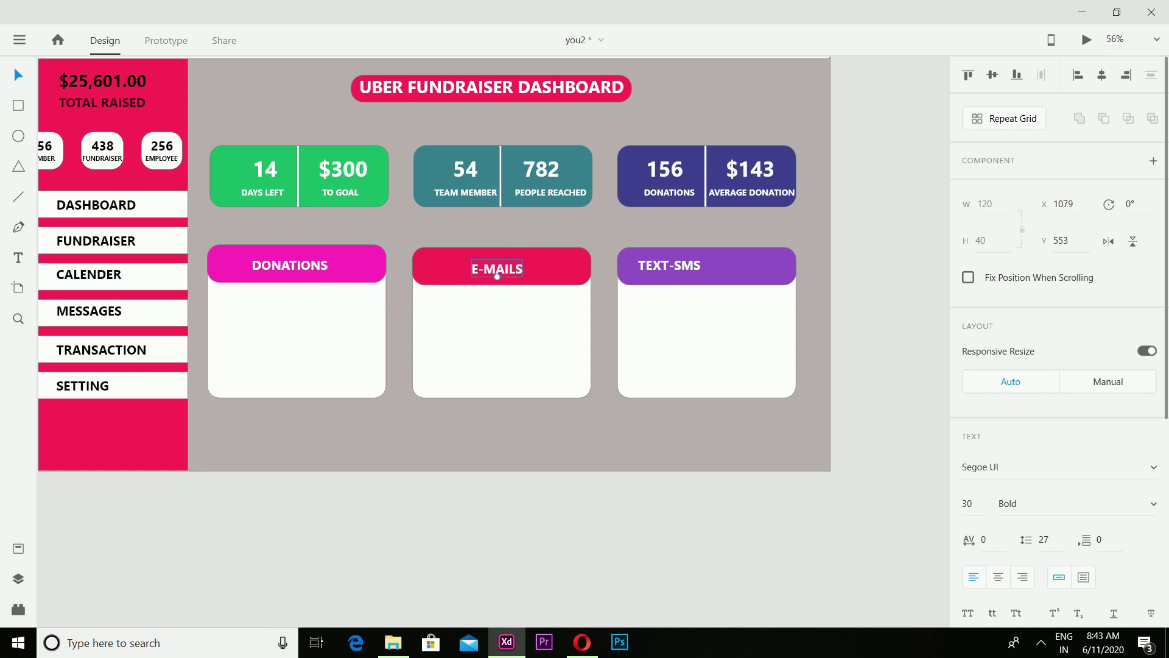
left_click_drag(669, 265, 706, 267)
left_click_drag(497, 268, 503, 265)
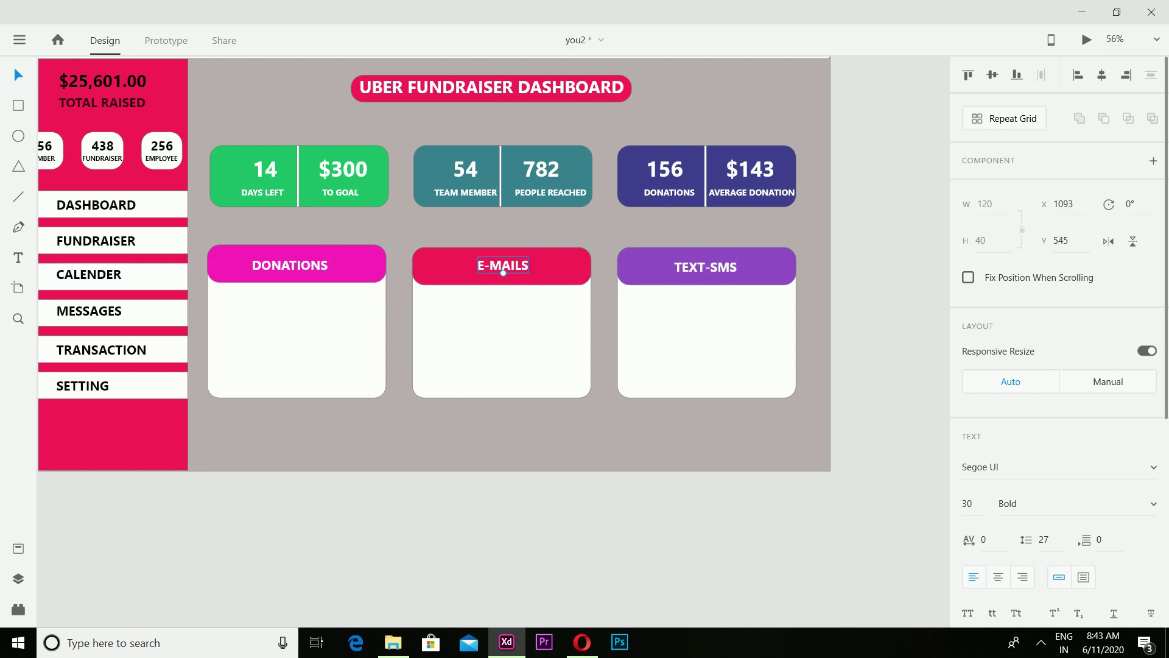
left_click_drag(290, 265, 297, 265)
left_click_drag(503, 266, 500, 264)
left_click_drag(706, 267, 709, 264)
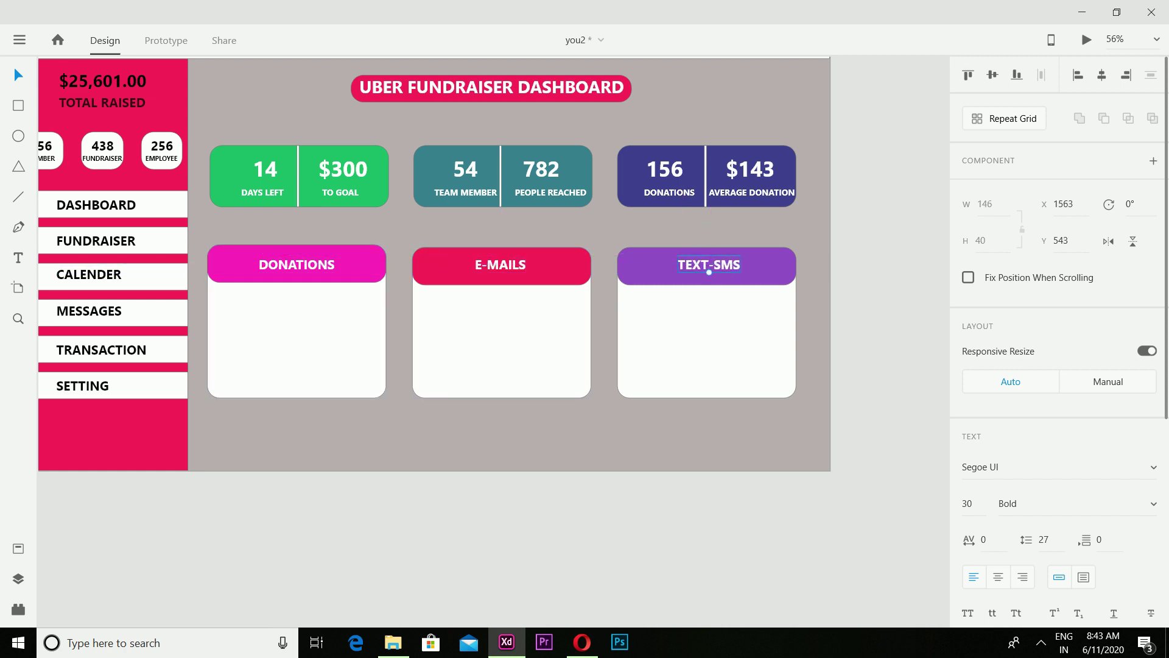
Switch to File Explorer and copy the image Screenshot (21).png from the ADOBE XD folder.
left_click(394, 642)
left_click(510, 183)
right_click(521, 183)
left_click(561, 536)
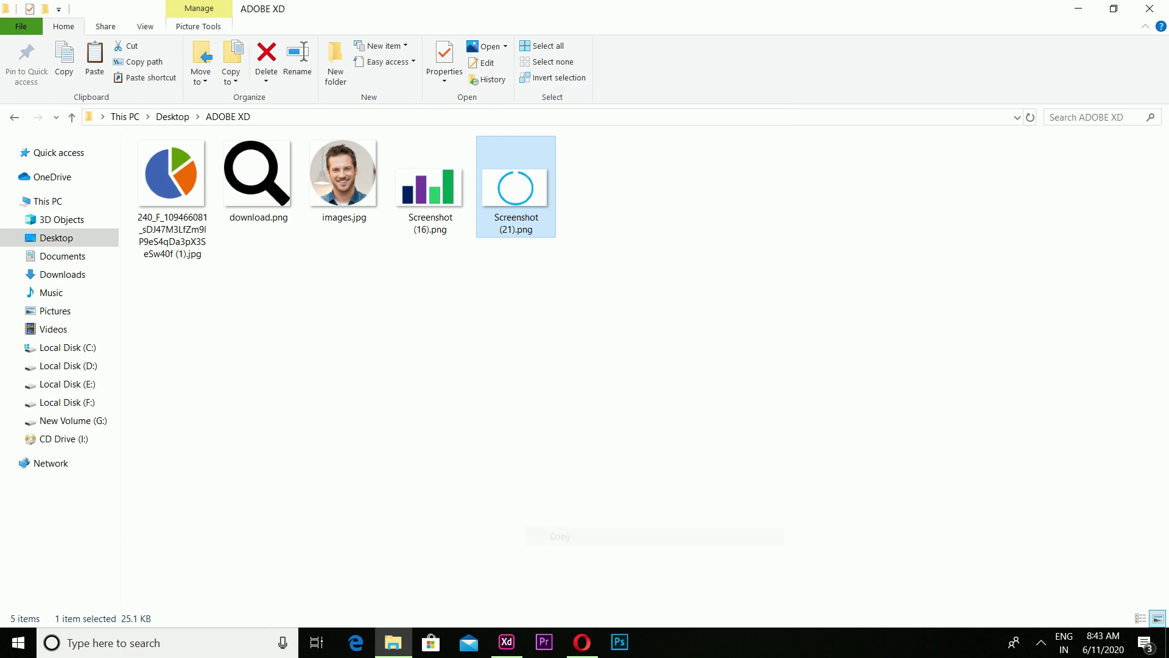
Switch to Adobe XD, paste the copied ring image over the lower cards and scale it to about 356 by 199.
left_click(506, 642)
left_click(300, 261)
scroll(189, 314, "up", 3)
right_click(267, 268)
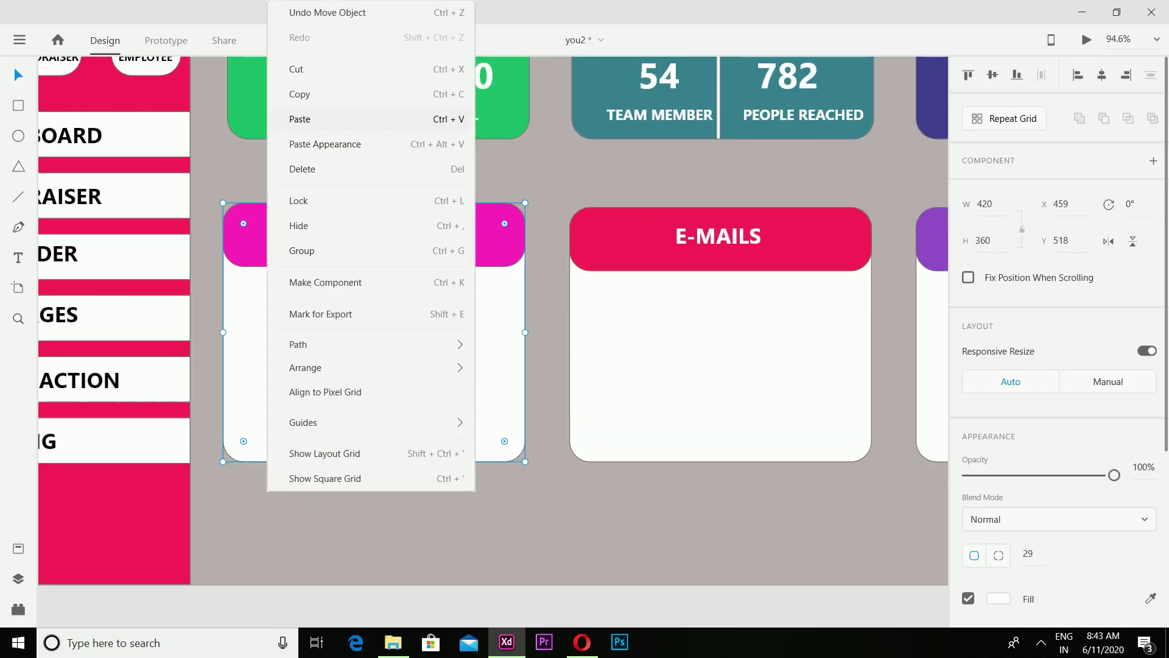
left_click(304, 119)
left_click_drag(261, 190, 396, 295)
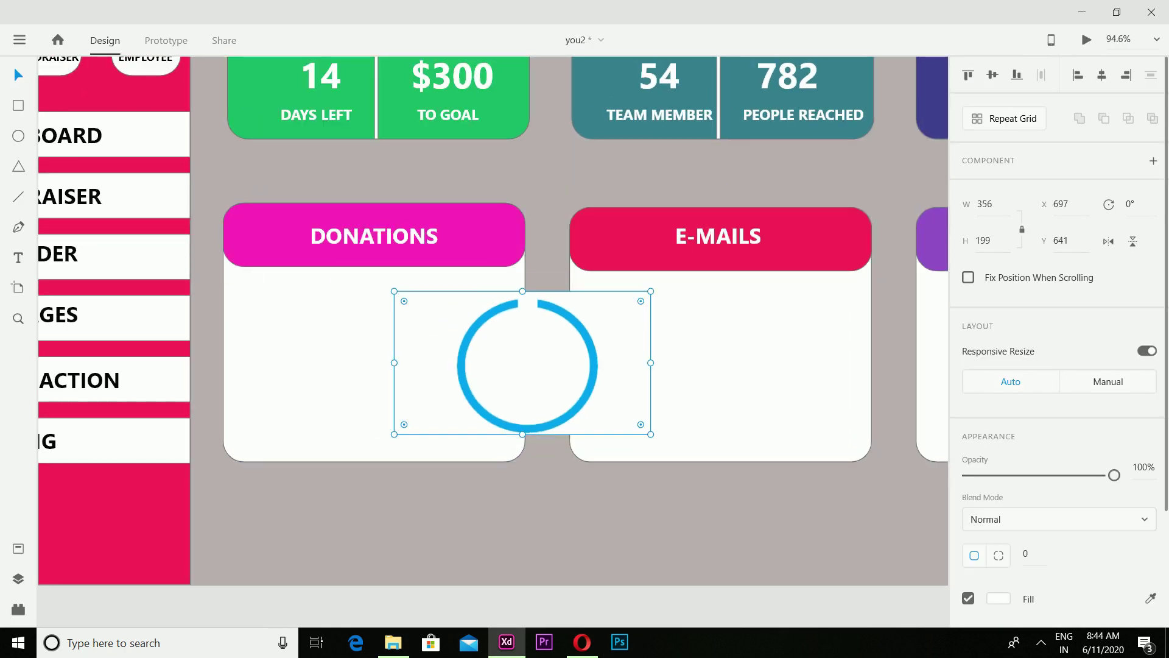
Move the ring image into the DONATIONS card and shrink it to fit the card's left part.
left_click_drag(475, 365, 324, 363)
left_click_drag(493, 431, 457, 423)
left_click_drag(227, 295, 240, 298)
left_click_drag(347, 365, 331, 361)
left_click(482, 366)
scroll(414, 343, "up", 2, "ctrl")
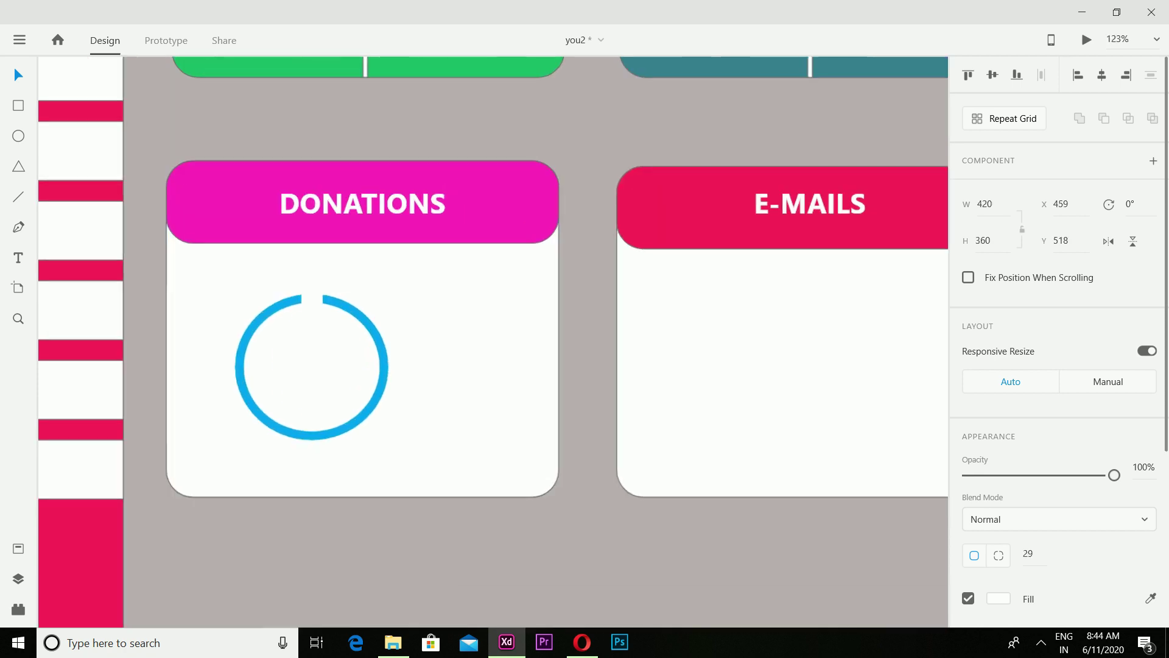
key("t")
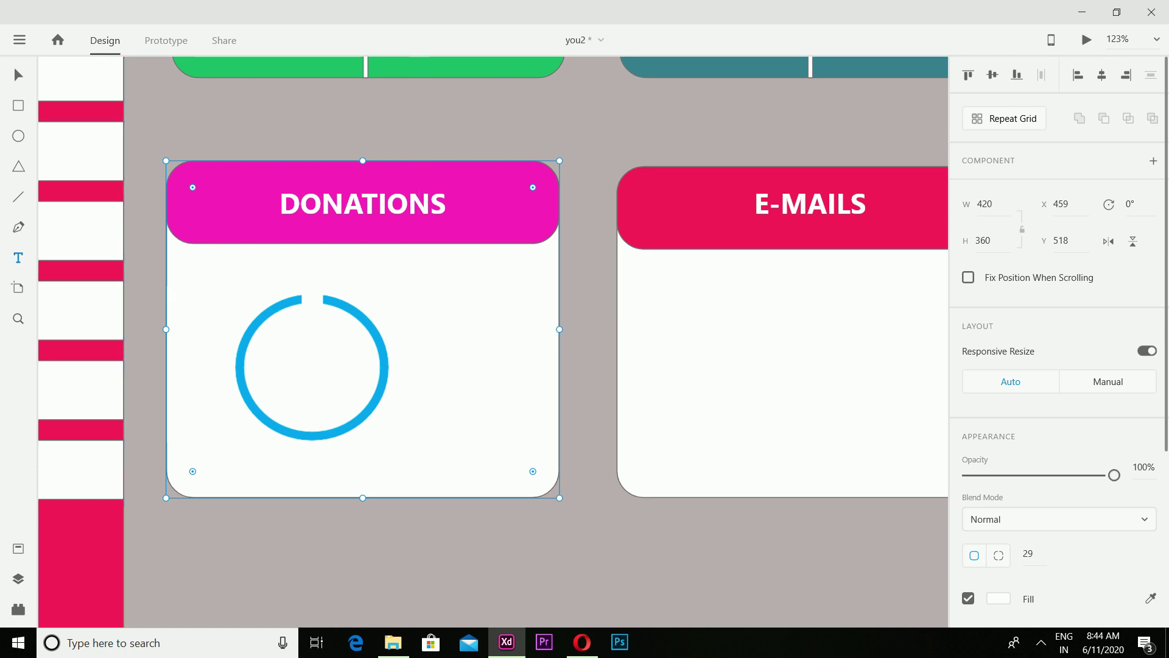
left_click(414, 291)
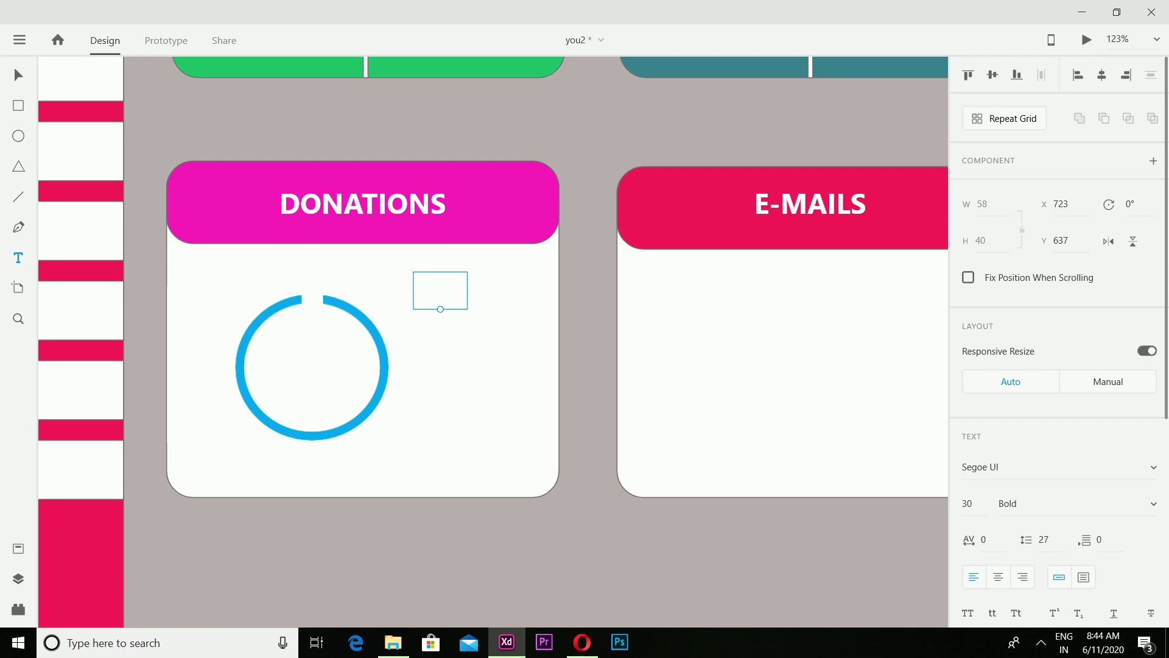
left_click(487, 417)
left_click(447, 298)
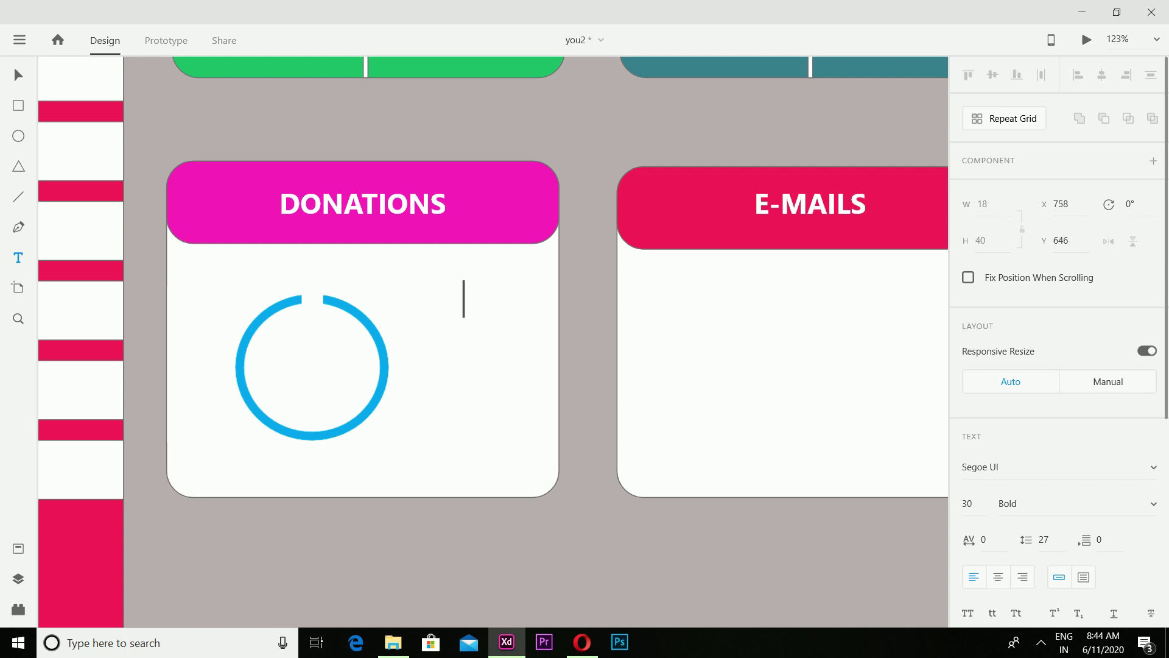
left_click(517, 274)
left_click(1041, 643)
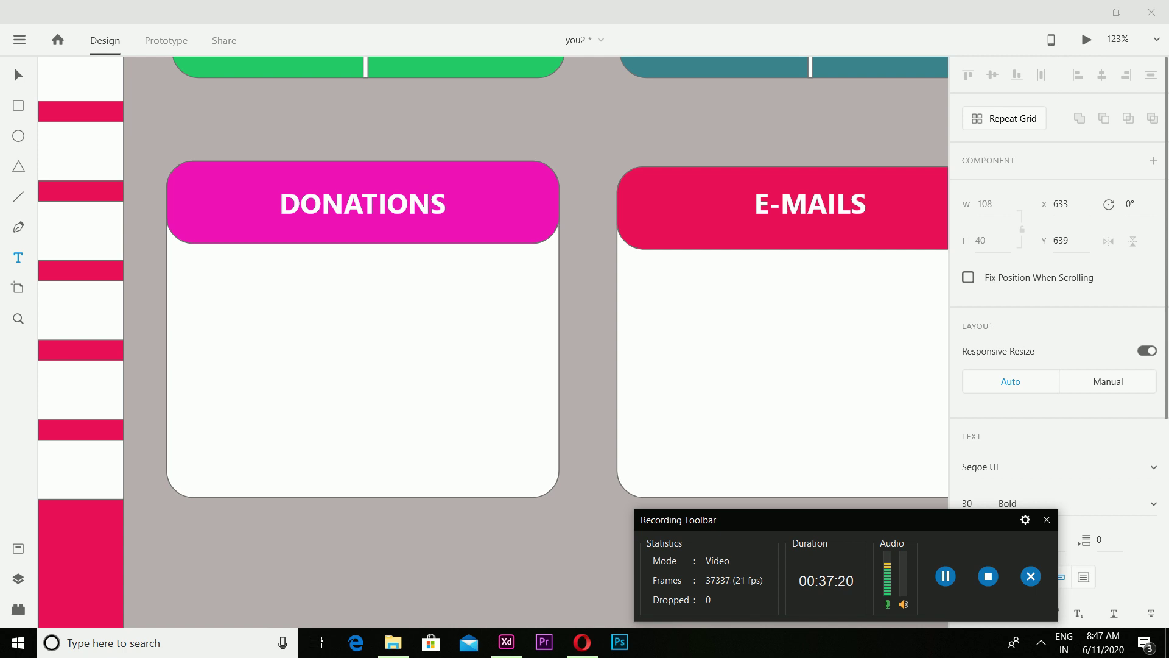
left_click(332, 292)
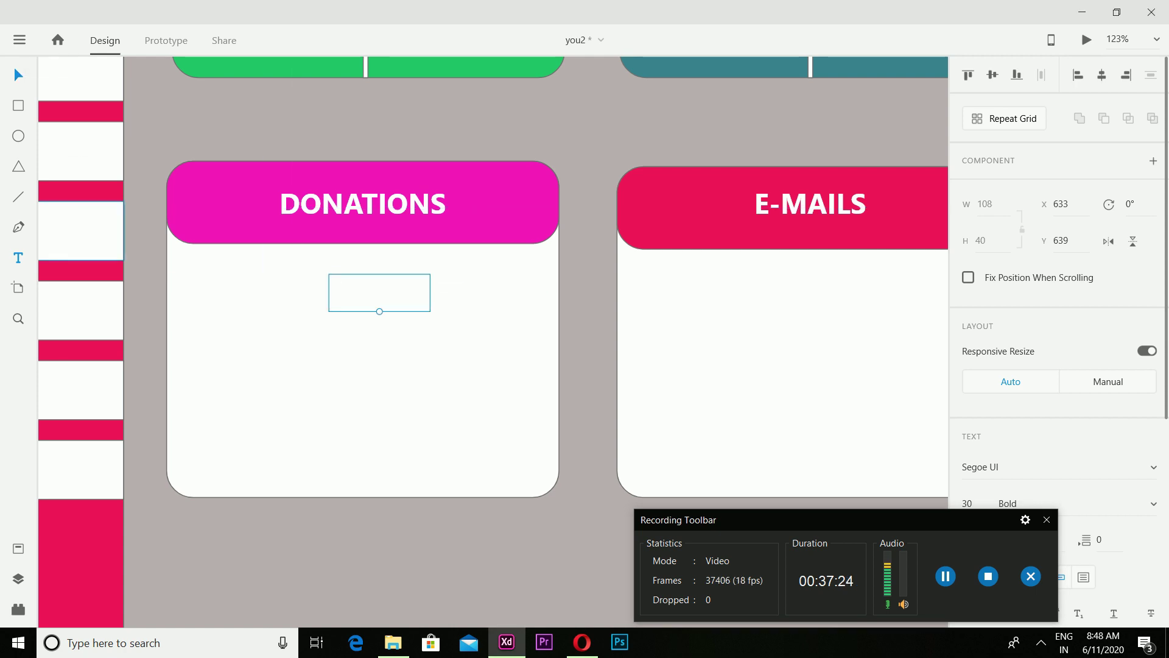
right_click(358, 292)
left_click(265, 317)
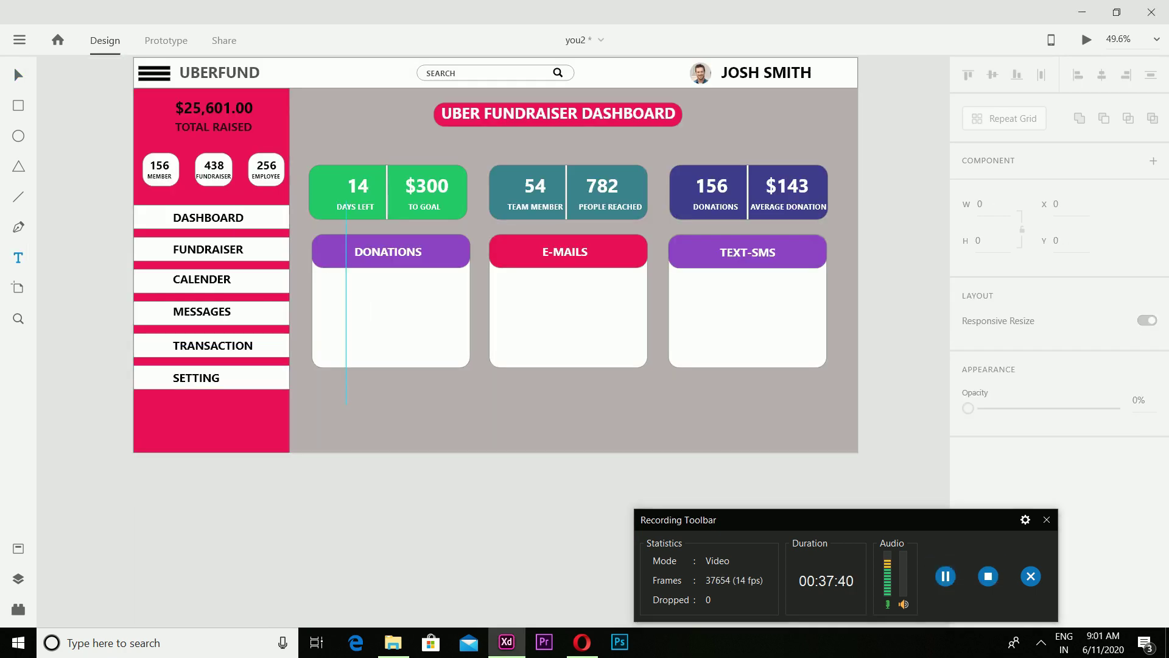
Add the text TOP below the DONATIONS card and set its fill to black #070707.
left_click(347, 400)
type("TOP")
key("Escape")
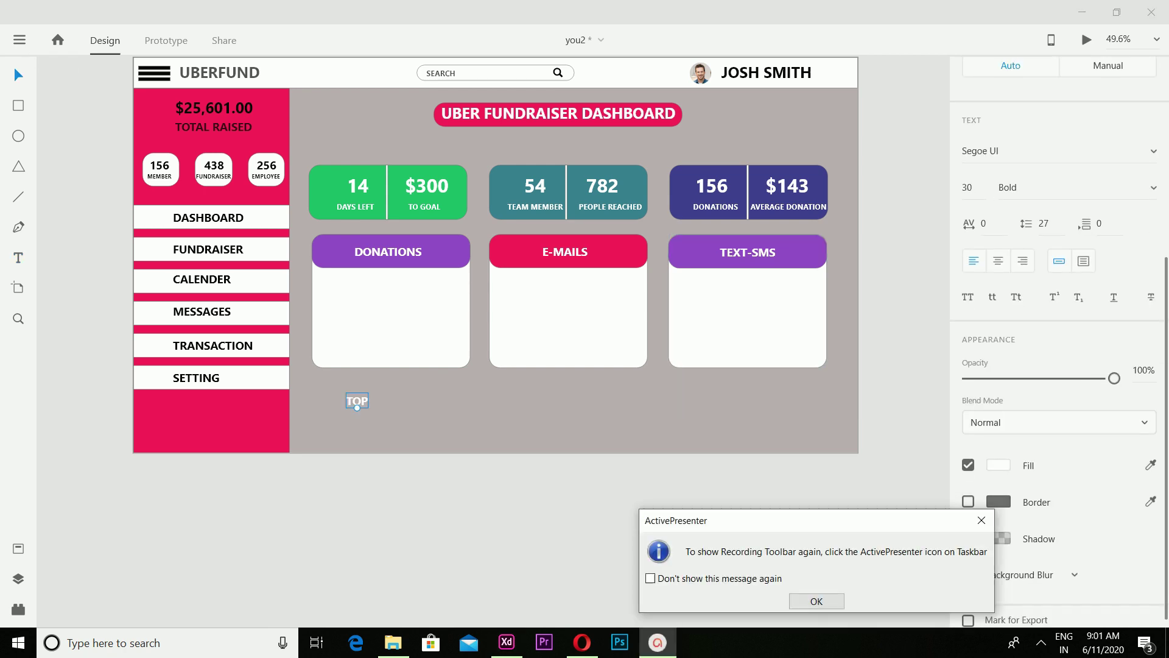
key("Return")
left_click(999, 465)
left_click(772, 464)
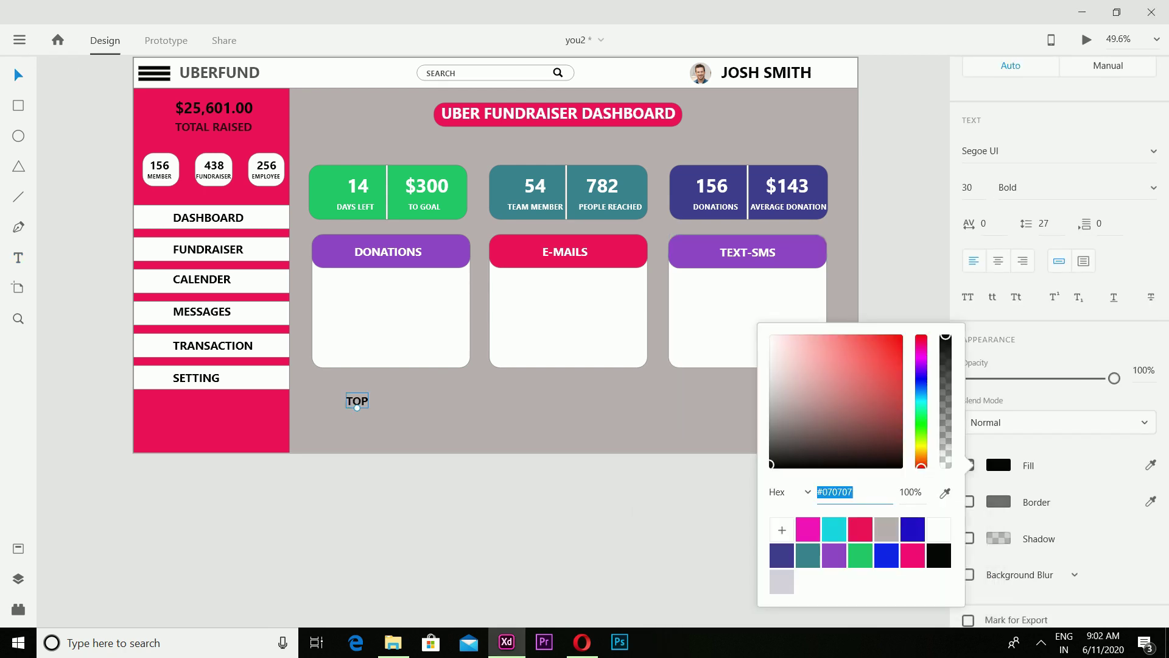
key("Return")
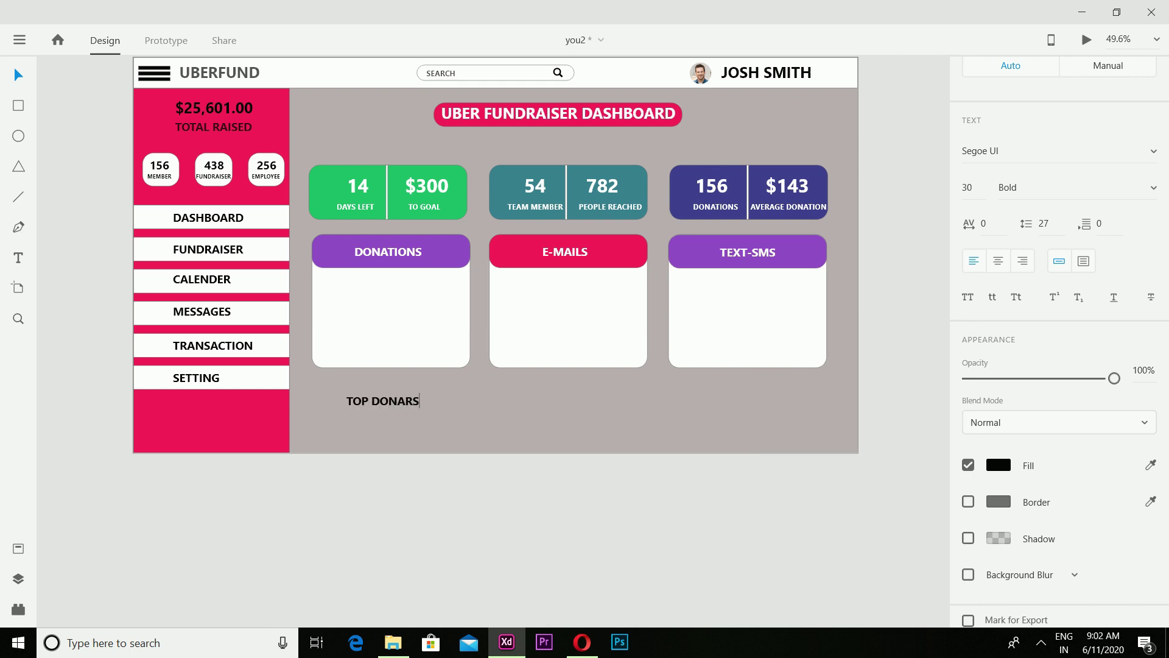
Delete the text below the DONATIONS card and add the black text TOP DONORS in its place.
key("Escape")
key("Delete")
left_click(18, 257)
left_click(337, 394)
type("TOP")
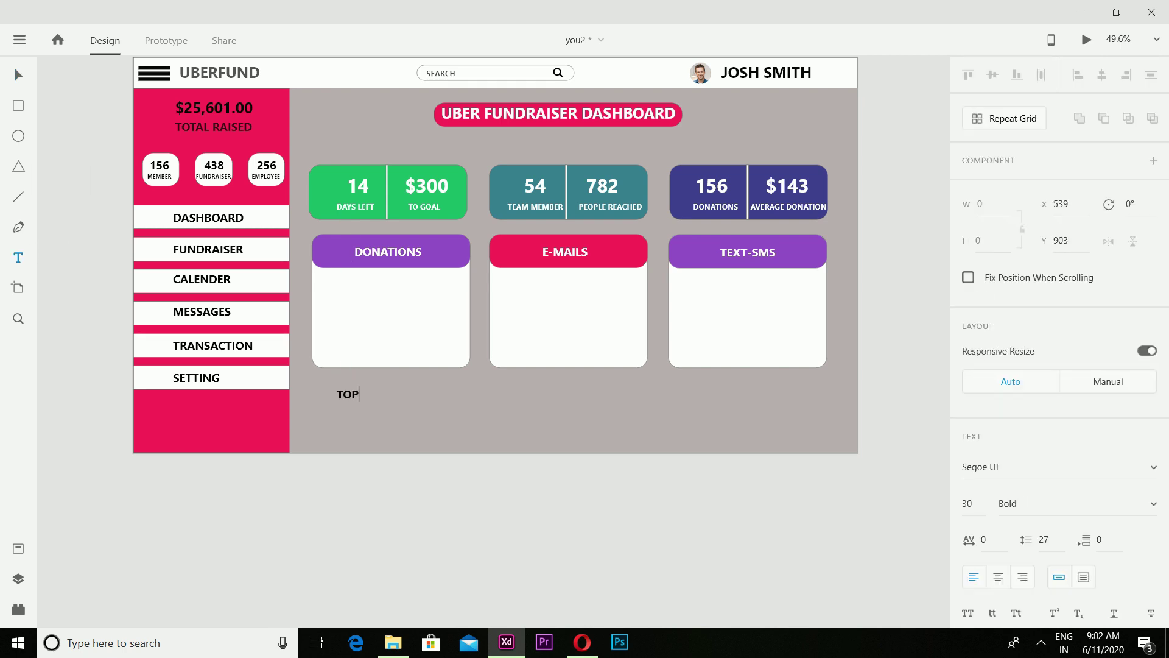
type(" DONORS")
key("Escape")
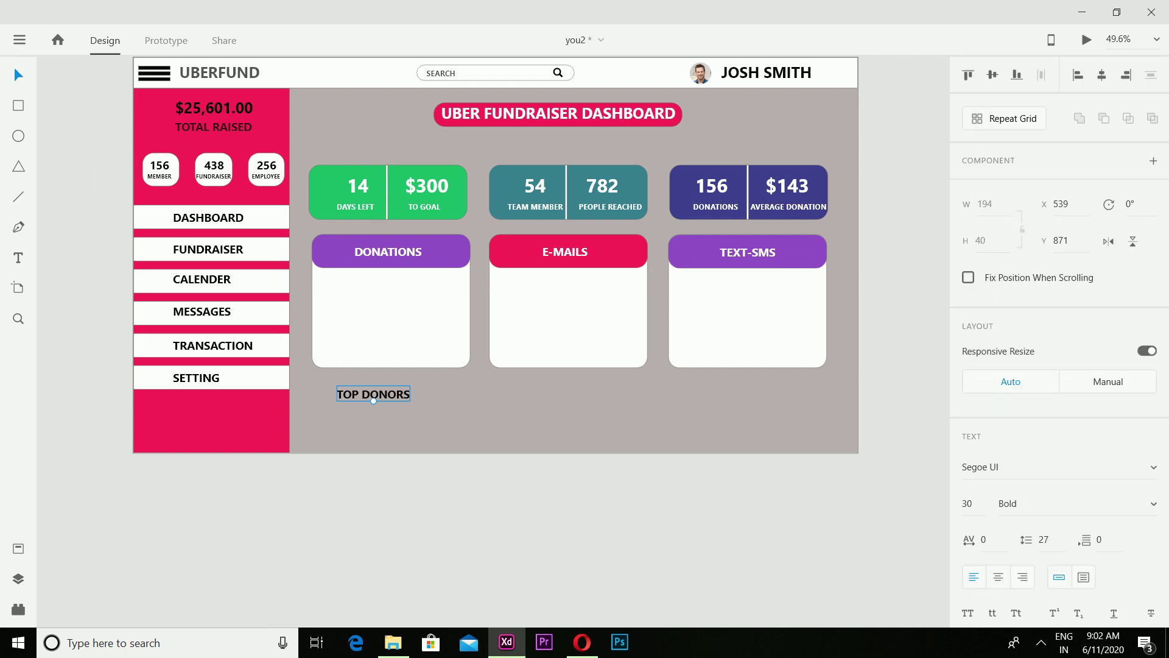
Move TOP DONORS to the upper right of the DONATIONS card's white area and set its font size to 20.
left_click_drag(373, 394, 426, 285)
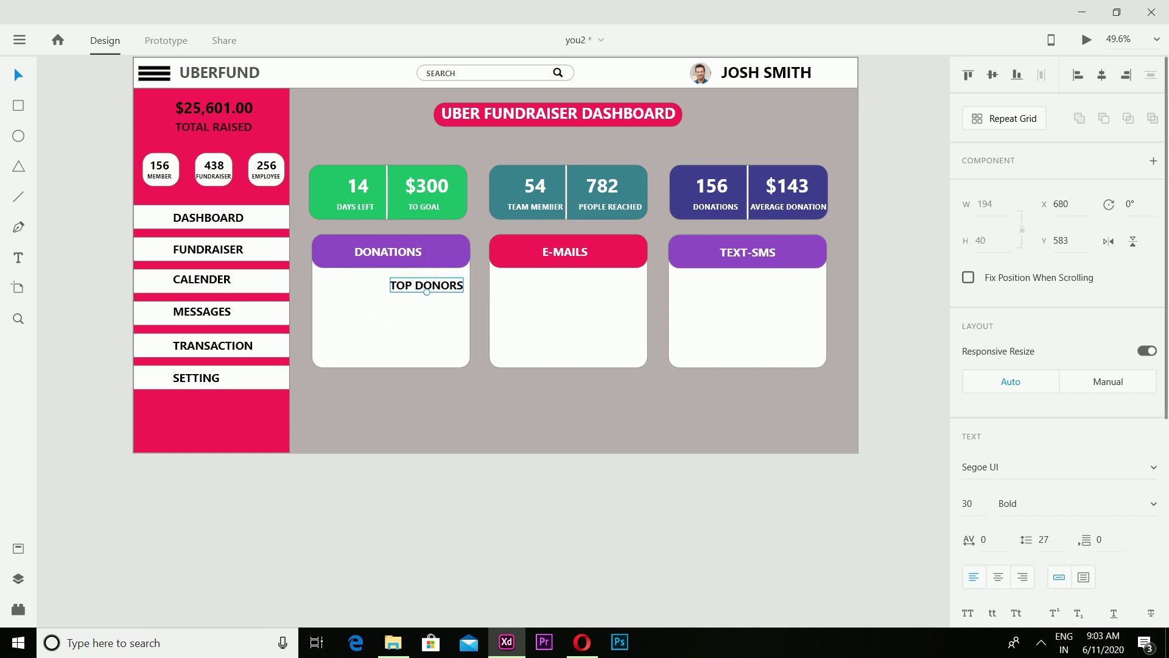
type("20")
key("Return")
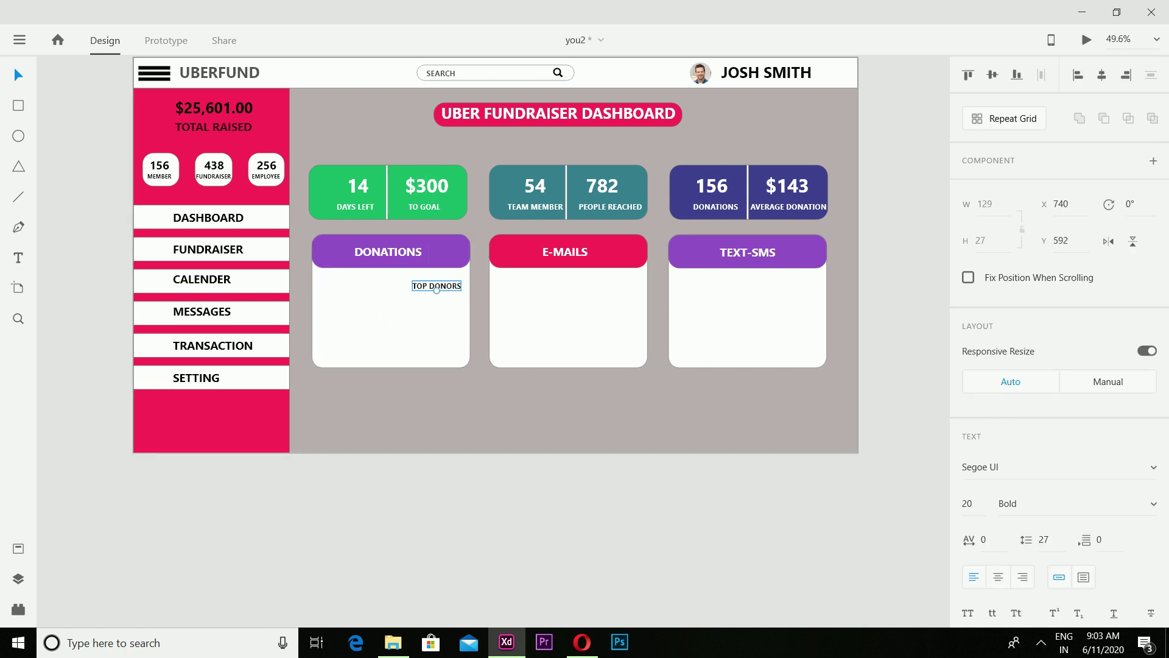
Draw a thin 129 by 6 bar under TOP DONORS, fill it with grey #B7AFAF and place it at Y 628.
key("r")
mouse_move(420, 287)
left_mouse_down()
mouse_move(442, 286)
mouse_move(430, 304)
mouse_move(461, 303)
left_mouse_up()
left_click(999, 599)
left_click(948, 512)
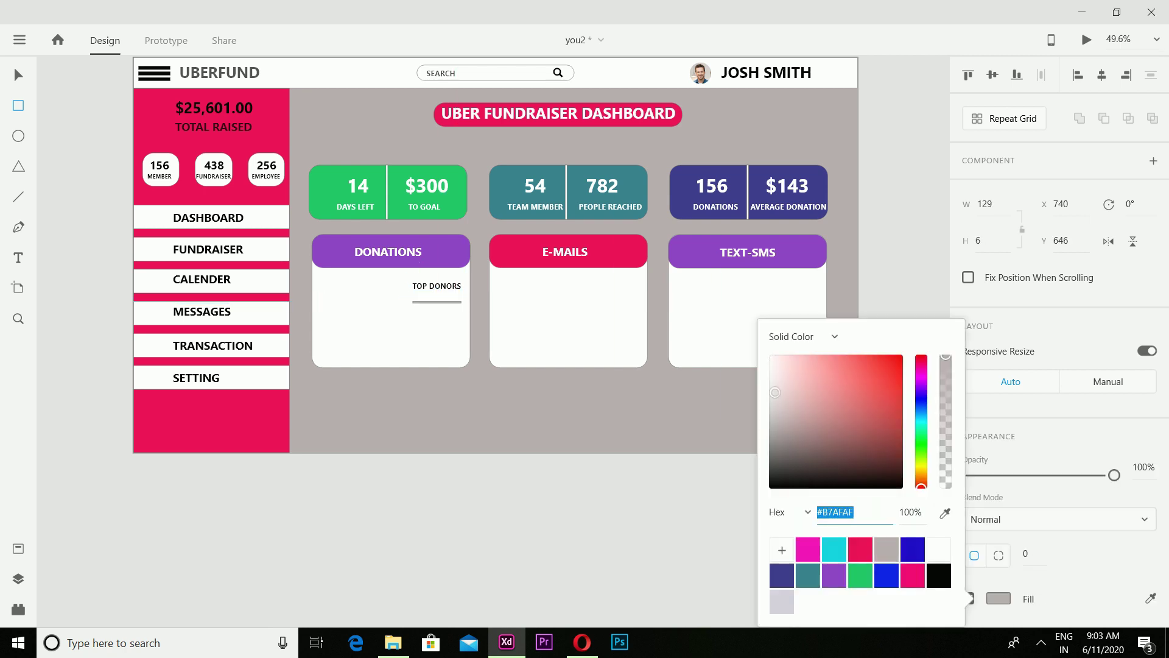
left_click(299, 135)
scroll(306, 221, "up", 5)
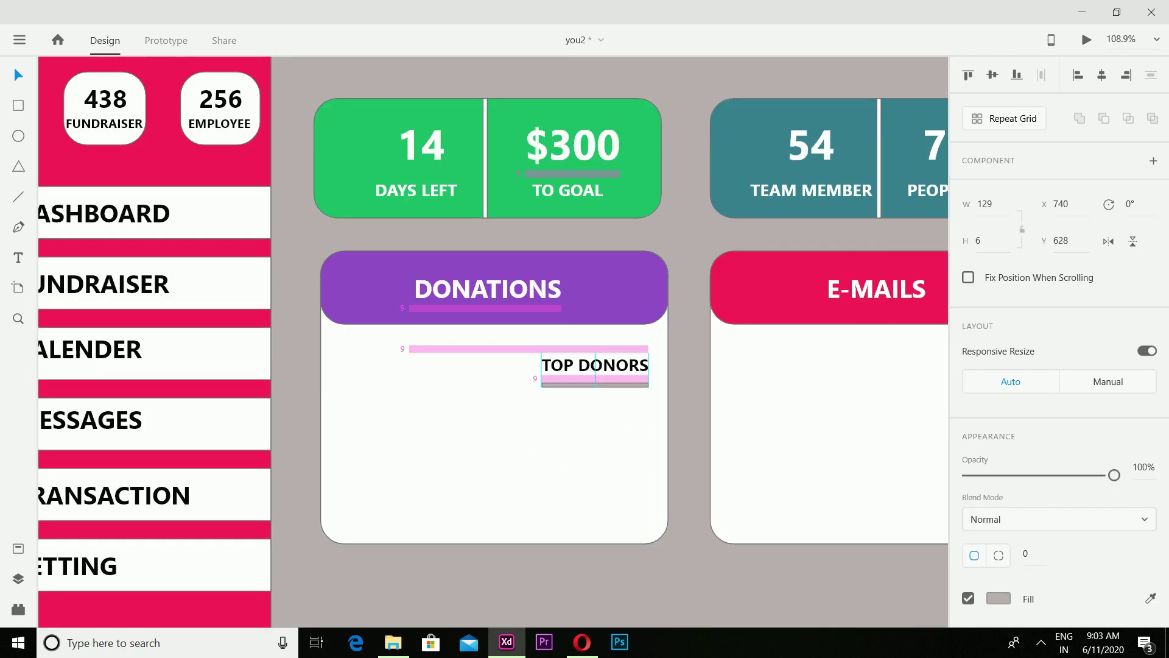
Add a five-line text list of donor names with the amounts $500, $300, $450, $295 and $280 below the DONATIONS card.
left_click(361, 330)
scroll(361, 329, "down", 2)
scroll(494, 330, "down", 1)
key("t")
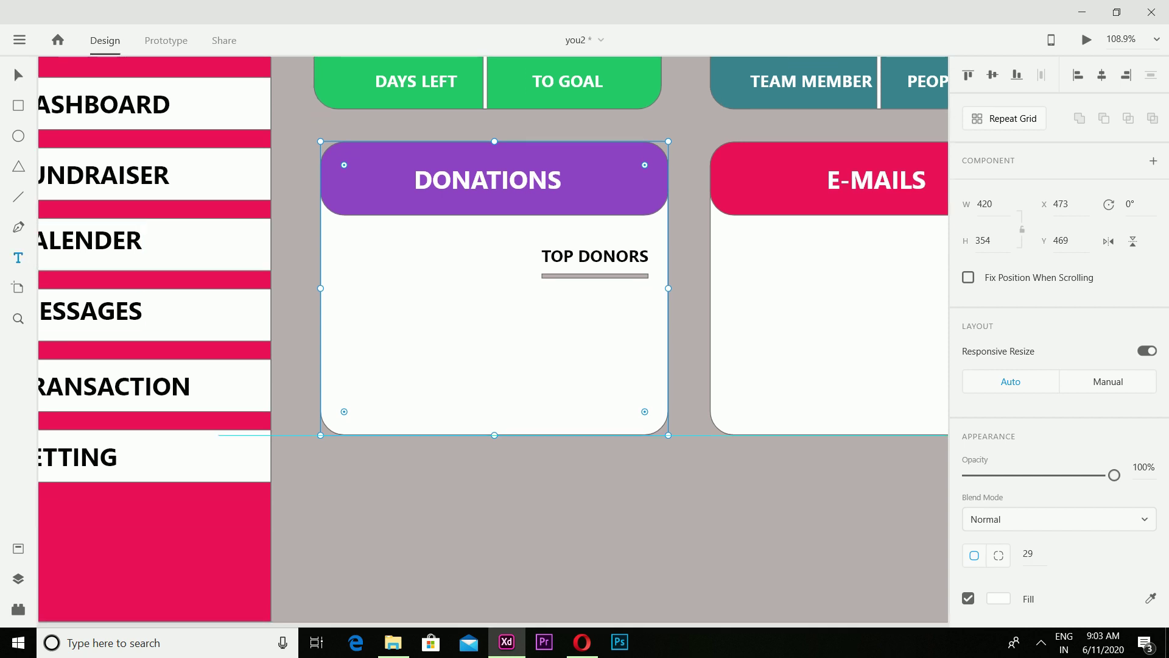
left_click(562, 465)
type("JOSH SM")
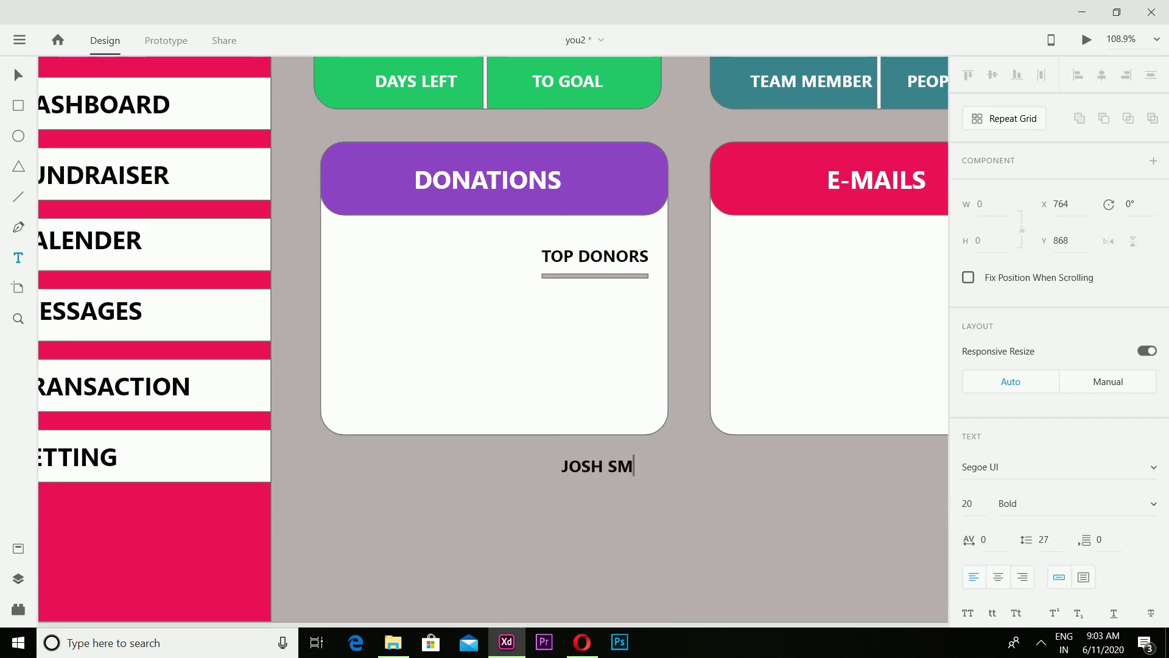
type("ITH LUCAS        $3")
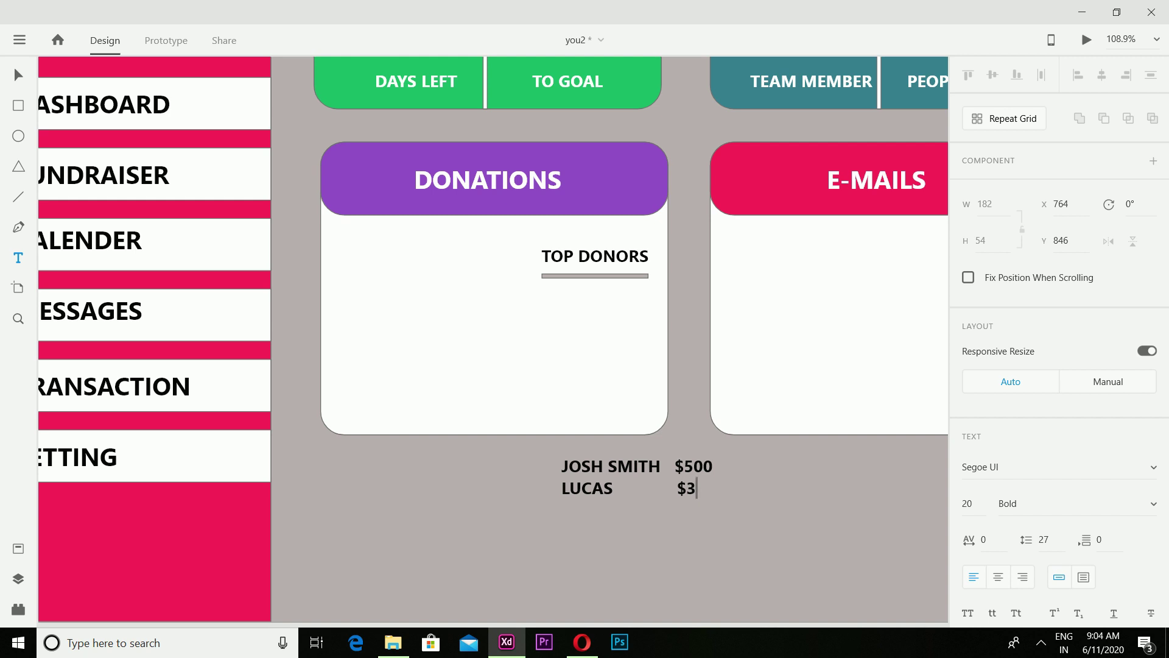
type("JAMES T")
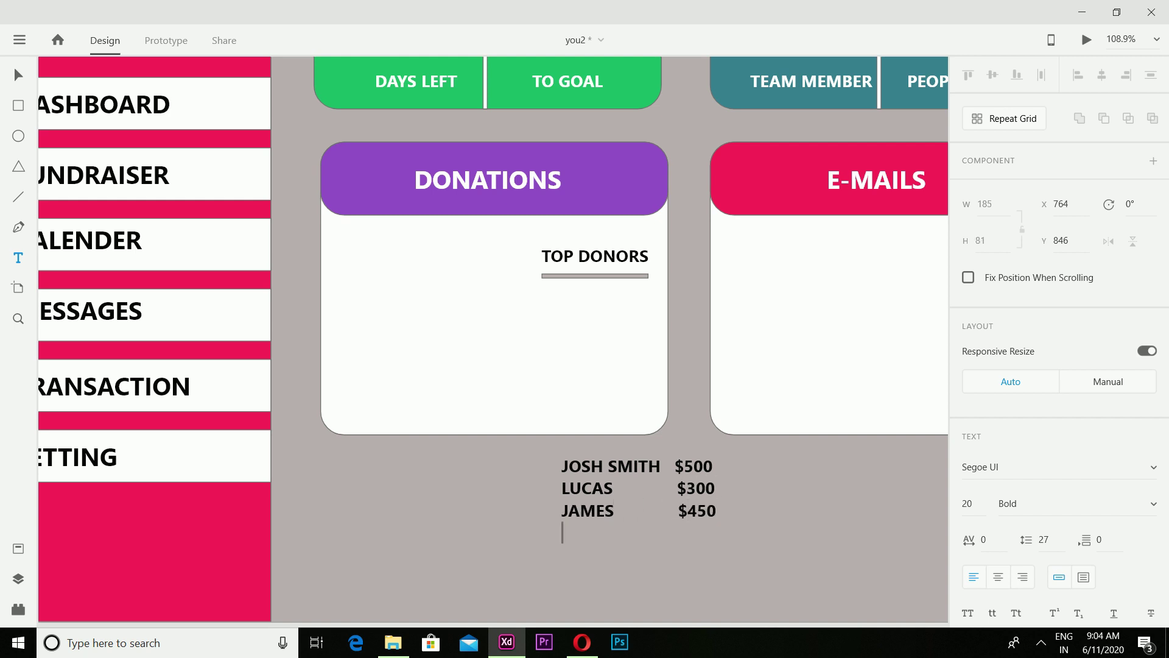
type("OMMY $295")
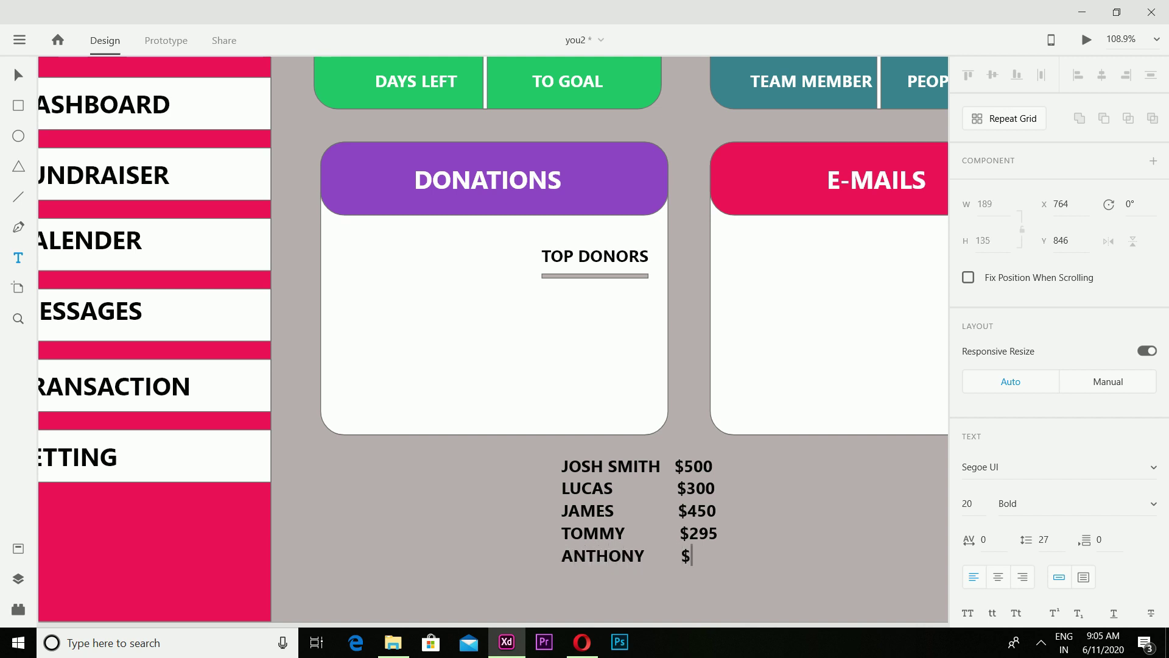
key("Escape")
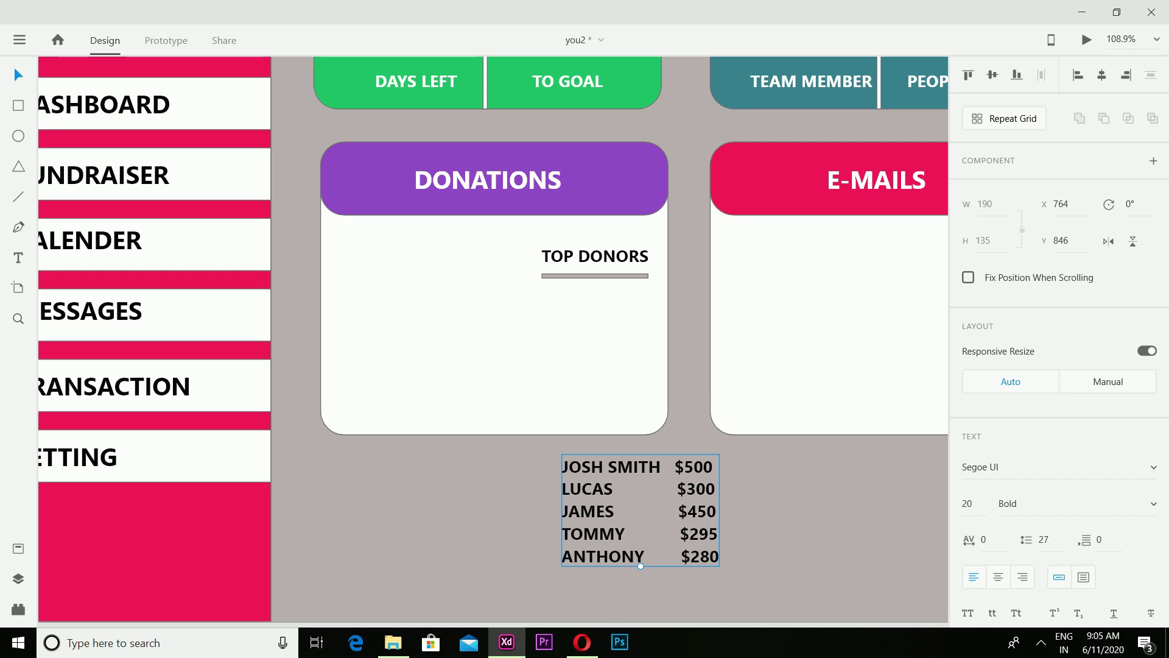
Set the donor list's font size to 15 and place the list under the grey bar in the DONATIONS card.
left_click(969, 503)
type("10")
key("Return")
left_click_drag(600, 515, 586, 346)
key("ctrl+z")
left_click(969, 503)
type("15")
key("Return")
key("Escape")
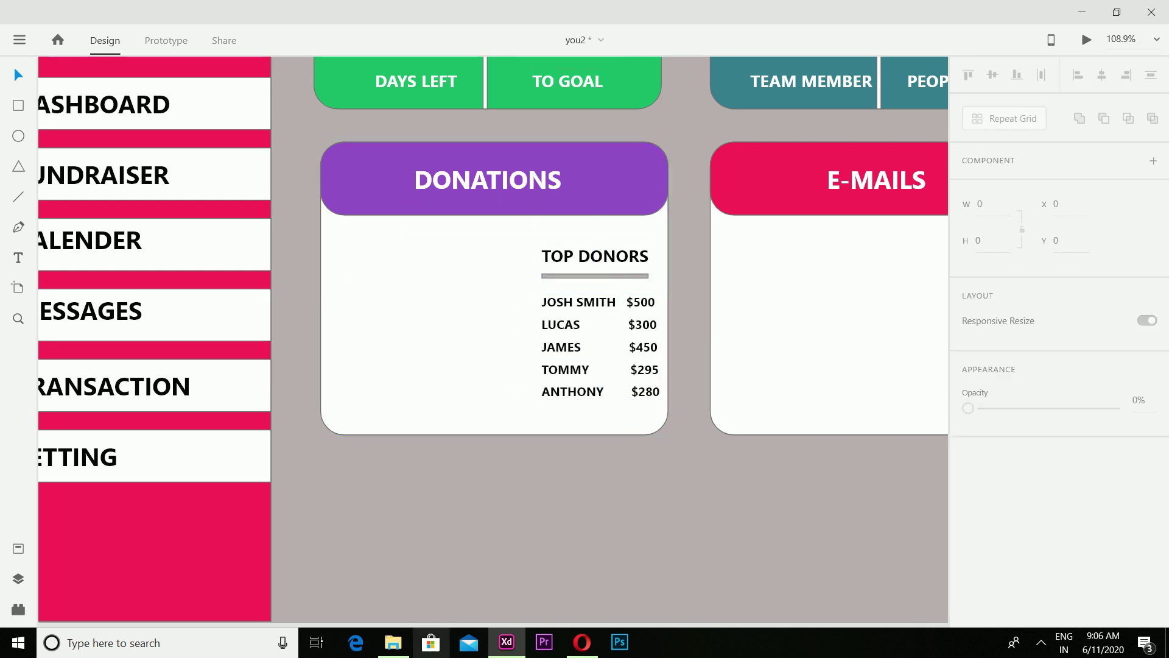
Switch to File Explorer, copy Screenshot (21).png from the ADOBE XD folder and paste it into the Adobe XD page.
left_click(393, 642)
left_click(516, 186)
right_click(516, 186)
left_click(548, 535)
mouse_move(582, 641)
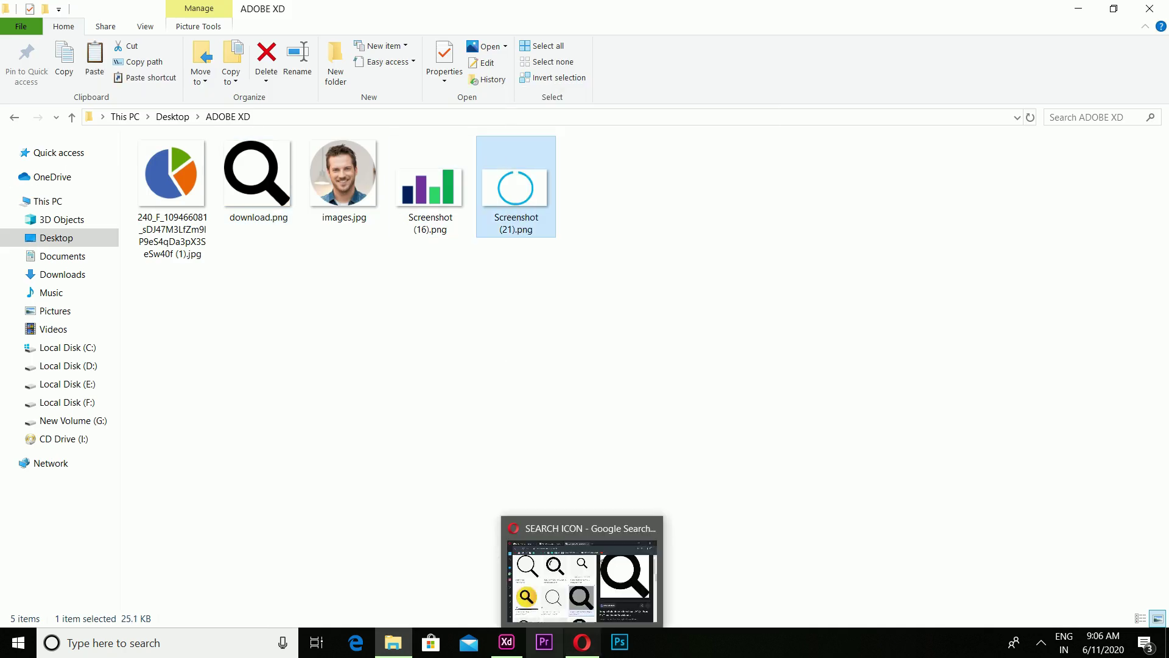
left_click(507, 641)
right_click(360, 426)
left_click(390, 120)
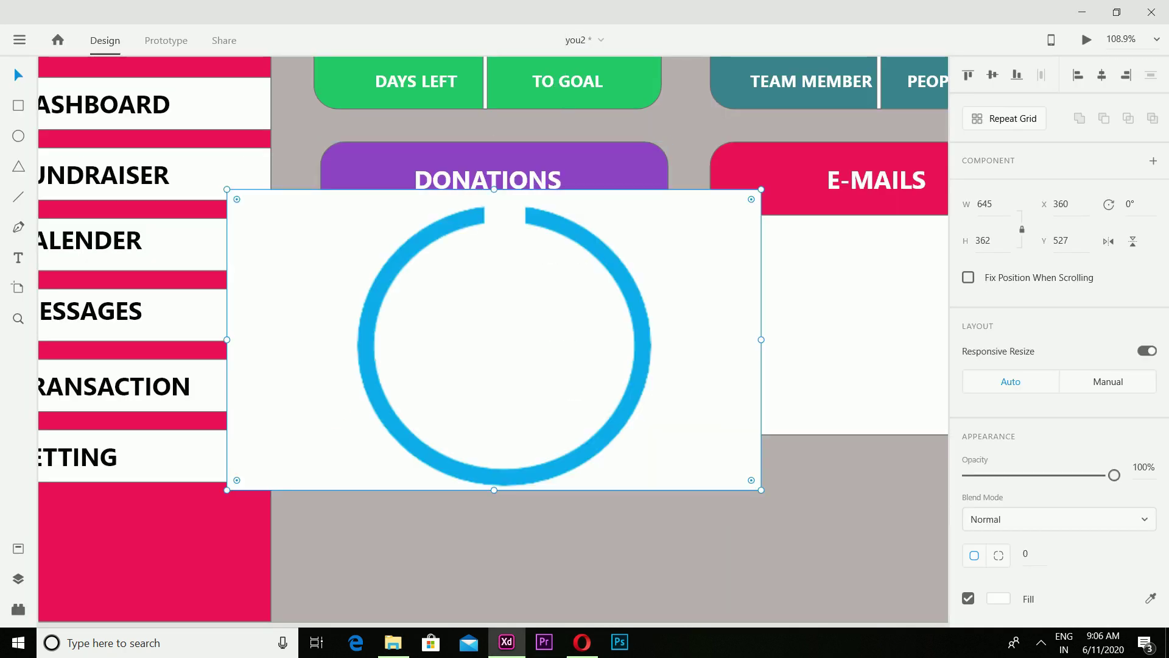
Scale the ring image to about 248 by 139 and position it beside the donor list in the DONATIONS card.
left_click_drag(228, 340, 517, 340)
left_click_drag(640, 339, 460, 338)
left_click_drag(585, 409, 530, 360)
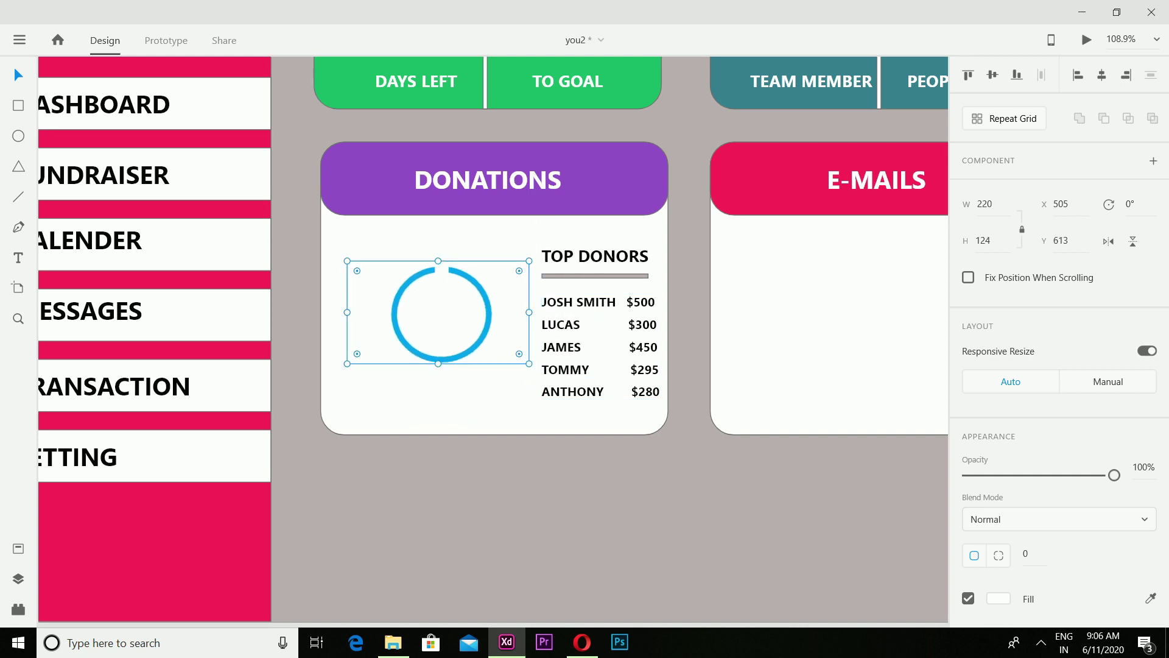
left_click_drag(439, 308, 430, 329)
left_click_drag(517, 379, 531, 385)
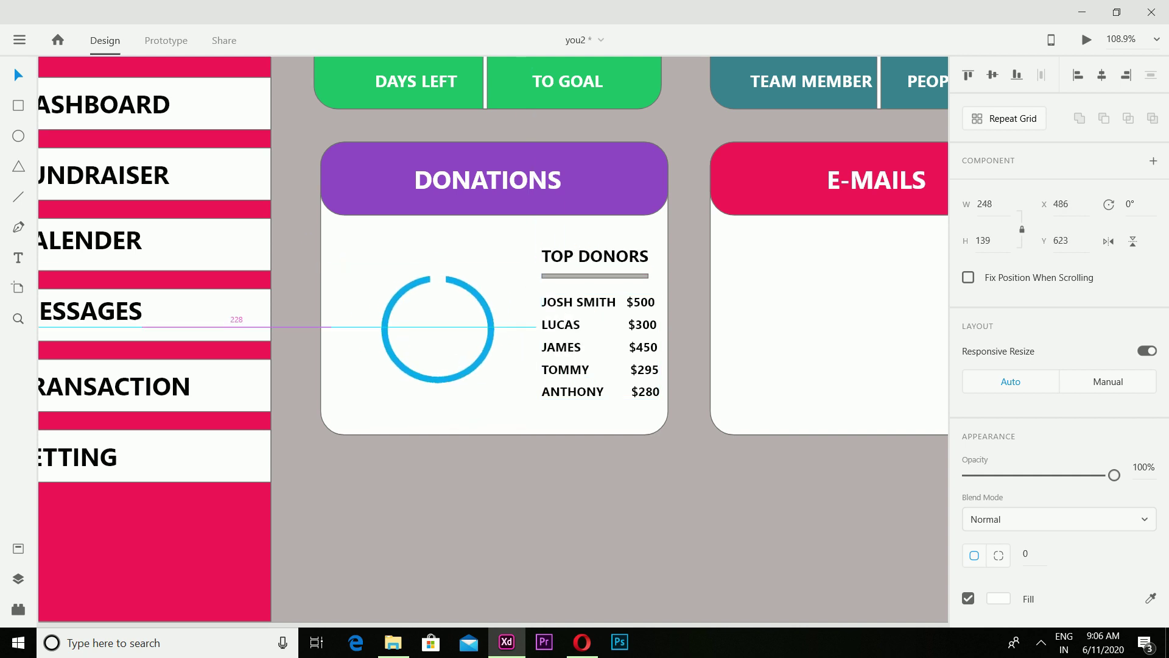
left_click(517, 407)
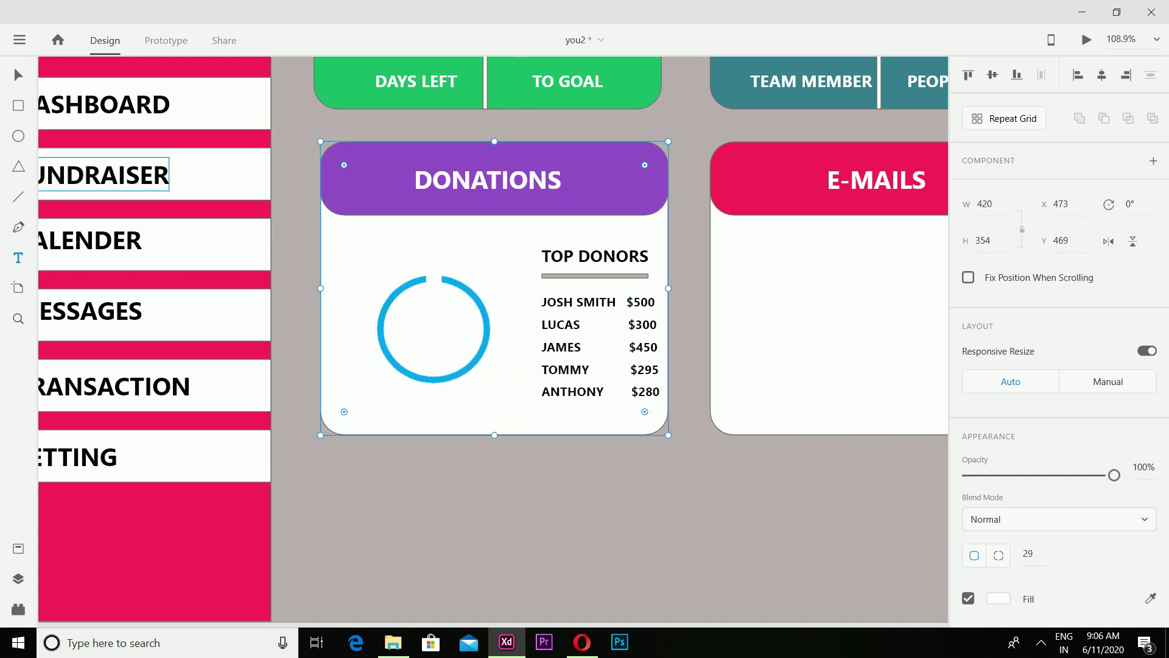
Add the text 95% inside the ring at font size 30.
left_click(404, 312)
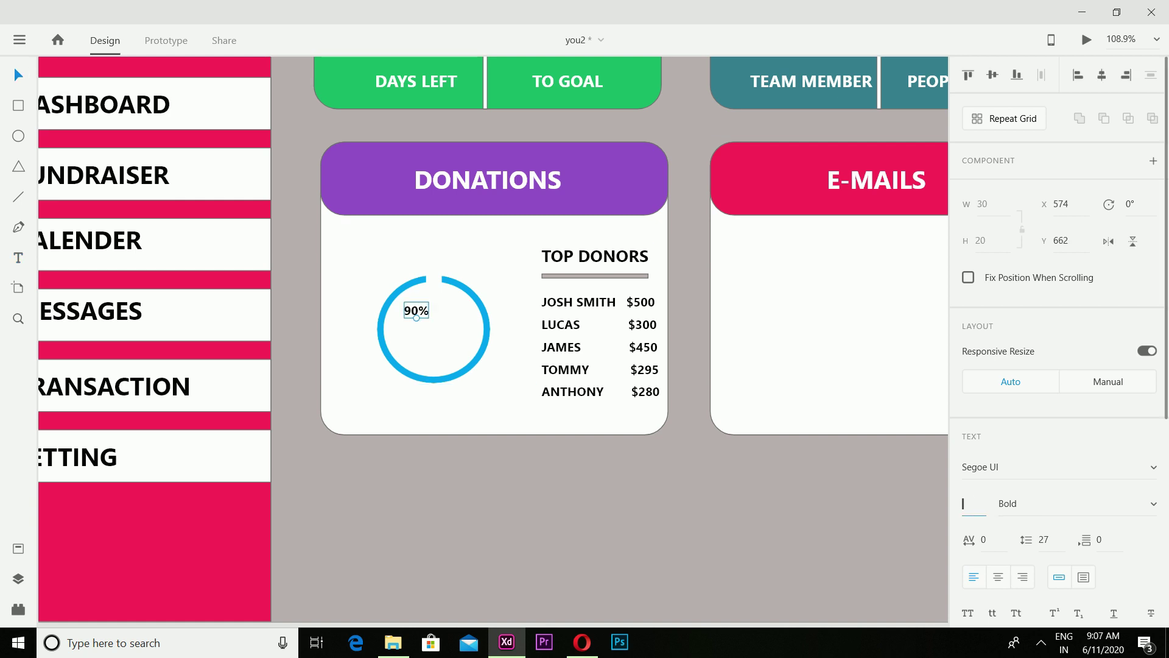
type("30")
key("Return")
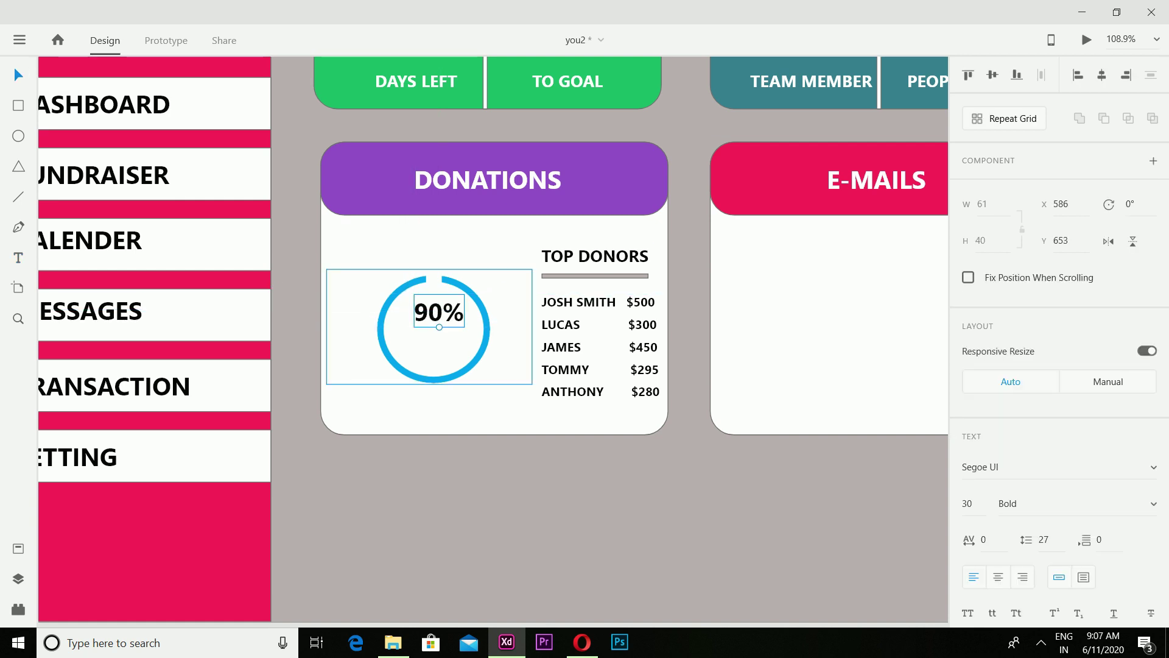
double_click(437, 312)
key("BackSpace")
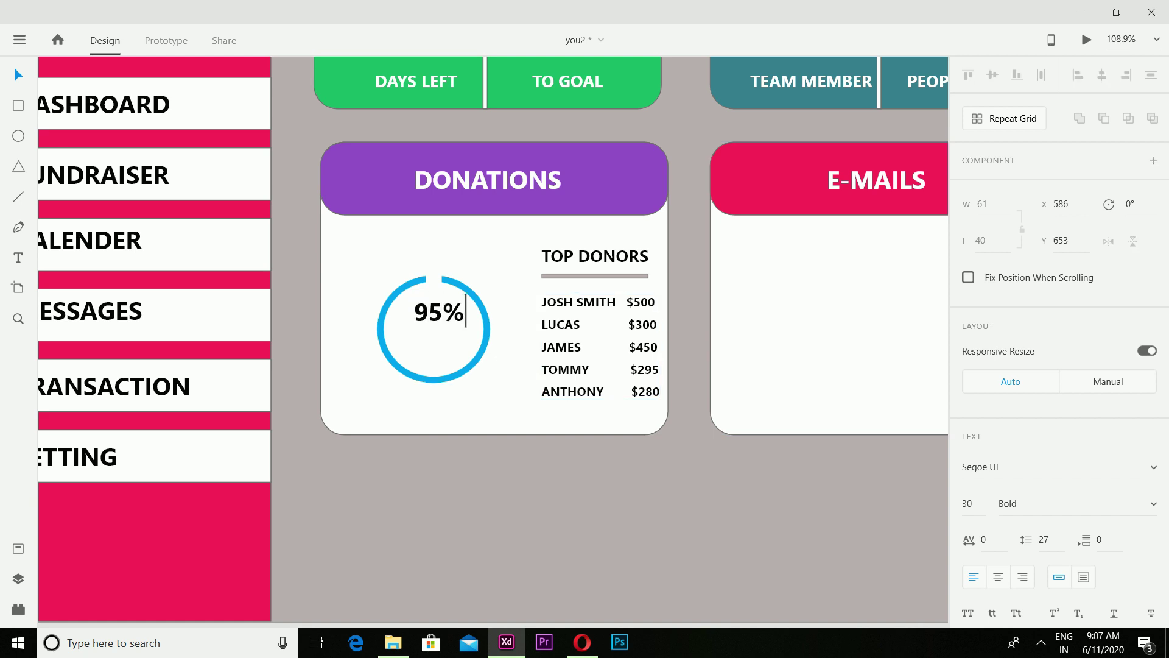
key("Escape")
Set the fill of the 95% text to green #24CA66.
scroll(1060, 366, "down", 5)
left_click(998, 452)
left_click(860, 542)
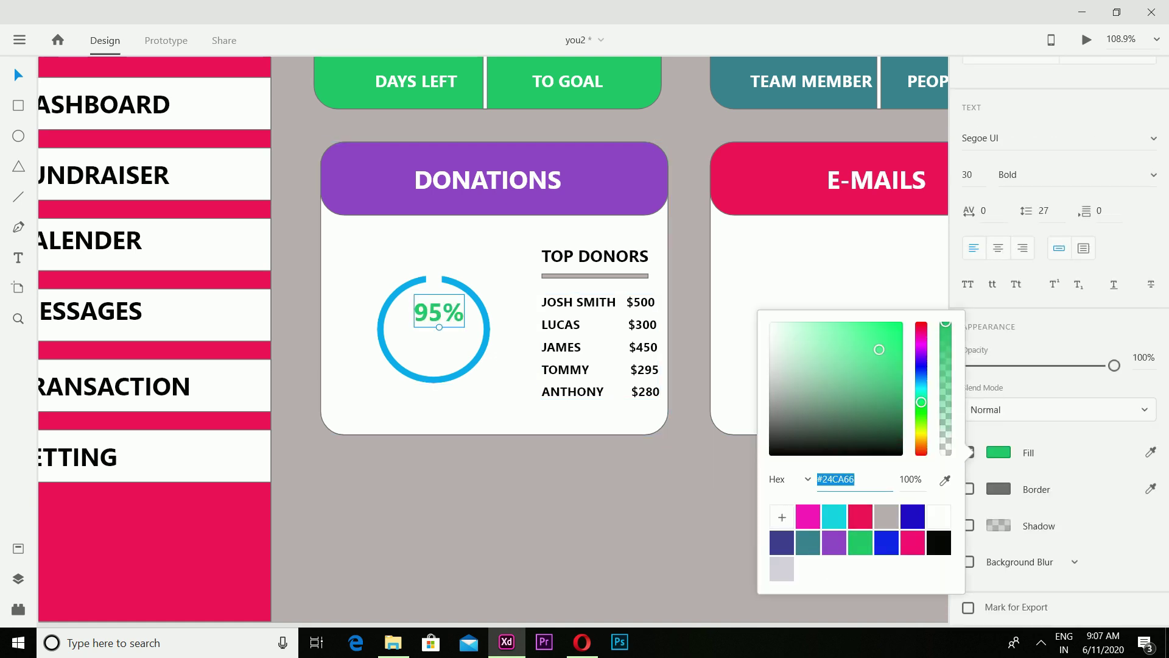
key("Escape")
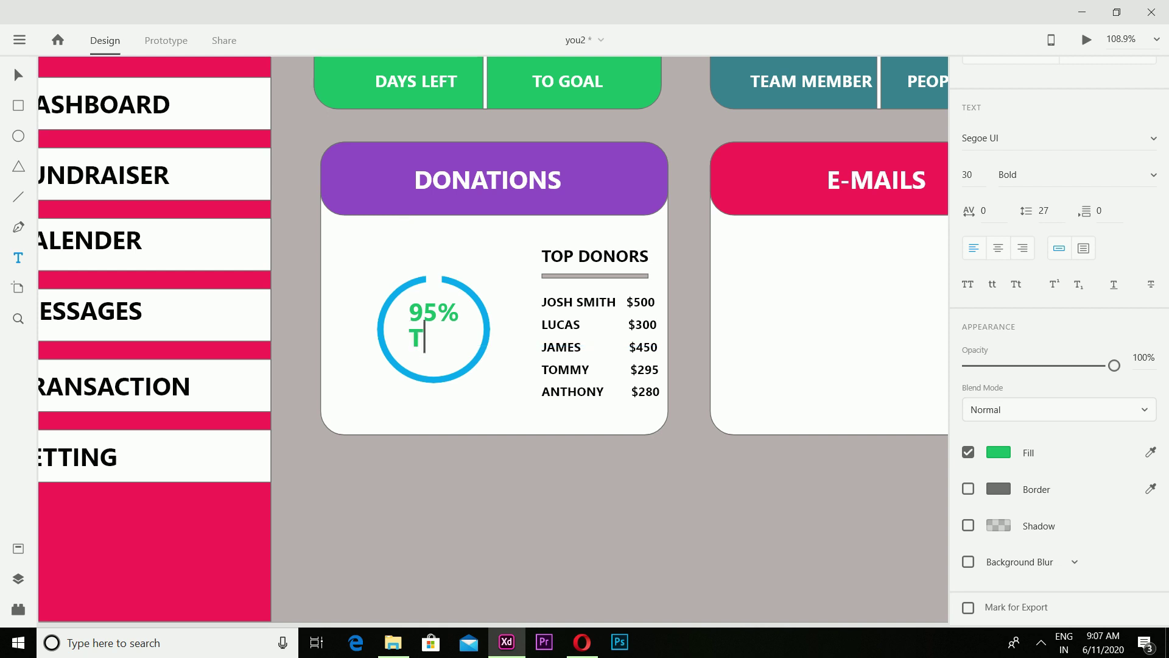
Add the green text TO GOAL at font size 25 and centre it beneath 95% inside the DONATIONS ring.
left_click_drag(463, 338, 439, 337)
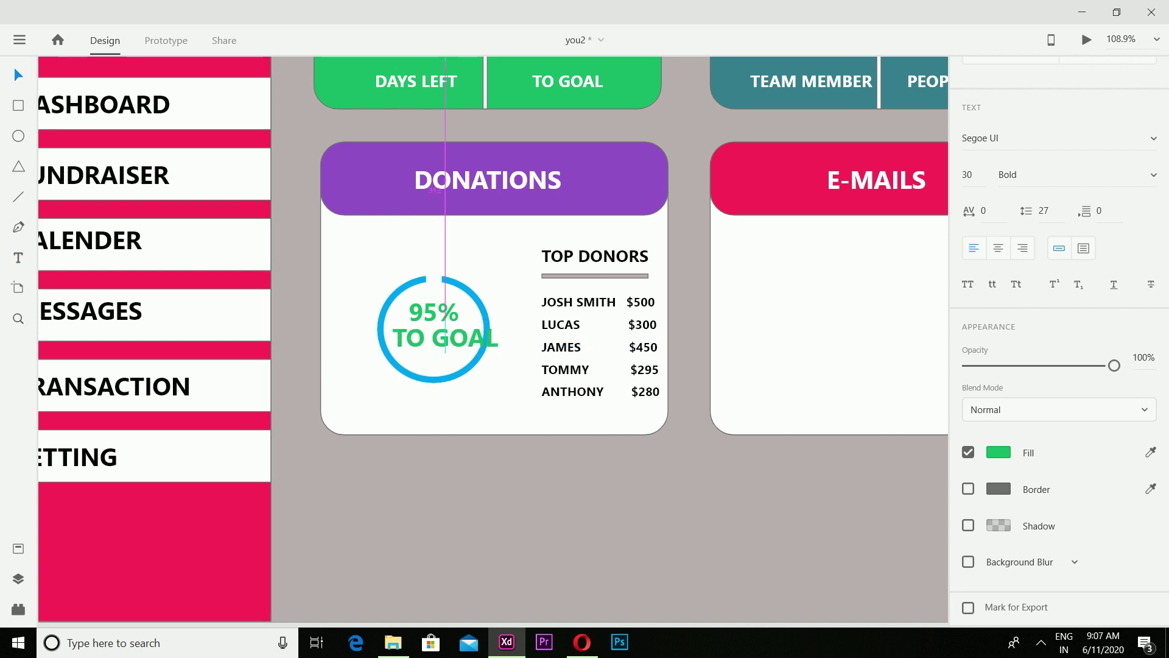
double_click(968, 174)
type("25")
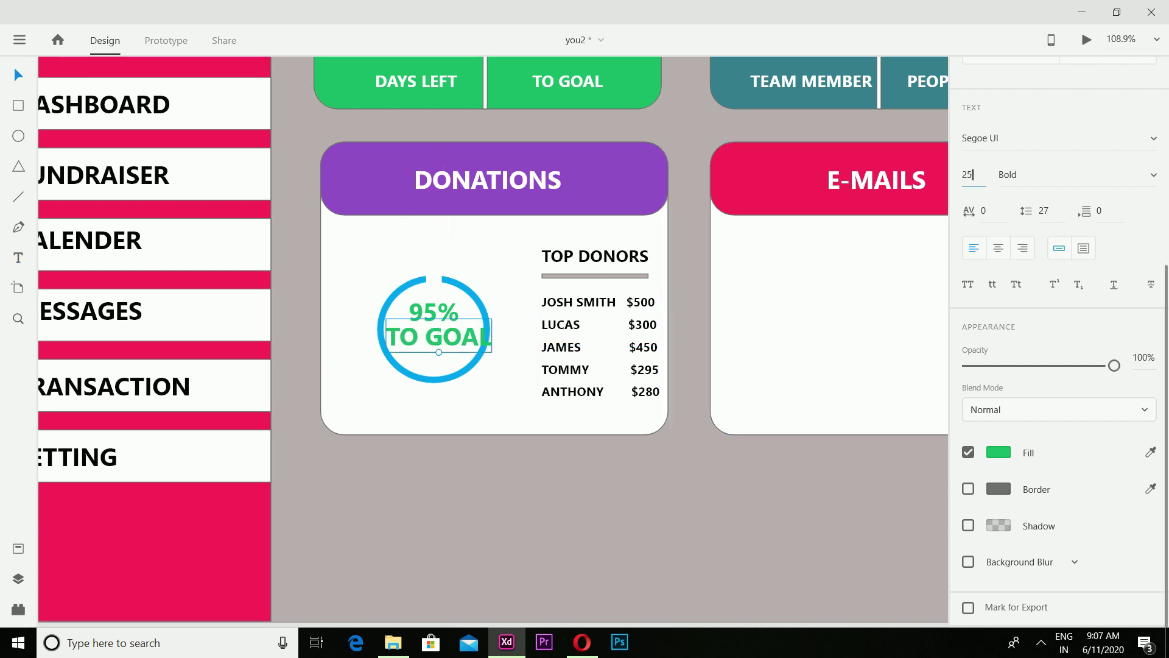
key("Return")
left_click_drag(430, 341, 435, 341)
left_click(434, 312)
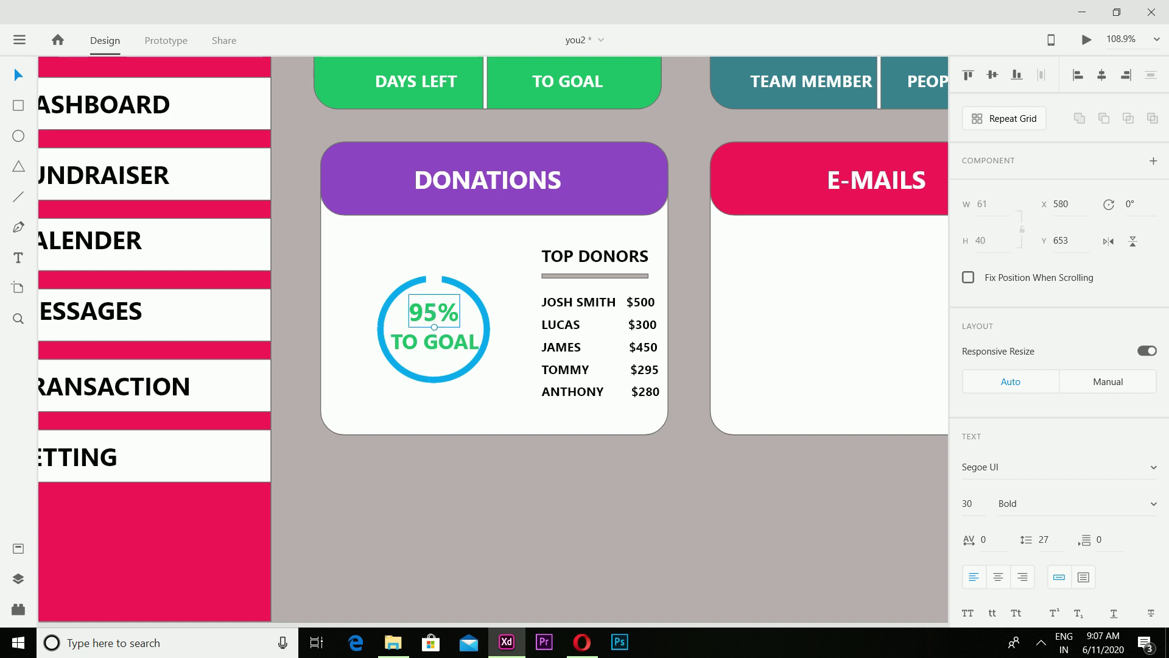
left_click(434, 340)
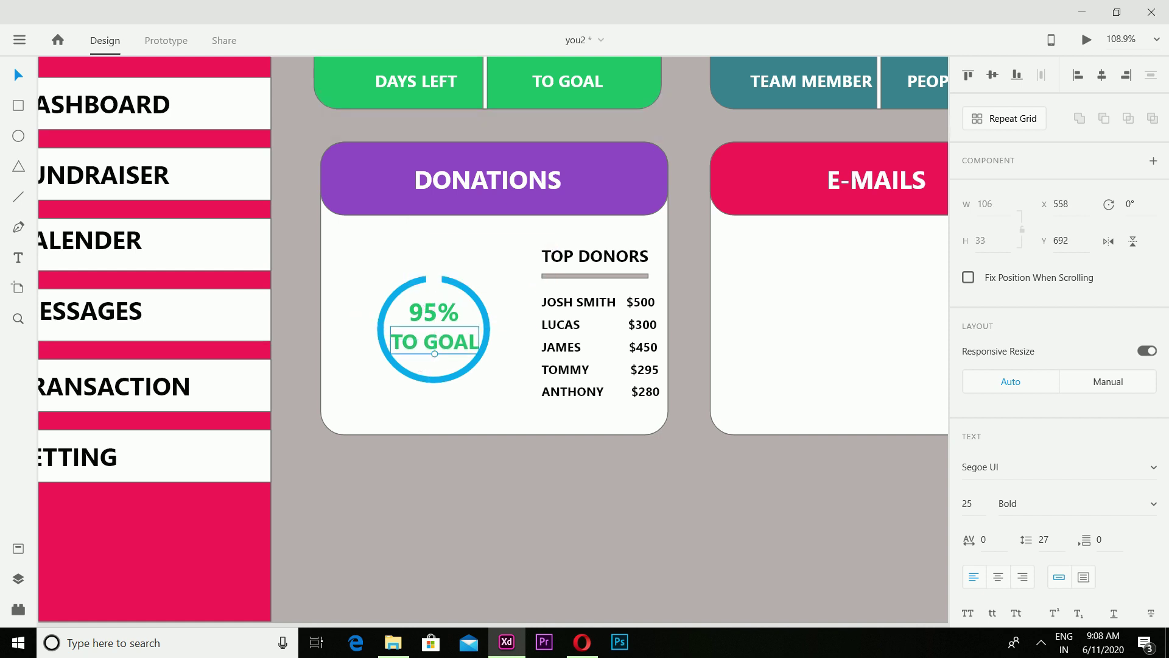
key("Escape")
key("Escape")
Switch to File Explorer, copy the pie chart image, and paste it into the E-MAILS card in Adobe XD.
scroll(494, 339, "right", 5)
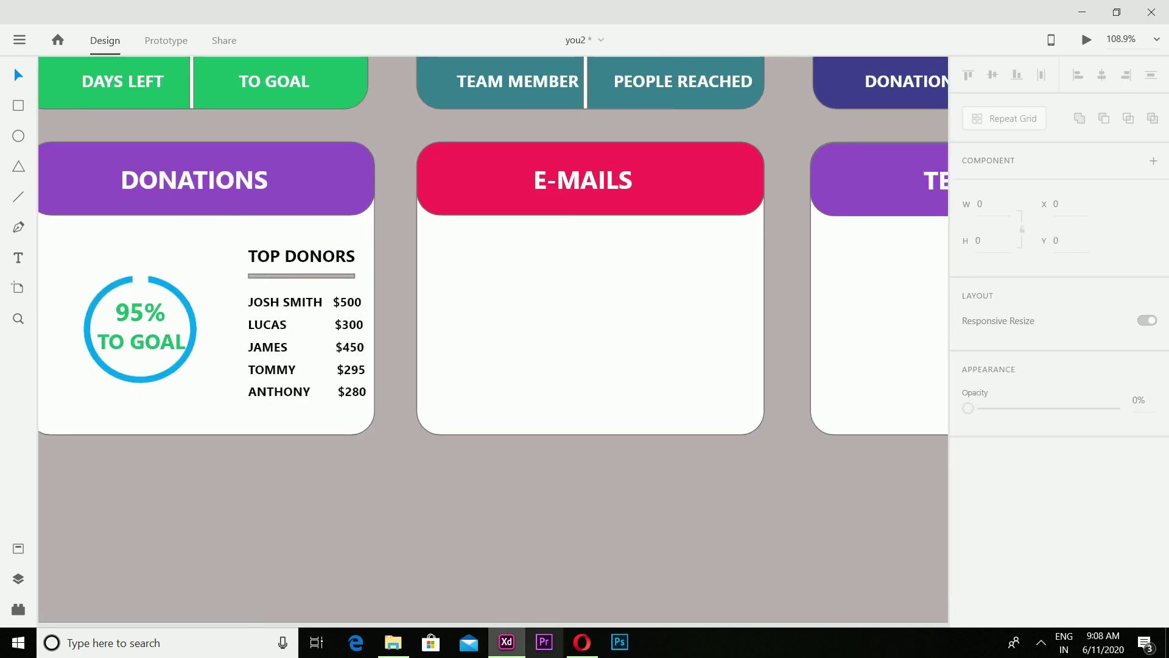
left_click(393, 641)
right_click(177, 183)
left_click(235, 534)
left_click(506, 642)
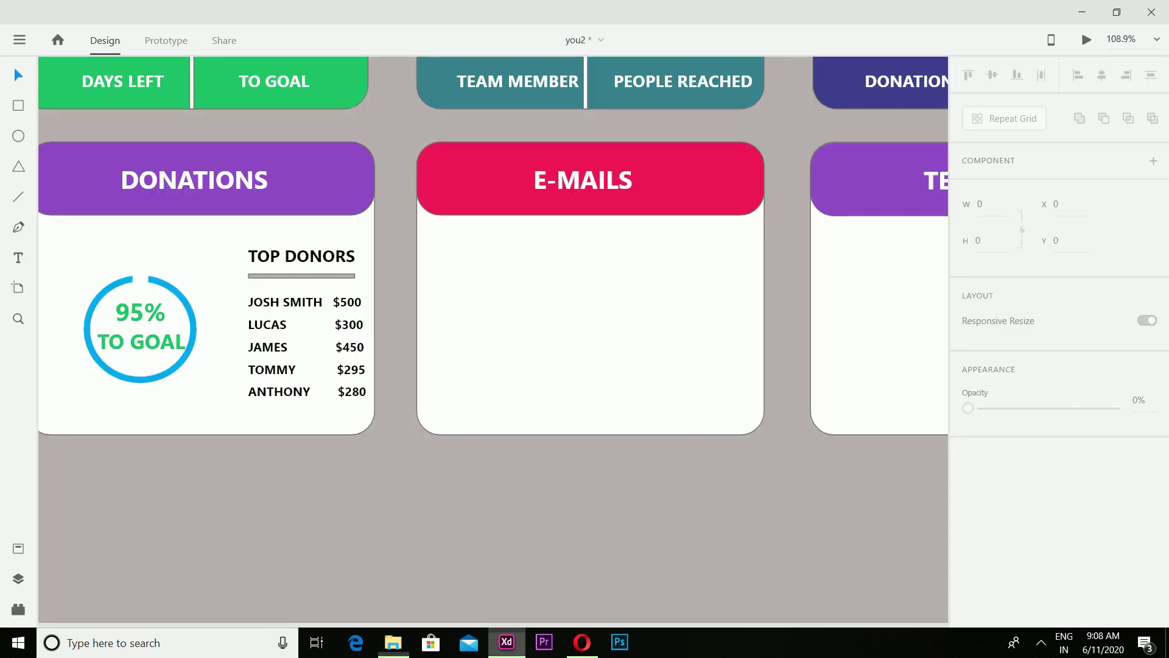
right_click(505, 366)
left_click(536, 116)
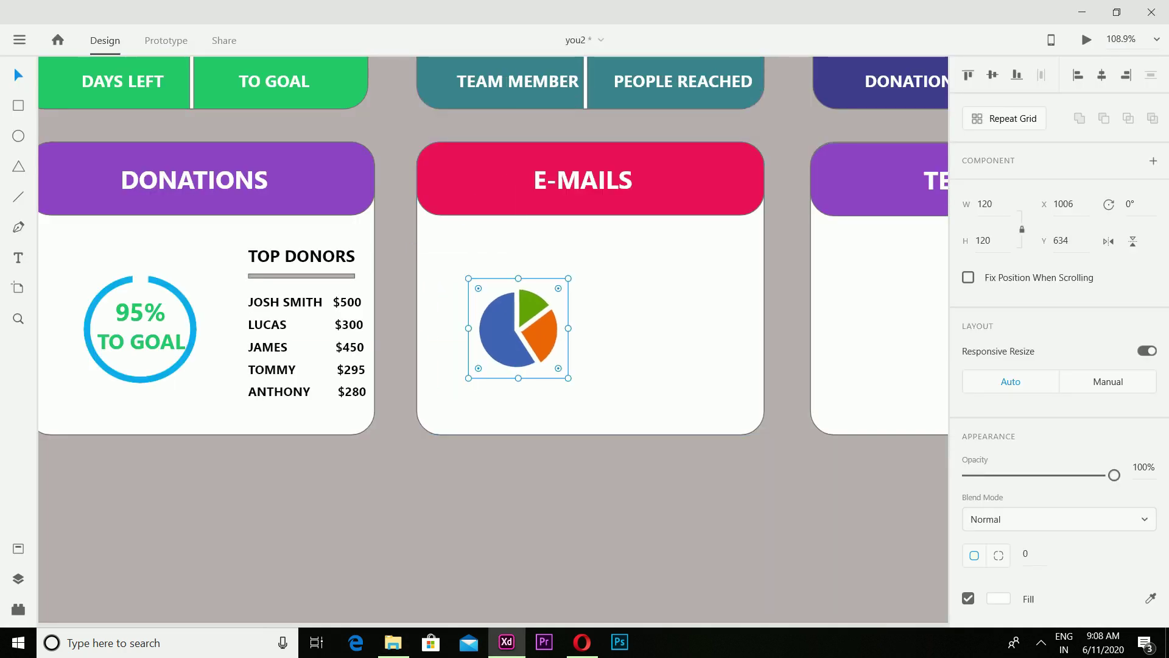
Enlarge the pasted pie chart image to about 237 by 237 inside the E-MAILS card.
left_click_drag(518, 278, 518, 244)
left_click_drag(586, 311, 621, 310)
left_click_drag(536, 308, 535, 317)
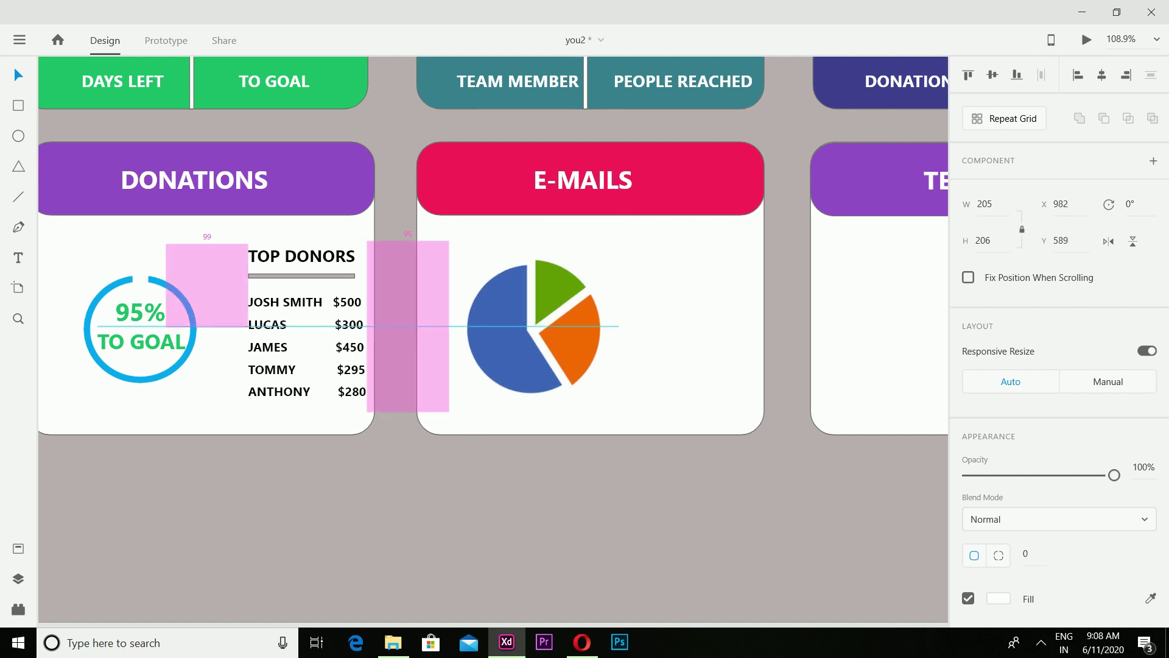
left_click(701, 396)
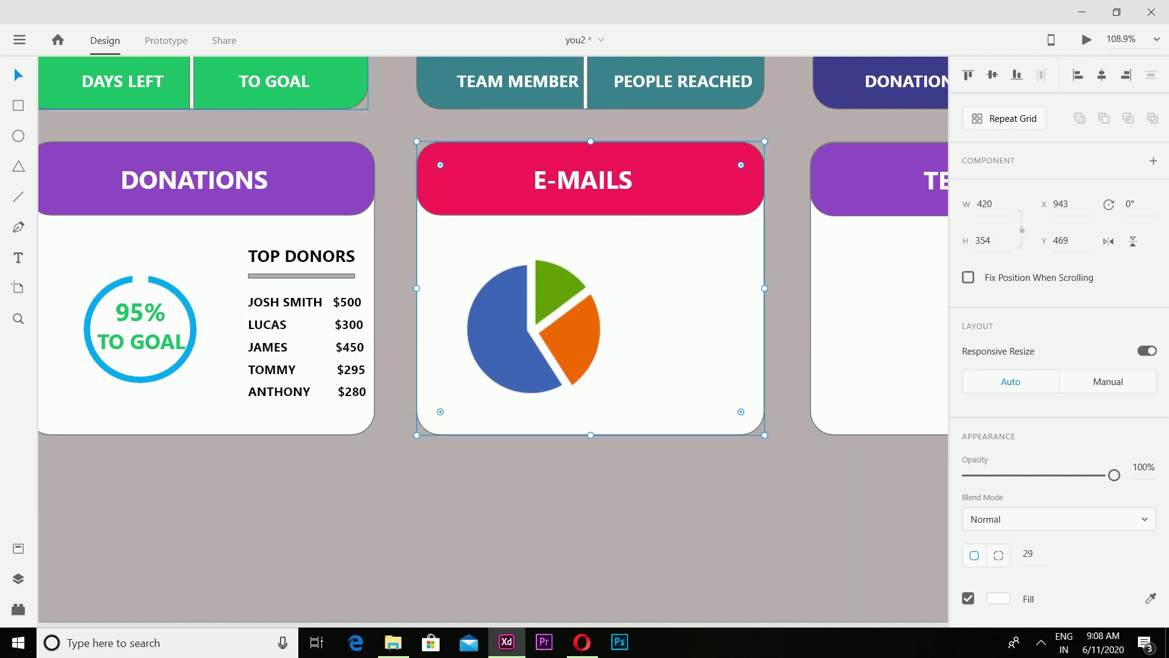
key("e")
key("v")
left_click(534, 326)
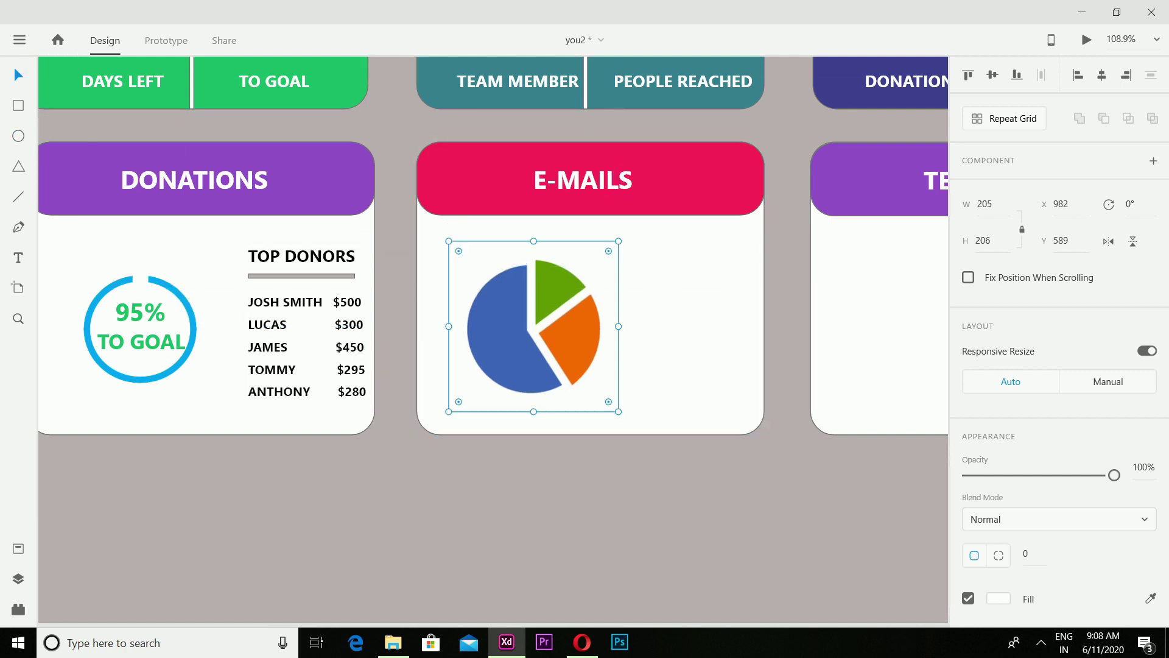
left_click_drag(534, 325, 544, 326)
left_click_drag(545, 243, 545, 216)
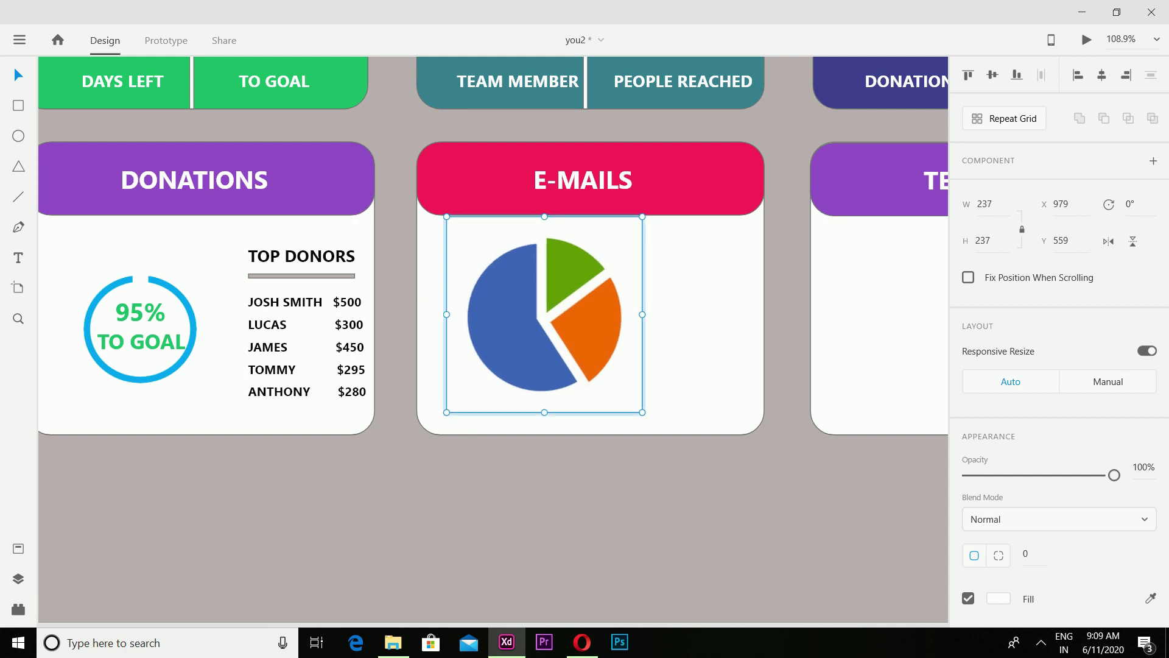
Replace the enlarged pie chart with a freshly pasted copy, positioned in the left part of the E-MAILS card.
key("Delete")
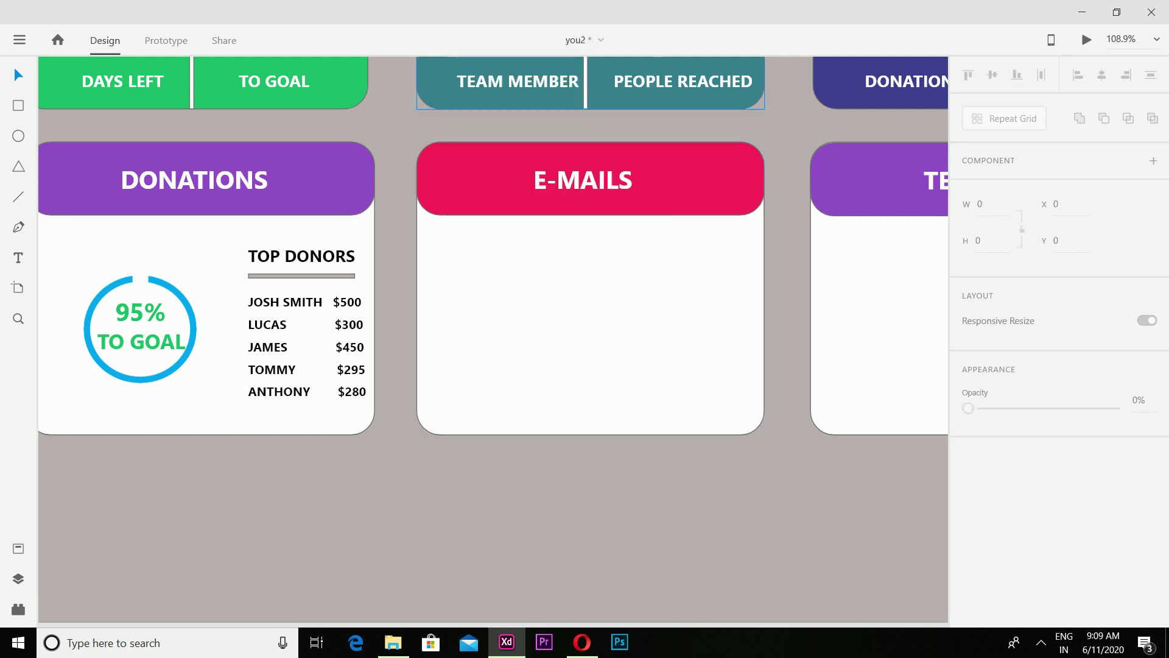
key("alt+Tab")
key("alt+Tab")
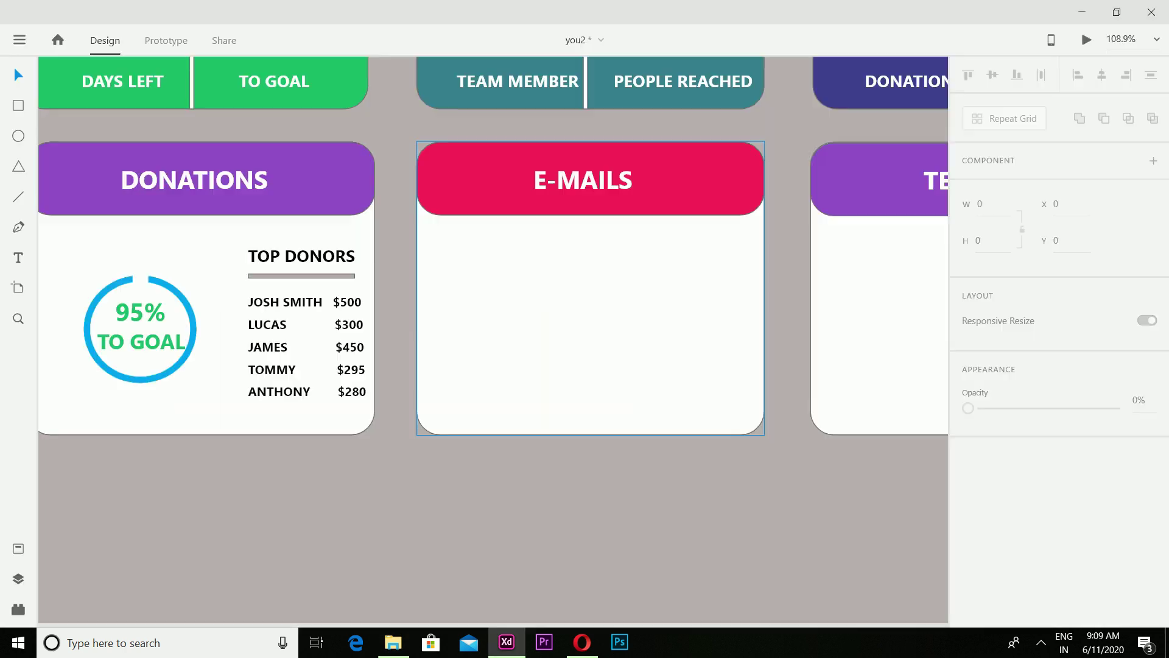
right_click(490, 305)
left_click(521, 119)
left_click_drag(493, 339, 548, 329)
Draw a circle about 33 by 34 to the right of the pie chart and fill it with blue #1D0BCD.
key("t")
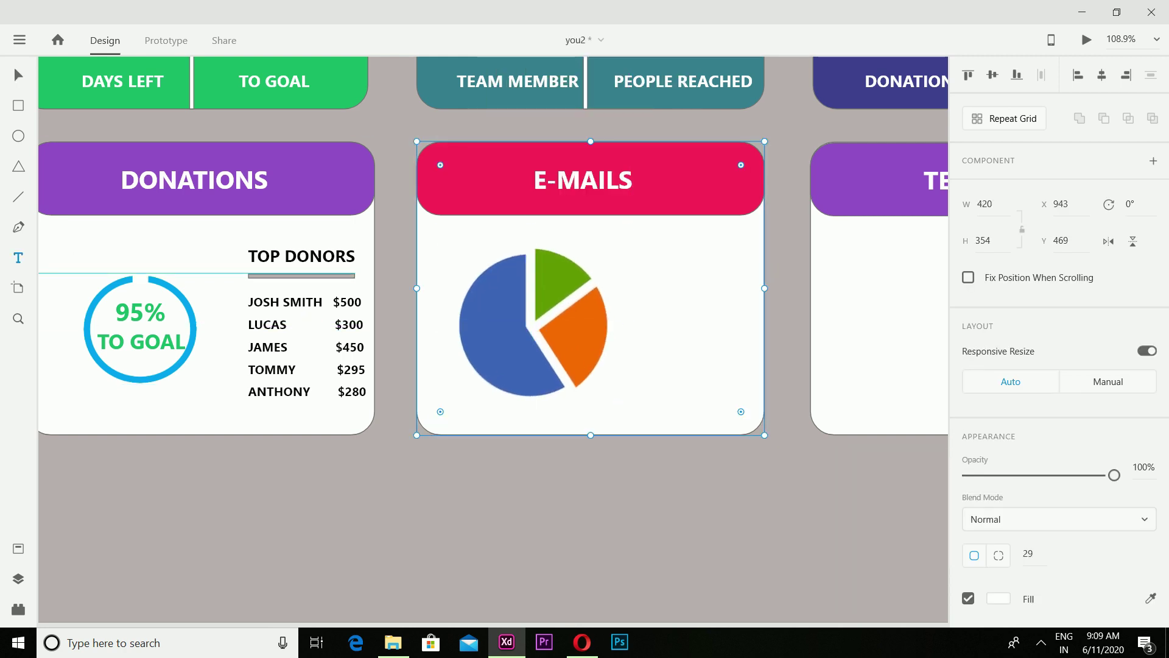
key("e")
left_click_drag(646, 266, 673, 294)
left_click(999, 561)
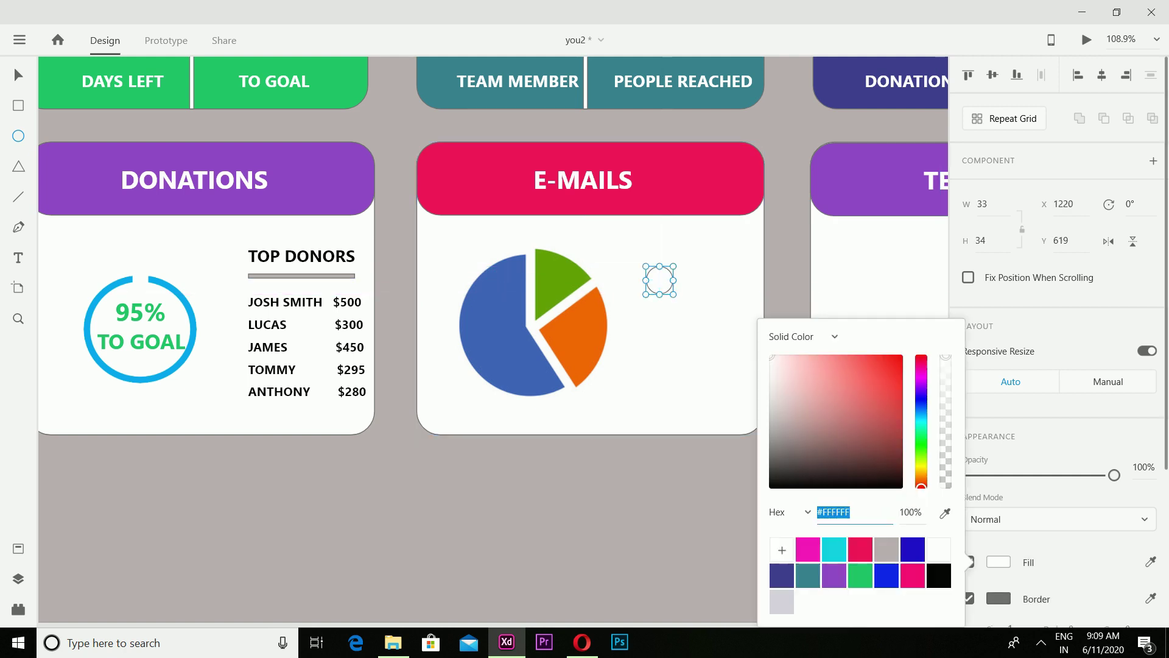
left_click(912, 549)
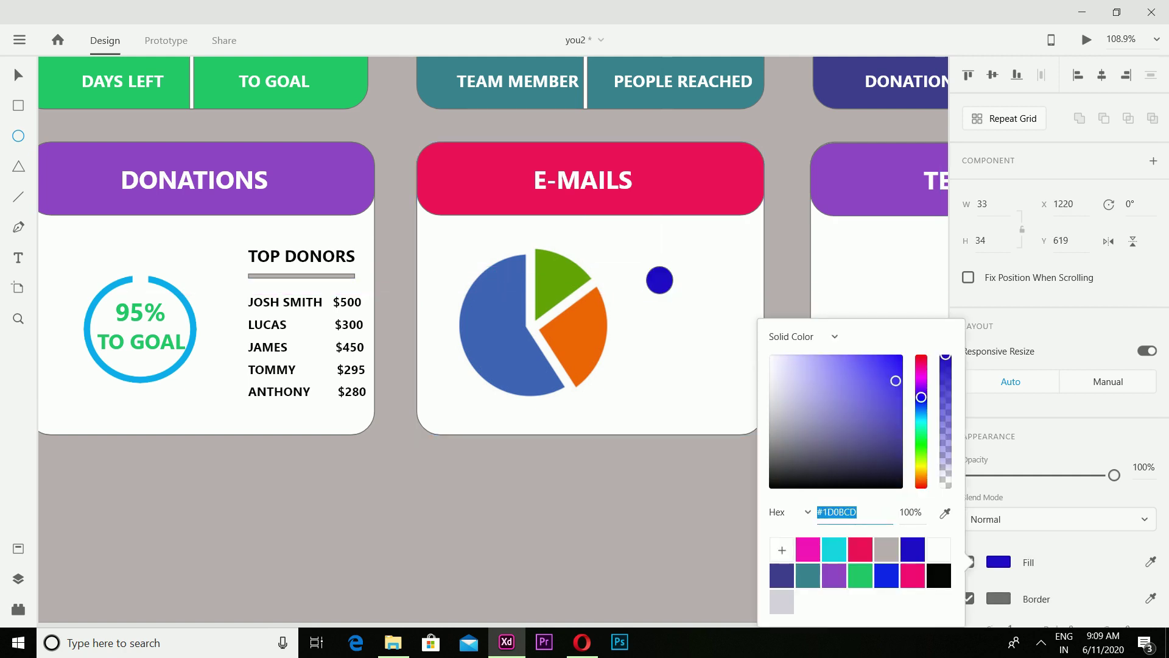
key("Escape")
Duplicate the blue circle and place the copy directly below it, at about Y 682.
key("v")
right_click(659, 281)
left_click(689, 95)
right_click(664, 317)
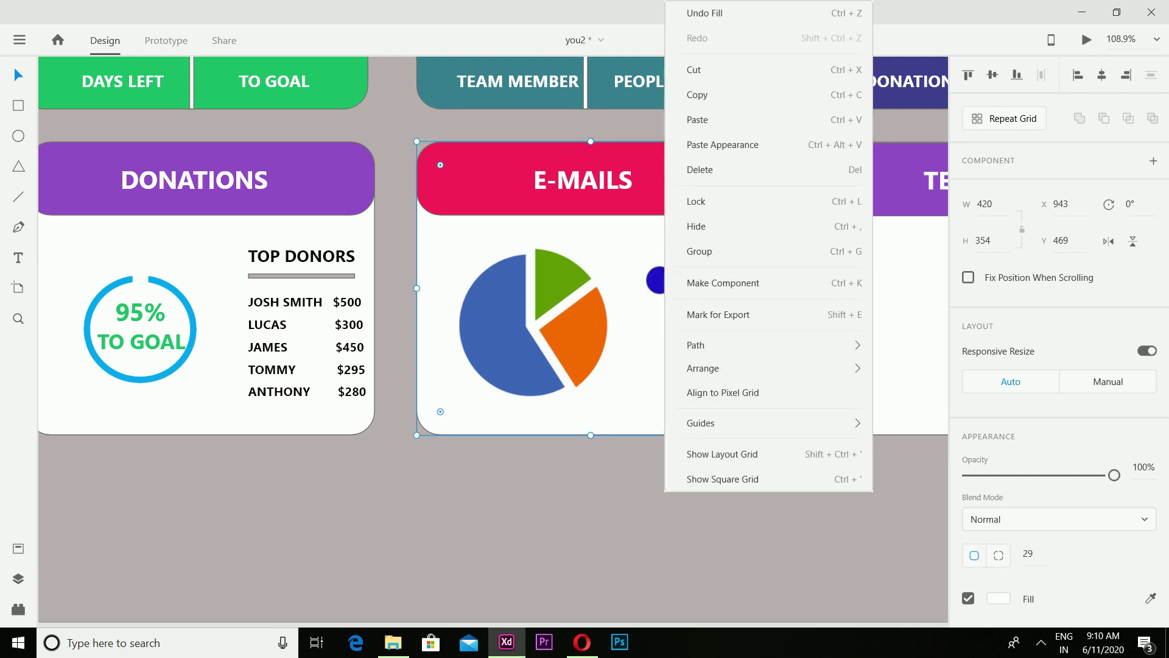
left_click(691, 120)
left_click_drag(660, 281, 660, 333)
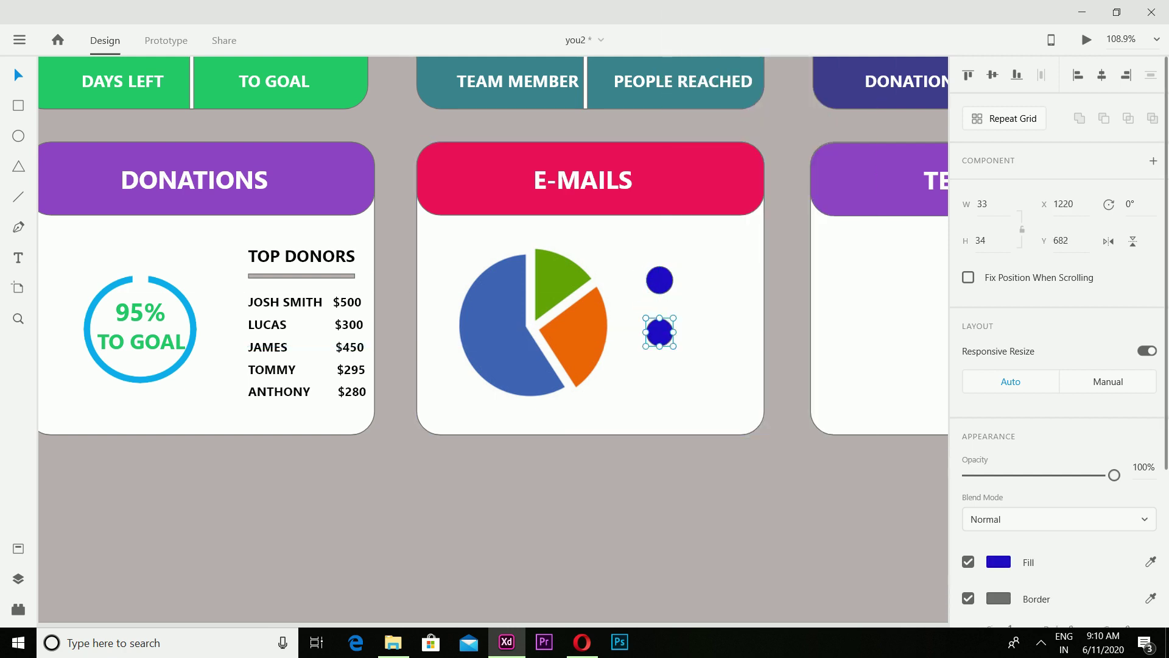
Set the fill of the second circle to orange #F27B14.
left_click(999, 561)
type("F2BE14")
key("Return")
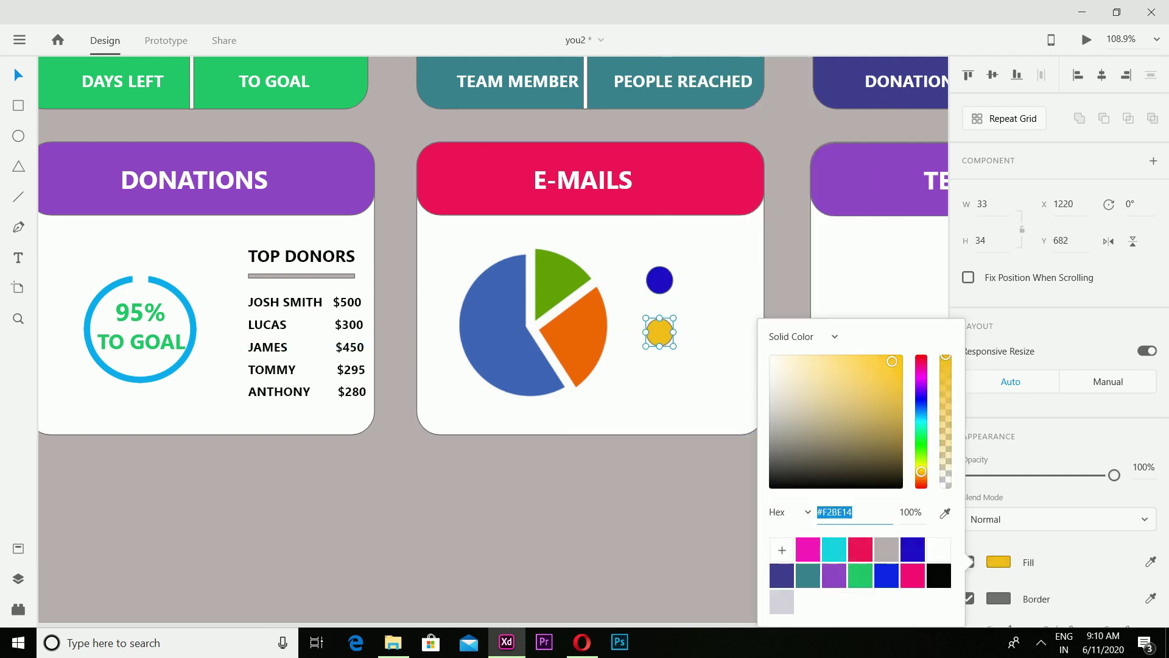
left_click_drag(922, 472, 922, 479)
left_click(670, 381)
right_click(655, 378)
left_click(691, 120)
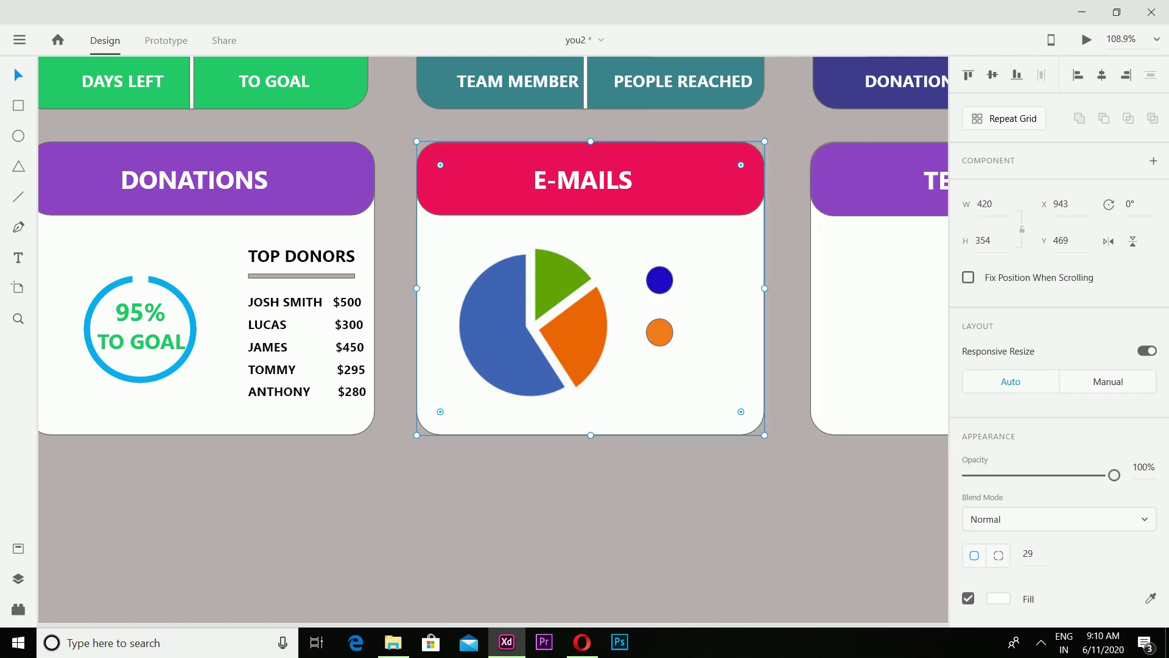
right_click(660, 280)
left_click(691, 118)
right_click(660, 280)
left_click(691, 12)
Duplicate the orange circle, place the copy below it at about Y 745, and fill it with green.
right_click(659, 332)
left_click(691, 91)
right_click(660, 332)
left_click(692, 118)
left_click_drag(659, 332, 660, 385)
left_click(999, 562)
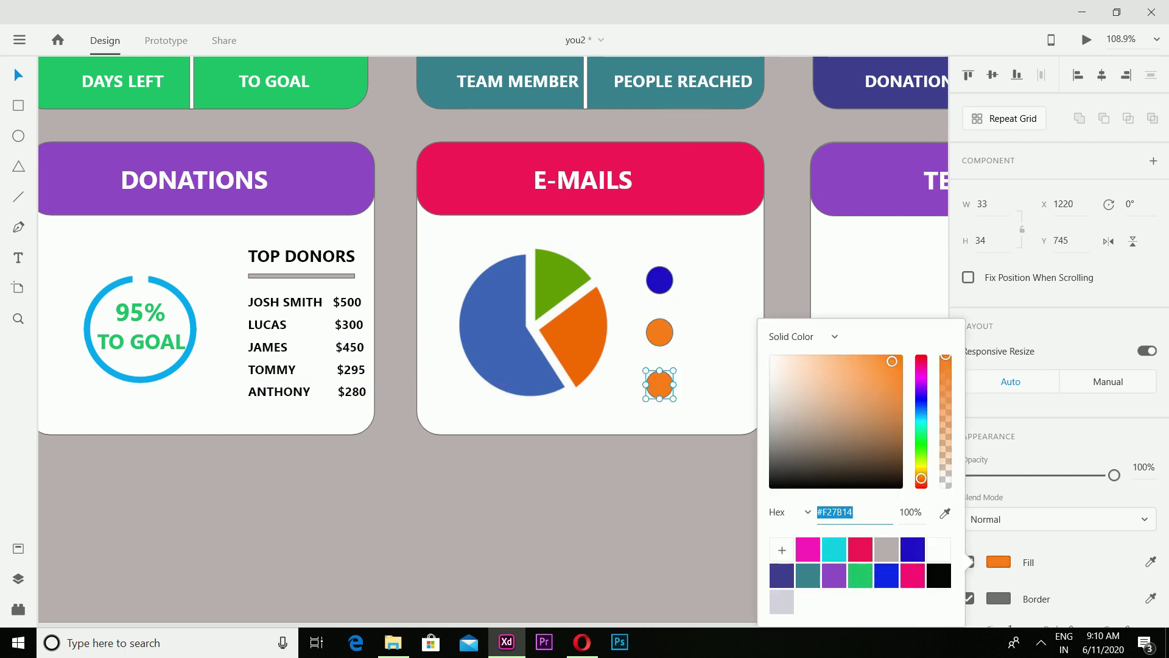
left_click(860, 575)
left_click(808, 575)
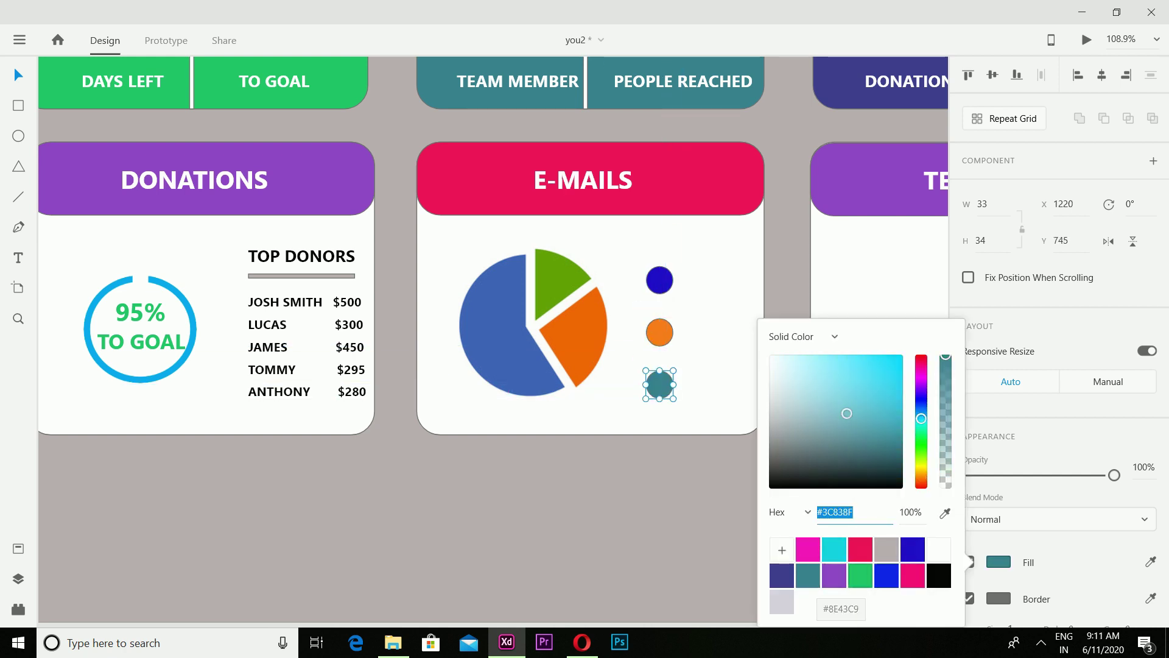
left_click(861, 575)
Lower the opacity of the blue circle beside the pie chart to 72%.
left_click(660, 280)
left_click_drag(1114, 474, 1074, 475)
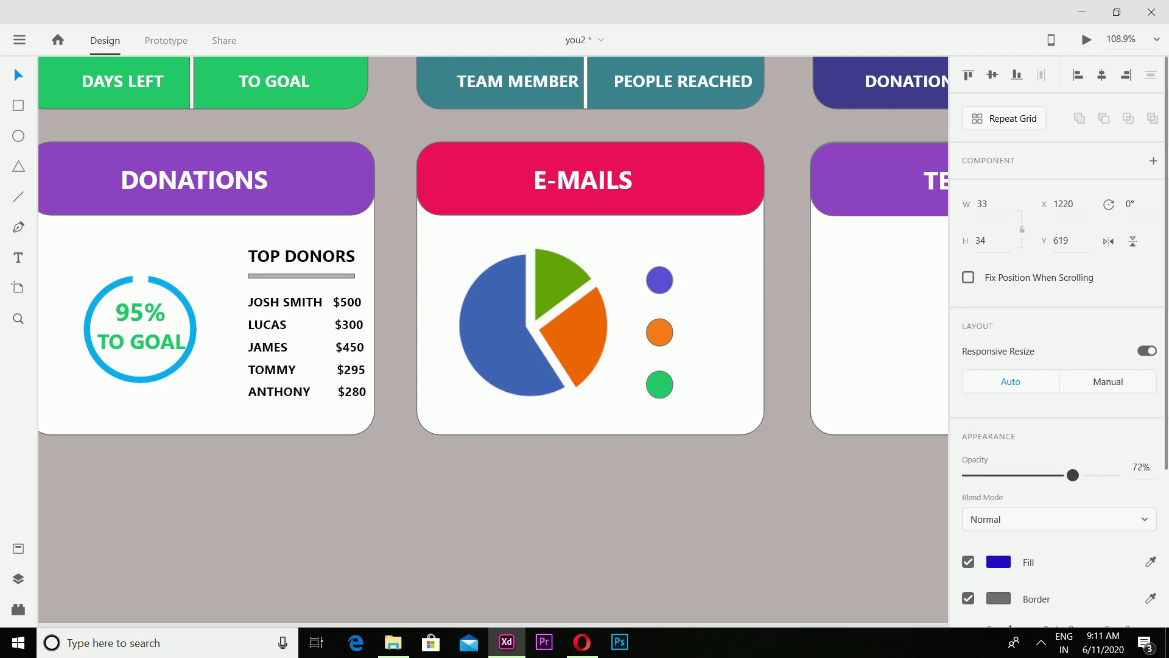
key("Escape")
Add the text OPENED beside the blue circle with a black fill and 76% opacity.
key("t")
left_click(695, 271)
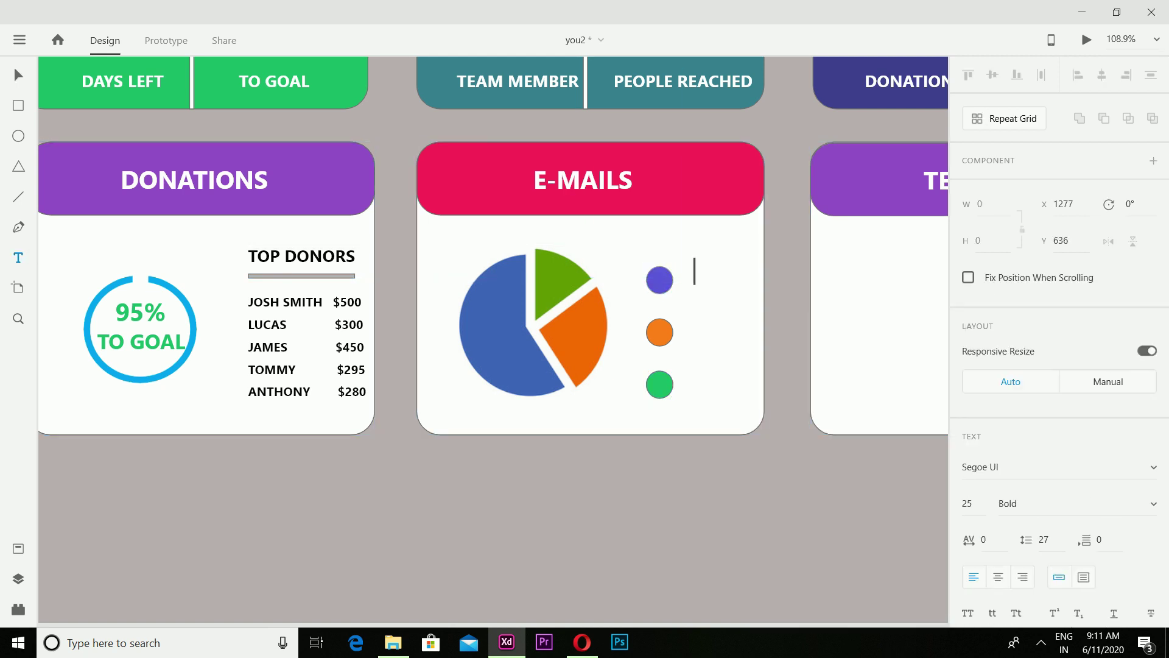
key("Escape")
scroll(984, 469, "down", 5)
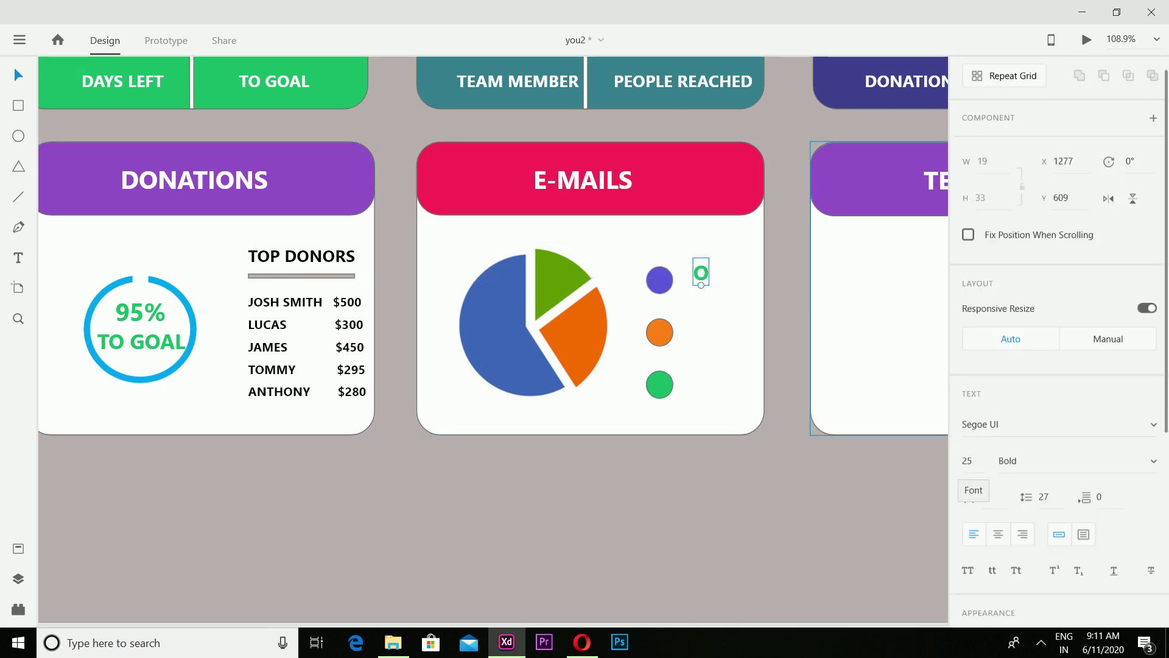
left_click(999, 468)
left_click(939, 558)
left_click_drag(1115, 381, 1073, 380)
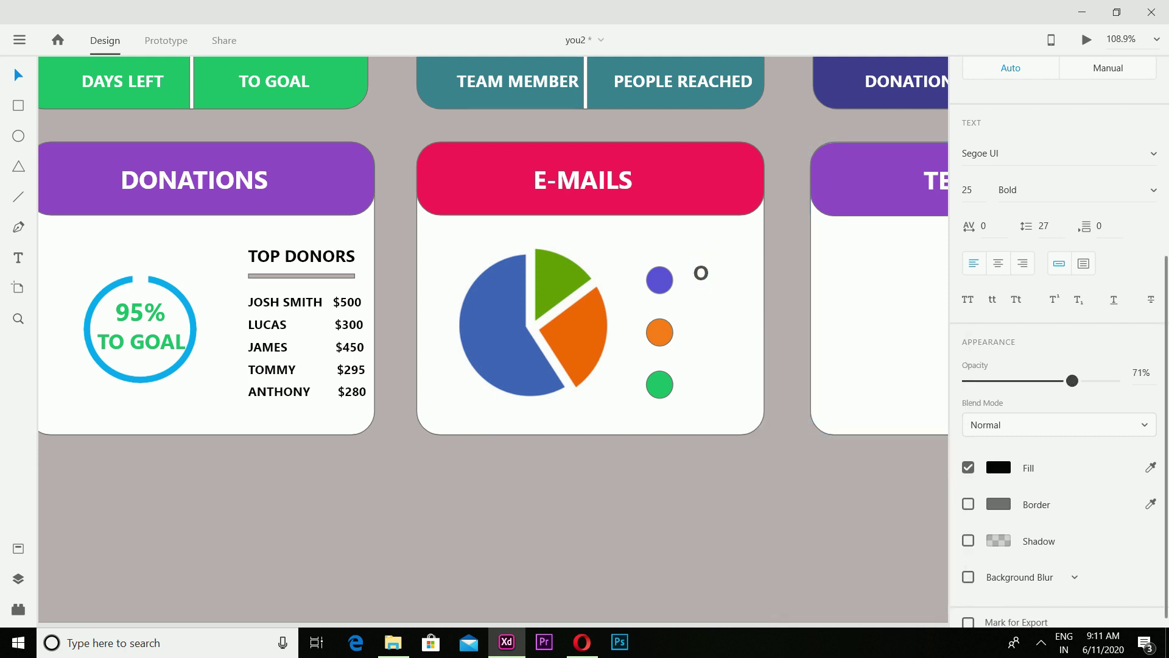
key("Return")
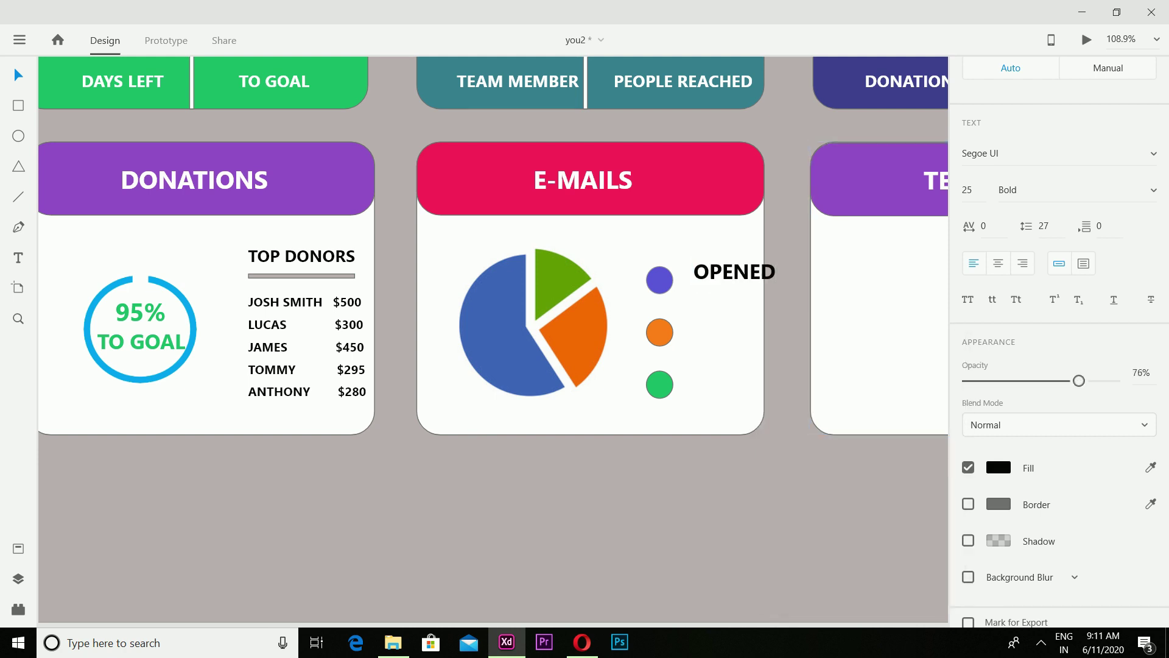
key("Escape")
Set the OPENED text's font size to 20 and move it level with and closer to the blue circle.
scroll(1059, 341, "up", 2)
left_click(969, 267)
type("20")
key("Return")
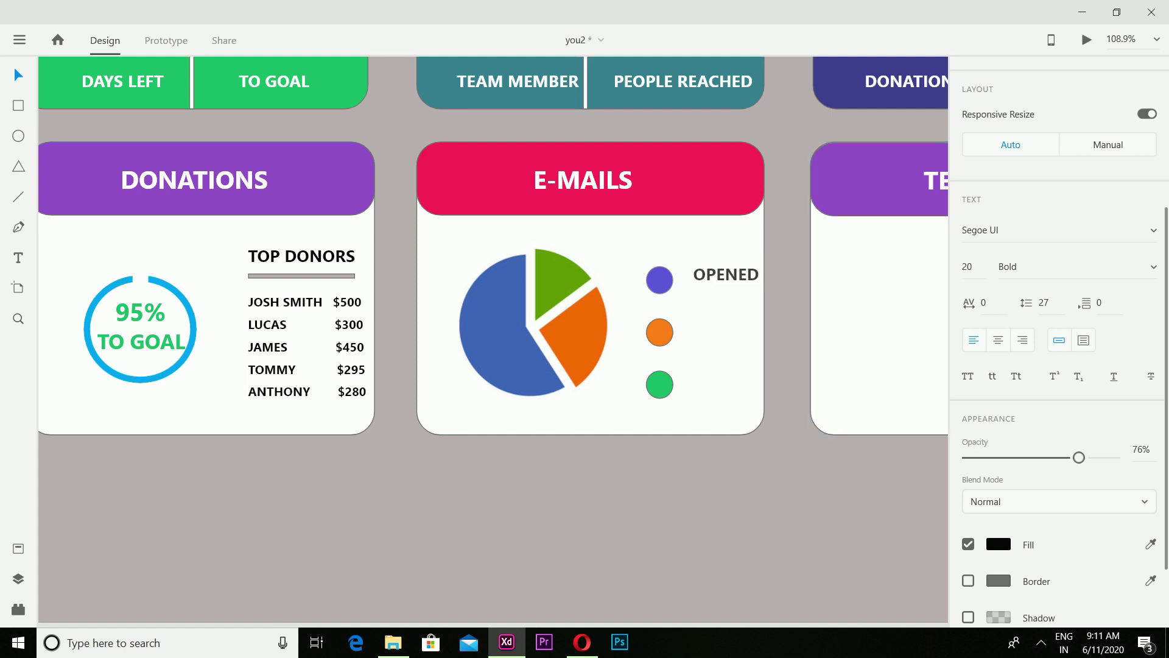
left_click_drag(726, 274, 715, 278)
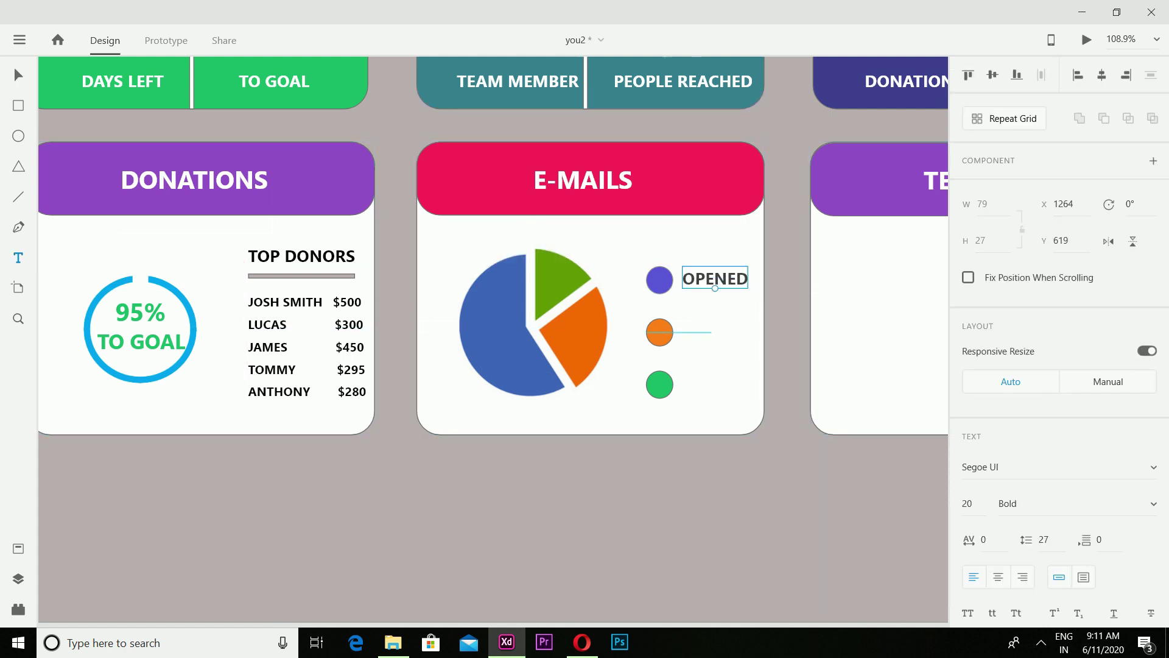
Add the label CLICKED beside the orange circle and the label DELETED beside the green circle.
left_click(685, 329)
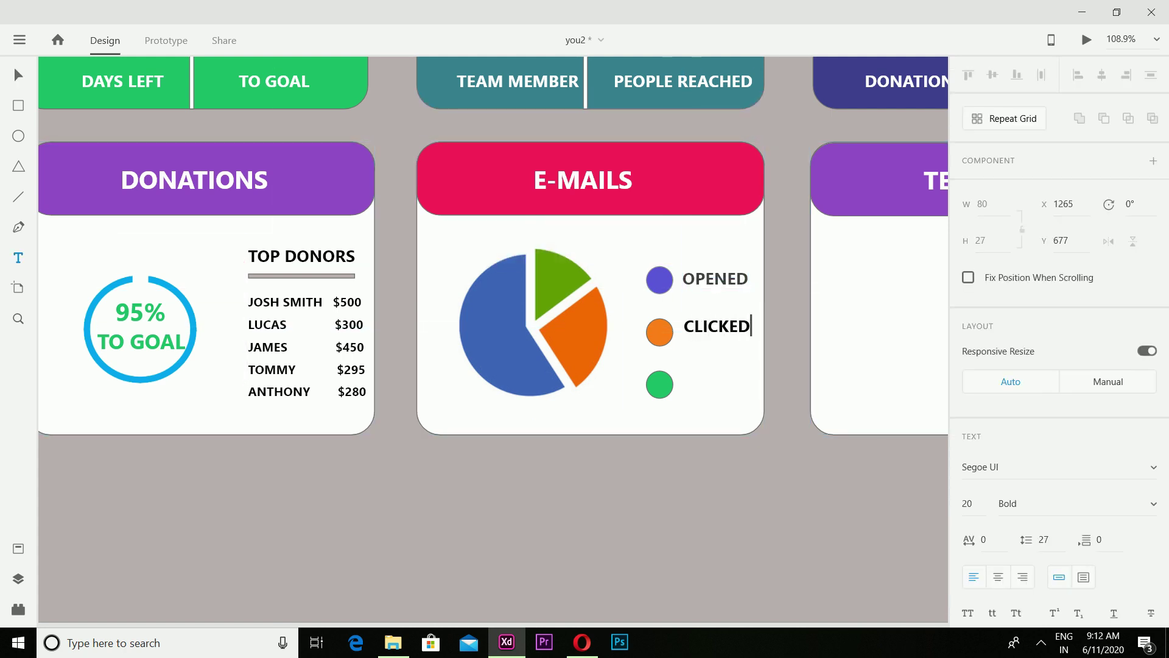
left_click(684, 378)
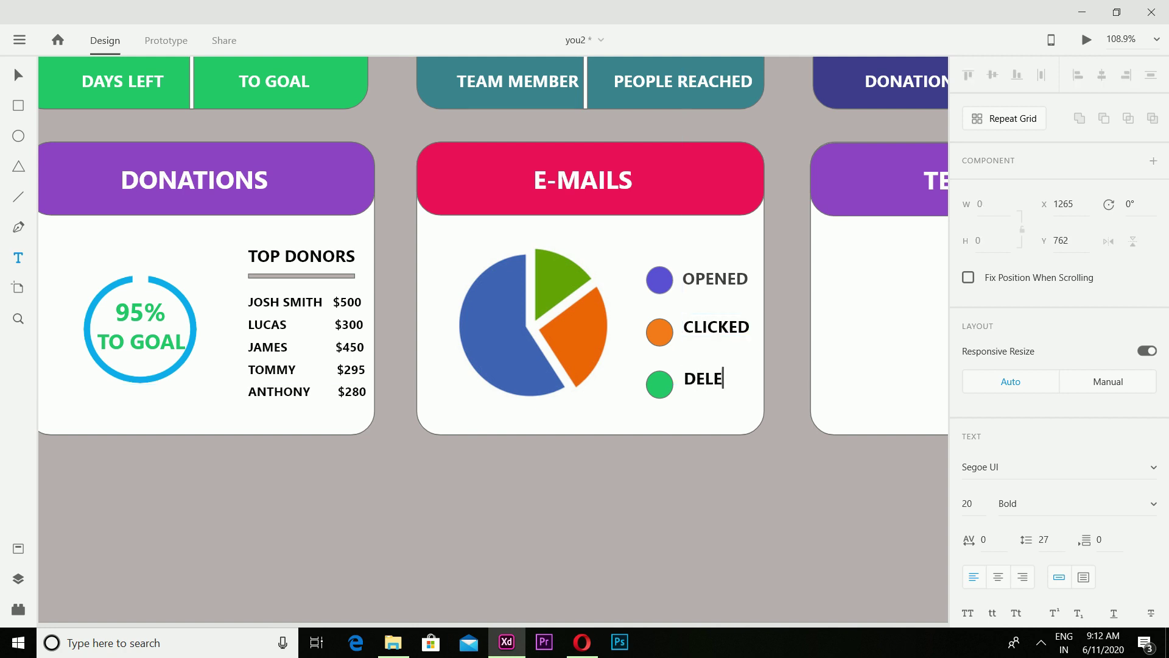
left_click(18, 75)
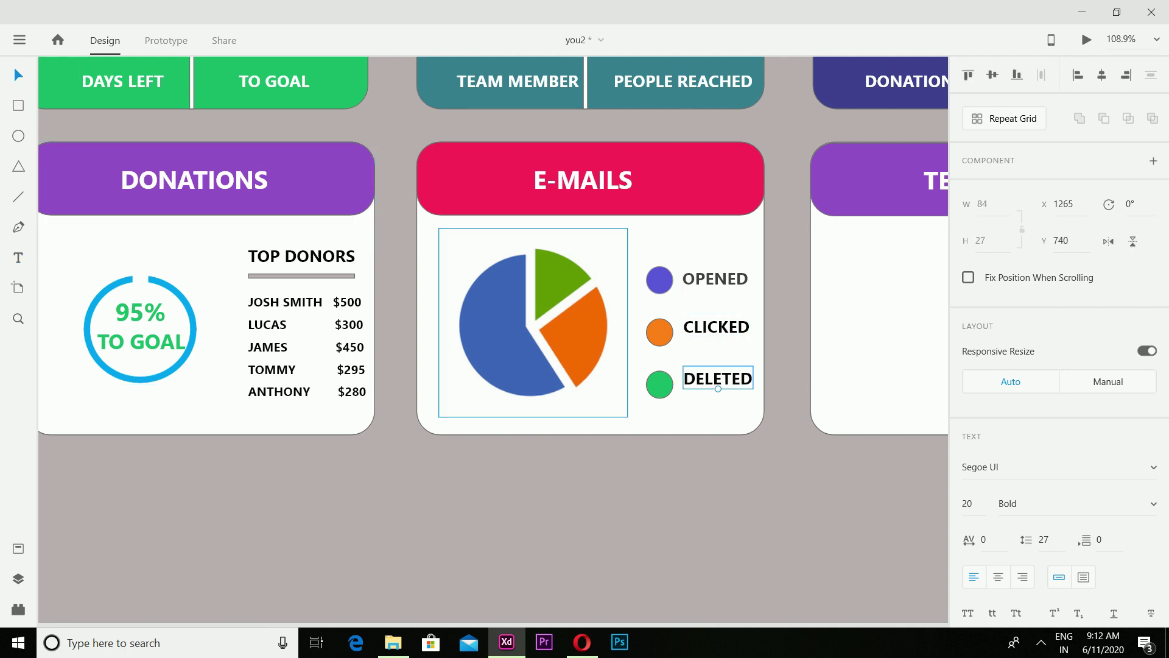
Lower the opacity of the CLICKED and DELETED labels to 71%.
left_click(716, 327)
scroll(1059, 365, "down", 5)
left_click(716, 327)
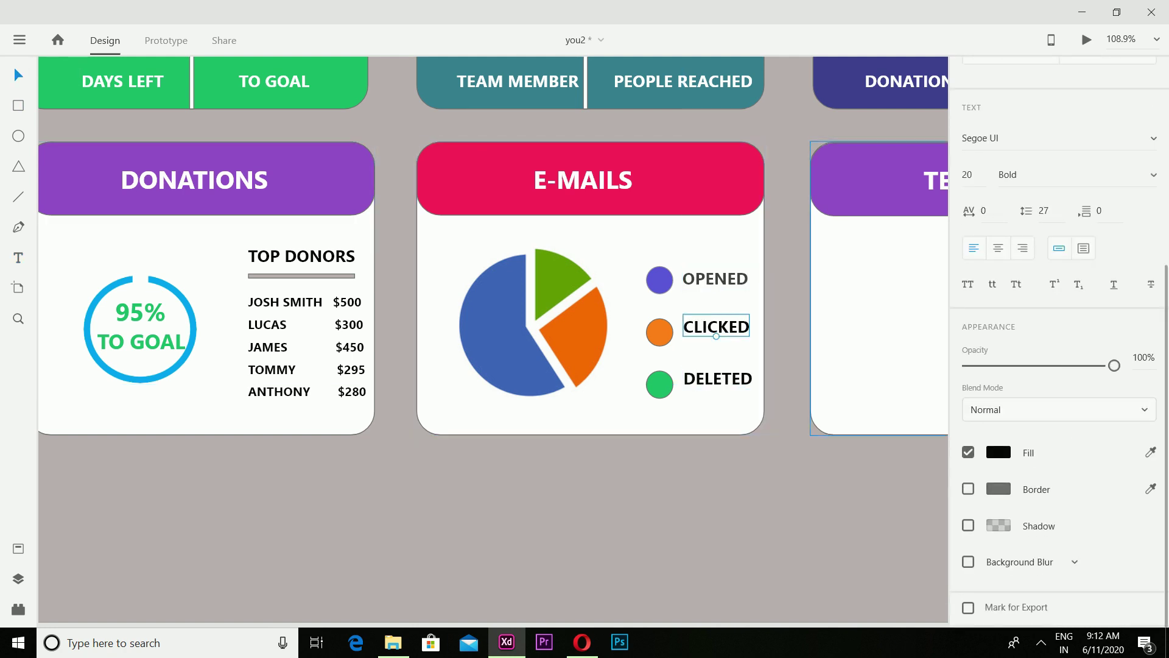
left_click_drag(1117, 365, 1072, 365)
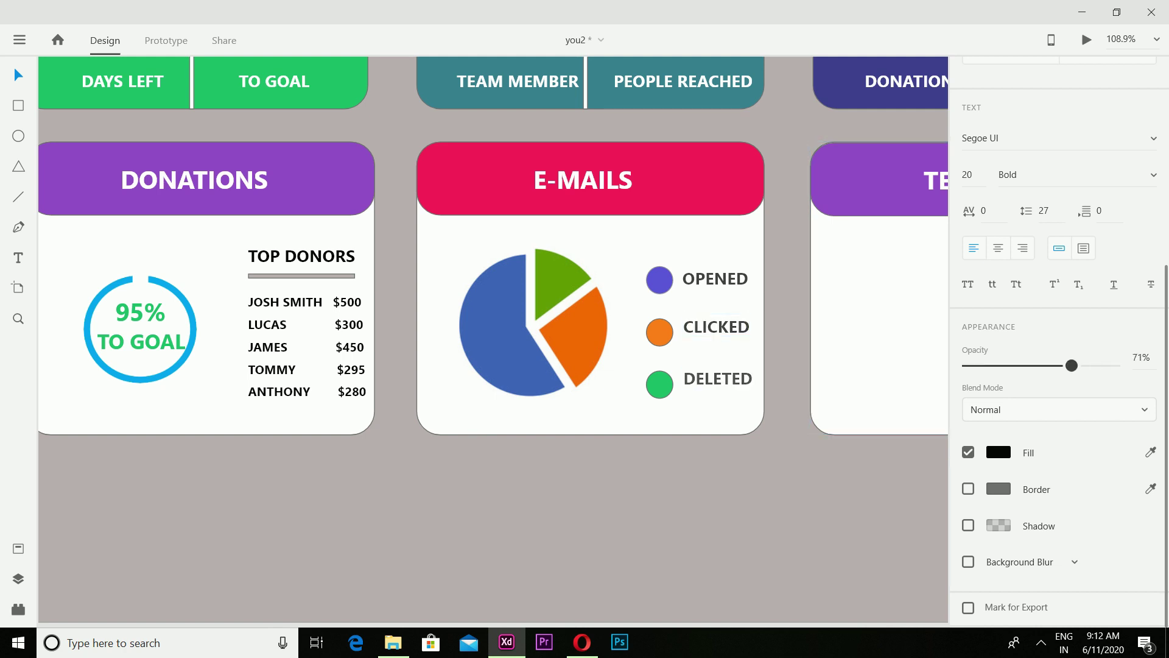
Move the DELETED and CLICKED labels down so they line up with their green and orange circles.
left_click_drag(717, 379, 718, 383)
left_click_drag(718, 328, 717, 335)
left_click(715, 278)
left_click(717, 383)
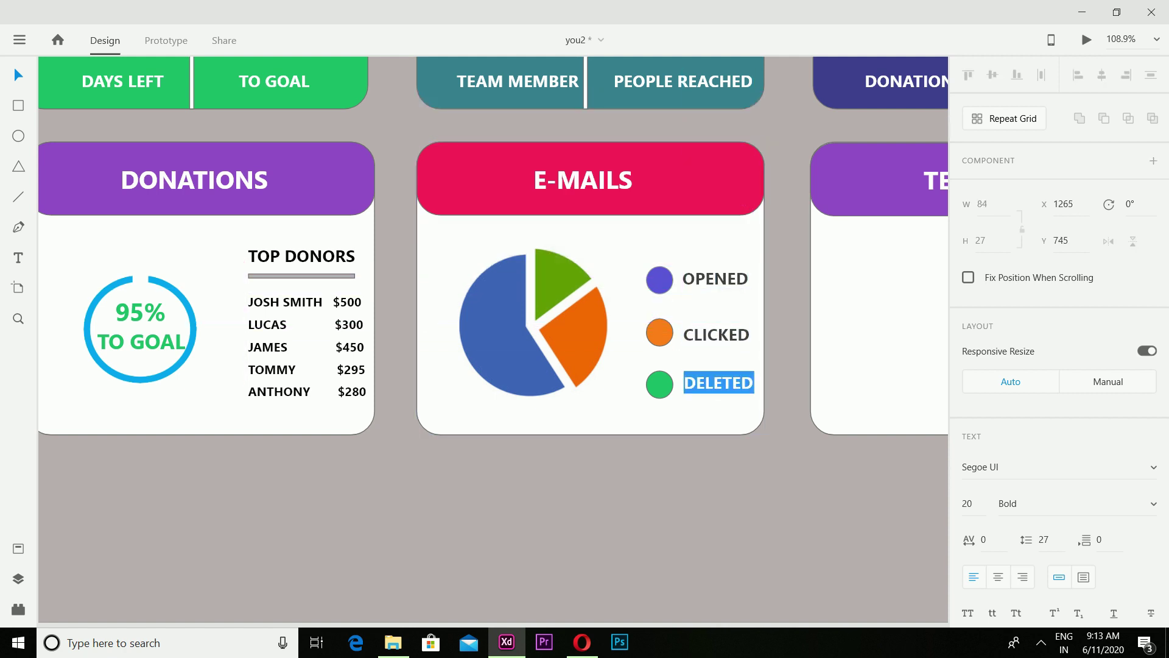
Nudge the DELETED label slightly down to centre it on the green circle in the E-MAILS card.
left_click_drag(717, 383, 718, 388)
key("Escape")
scroll(500, 286, "right", 3)
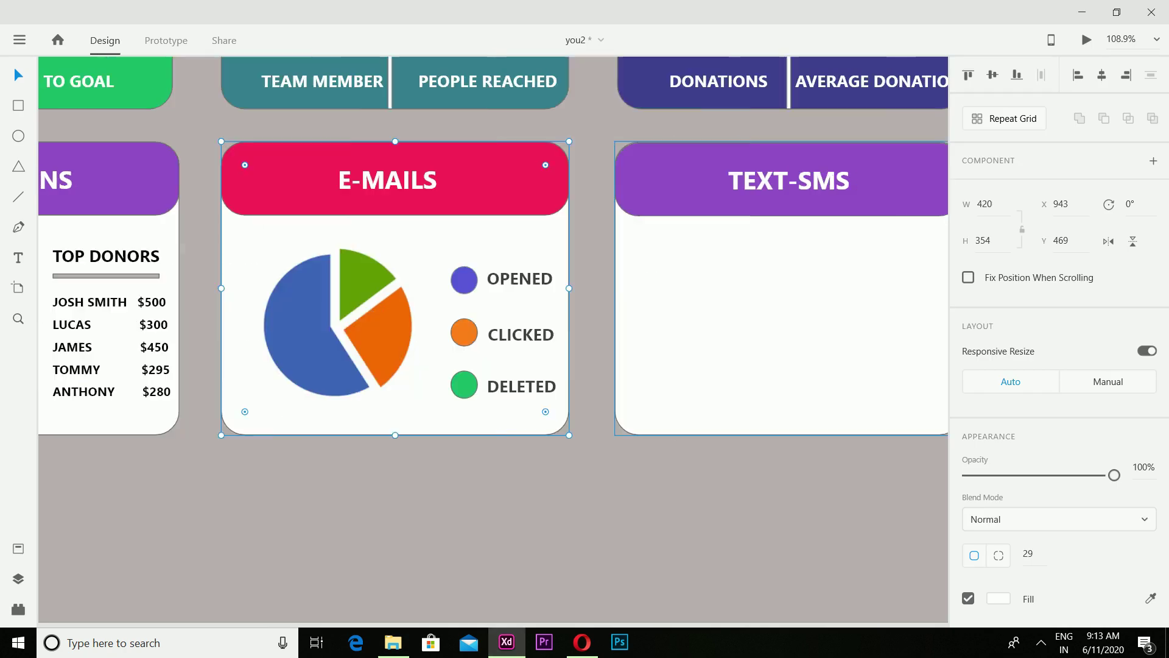
Paste the four-bar chart image and scale it down to fit inside the TEXT-SMS card below its header.
scroll(488, 335, "right", 5)
right_click(497, 292)
left_click(530, 92)
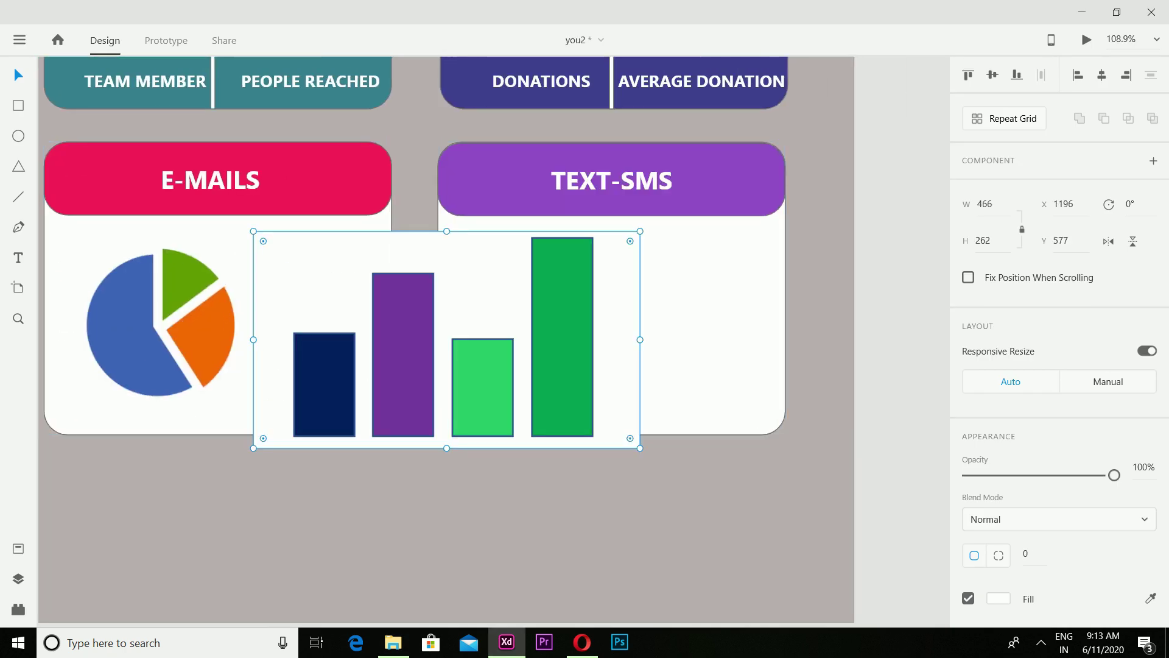
left_click_drag(449, 340, 508, 345)
left_click_drag(509, 236, 509, 344)
left_click_drag(509, 396, 545, 323)
left_click_drag(639, 377, 674, 397)
left_click(700, 405)
Add the heading SENT BREAKDOWN above the bar chart in the TEXT-SMS card, sized to fit within the card.
key("t")
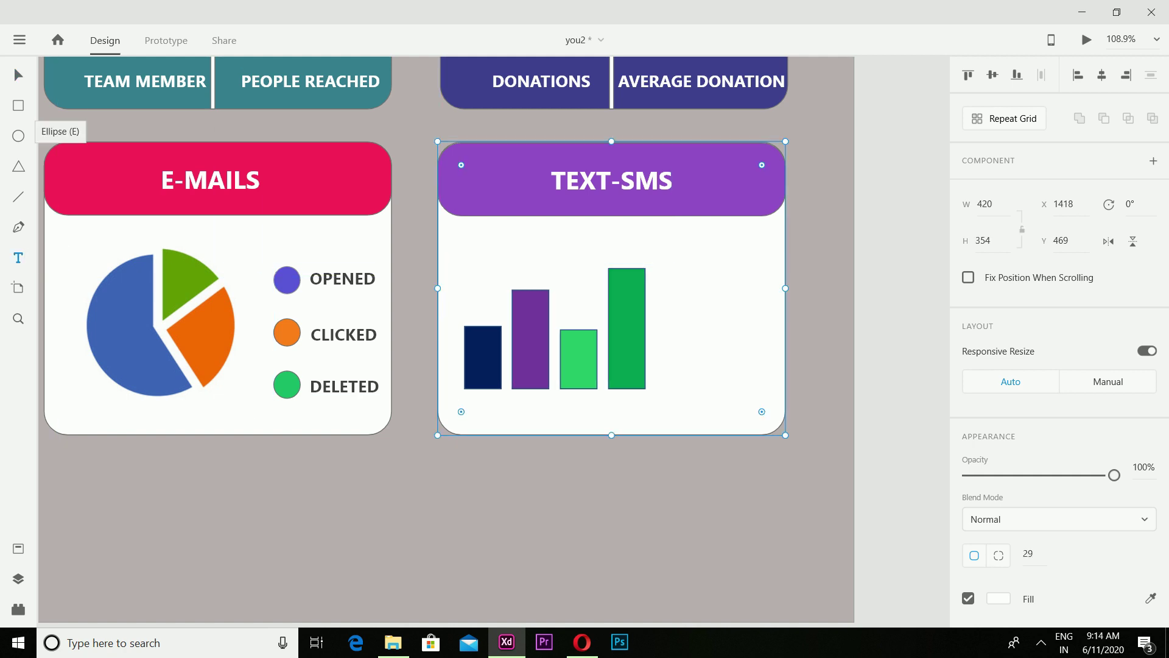
left_click(665, 250)
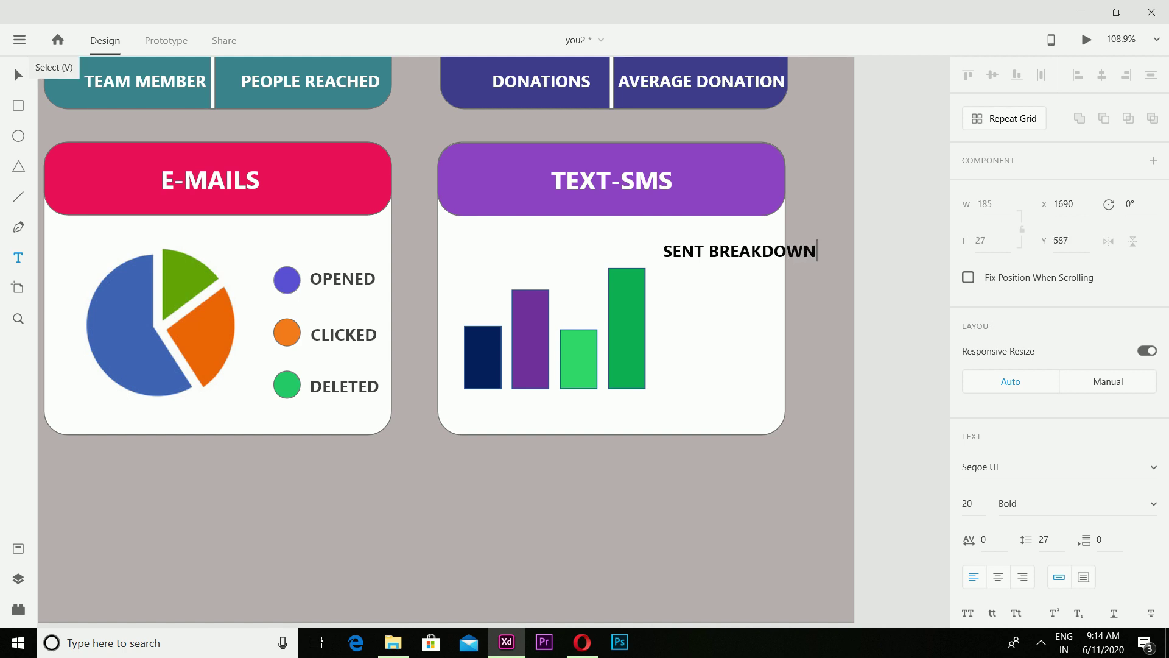
left_click(18, 74)
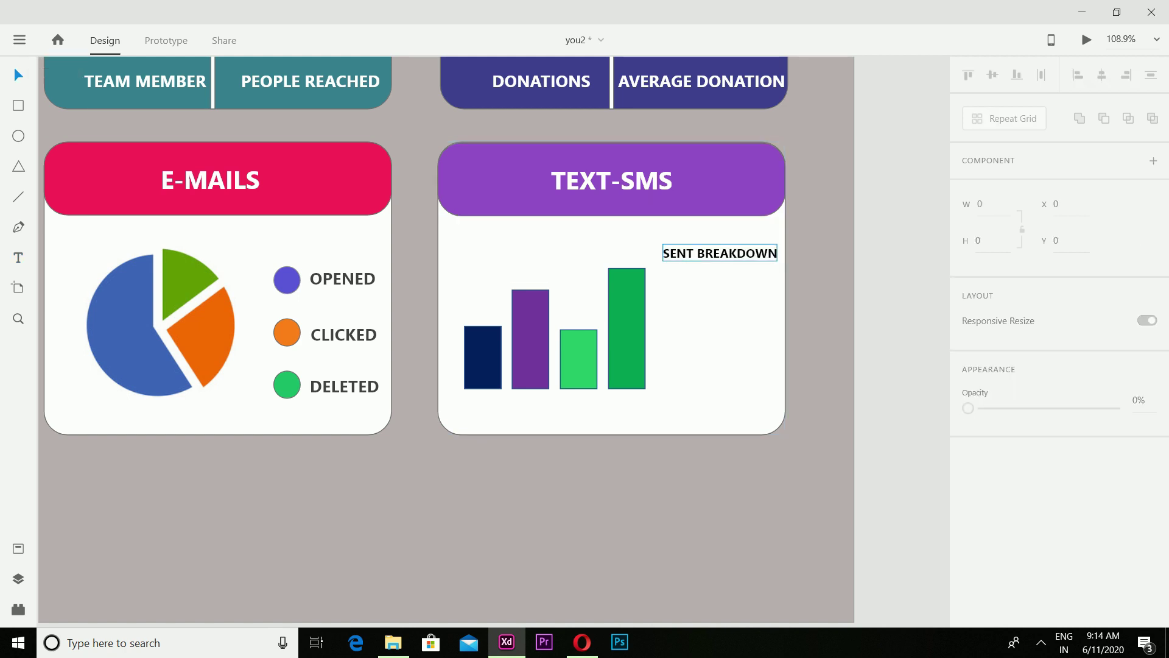
Copy the grey line under TOP DONORS and place the copy beneath the SENT BREAKDOWN heading.
scroll(426, 304, "left", 10)
right_click(365, 275)
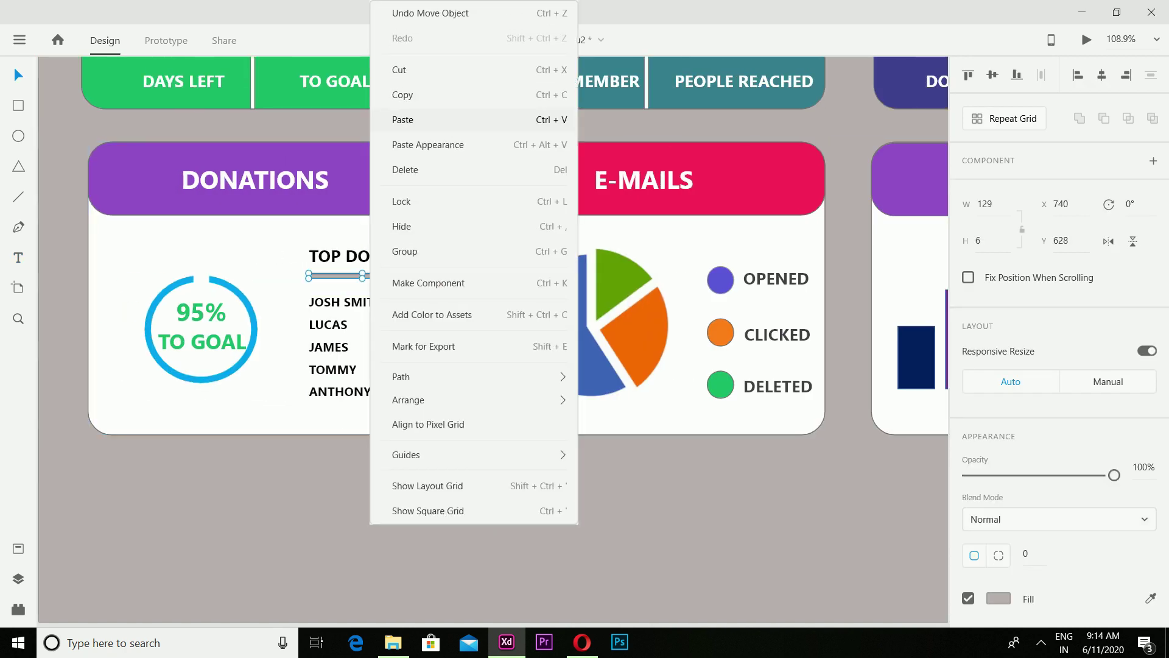
left_click(402, 95)
scroll(427, 305, "right", 7)
right_click(738, 427)
left_click(773, 120)
left_click_drag(152, 275, 711, 268)
scroll(443, 340, "down", 1)
key("Escape")
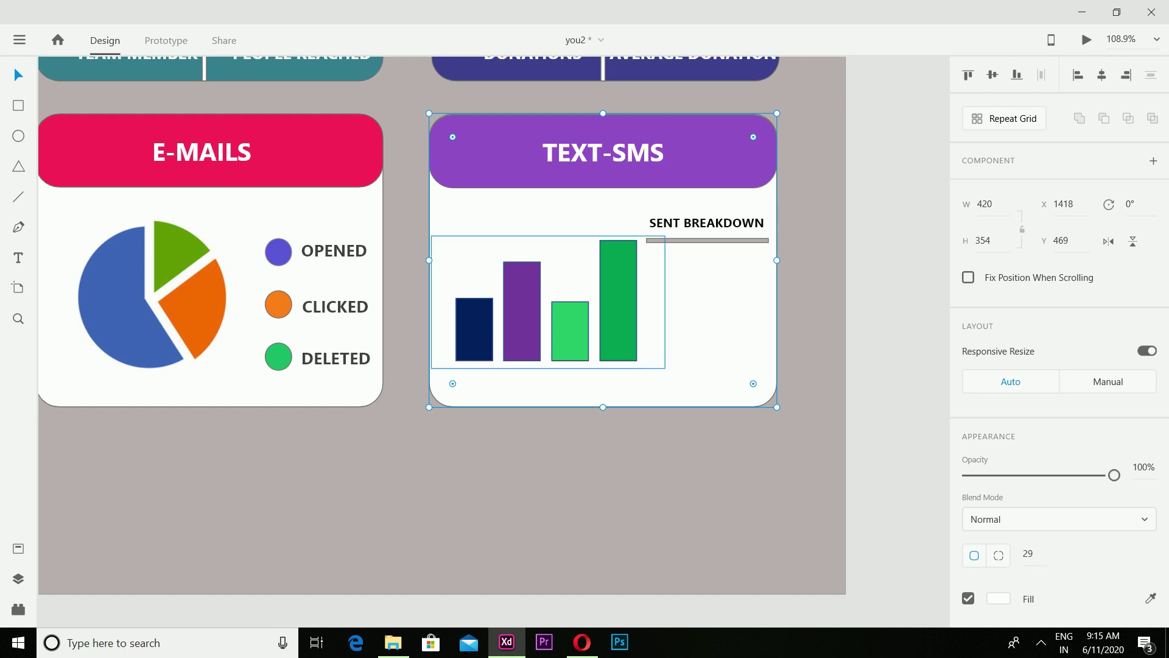
Copy the blue OPENED legend circle from the E-MAILS card and paste it below the SENT BREAKDOWN line.
key("e")
right_click(279, 251)
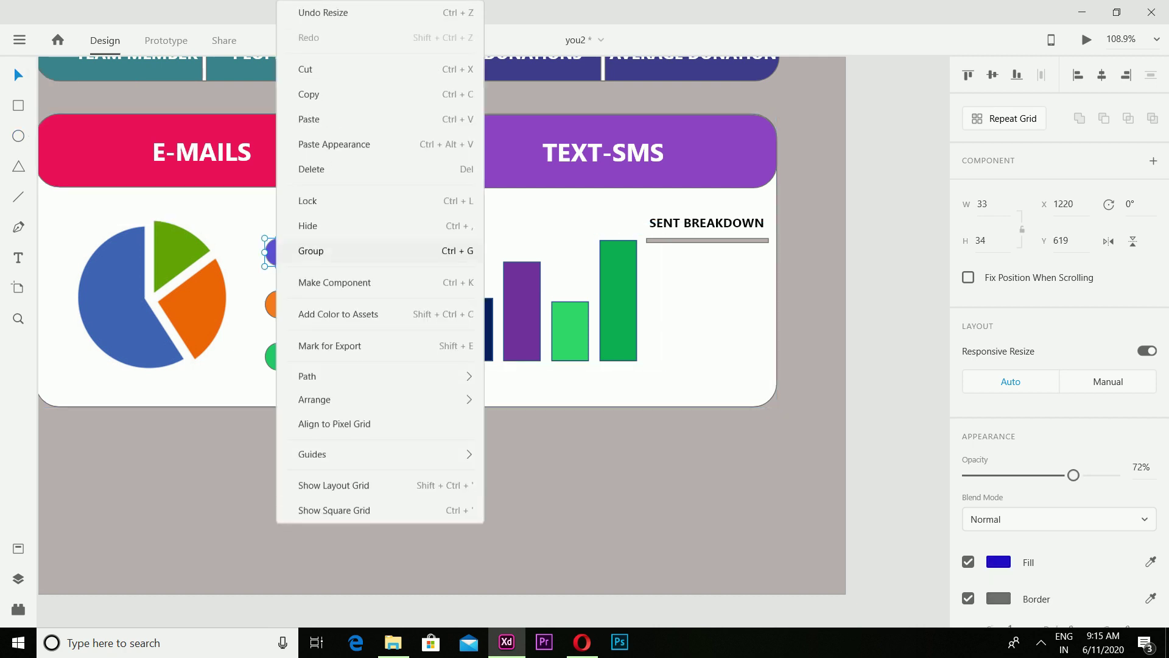
left_click(323, 94)
right_click(683, 305)
left_click(710, 119)
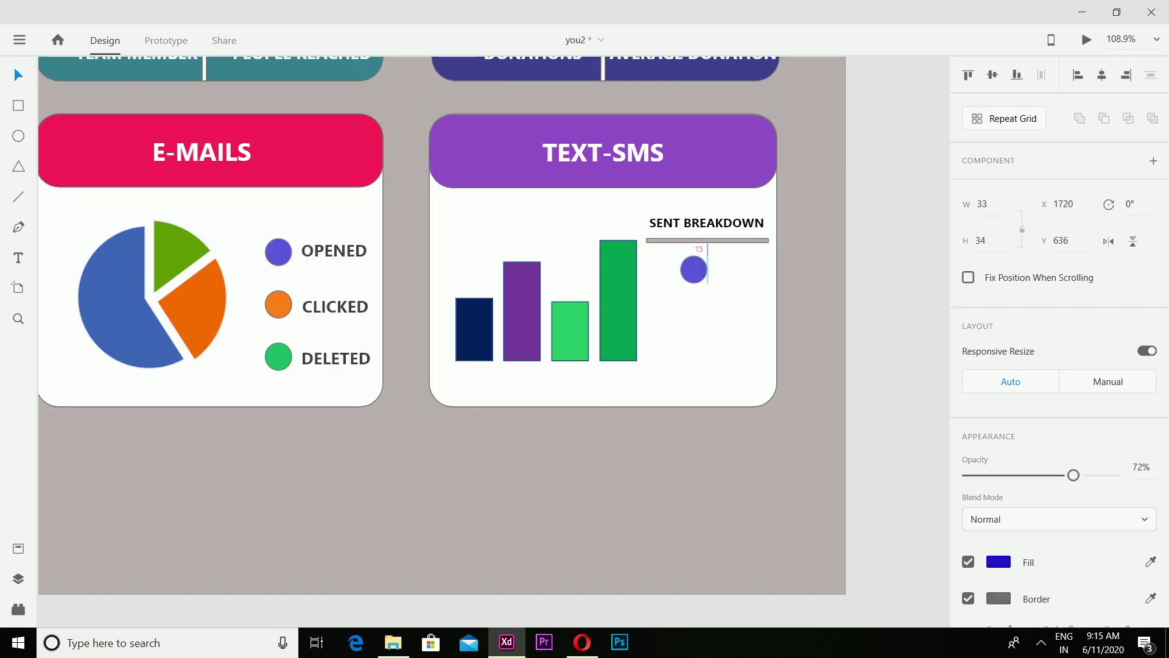
Move the SENT BREAKDOWN heading and its grey line up towards the TEXT-SMS header.
left_click_drag(694, 269, 702, 225)
left_click(707, 223)
left_click(707, 219)
Position the pasted blue circle beside the tallest bar, just under the grey line, and set its opacity to 100%.
left_click(673, 267)
left_click_drag(673, 267, 670, 257)
key("0")
Duplicate the blue circle in the TEXT-SMS card and place the copy directly below the first one.
right_click(652, 225)
key("Escape")
left_click(665, 277)
right_click(665, 277)
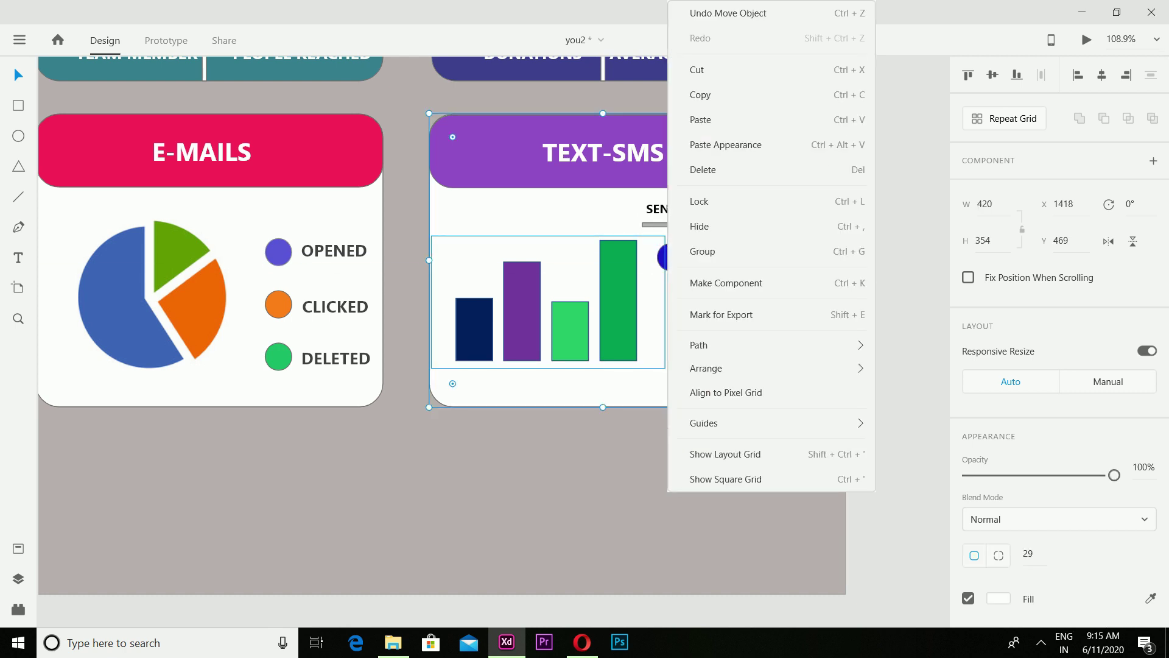
key("Escape")
right_click(671, 277)
left_click(670, 255)
left_click_drag(670, 256, 670, 304)
right_click(671, 305)
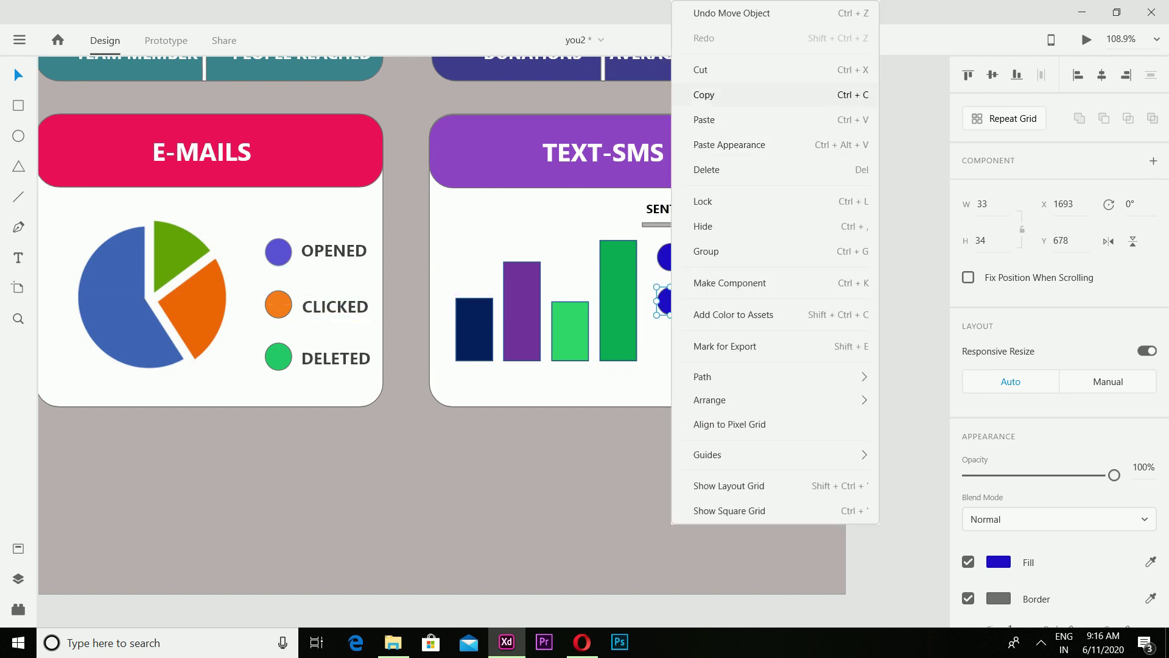
key("Escape")
Add two more copies of the blue circle below, making an evenly spaced vertical column of four.
right_click(676, 278)
left_click(711, 119)
mouse_move(670, 374)
left_mouse_down()
mouse_move(678, 335)
mouse_move(671, 386)
mouse_move(671, 250)
mouse_move(671, 369)
left_mouse_up()
right_click(674, 341)
left_click(710, 94)
right_click(670, 341)
left_click(731, 116)
key("Escape")
Set the top TEXT-SMS legend circle's fill to #3F3C8F.
double_click(671, 251)
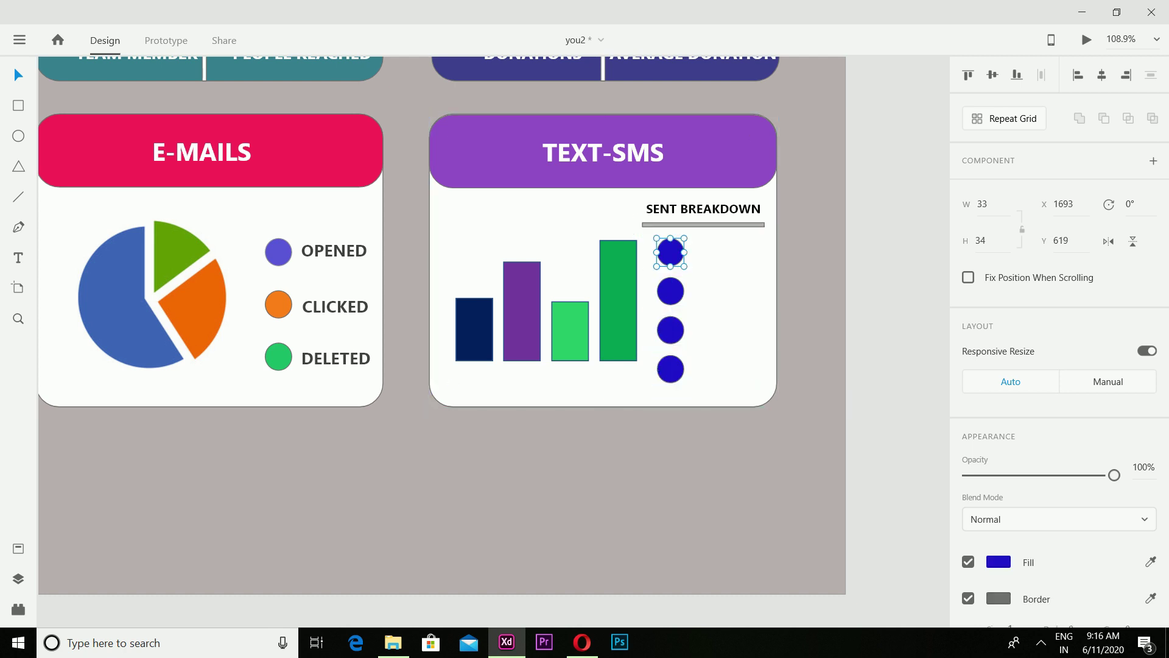
scroll(1060, 341, "down", 3)
left_click(998, 342)
left_click(782, 444)
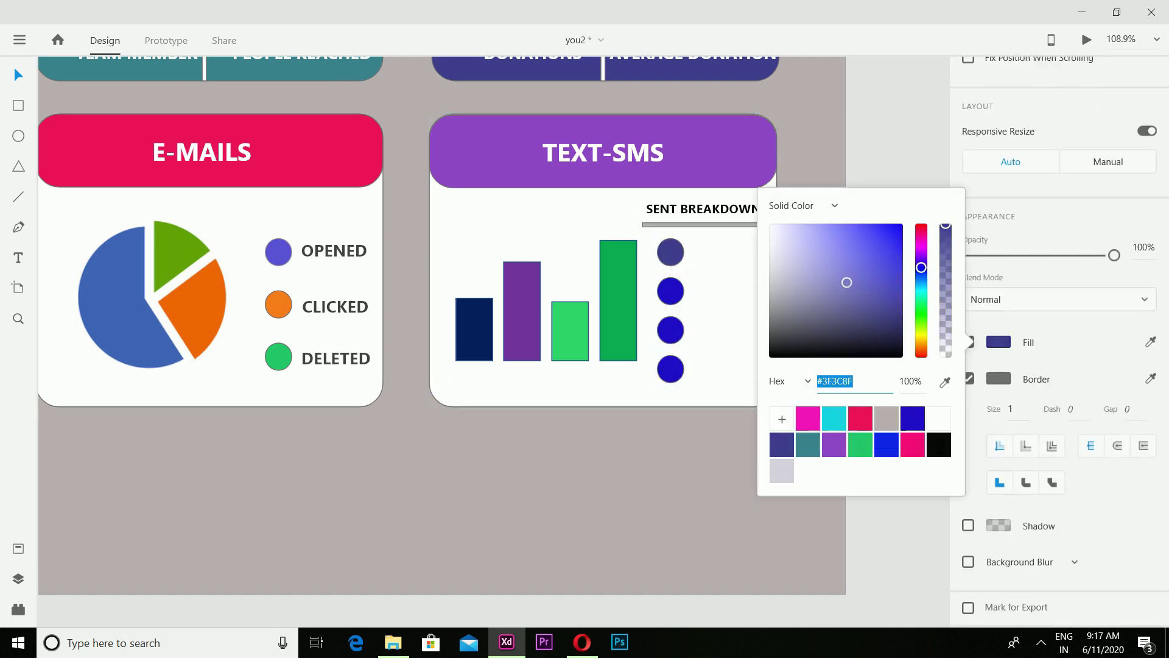
Try the darker blue fill #261B8D on the second TEXT-SMS legend circle.
left_click(671, 291)
left_click(671, 291)
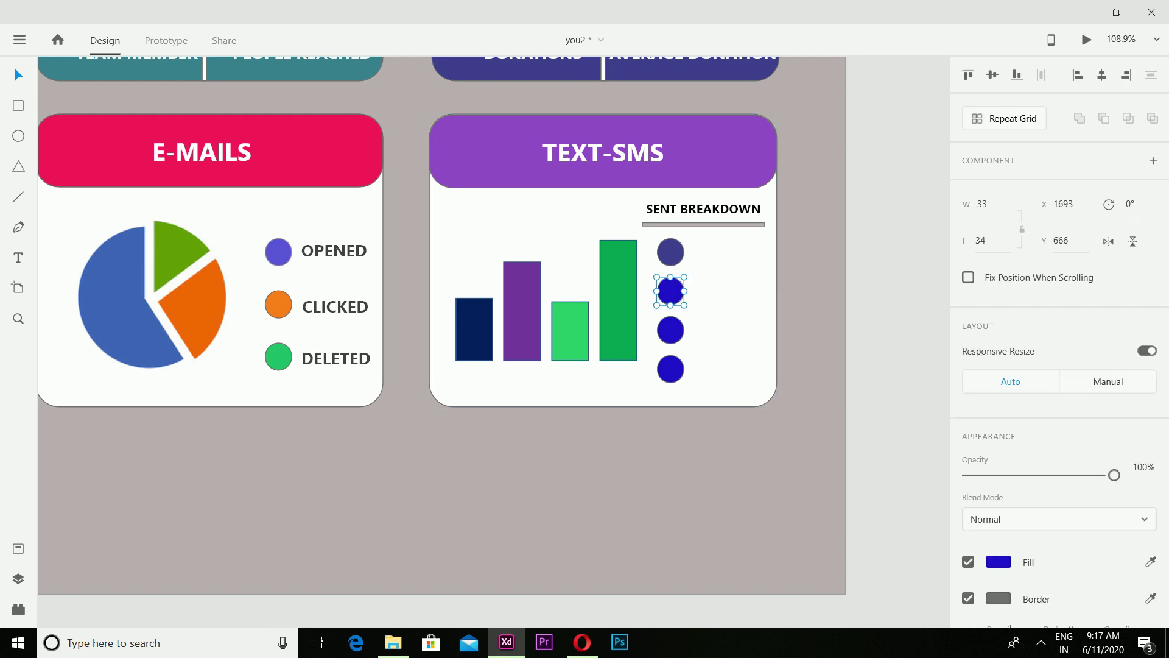
left_click(999, 561)
mouse_move(896, 381)
left_mouse_down()
mouse_move(885, 459)
mouse_move(877, 415)
left_mouse_up()
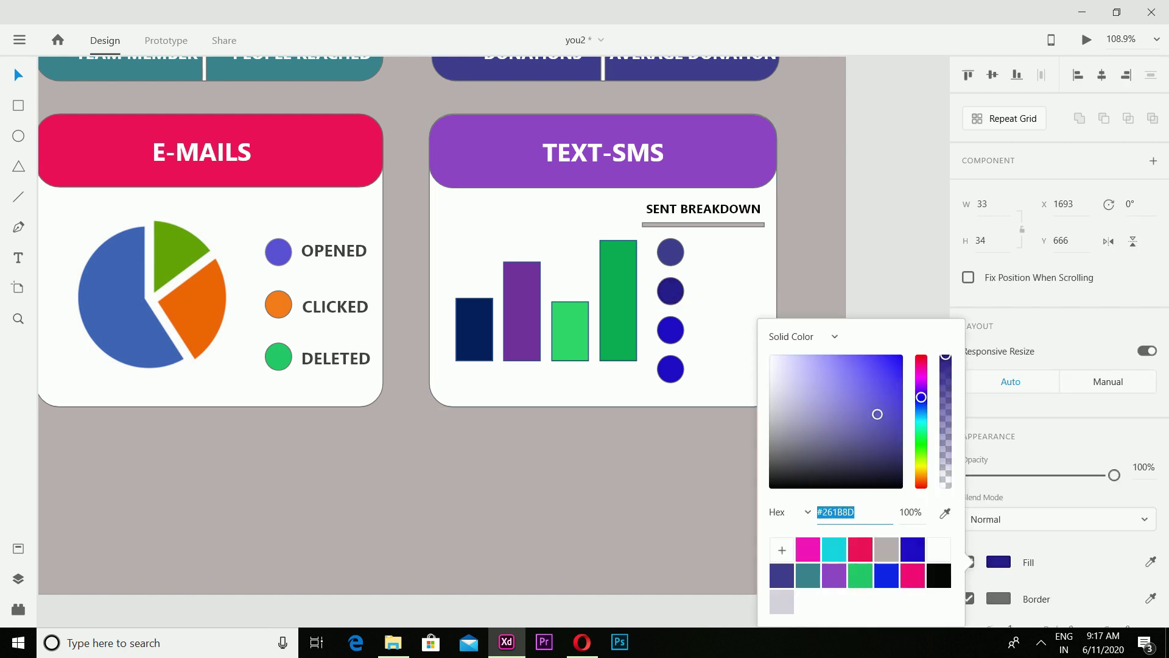
Set the top TEXT-SMS legend circle's fill to #322F8A and the second circle's opacity to 100%.
left_click(671, 252)
left_click(671, 252)
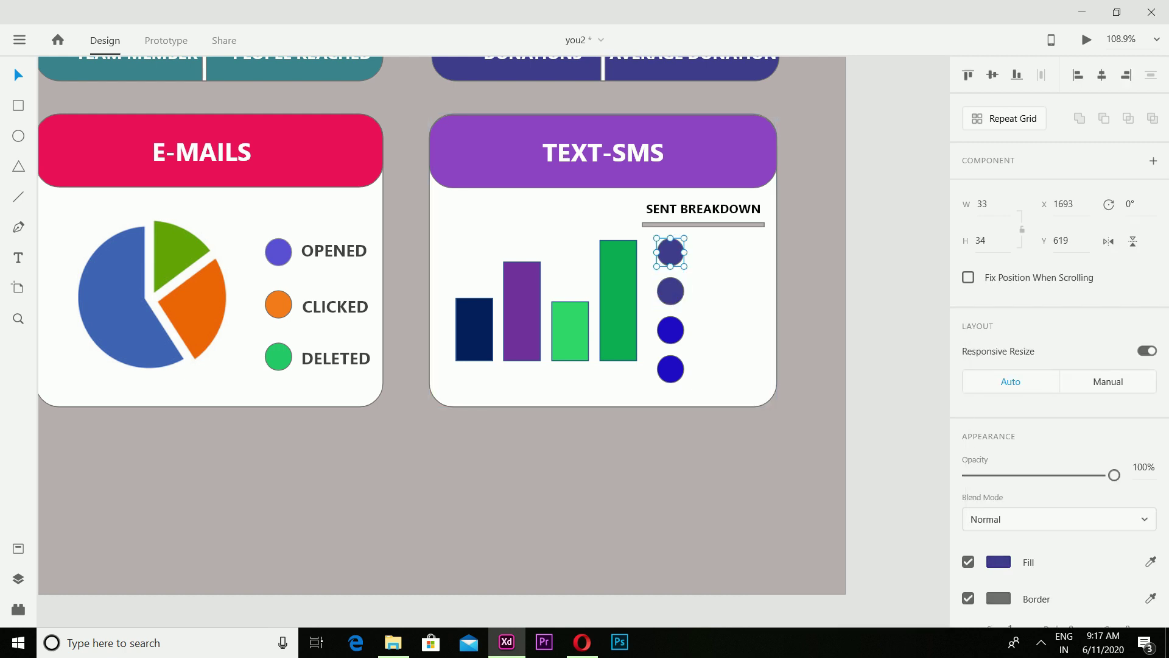
left_click(999, 562)
left_click(913, 549)
left_click(782, 575)
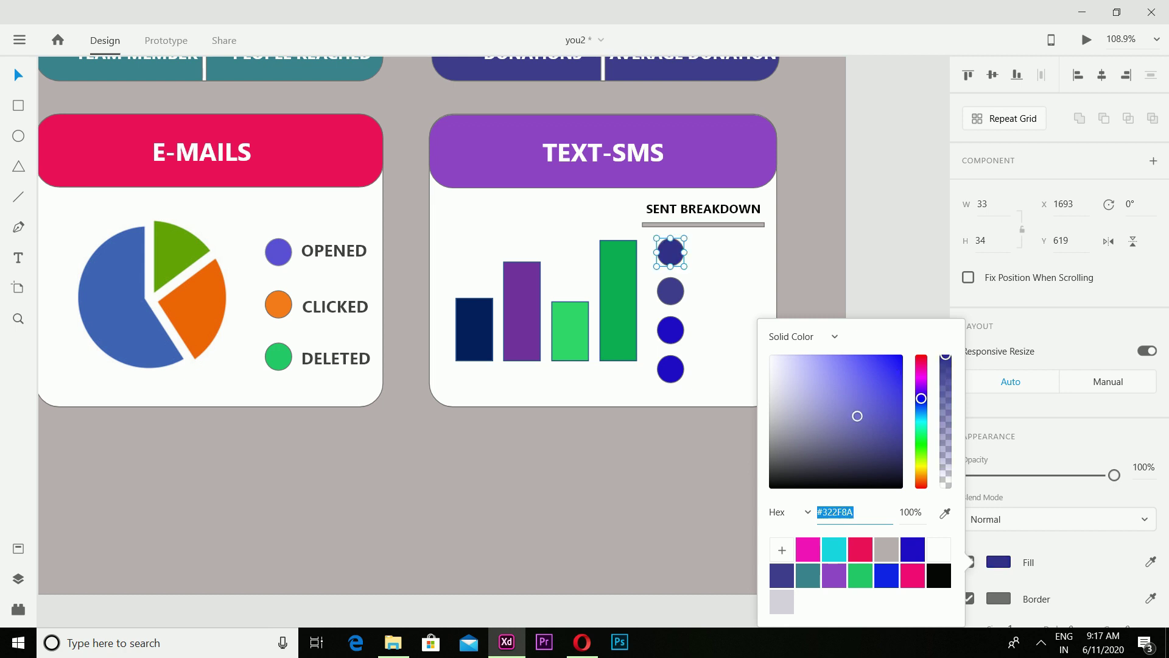
left_click(999, 562)
left_click_drag(1060, 475, 1115, 475)
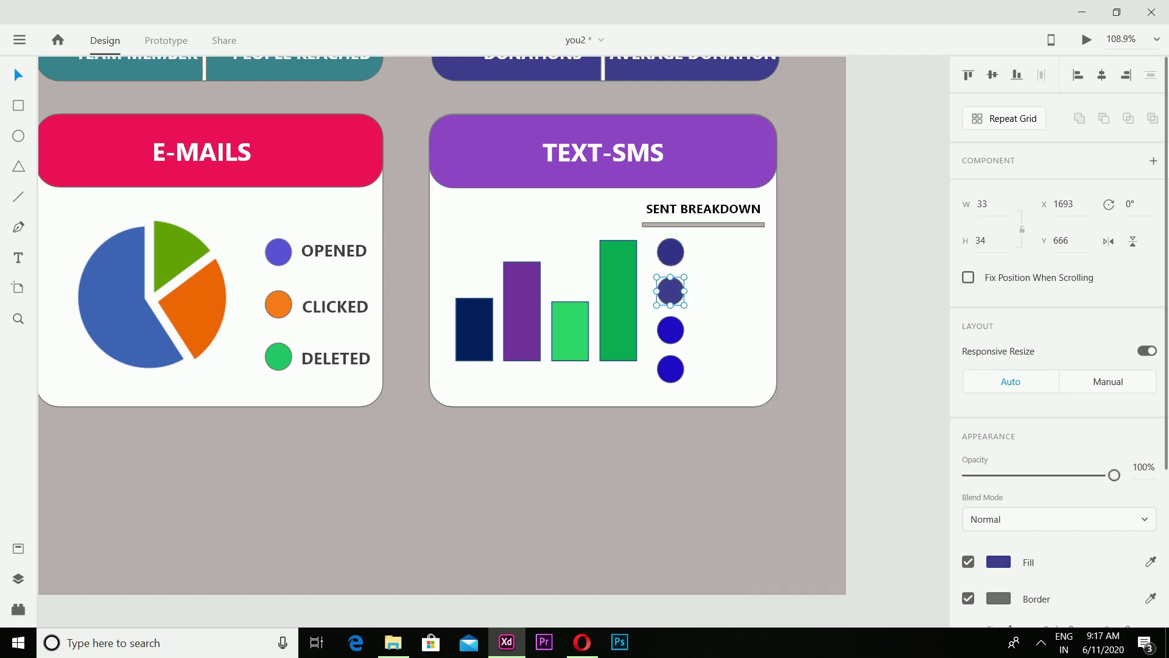
Fill the third TEXT-SMS legend circle with the saved green and lower its opacity to about 85%.
left_click(671, 330)
left_click(999, 562)
left_click(808, 575)
left_click(860, 575)
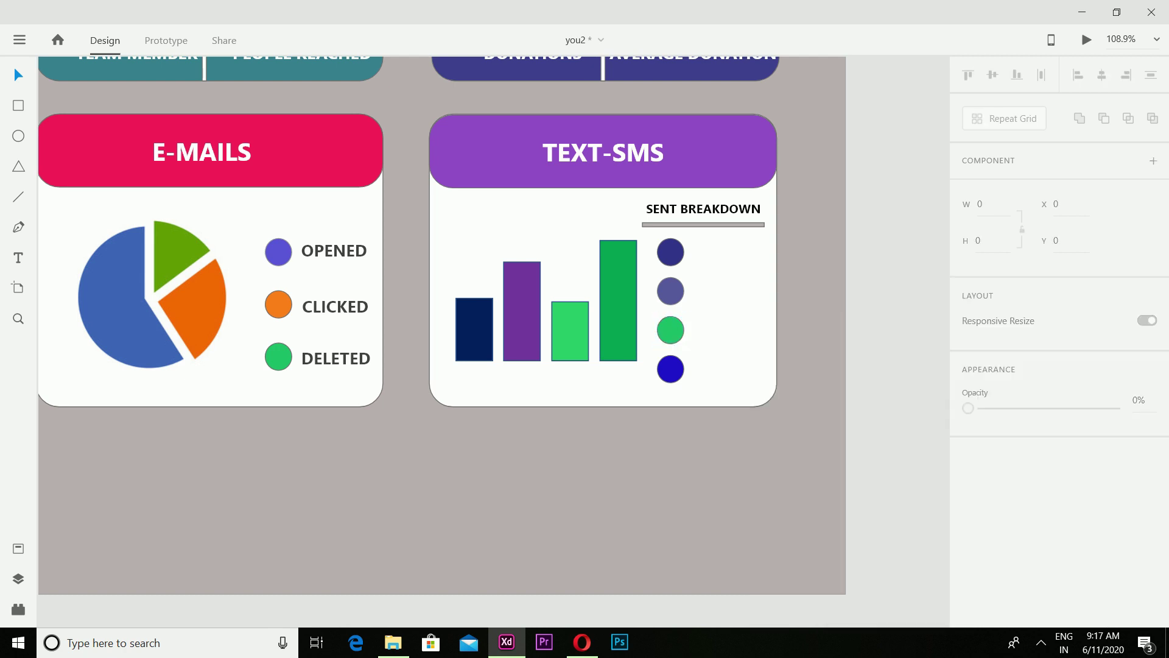
left_click(999, 562)
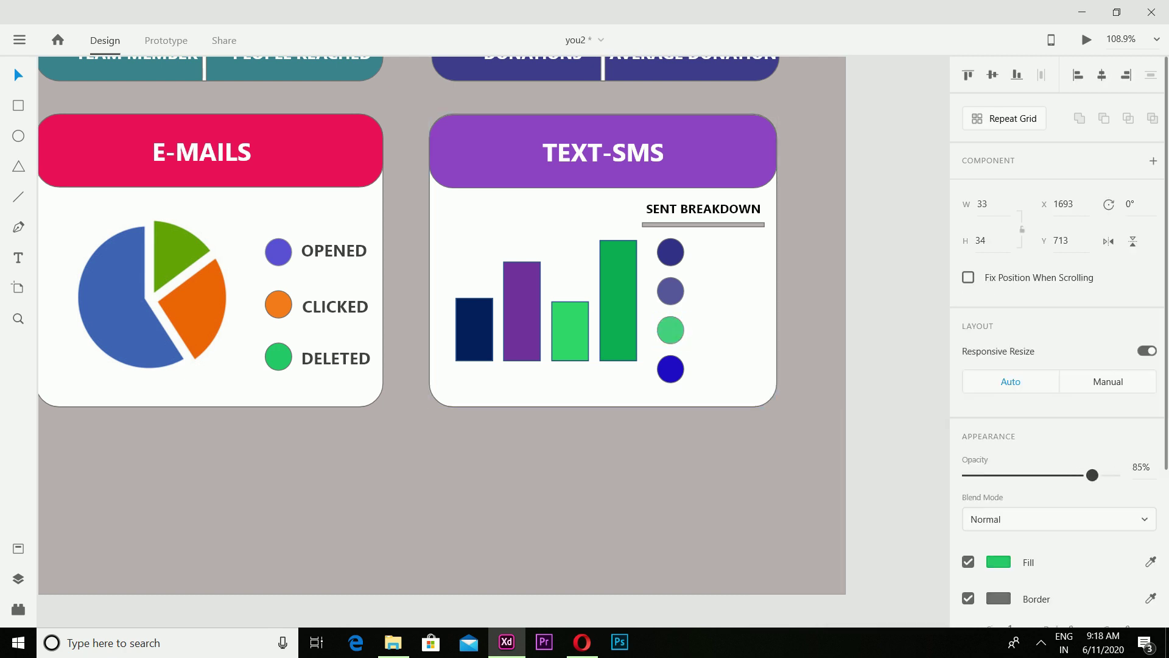
Change the bottom TEXT-SMS legend circle's fill to a bright green.
left_click(670, 369)
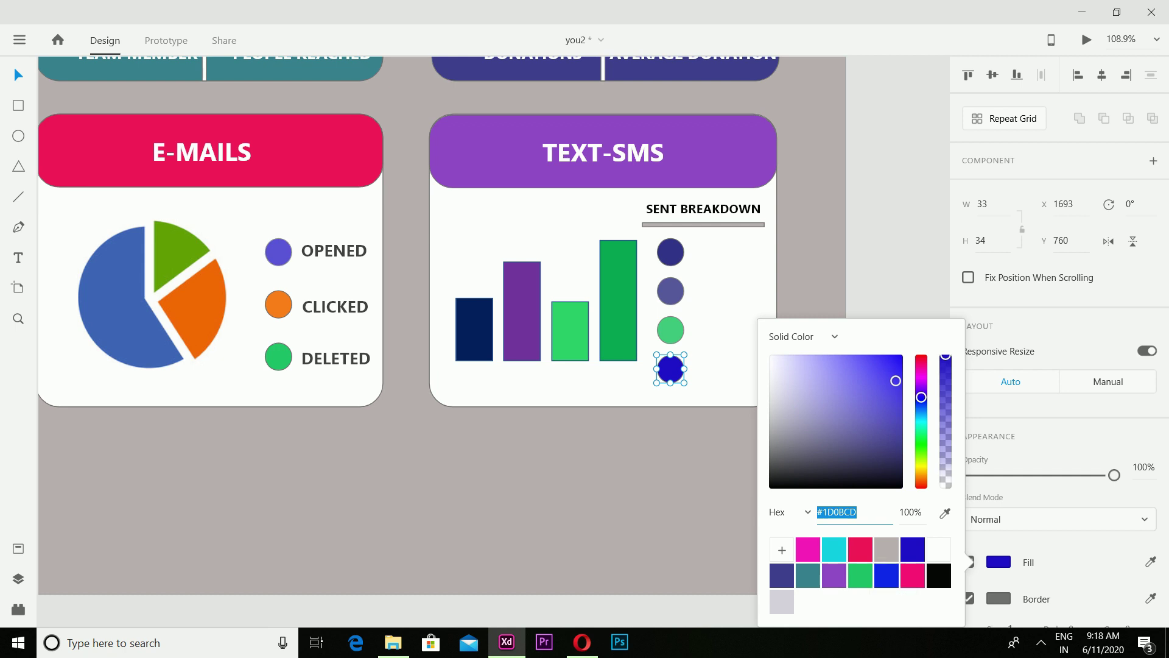
left_click(922, 440)
left_click(893, 268)
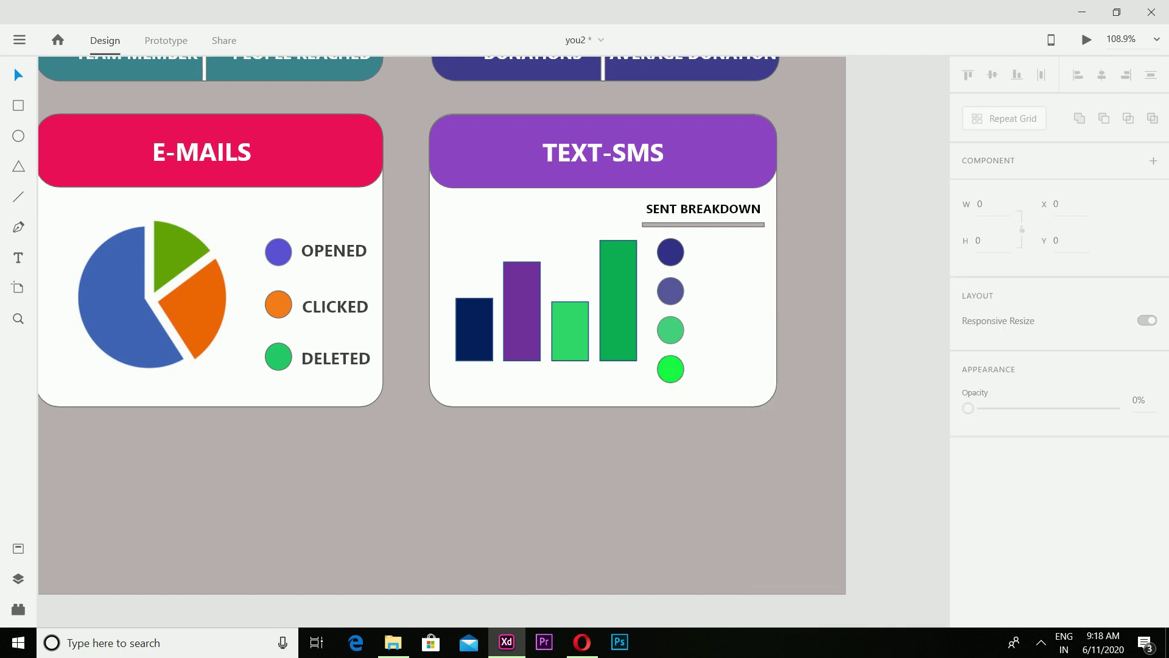
Try a dark purple fill, #3D2D6A, at 100% opacity on the second TEXT-SMS legend circle.
left_click(671, 290)
left_click(999, 562)
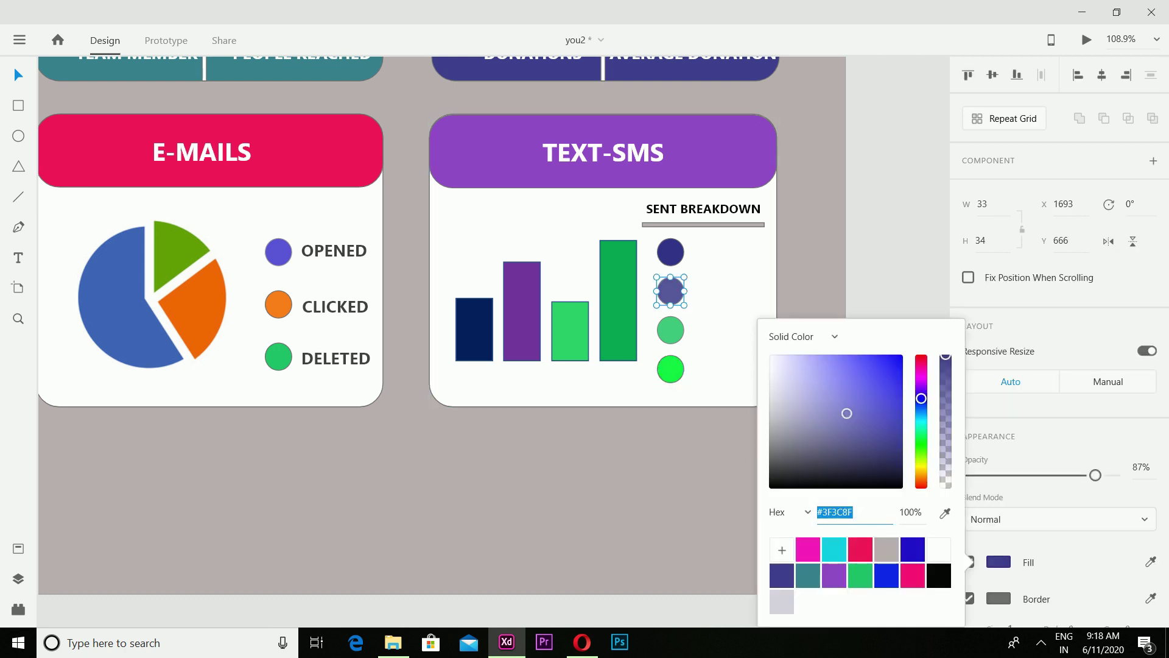
left_click(873, 367)
left_click(877, 396)
left_click(671, 290)
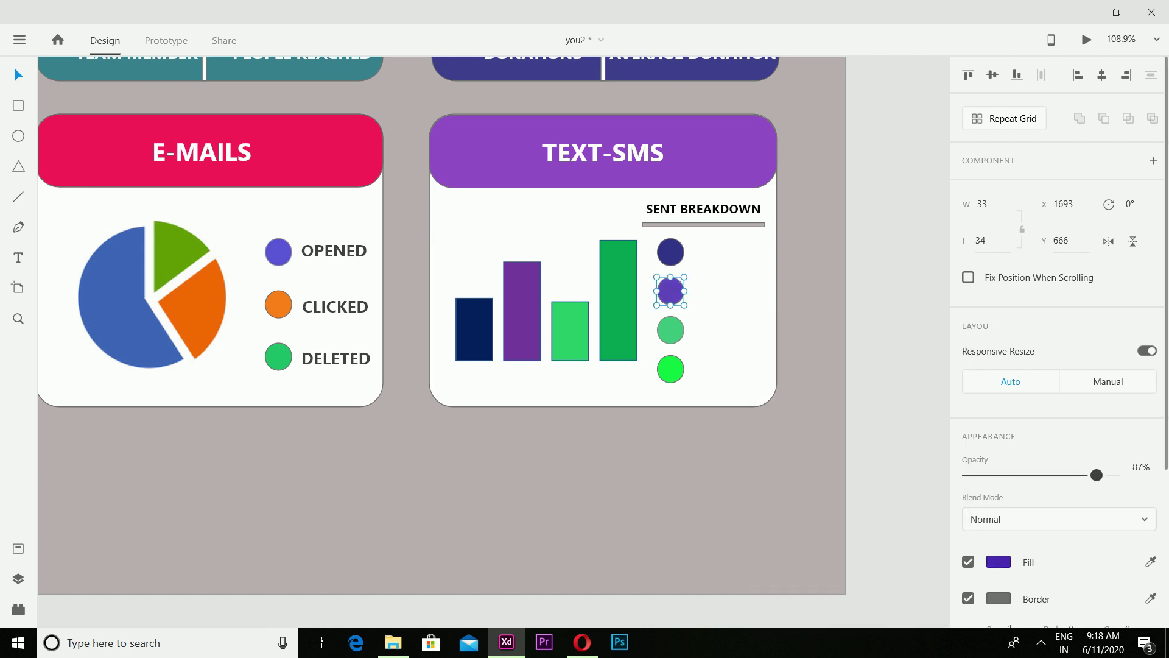
key("0")
left_click(999, 562)
left_click_drag(878, 395, 846, 433)
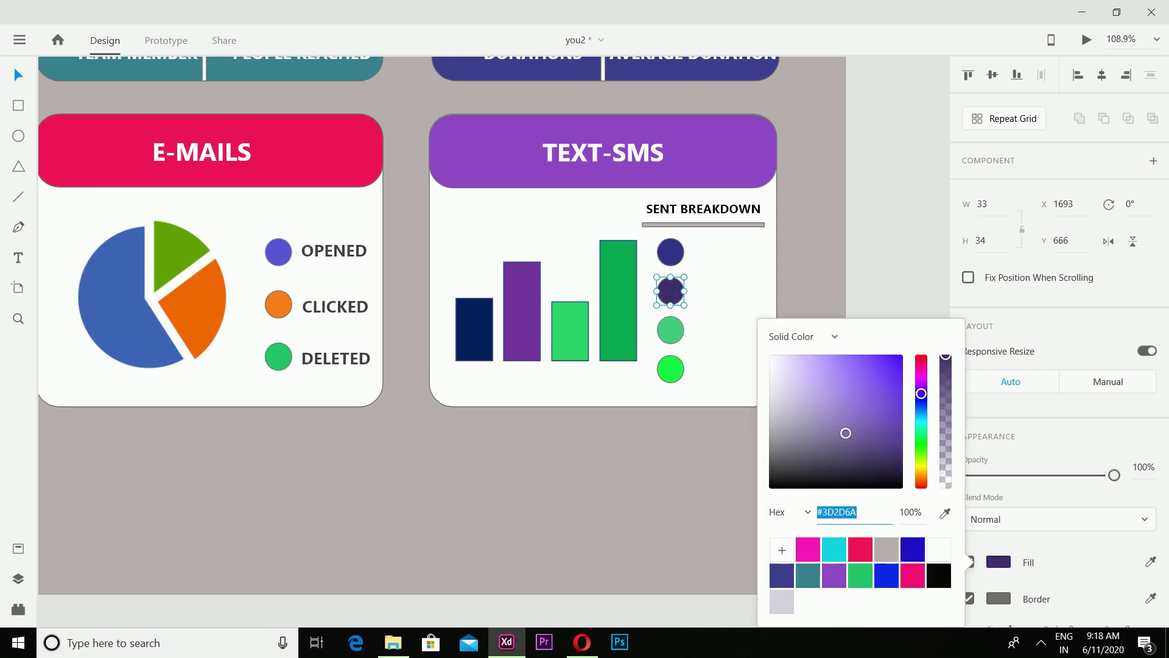
Recolour the top TEXT-SMS legend circle muted indigo and the second one light violet at about 90% opacity.
left_click(670, 252)
left_click(999, 563)
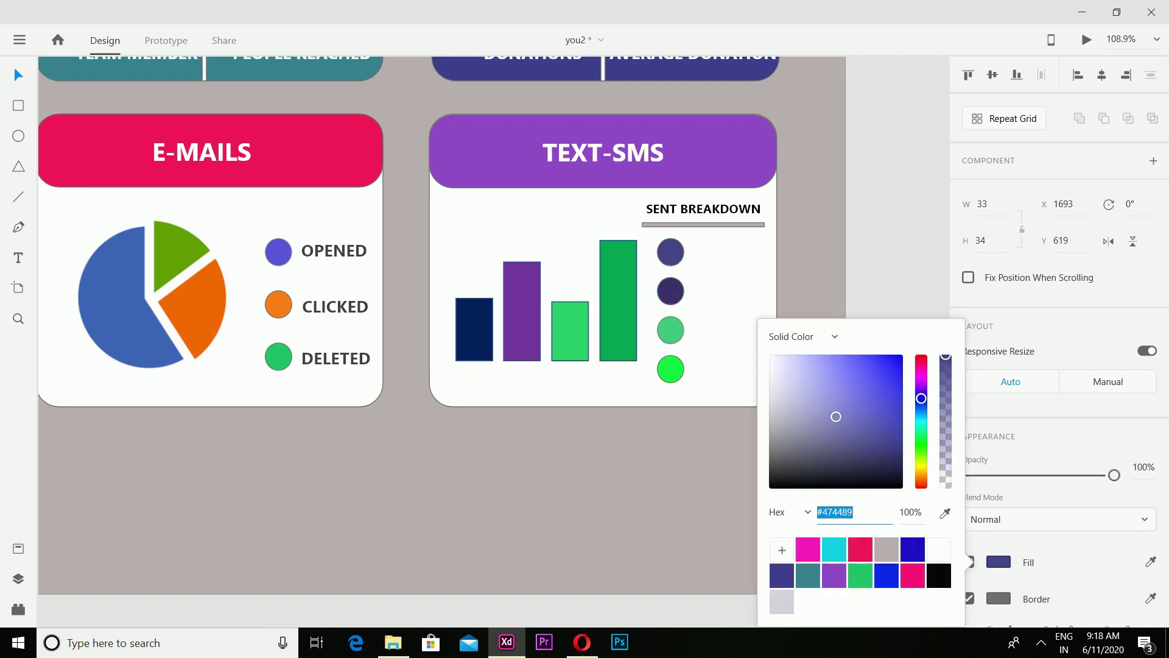
left_click(670, 290)
key("9")
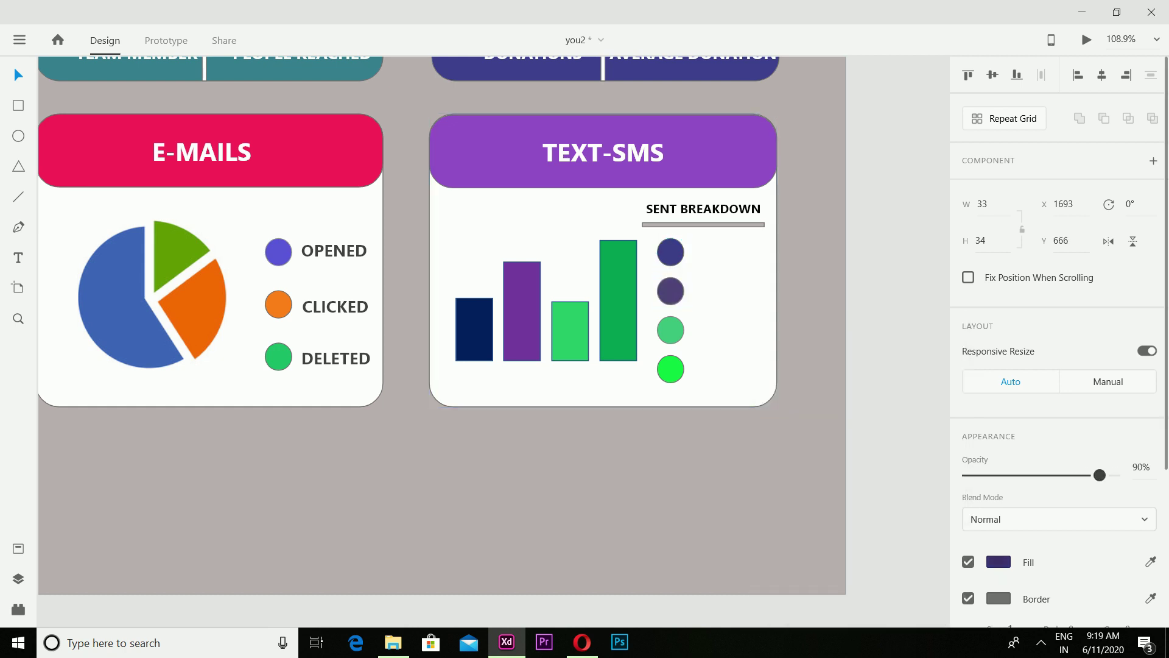
left_click(999, 562)
mouse_move(846, 433)
left_mouse_down()
mouse_move(859, 438)
mouse_move(881, 369)
left_mouse_up()
key("Escape")
key("Escape")
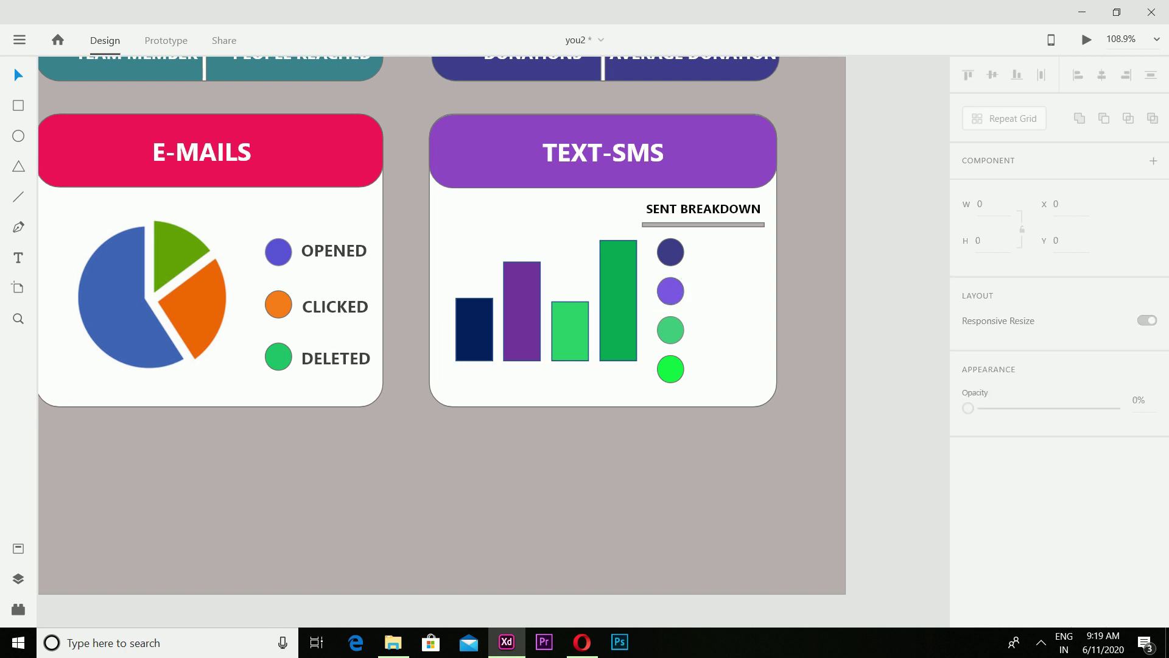
scroll(442, 323, "left", 5)
left_click(332, 295)
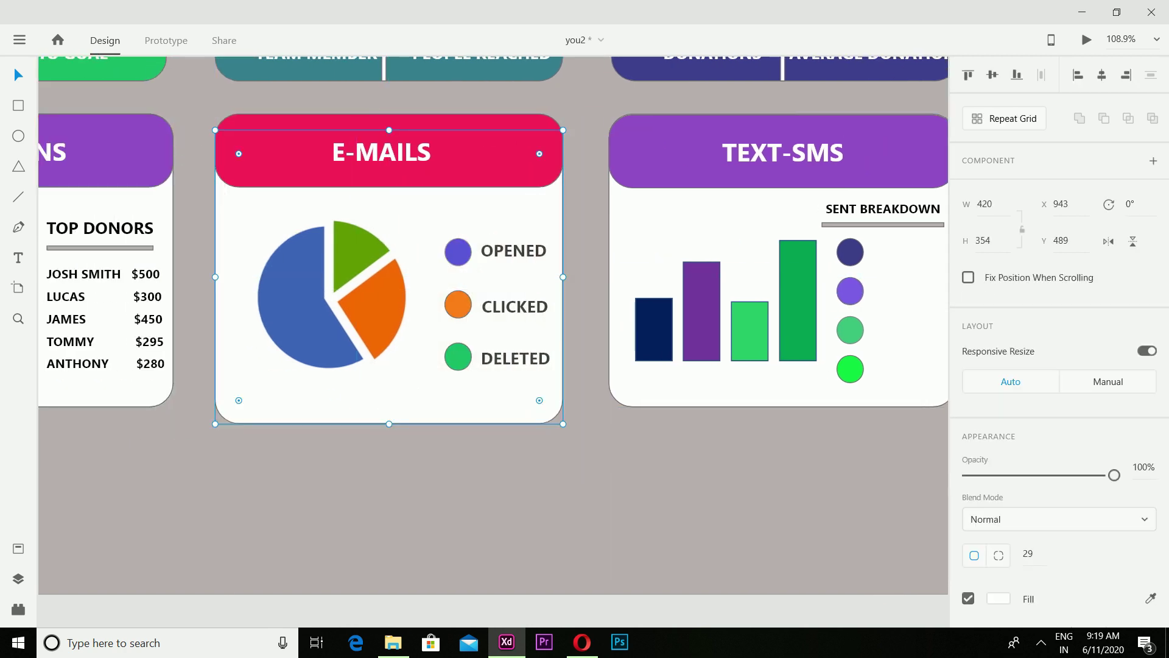
key("ctrl+z")
key("Escape")
key("ctrl+0")
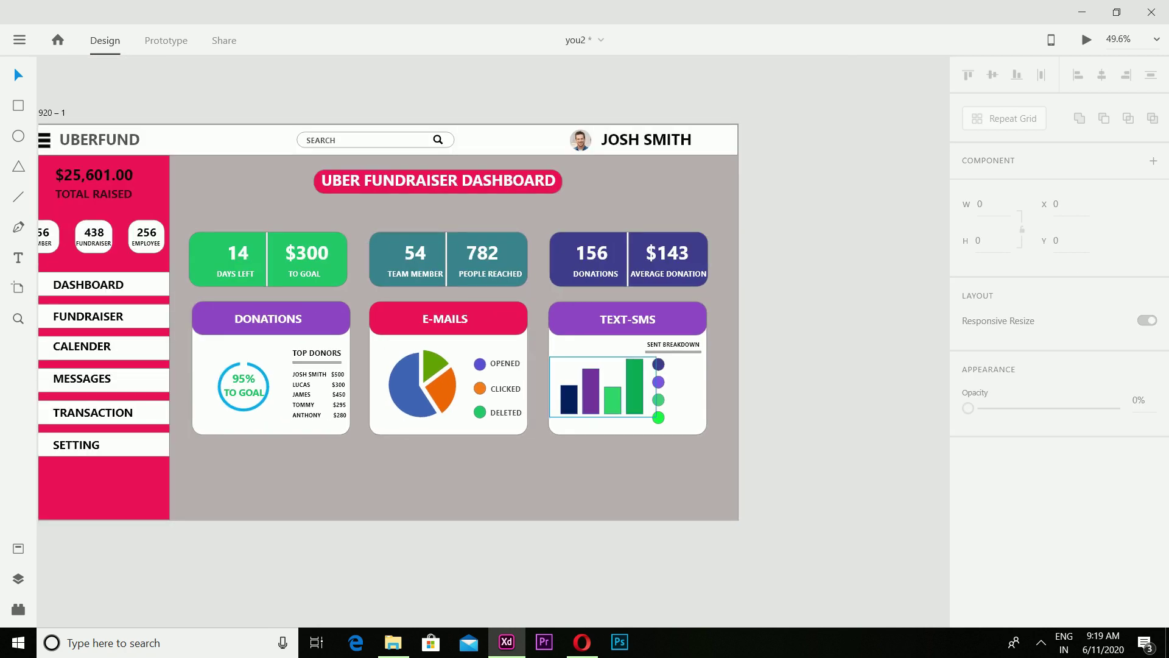
Add the size 15 bold label TODAY beside the top TEXT-SMS legend circle and align it with the circle.
scroll(427, 335, "up", 5)
left_click(19, 257)
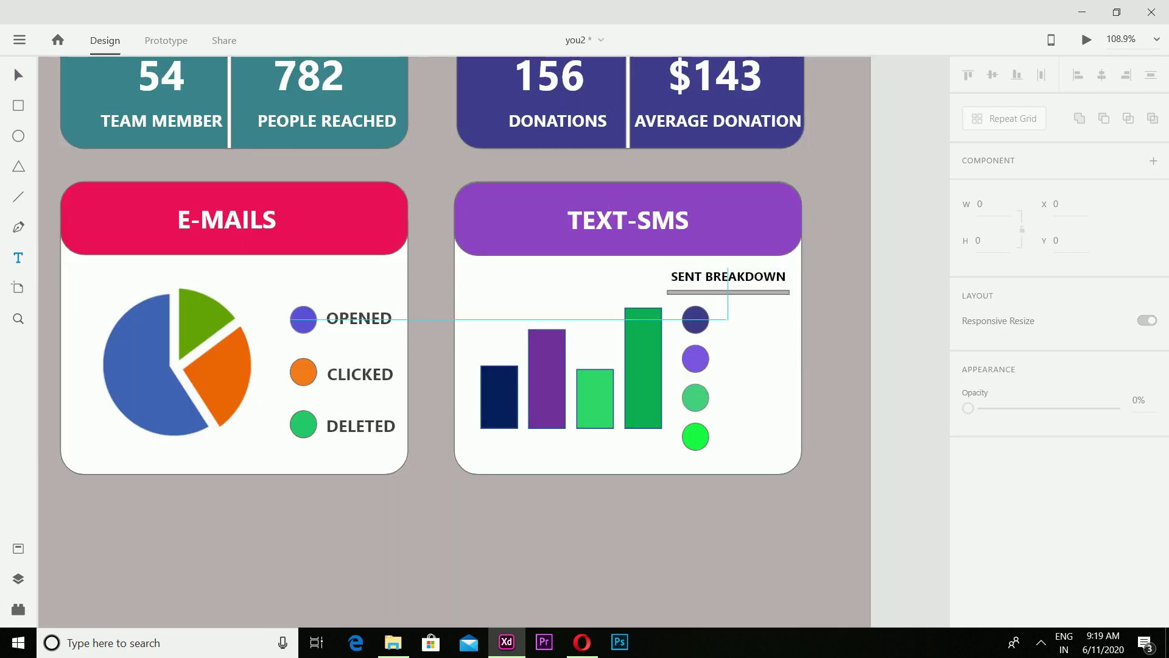
left_click(730, 315)
key("Escape")
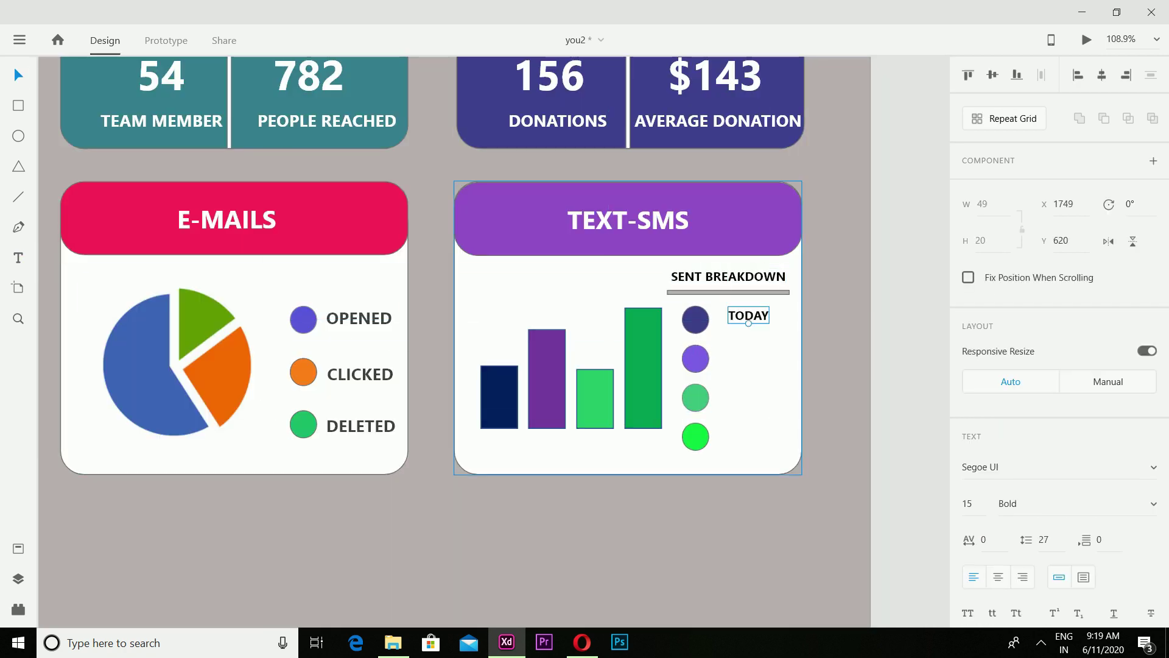
left_click_drag(748, 316, 748, 321)
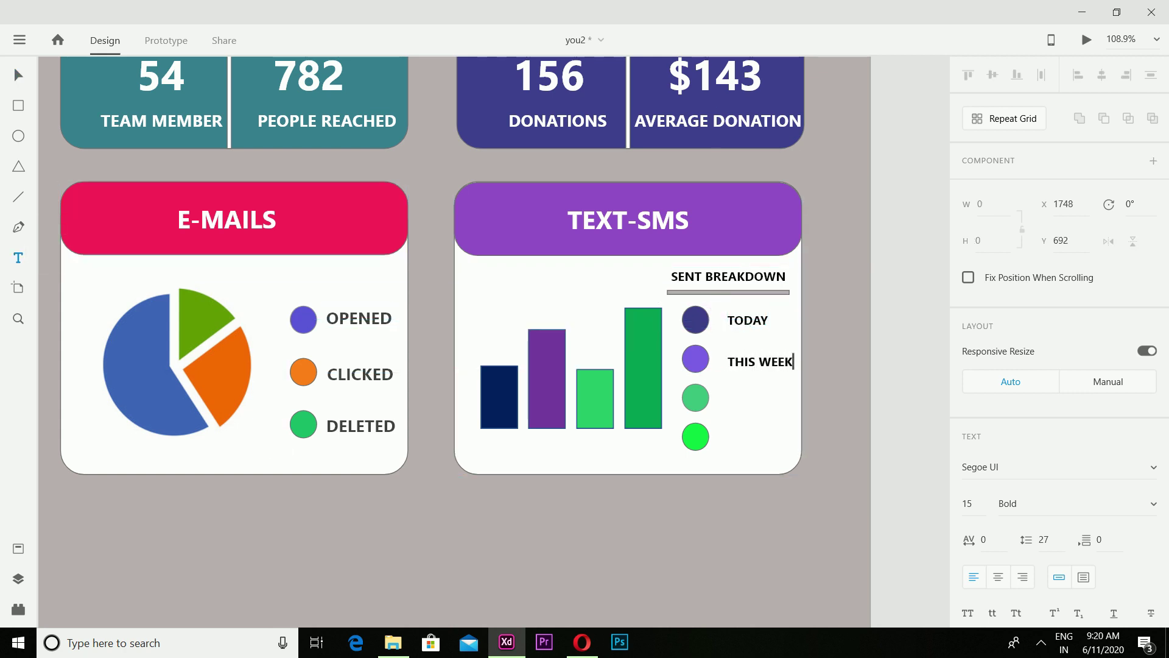
Label the remaining TEXT-SMS legend circles THIS WEEK, LAST WEEK and THIS MONTH from top to bottom.
left_click(729, 396)
left_click(730, 434)
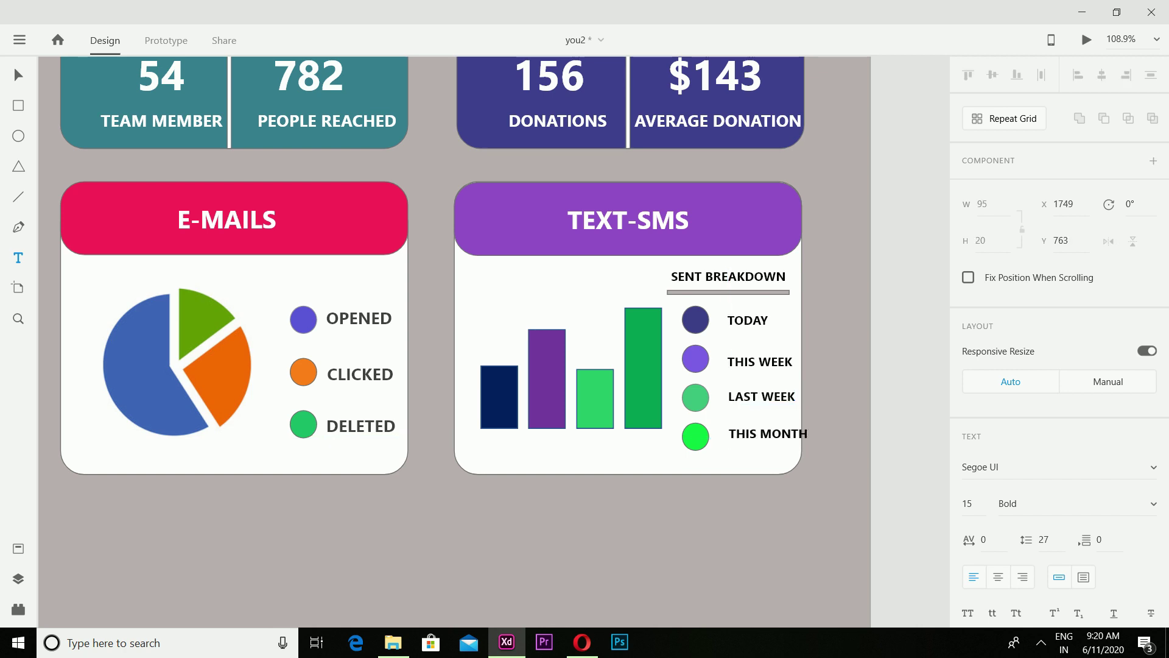
Move the TODAY, THIS WEEK, LAST WEEK and THIS MONTH labels closer to their TEXT-SMS legend circles.
left_click(18, 75)
left_click_drag(748, 321, 739, 320)
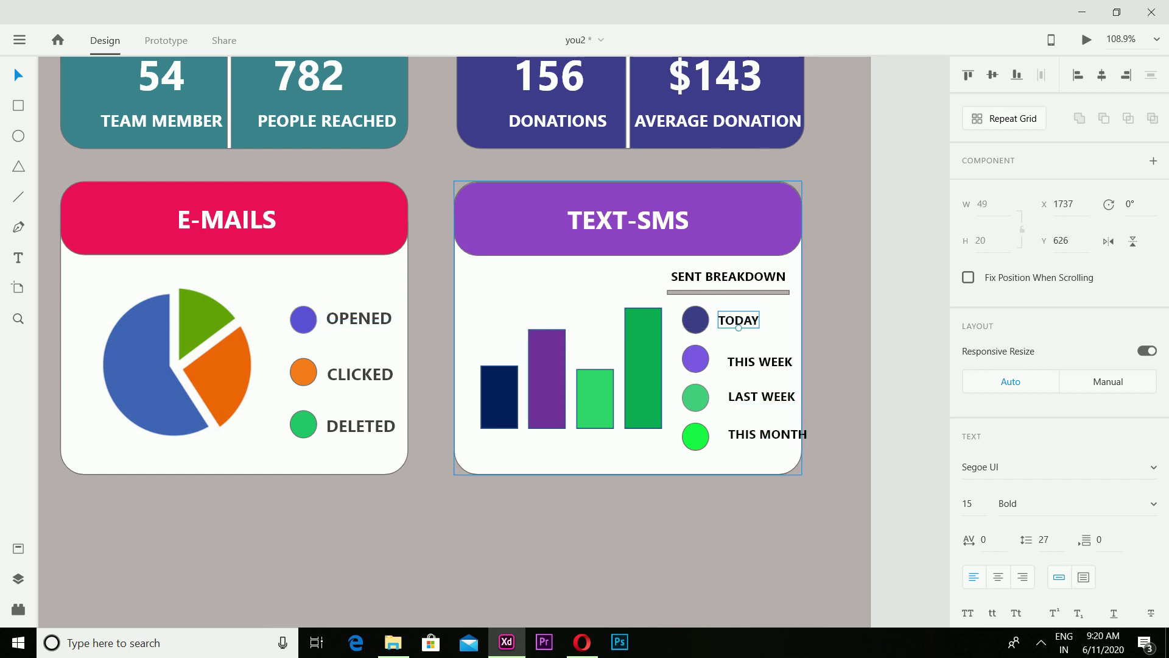
left_click_drag(760, 362, 758, 438)
key("Escape")
scroll(488, 341, "down", 5)
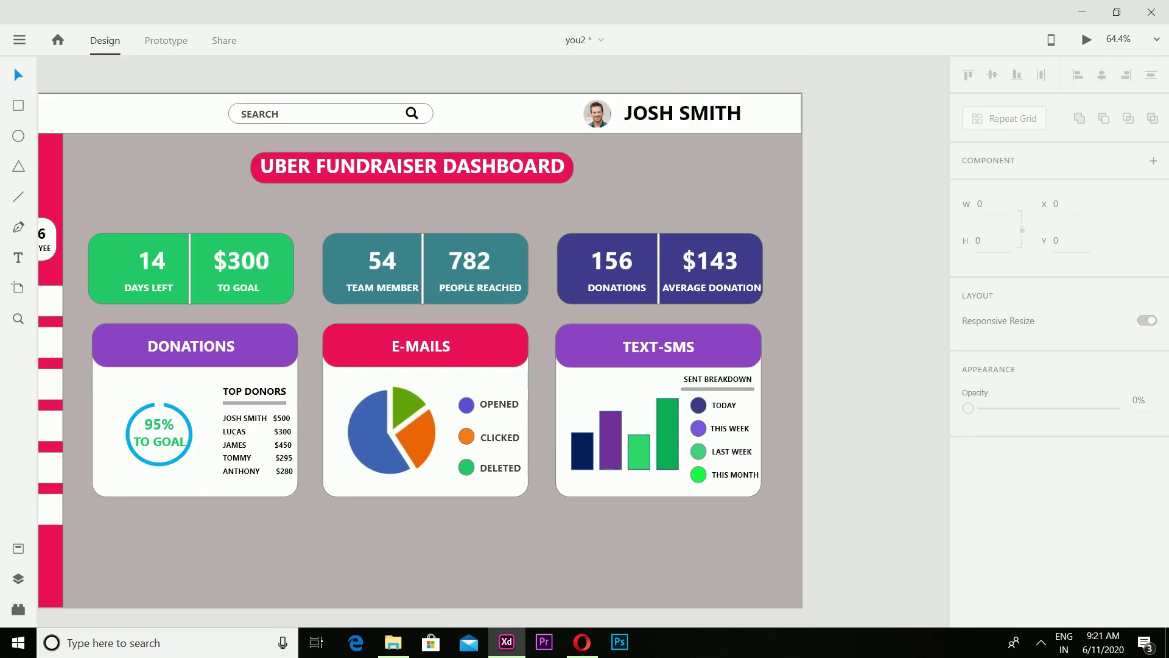
Duplicate the white SETTING menu bar and place the copy below it in the sidebar at Y 907.
scroll(504, 332, "down", 3)
right_click(204, 450)
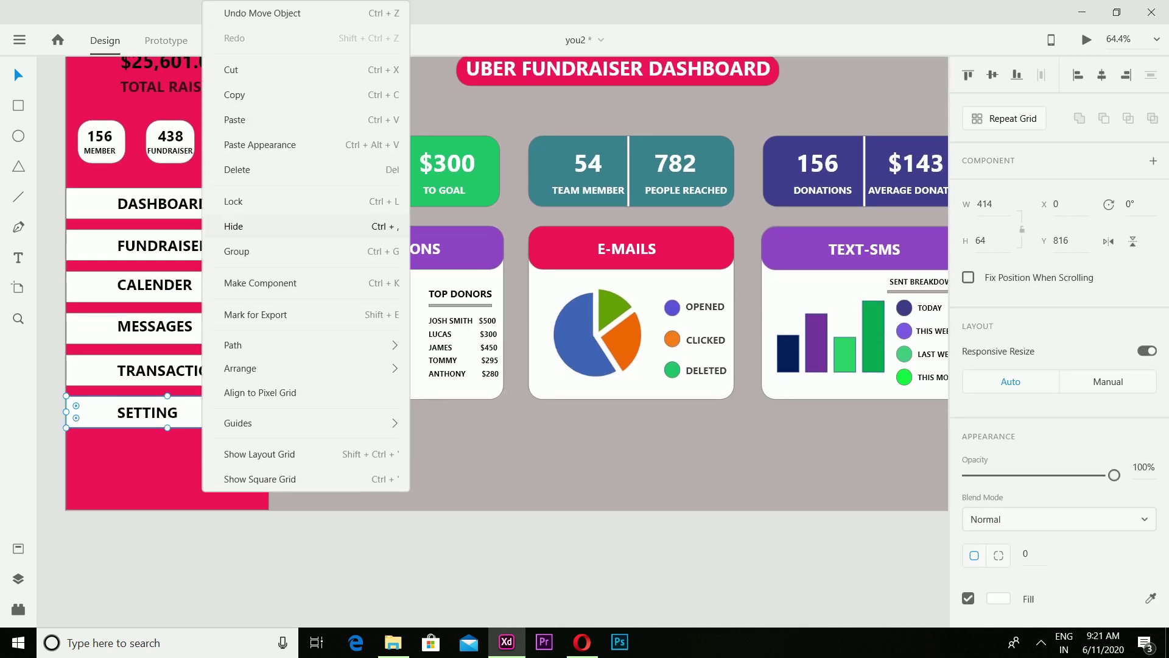
left_click(207, 451)
right_click(213, 451)
left_click(246, 120)
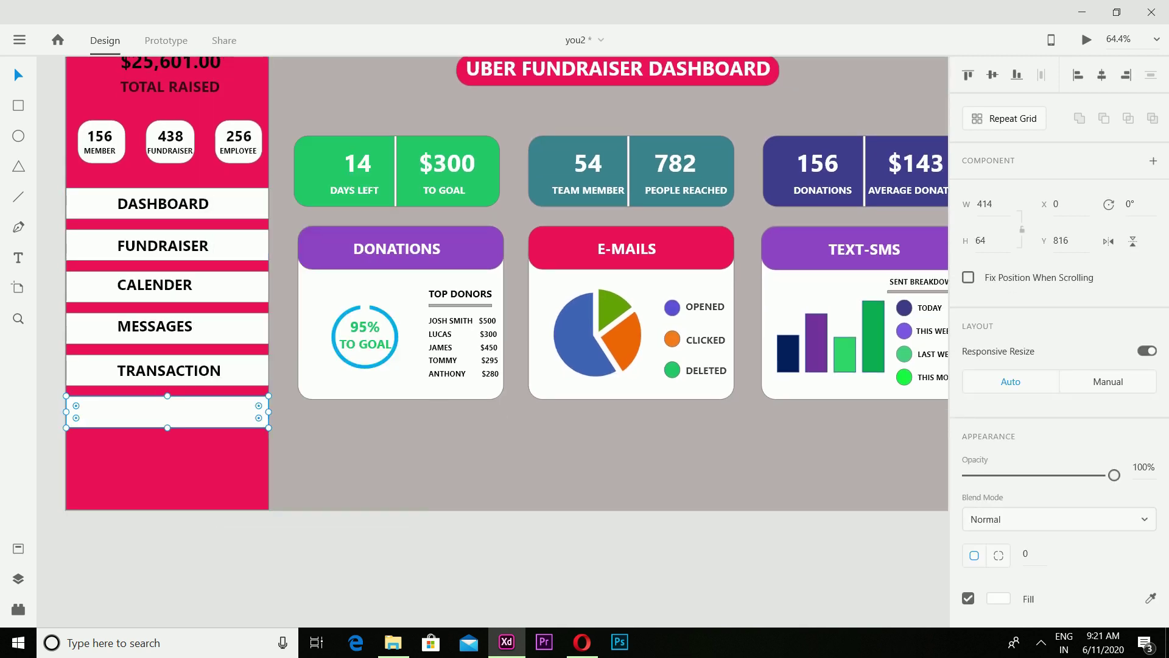
key("shift+Down")
key("shift+Down")
key("shift+Down")
key("shift+Down")
key("shift+Down")
key("shift+Down")
key("shift+Down")
key("shift+Down")
key("shift+Down")
key("shift+Down")
key("shift+Down")
key("shift+Down")
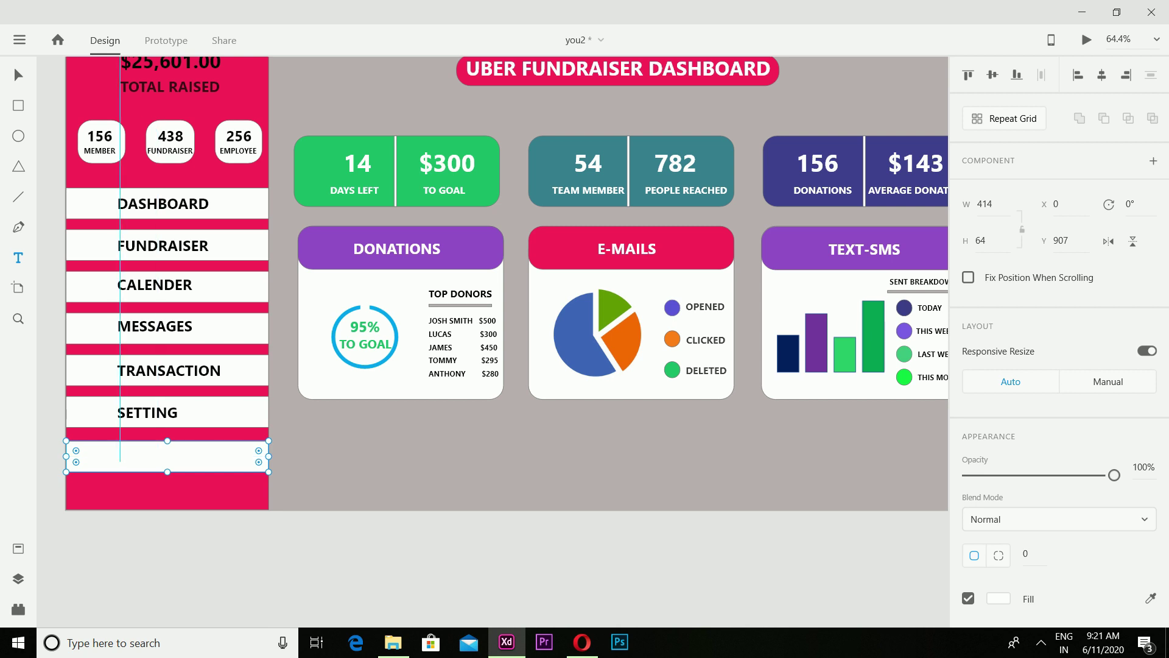
Start a bold text label on the new bottom sidebar bar and set its size to 30.
left_click(119, 457)
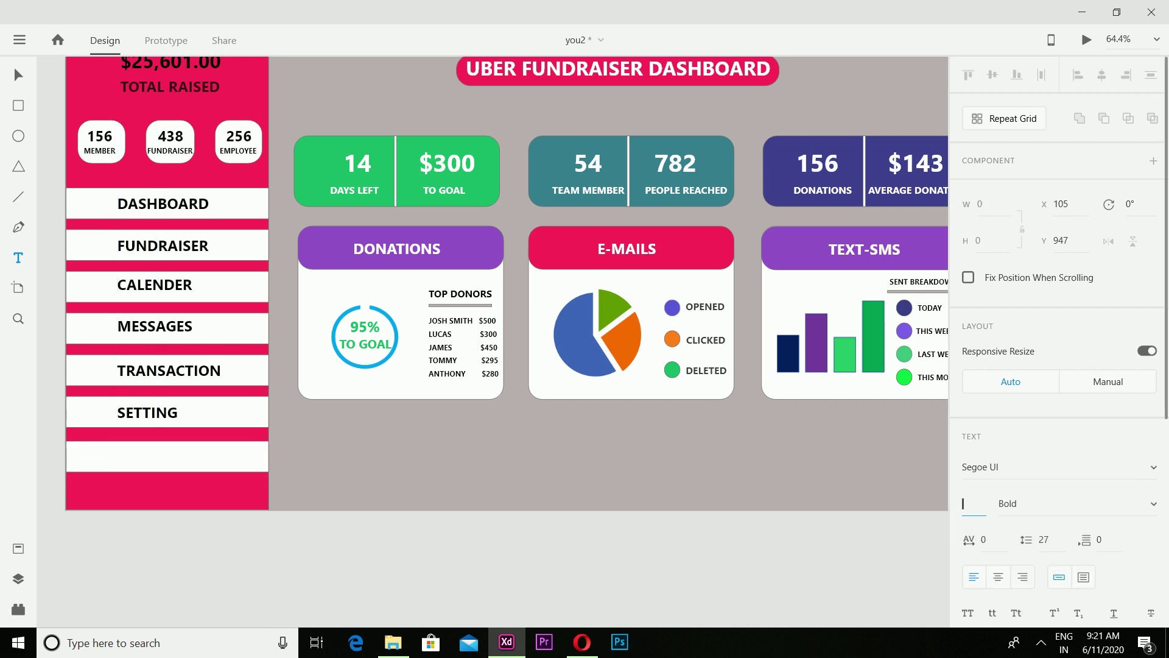
type("30")
key("Escape")
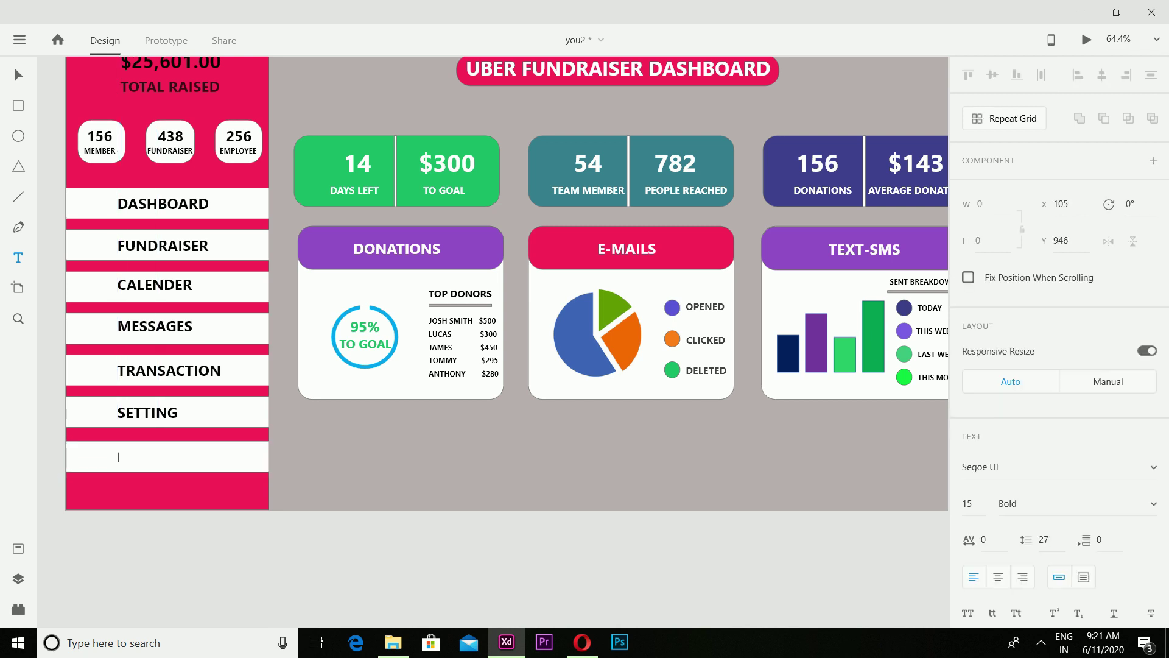
left_click(973, 503)
type("30")
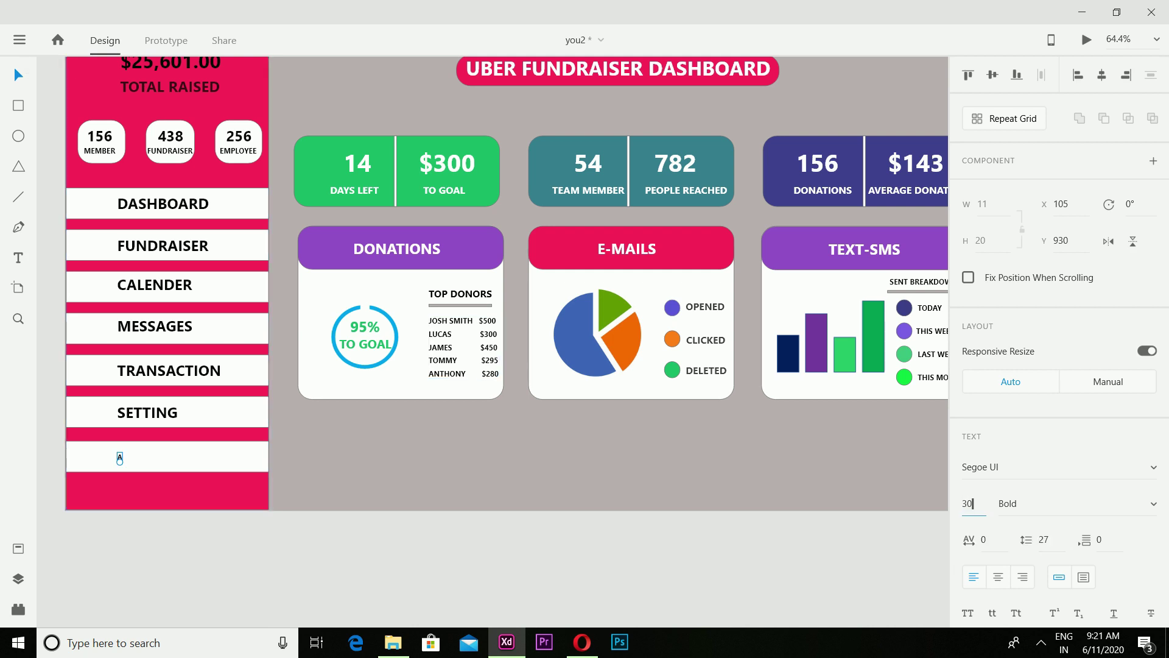
key("Return")
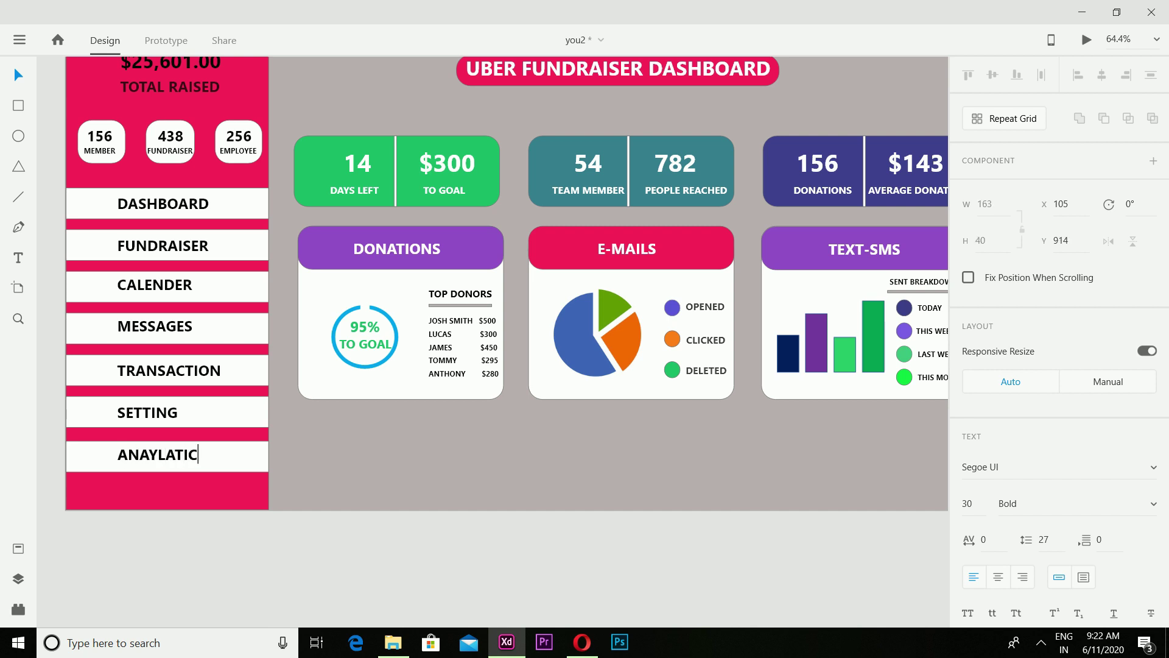
left_click(1041, 643)
left_click(1027, 612)
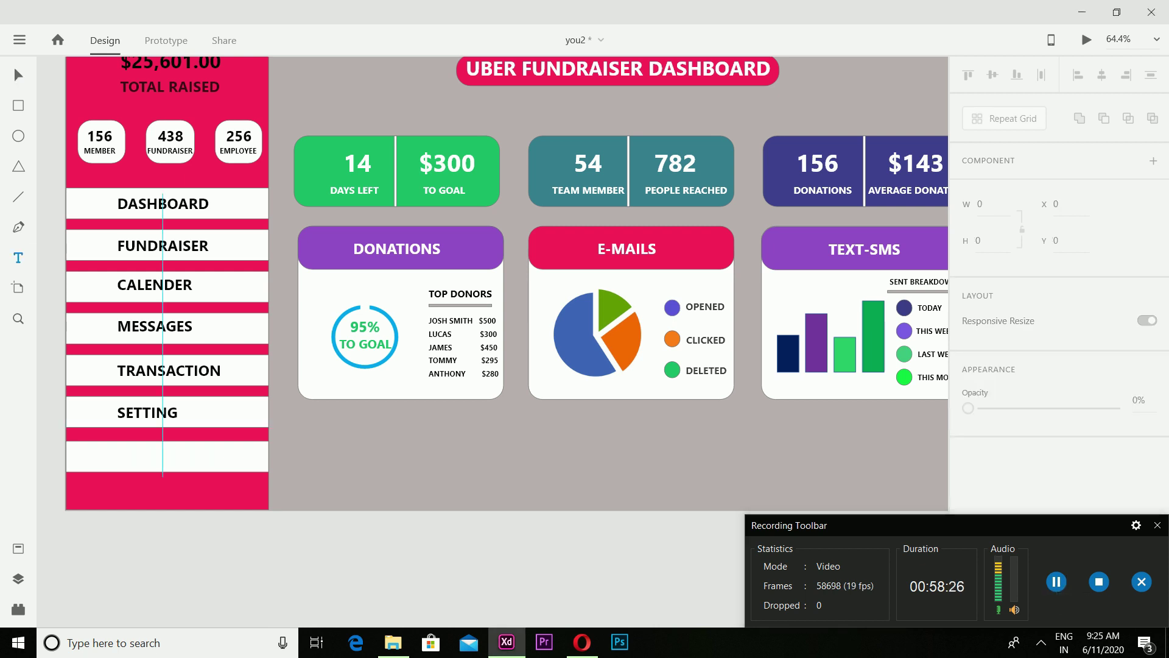
Label the empty bottom sidebar bar ANALYTICS in size 30 bold and align it with the menu labels above at X 105.
left_click(121, 455)
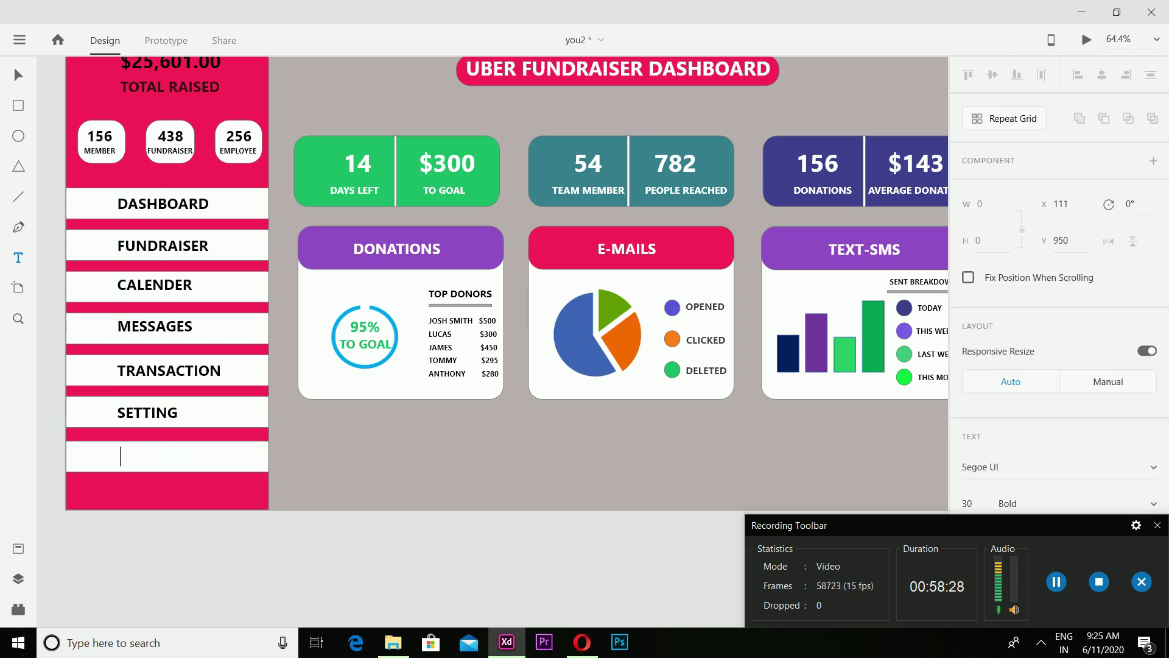
left_click(118, 456)
key("a")
left_click(19, 257)
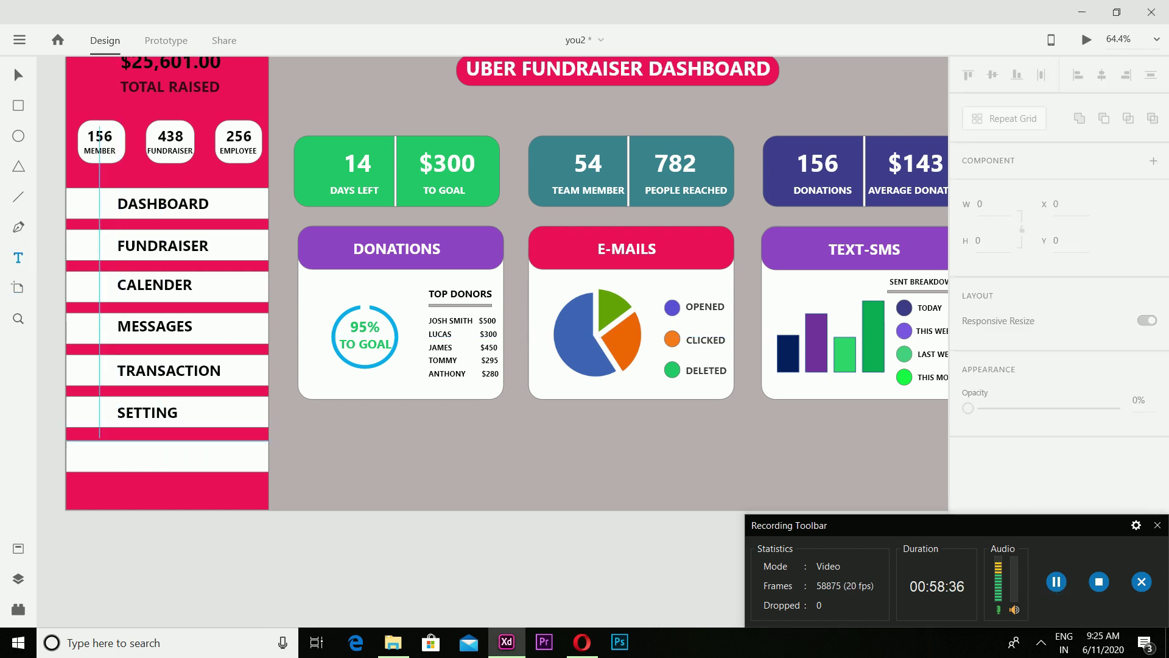
left_click(115, 457)
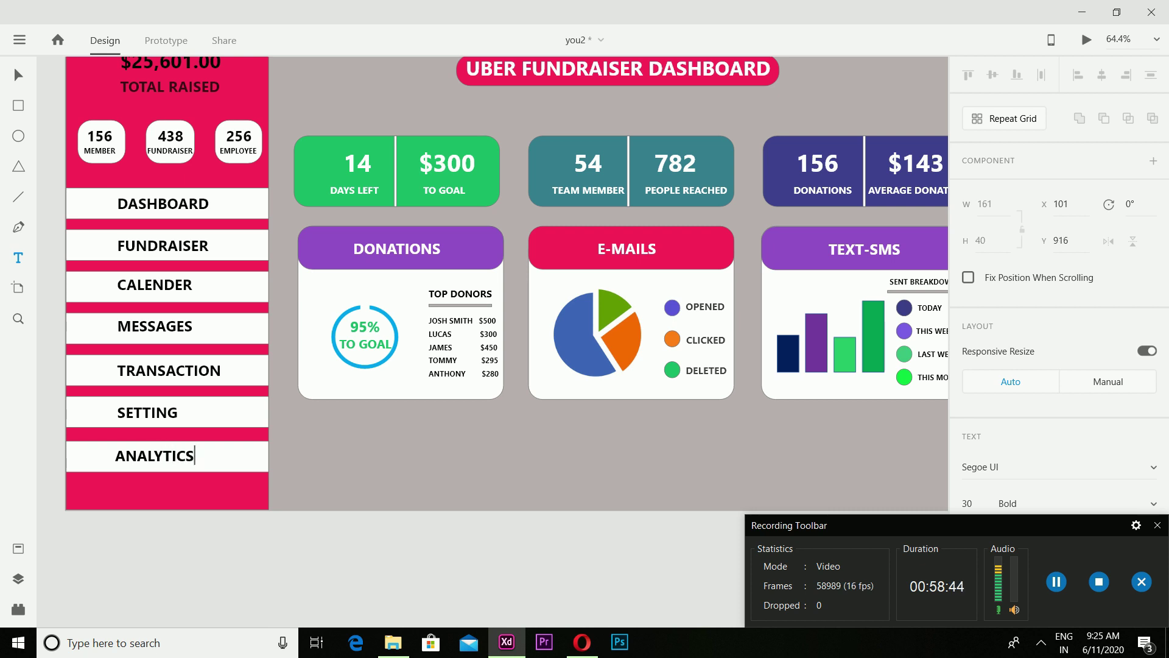
left_click(19, 75)
left_click_drag(156, 455, 158, 456)
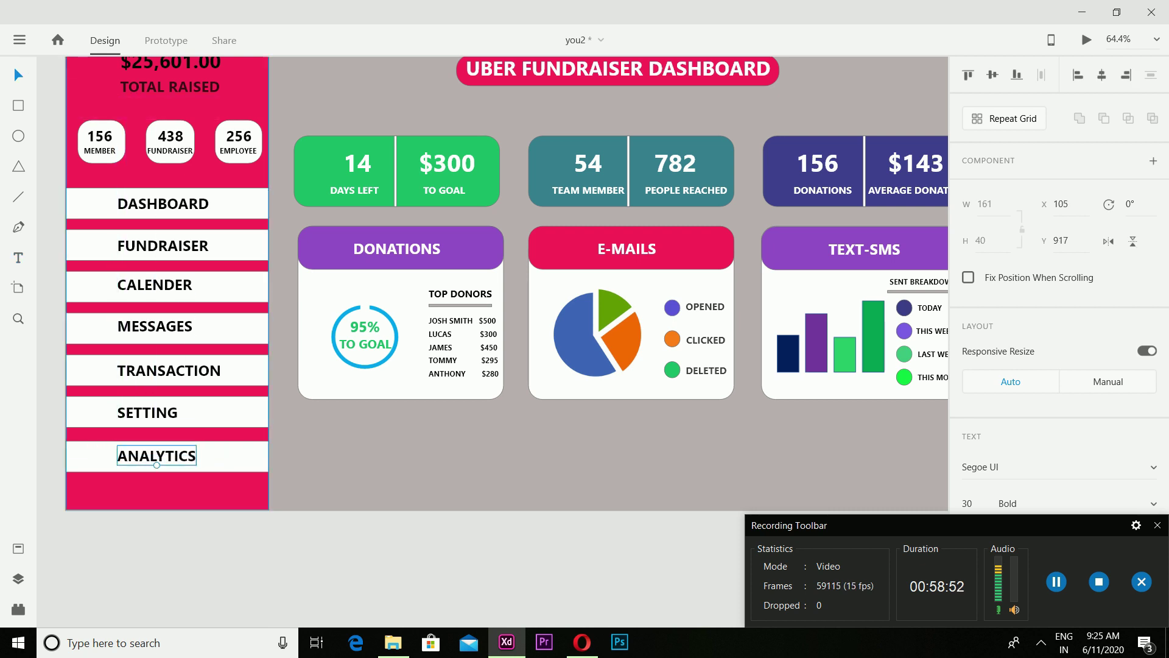
Move the DONATIONS card body, purple header, title, TOP DONORS heading with its line, and donor list lower.
left_click(168, 489)
scroll(286, 389, "right", 3)
left_click(287, 387)
left_click_drag(286, 387, 286, 411)
left_click(345, 347)
left_click_drag(345, 348, 341, 370)
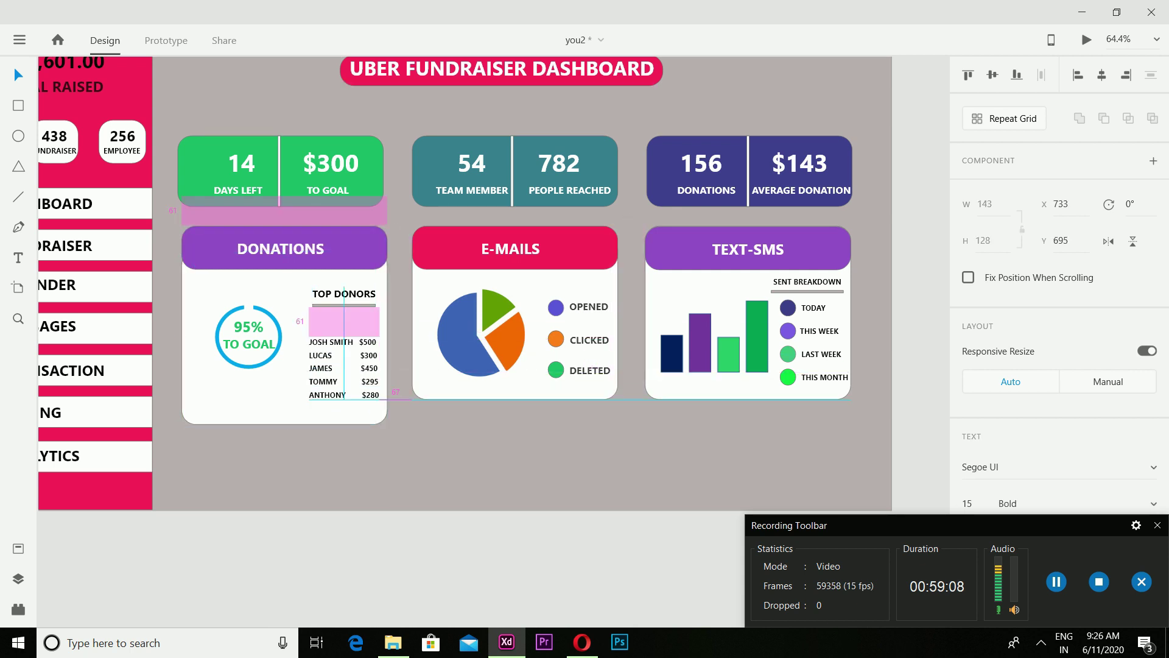
mouse_move(344, 305)
left_mouse_down()
mouse_move(343, 319)
mouse_move(344, 305)
left_mouse_up()
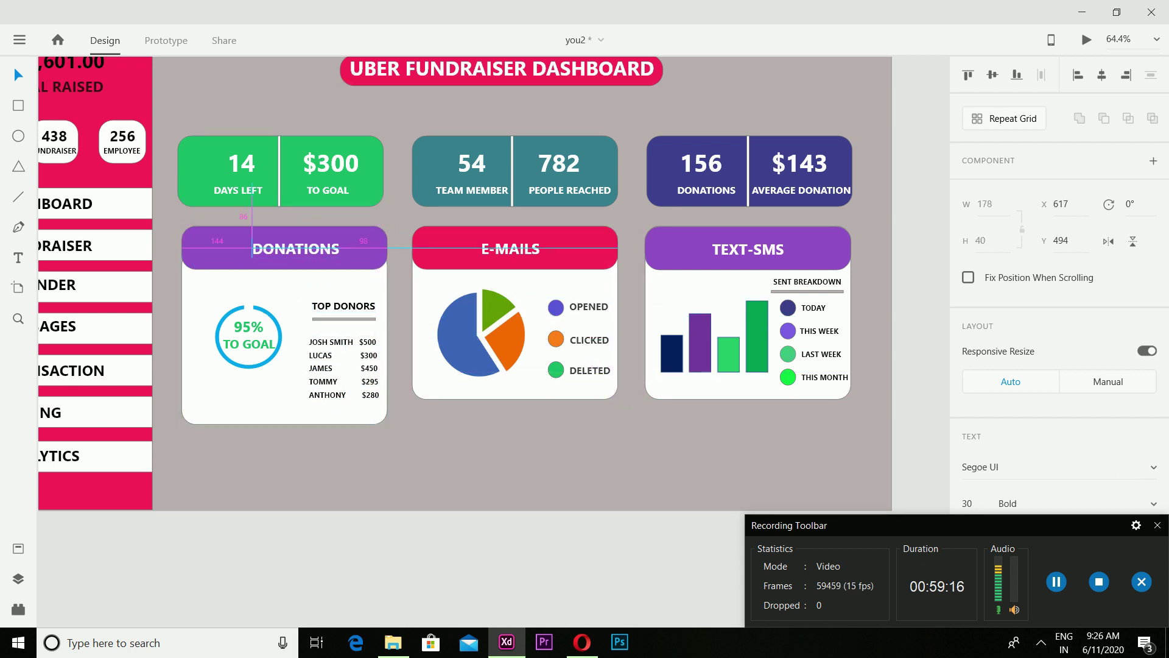
left_click_drag(287, 250, 244, 270)
Move the E-MAILS card body, pink header, title and pie chart down towards the level of the DONATIONS card.
left_click(481, 335)
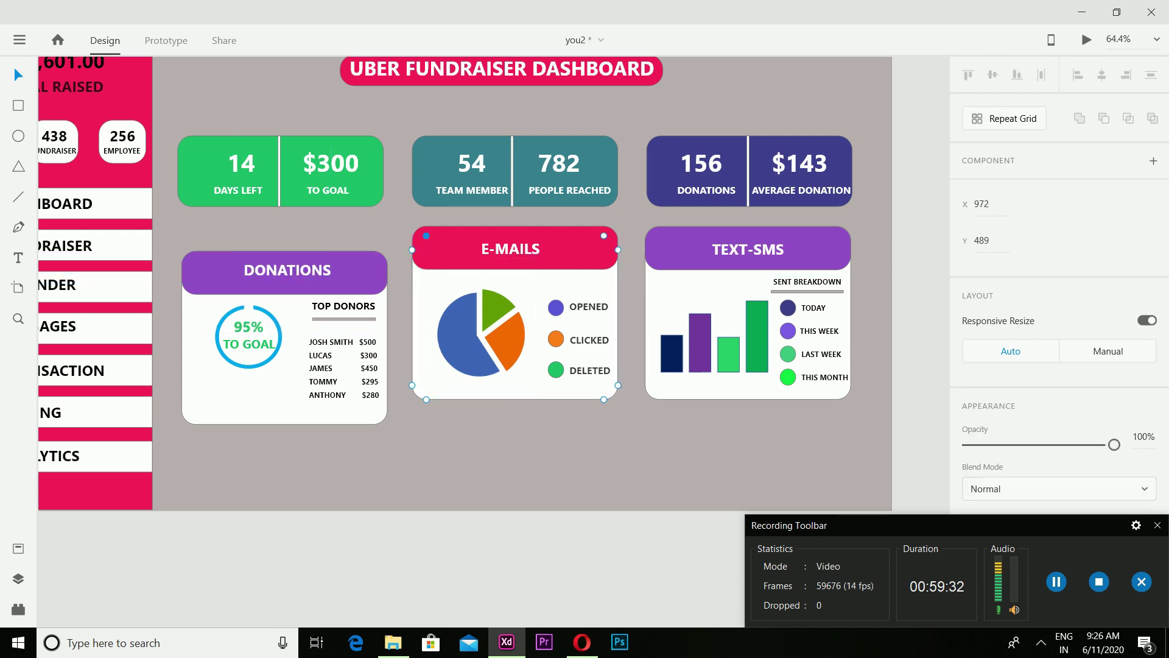
left_click(561, 250)
left_click(481, 335)
left_click(531, 387)
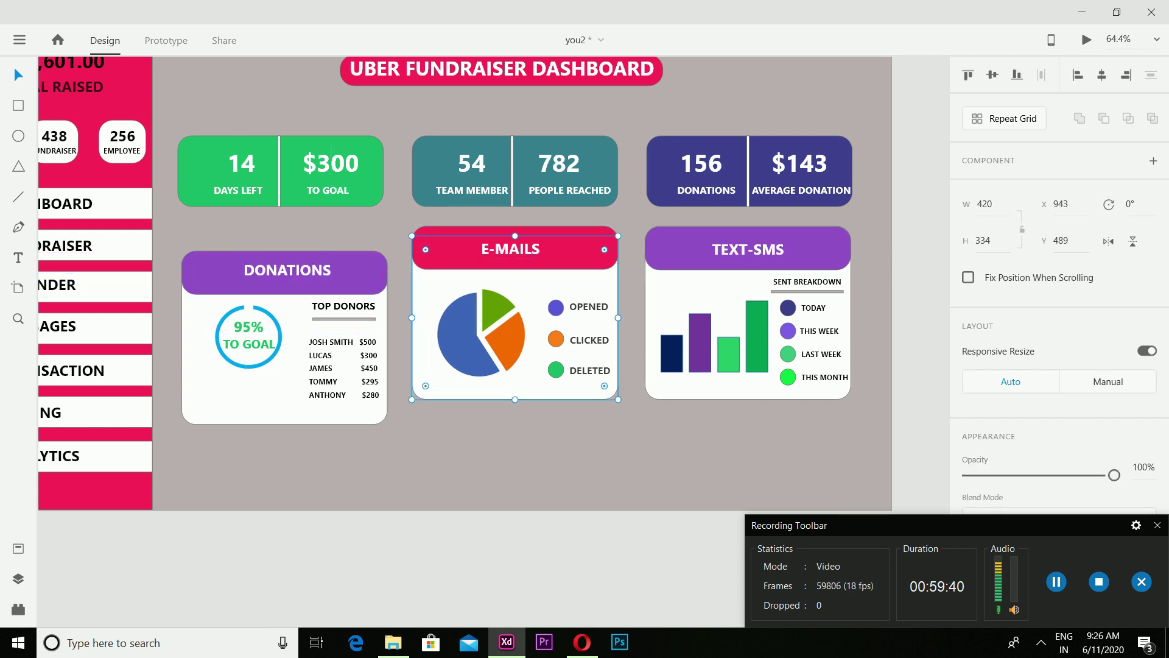
left_click_drag(531, 388, 531, 409)
mouse_move(458, 246)
left_mouse_down()
mouse_move(455, 272)
mouse_move(455, 255)
left_mouse_up()
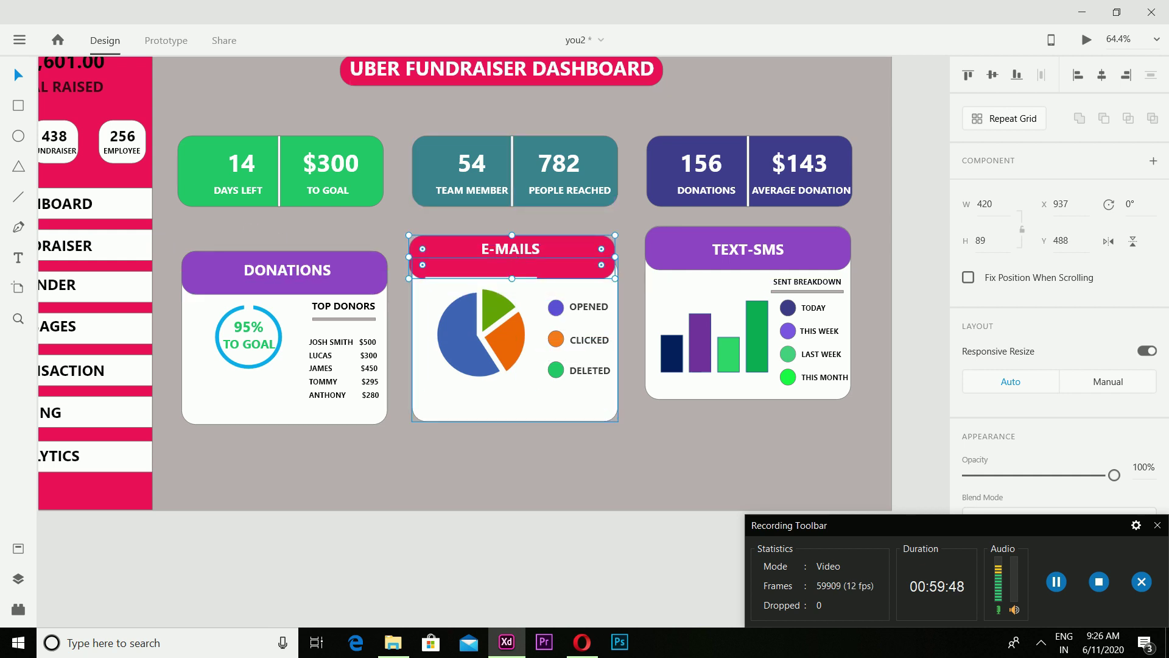
left_click_drag(469, 342, 469, 368)
left_click_drag(510, 248, 515, 280)
left_click(455, 257)
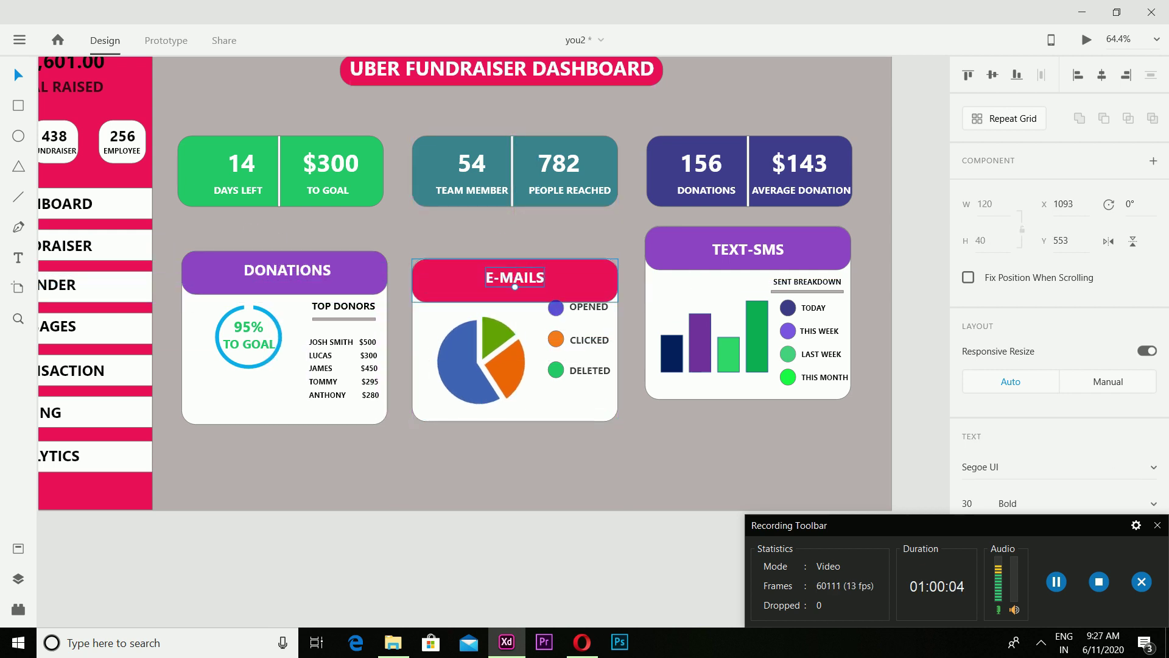
Move the TEXT-SMS card body, bar chart and THIS MONTH legend entry down.
left_click_drag(700, 387, 705, 409)
left_click_drag(701, 356, 708, 388)
left_click(813, 399)
left_click_drag(788, 377, 788, 397)
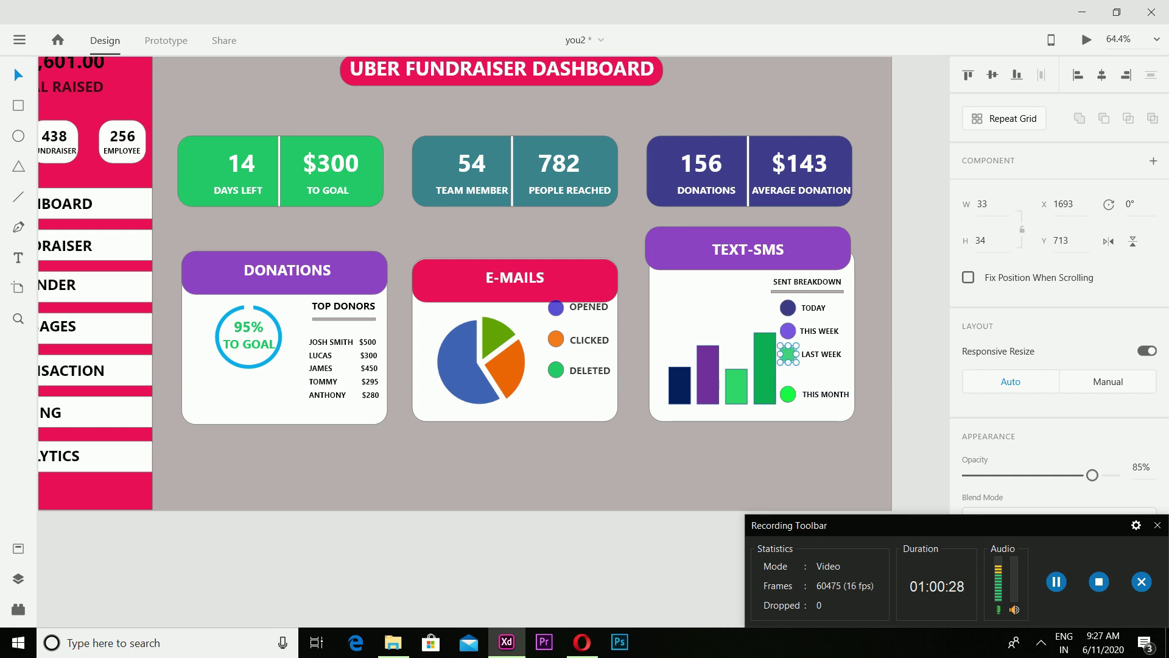
Shift the other TEXT-SMS legend circles and labels, the SENT BREAKDOWN heading with its line, and the purple header and title down.
left_click_drag(788, 354, 789, 371)
left_click_drag(788, 331, 788, 349)
left_click_drag(789, 307, 822, 352)
left_click(814, 308)
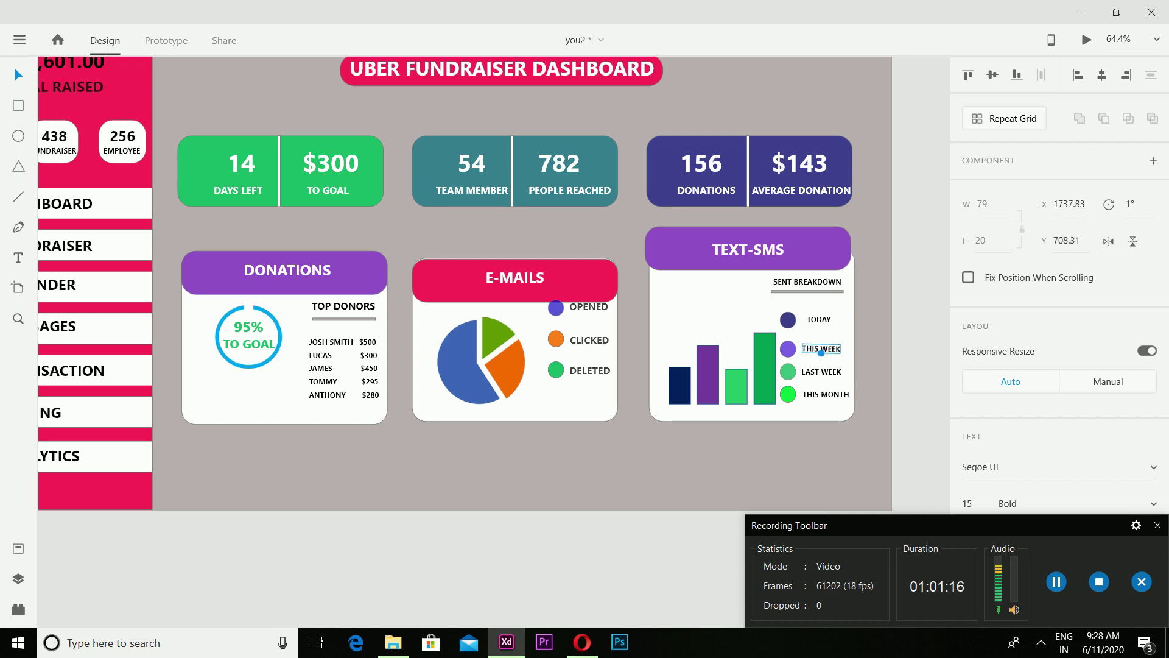
left_click_drag(788, 319, 808, 303)
left_click_drag(749, 249, 750, 265)
Align the tops of the E-MAILS and TEXT-SMS cards and headers with the DONATIONS card at Y 520 and recentre their titles.
left_click(515, 365)
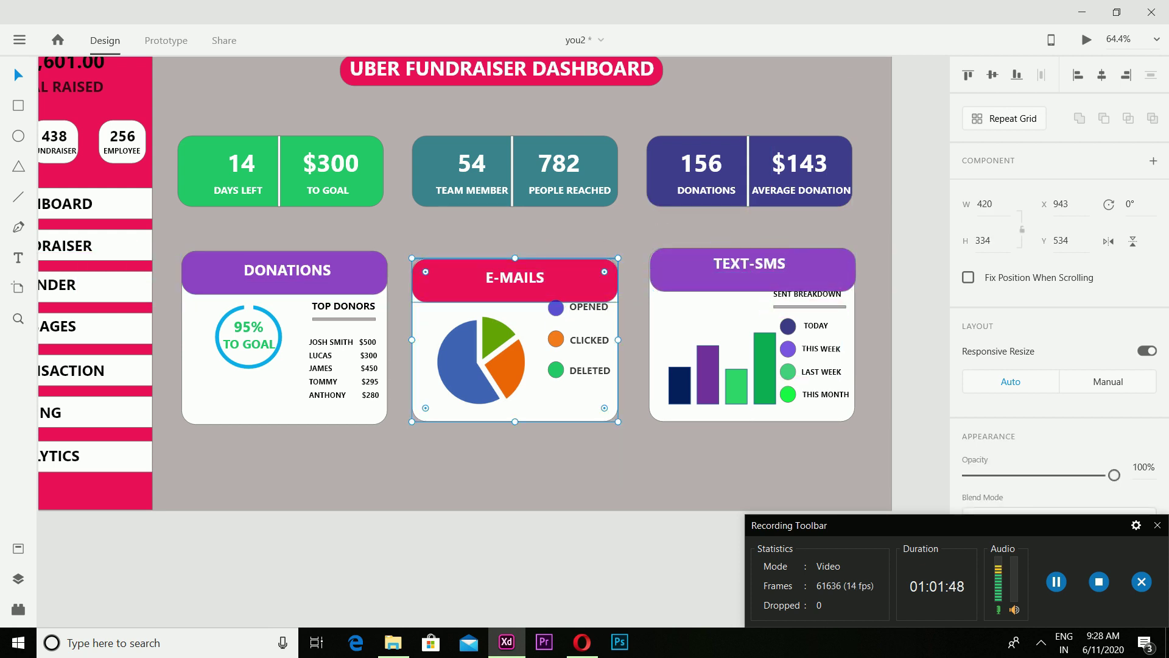
double_click(513, 270)
left_click(749, 271)
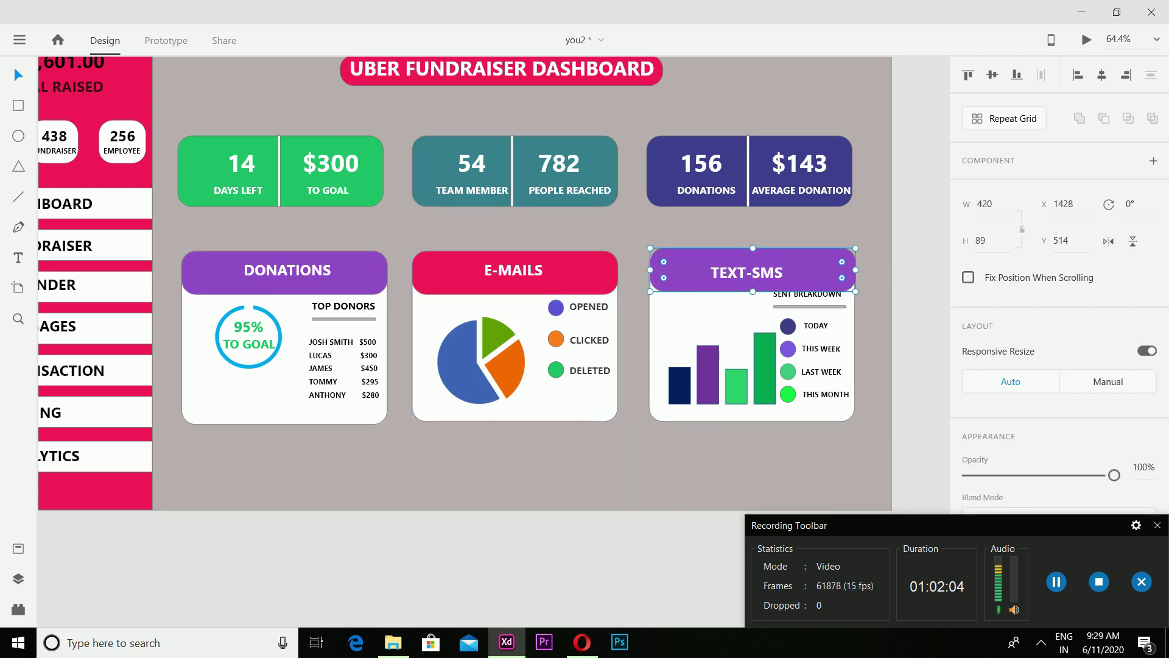
left_click_drag(749, 271, 750, 272)
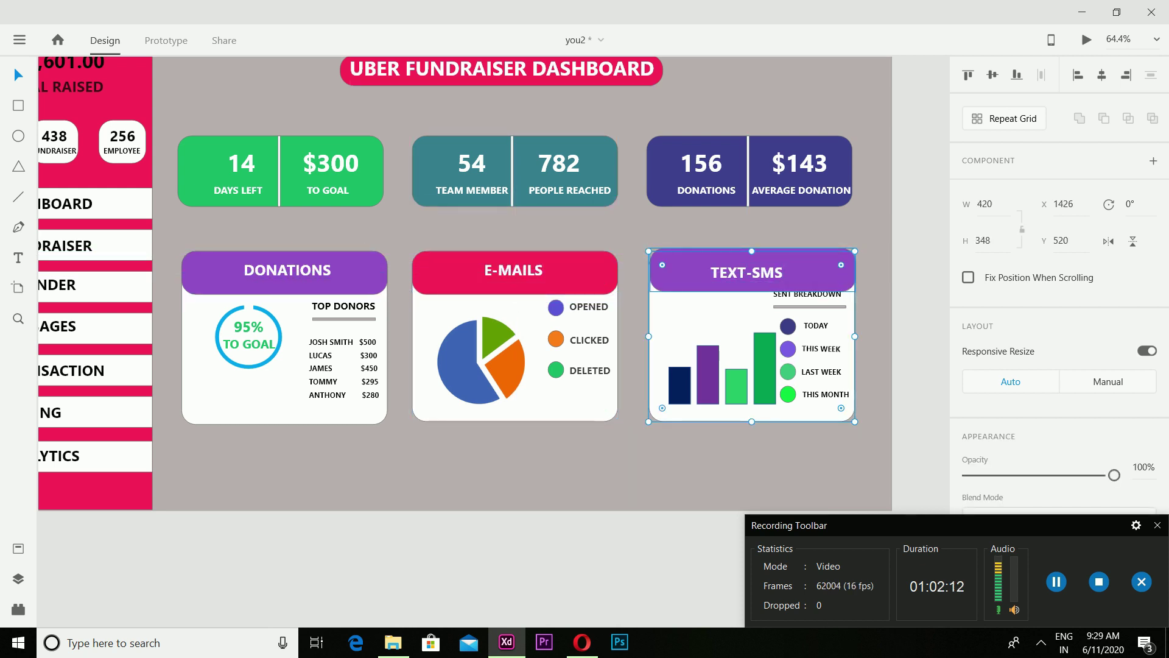
double_click(749, 272)
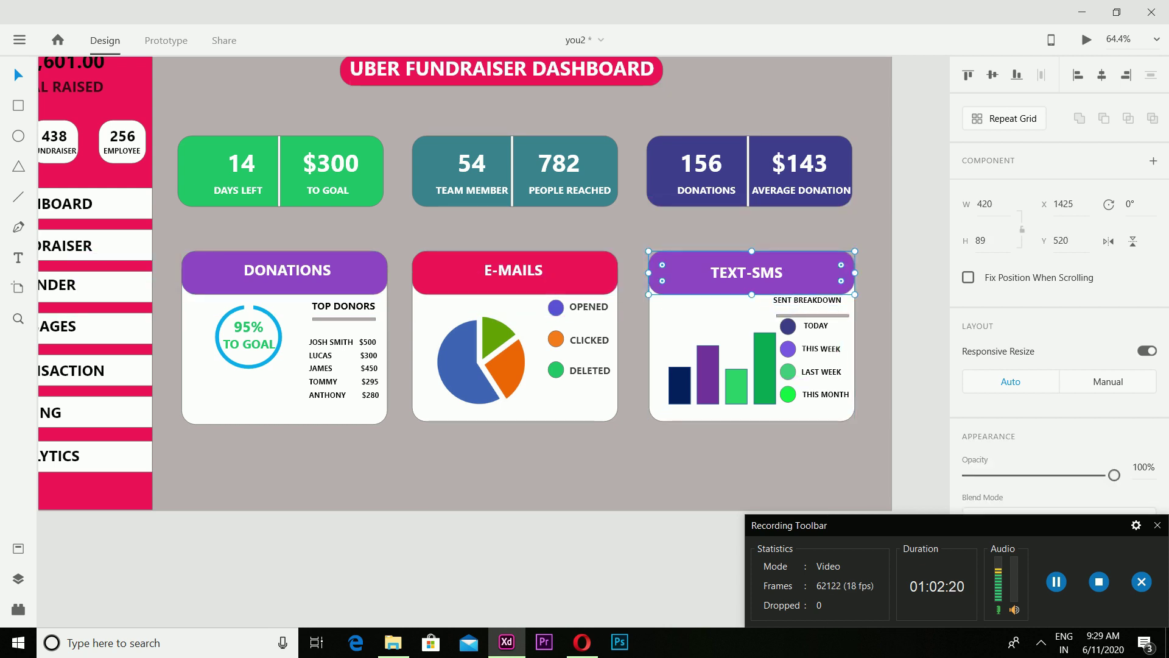
Place the SENT BREAKDOWN heading just above its line and respace the four TEXT-SMS legend circles with their labels beneath it.
left_click(807, 300)
left_click(788, 326)
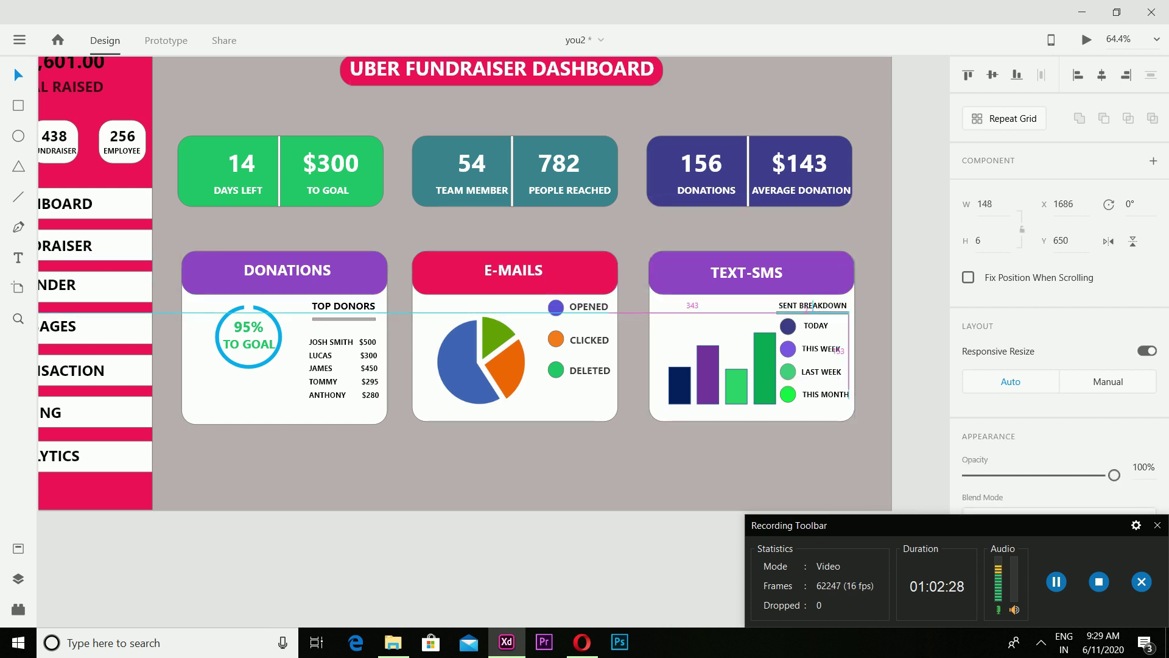
left_click_drag(789, 326, 788, 357)
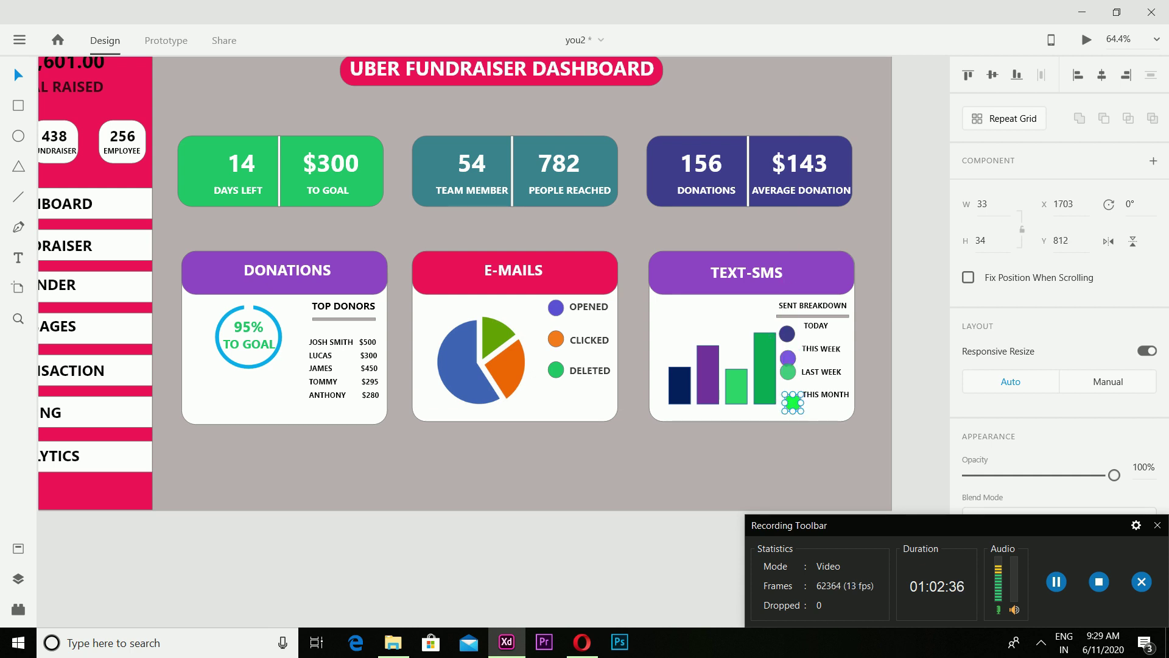
left_click(788, 357)
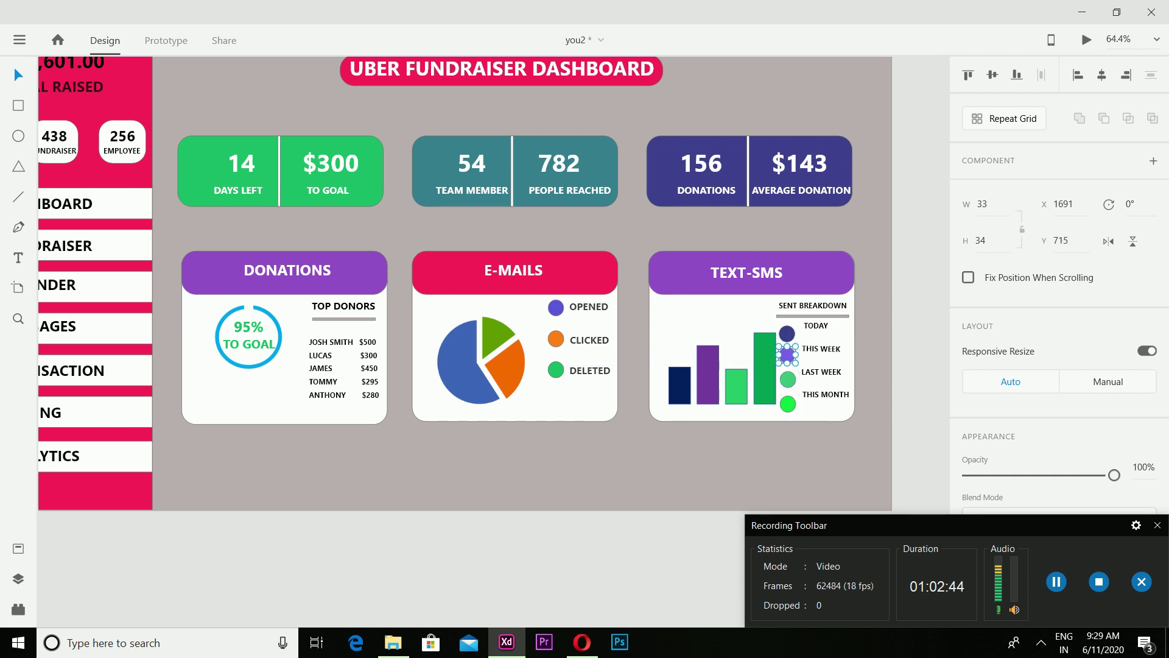
left_click_drag(816, 325, 825, 400)
left_click(822, 372)
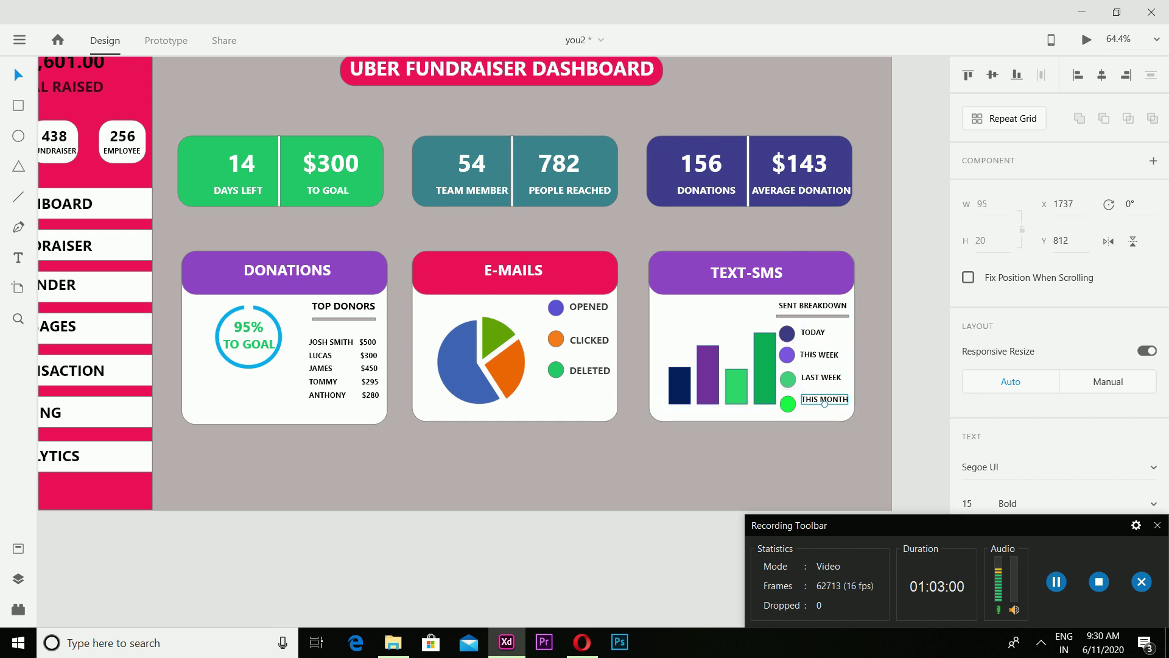
left_click(787, 402)
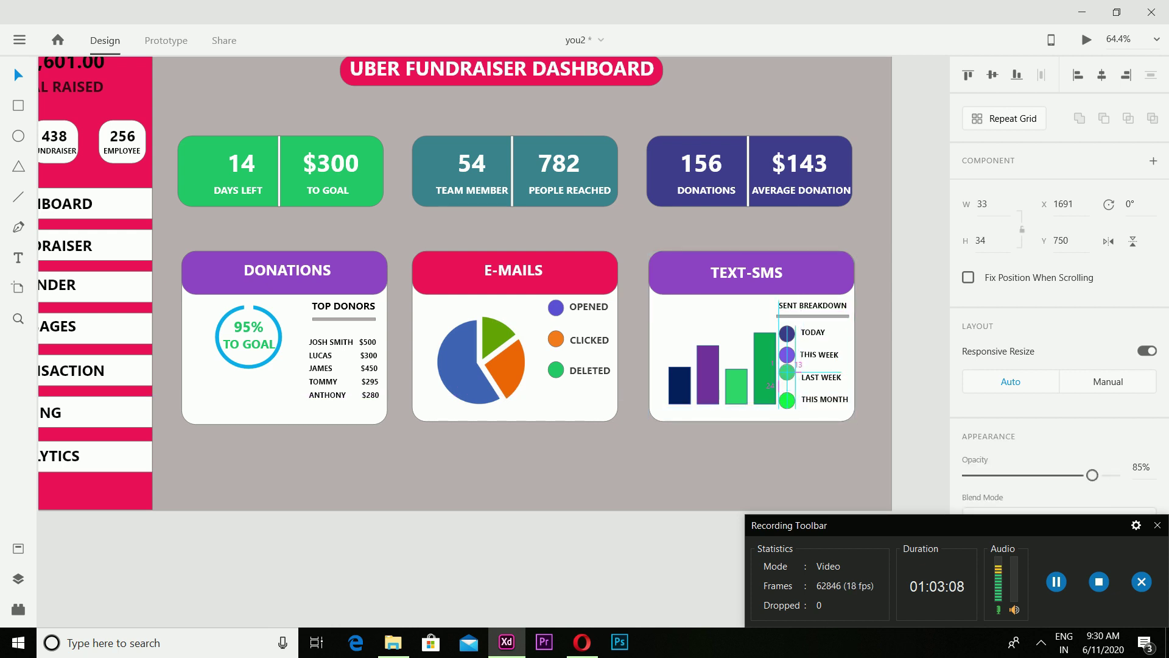
left_click(825, 399)
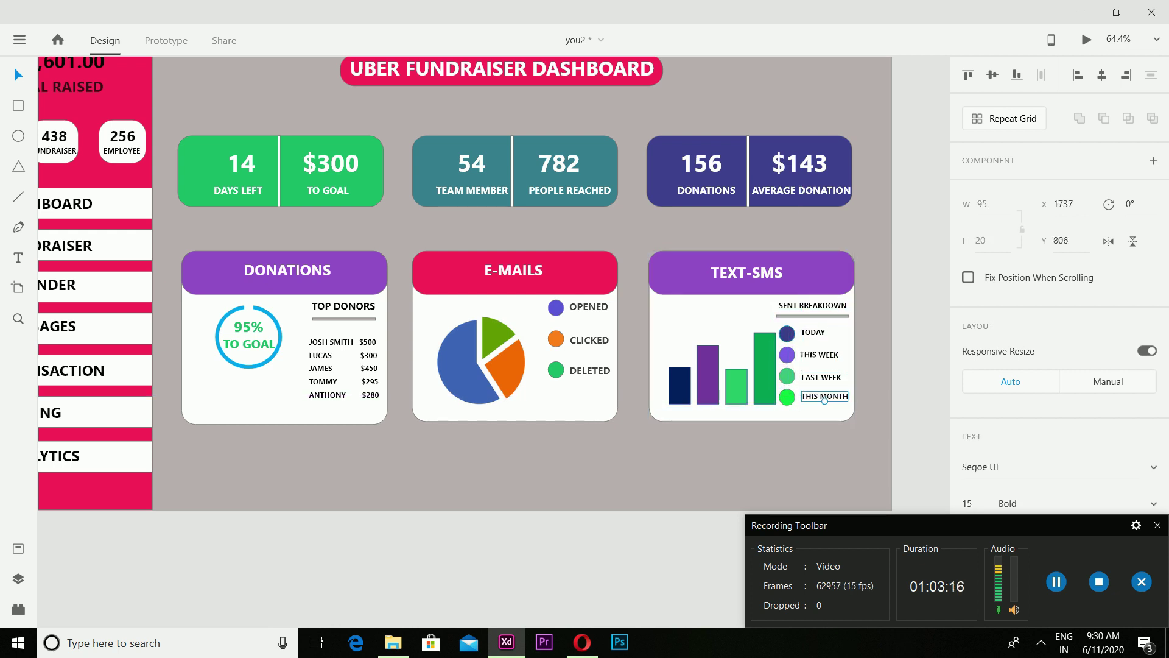
Extend the bottoms of the E-MAILS and TEXT-SMS cards to a height of 354, level with the DONATIONS card.
key("Escape")
left_click(481, 359)
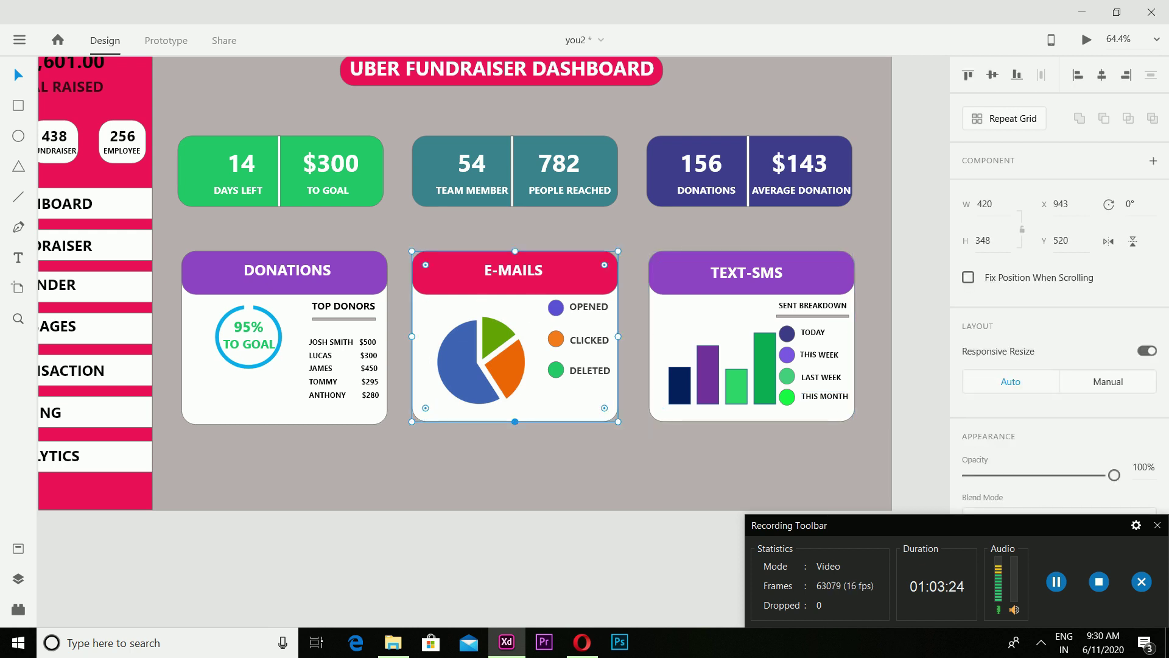
left_click_drag(752, 421, 752, 427)
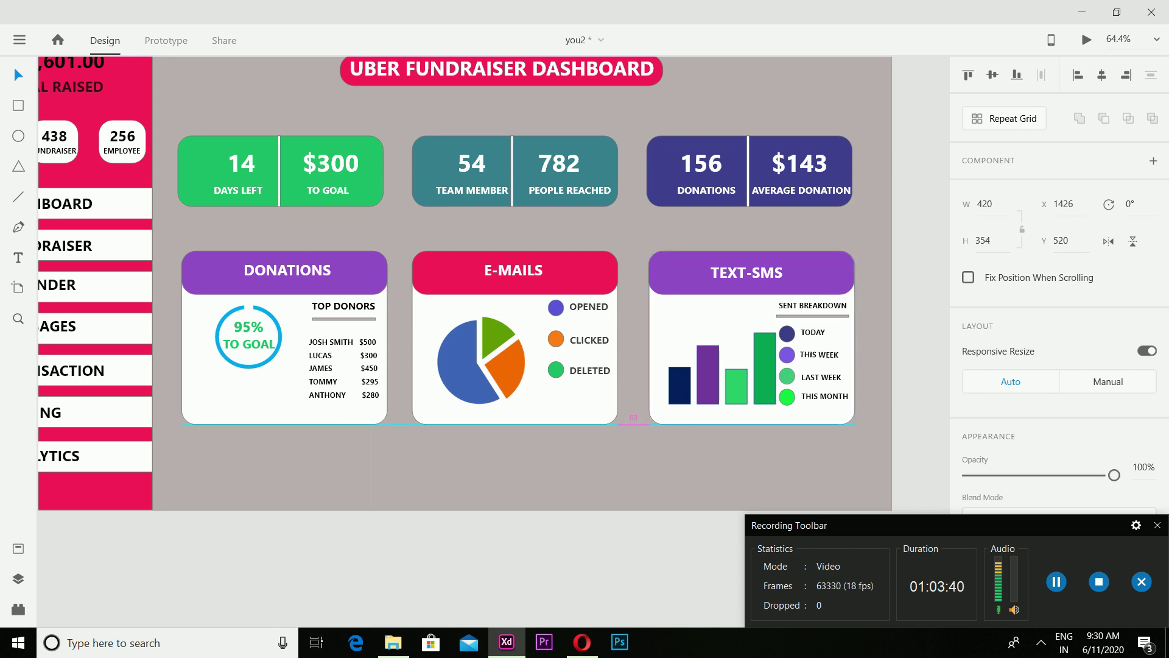
key("Escape")
scroll(719, 530, "up", 3)
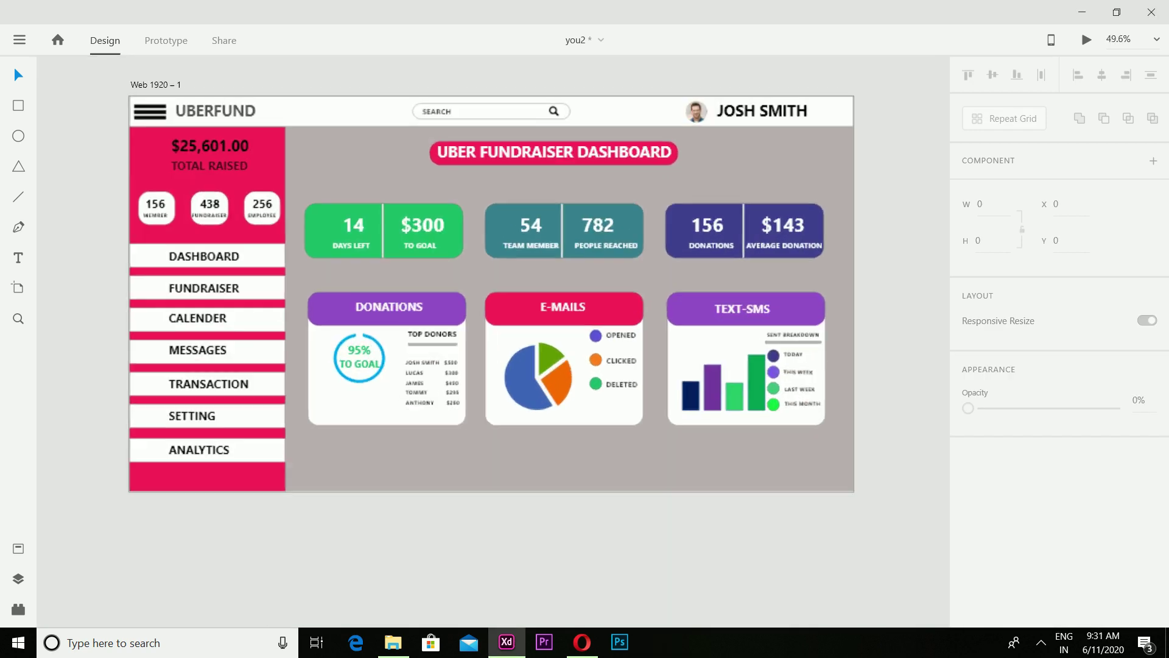
Draw a white circle about 50 by 51 in the header, just right of the profile name.
scroll(487, 305, "up", 2)
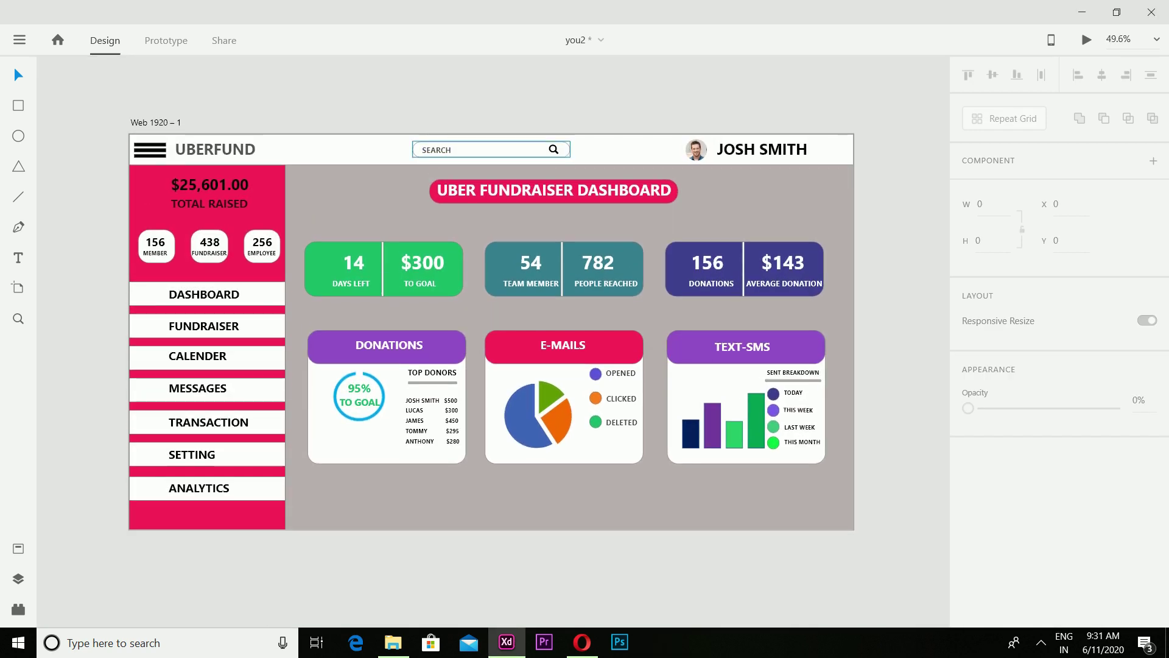
scroll(816, 146, "up", 2)
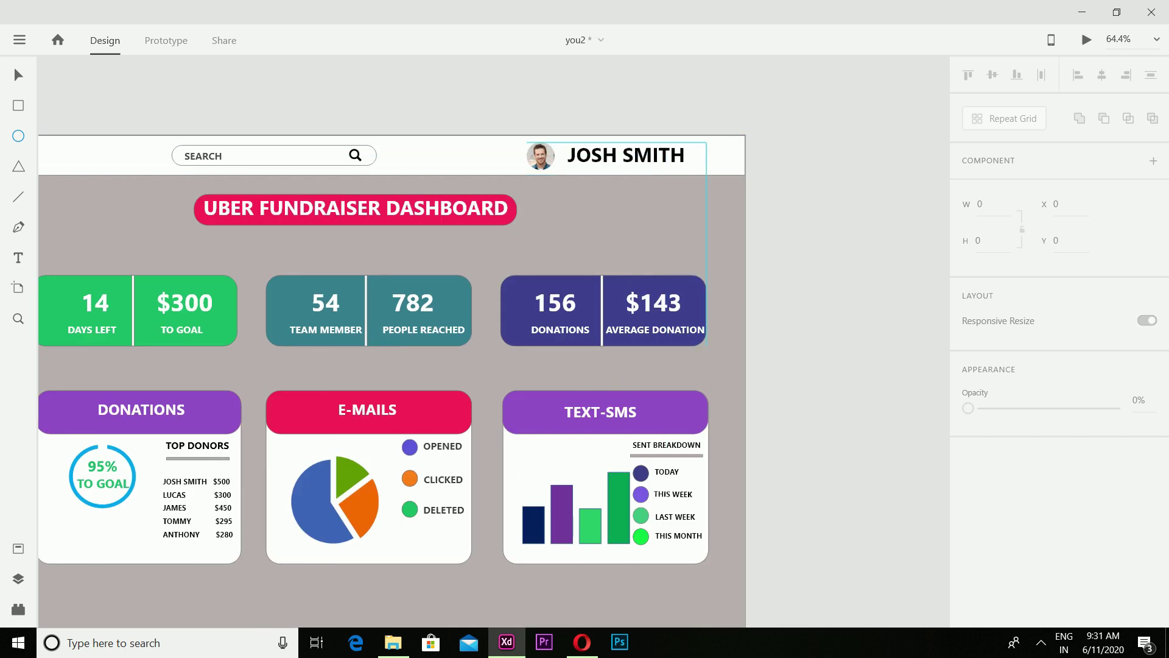
left_click_drag(706, 143, 727, 166)
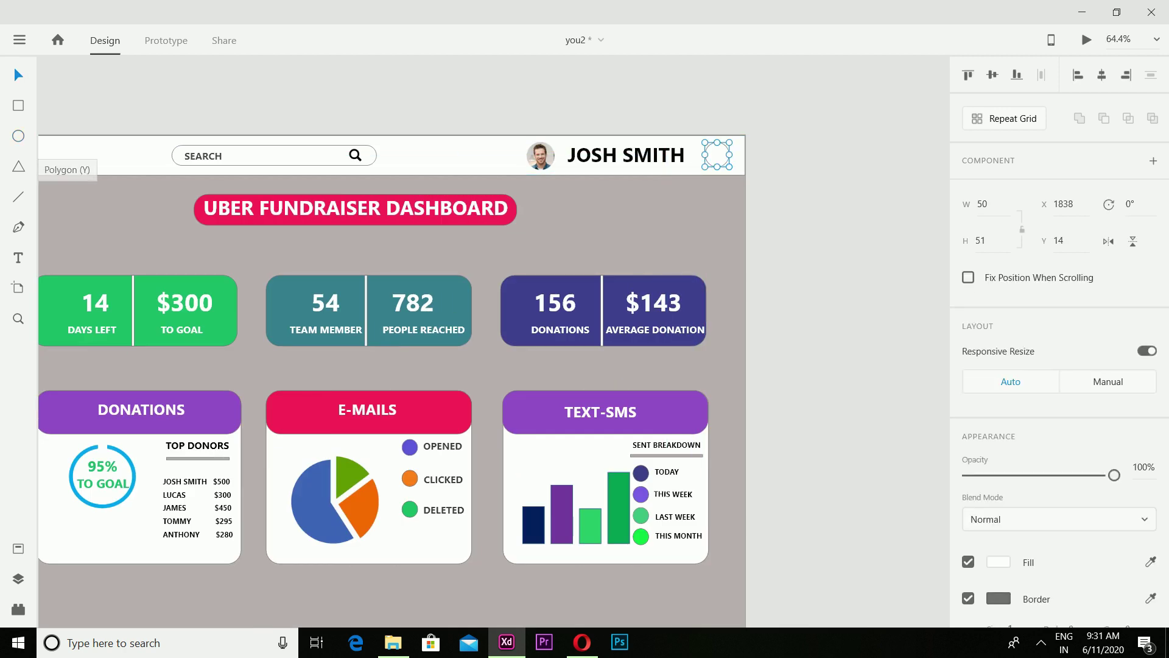
Draw a downward-pointing triangle about 40 by 30 above the artboard and fill it black.
left_click_drag(634, 77, 653, 92)
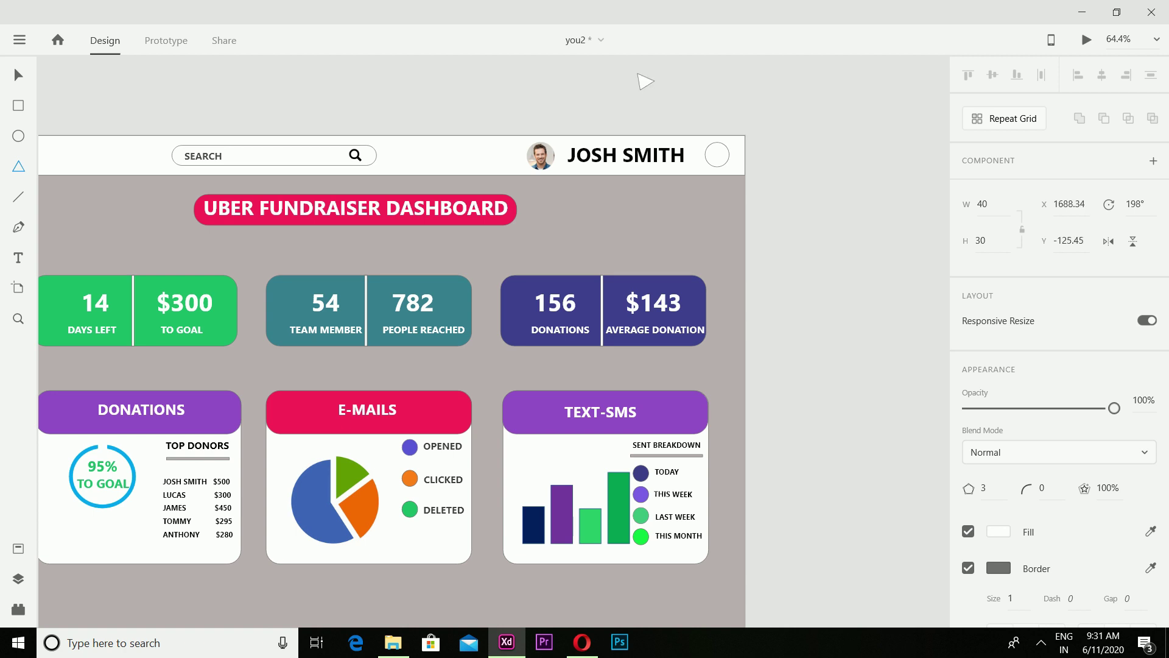
scroll(1060, 365, "down", 3)
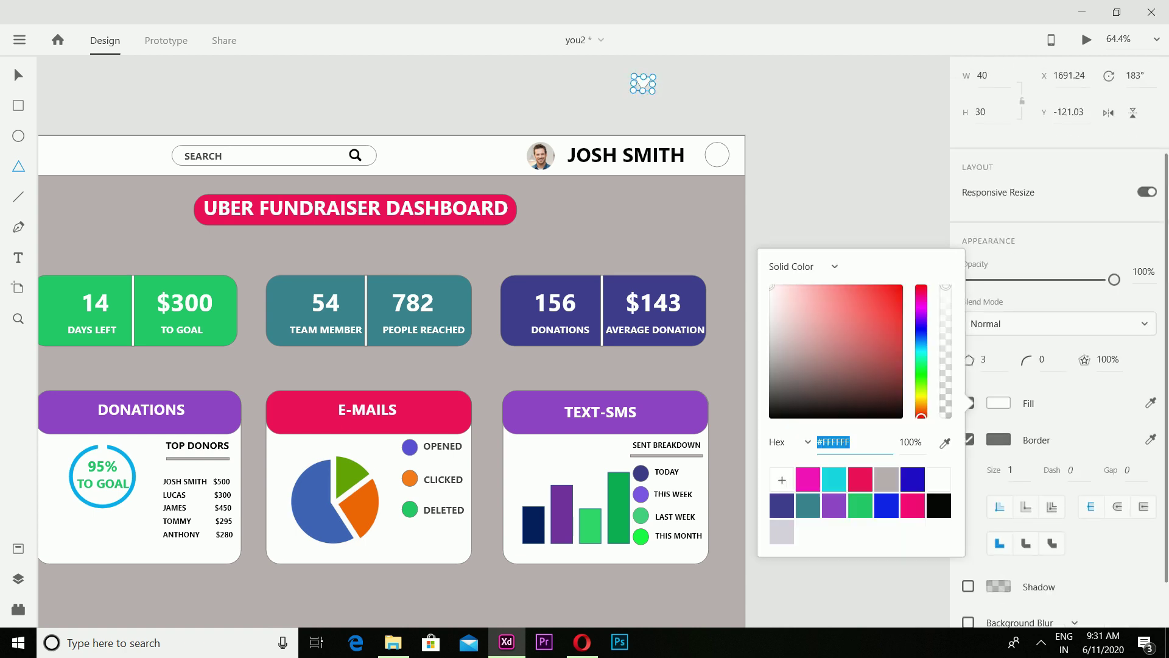
left_click(999, 403)
left_click(939, 506)
key("Escape")
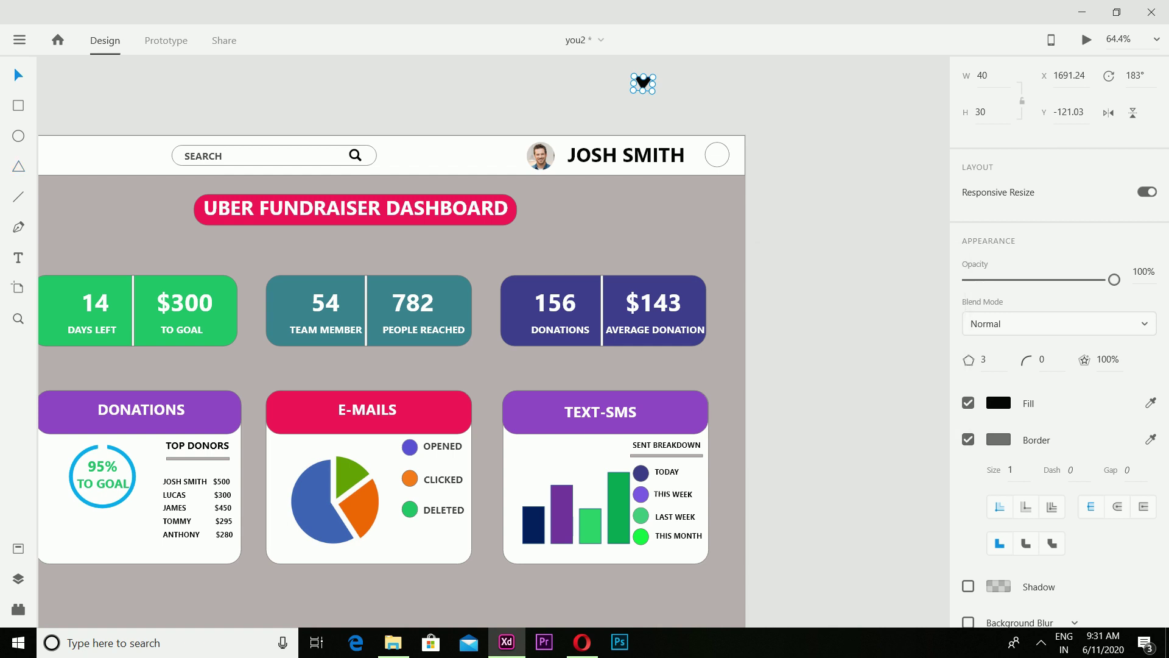
Centre the black triangle inside the header circle and flatten it to a height of about 25.
key("v")
left_click_drag(643, 82, 699, 108)
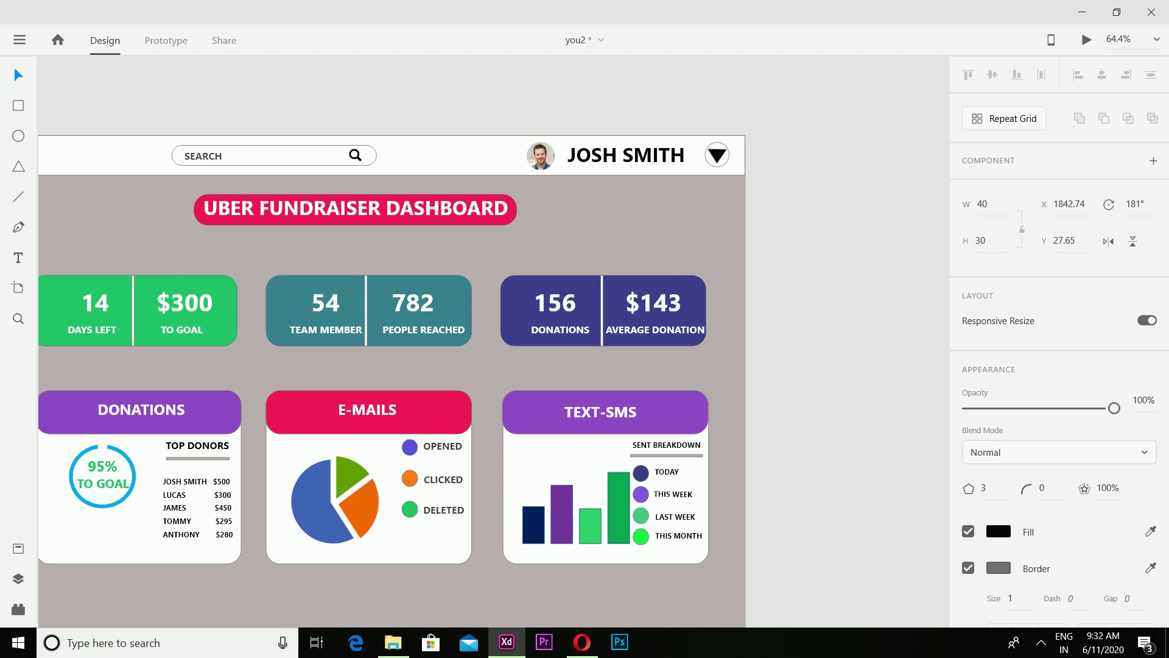
left_click_drag(717, 155, 718, 158)
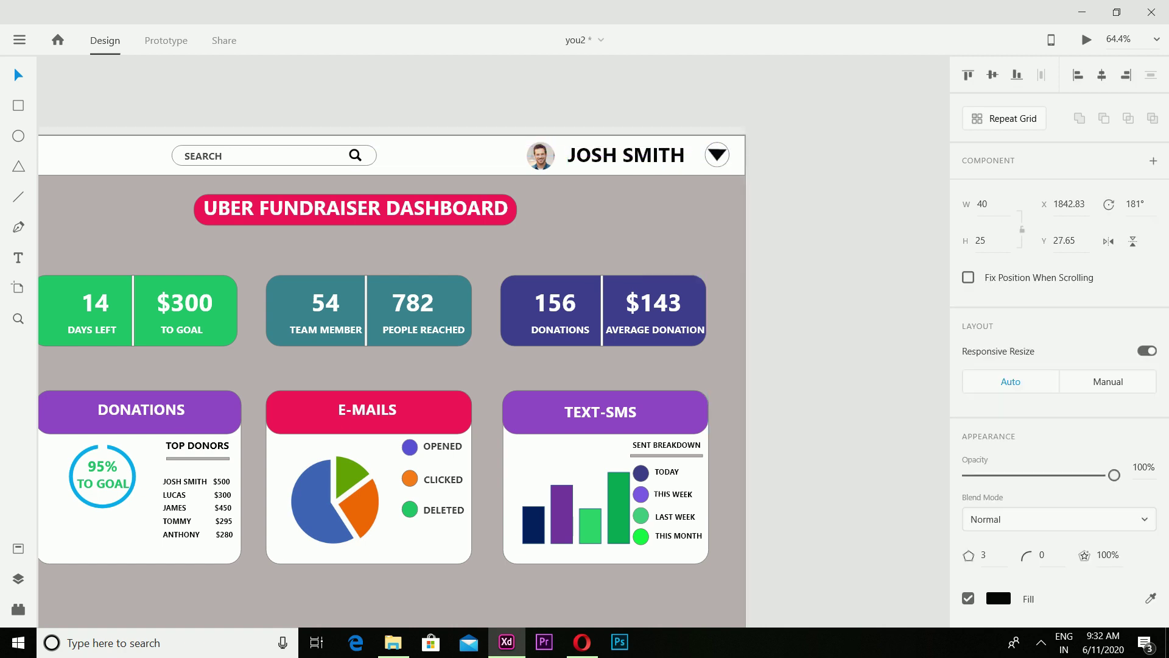
key("Escape")
Reduce the opacity of the profile name text in the header to 59%.
left_click(626, 154)
left_click_drag(1114, 538, 1054, 538)
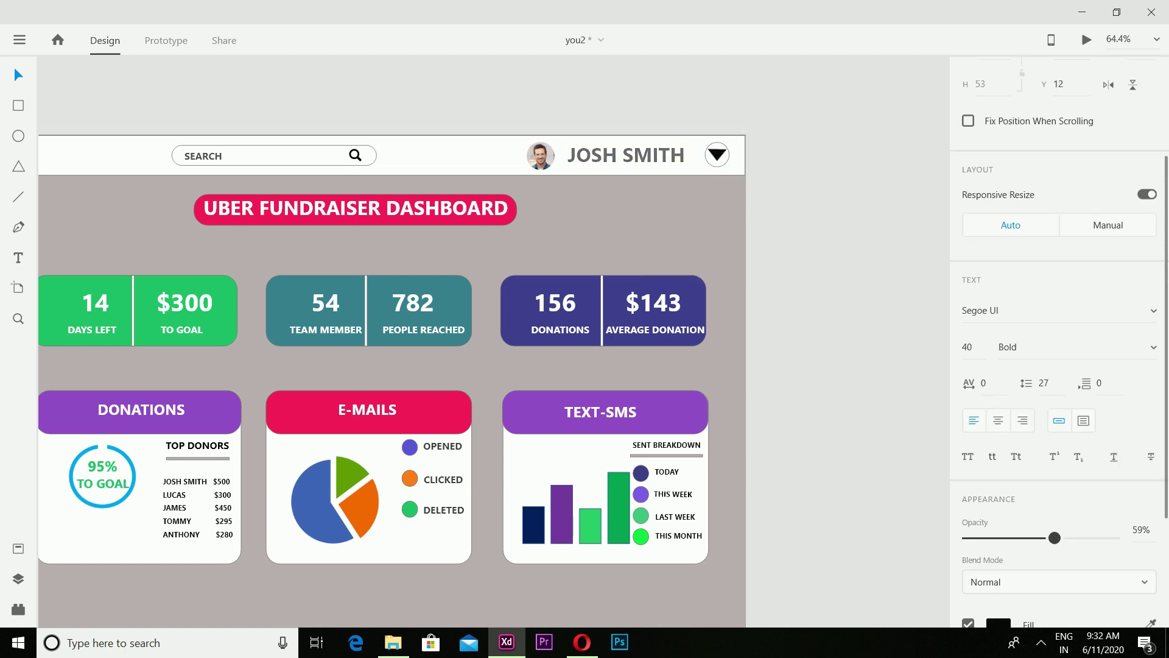
scroll(524, 302, "left", 3)
scroll(447, 351, "down", 3)
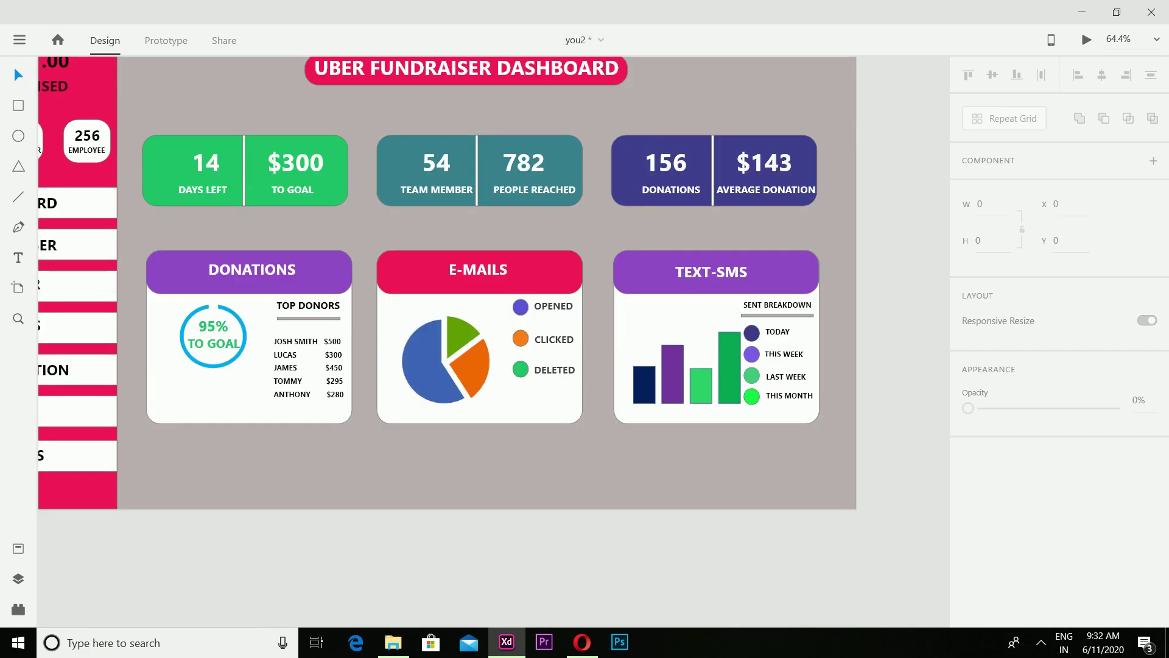
scroll(446, 351, "left", 3)
scroll(447, 351, "up", 3)
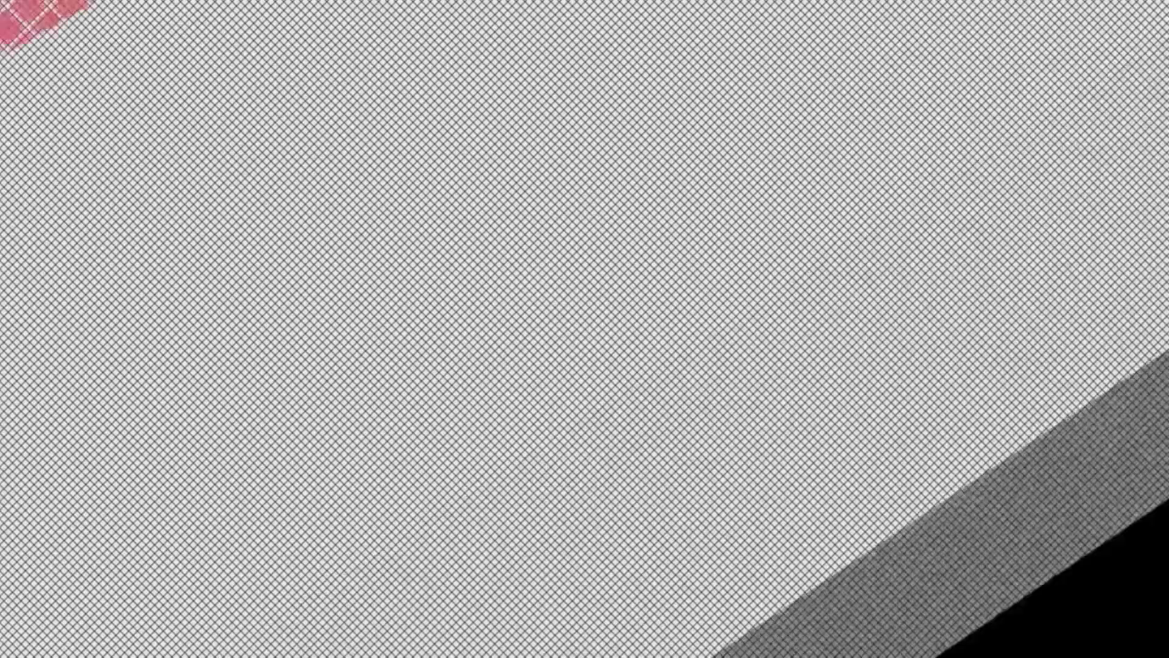